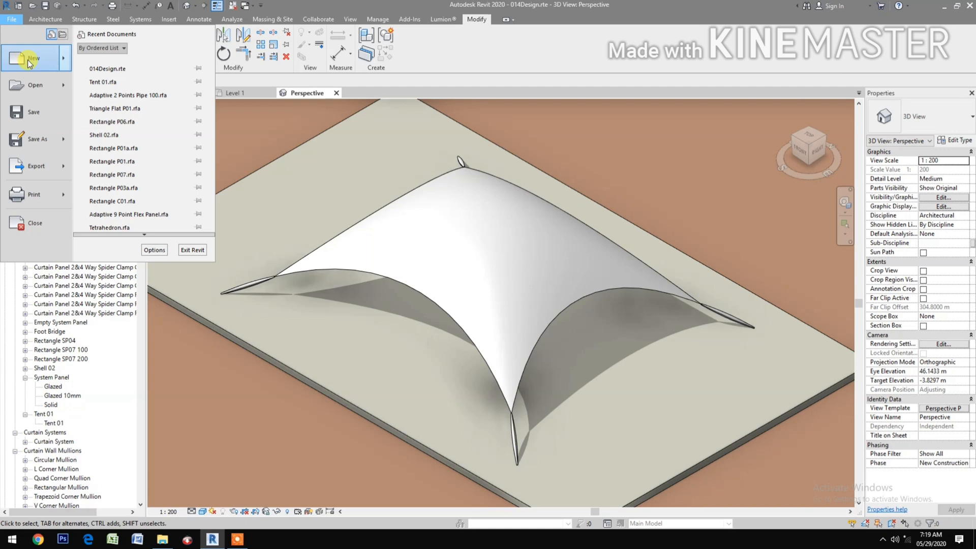
Step: Create a new family from the Metric Generic Model Pattern Based.rft template in the English templates folder
mouse_move(29, 62)
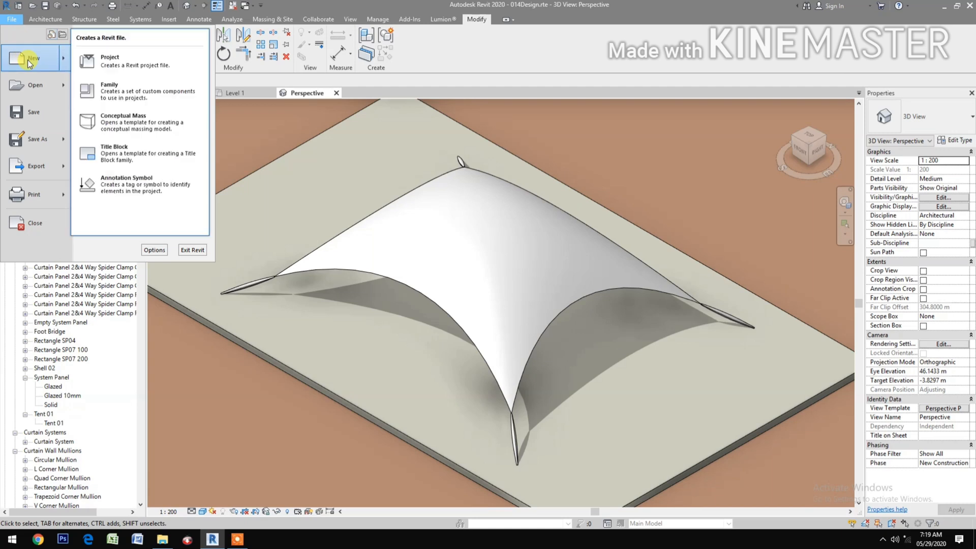
left_click(126, 98)
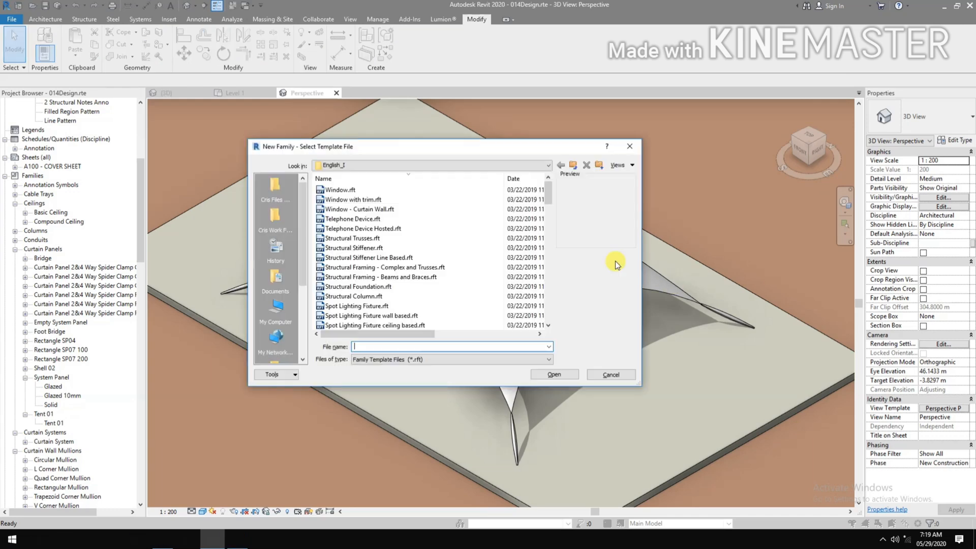
left_click(570, 163)
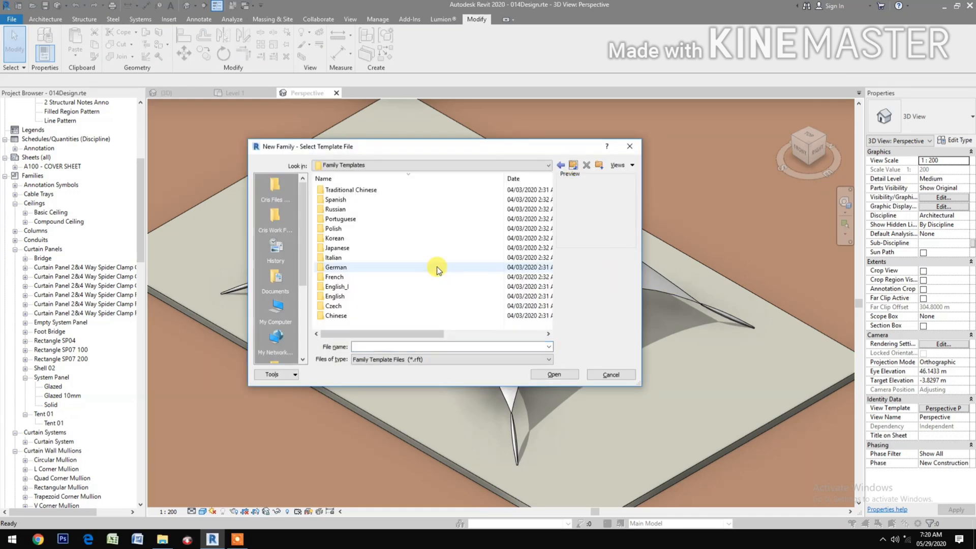
double_click(347, 296)
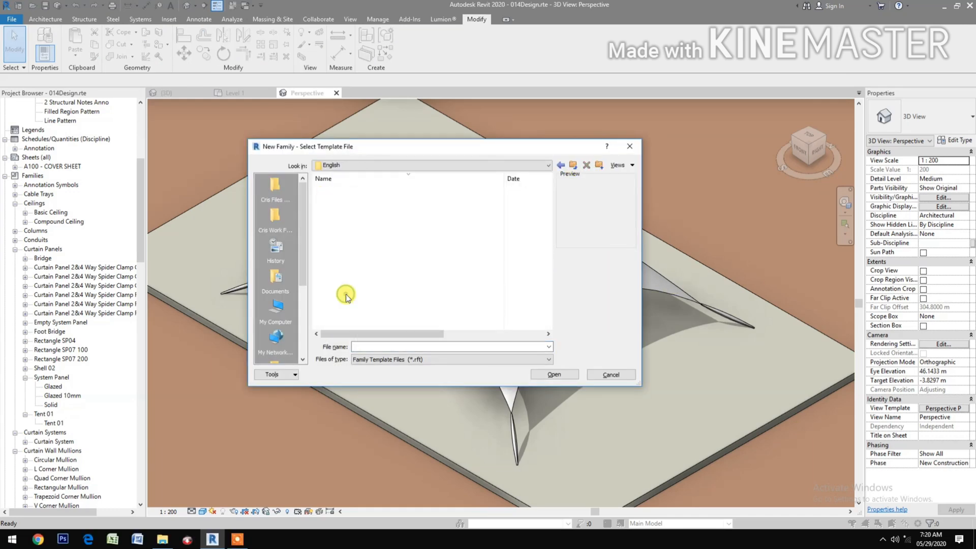
scroll(350, 315, "down", 8)
scroll(350, 327, "down", 6)
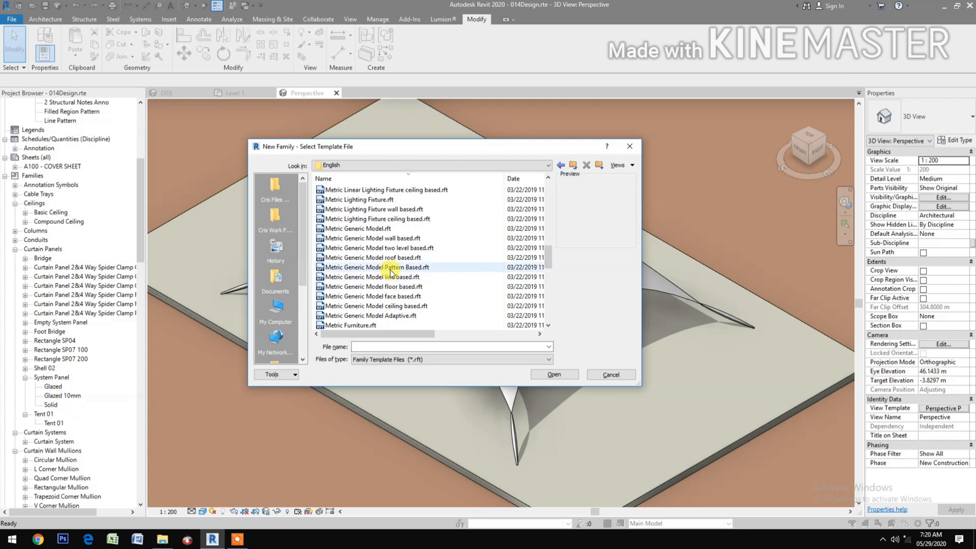
left_click(390, 269)
left_click(550, 376)
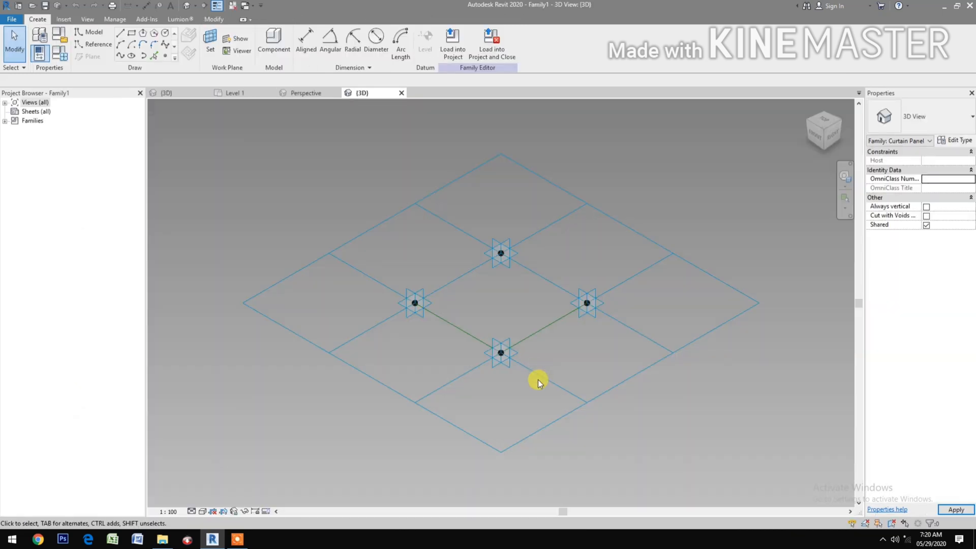
Step: Set the family's project length units to meters with 2 decimal places
scroll(549, 332, "up", 3)
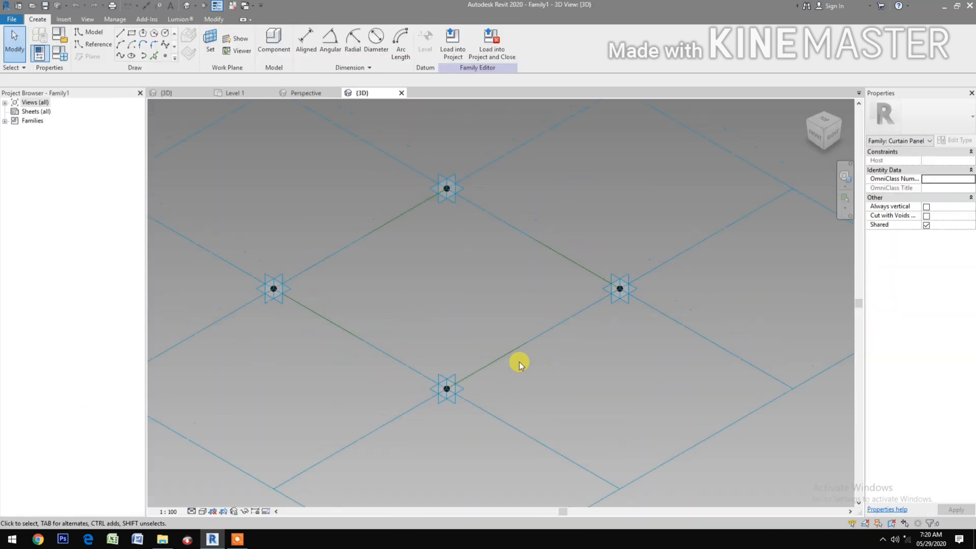
scroll(520, 362, "down", 1)
key("u")
key("n")
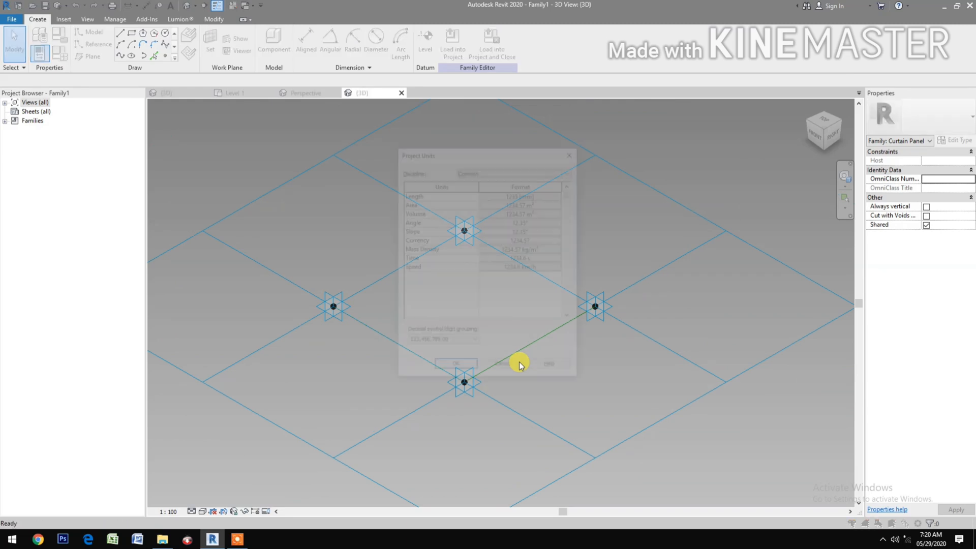
left_click(535, 193)
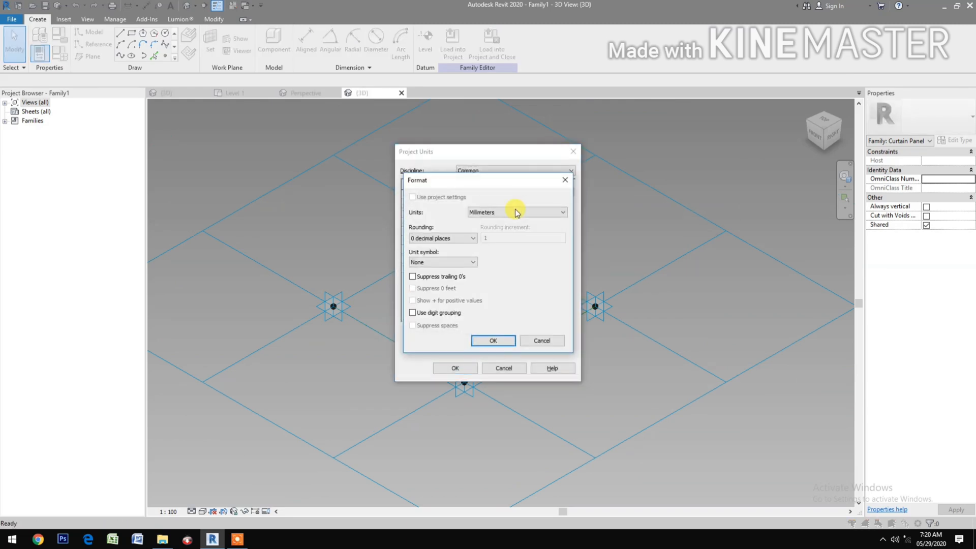
left_click(511, 212)
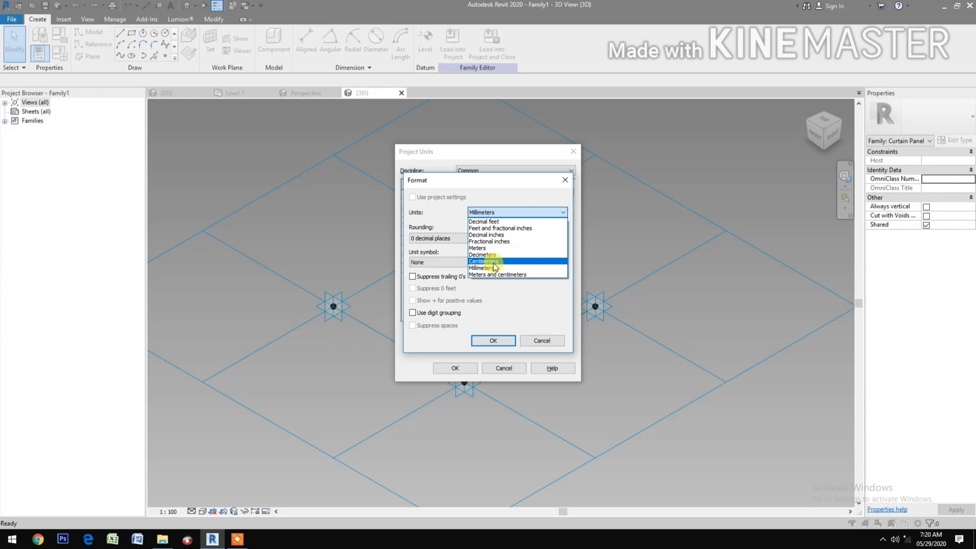
left_click(490, 248)
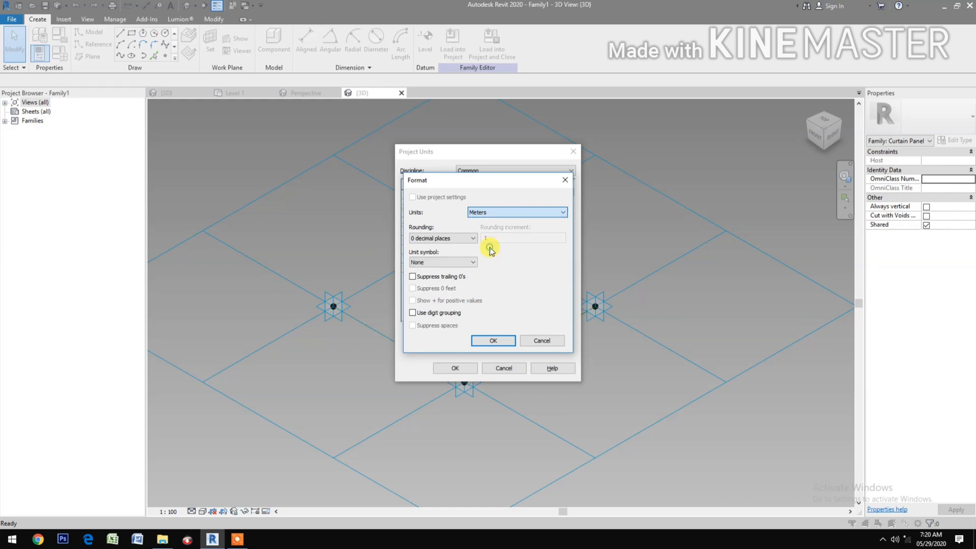
left_click(456, 240)
left_click(444, 281)
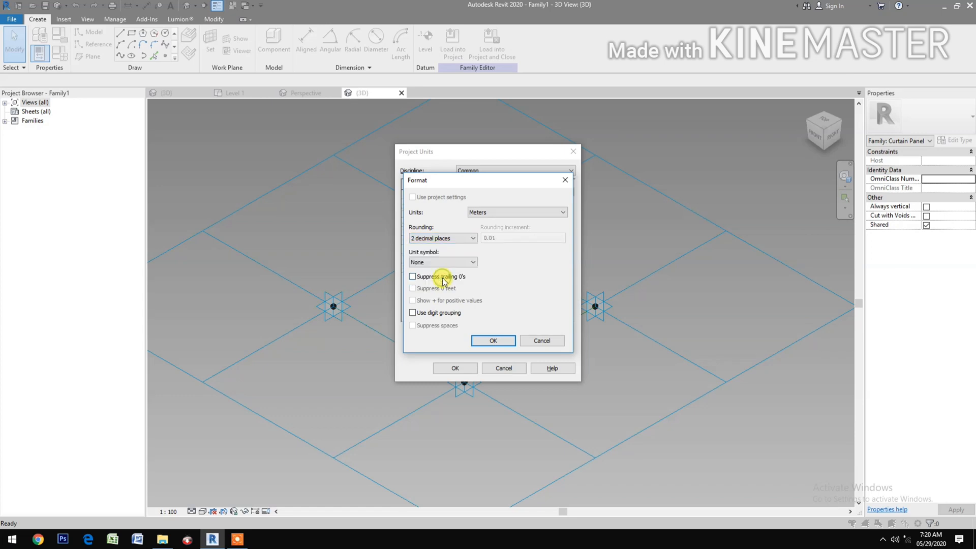
left_click(489, 342)
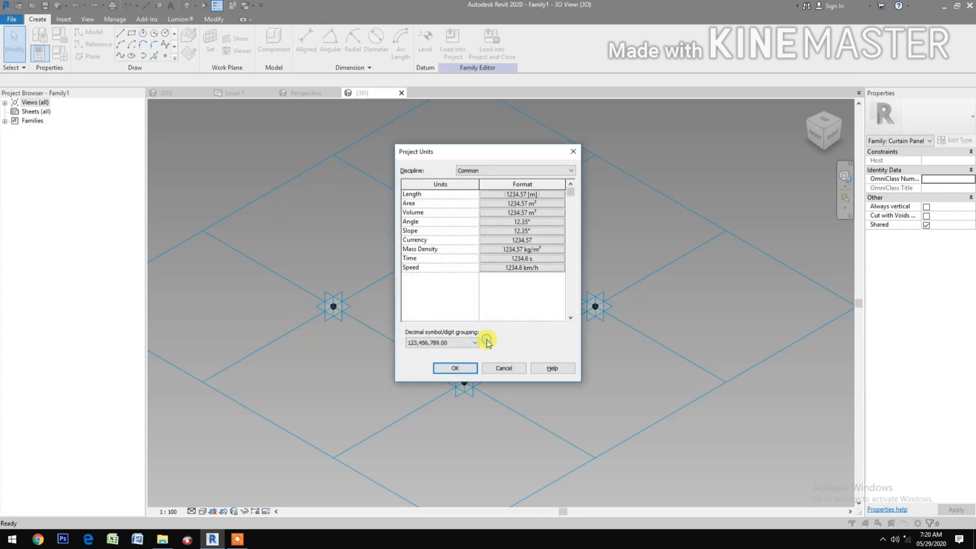
left_click(456, 370)
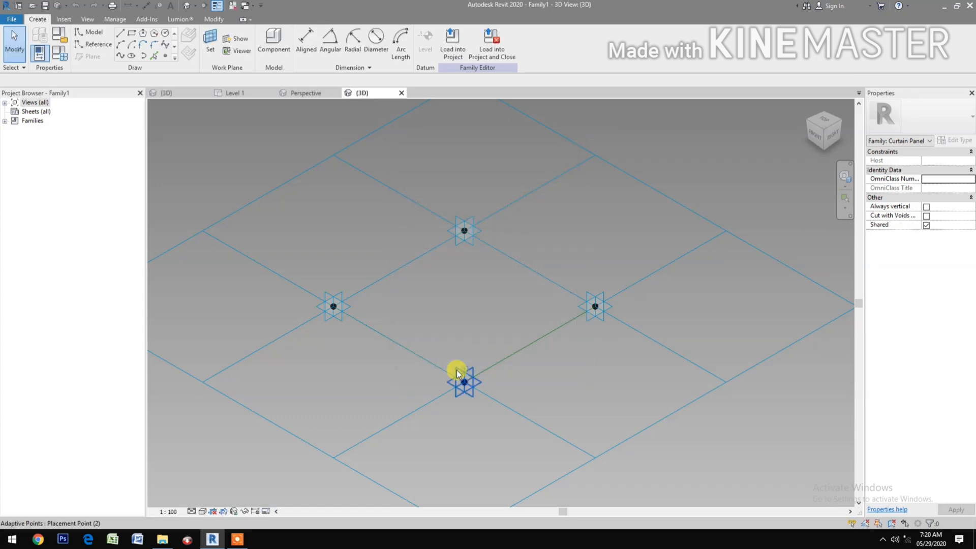
Step: Set the horizontal and vertical spacing of the rectangular tile pattern grid to 10 m and deselect it
middle_click_drag(629, 415, 654, 436)
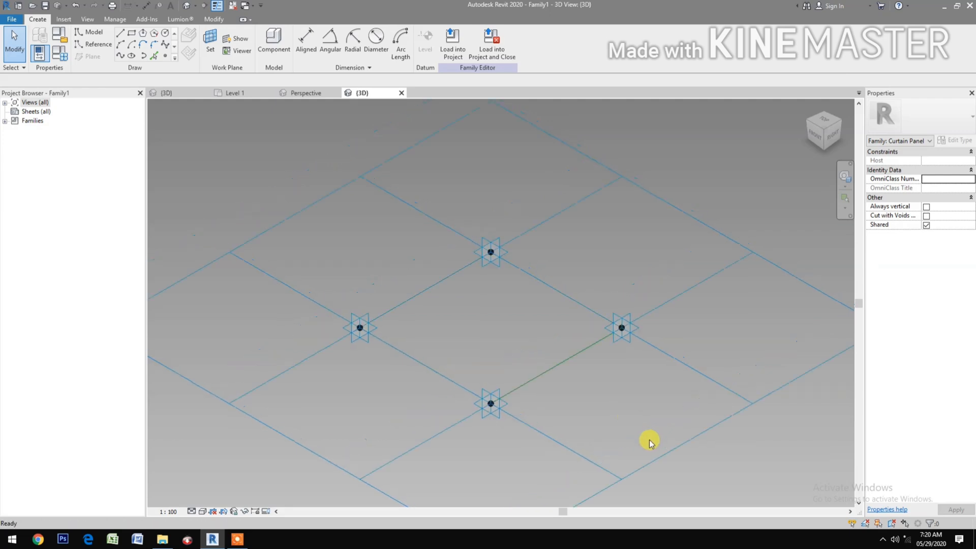
left_click(654, 458)
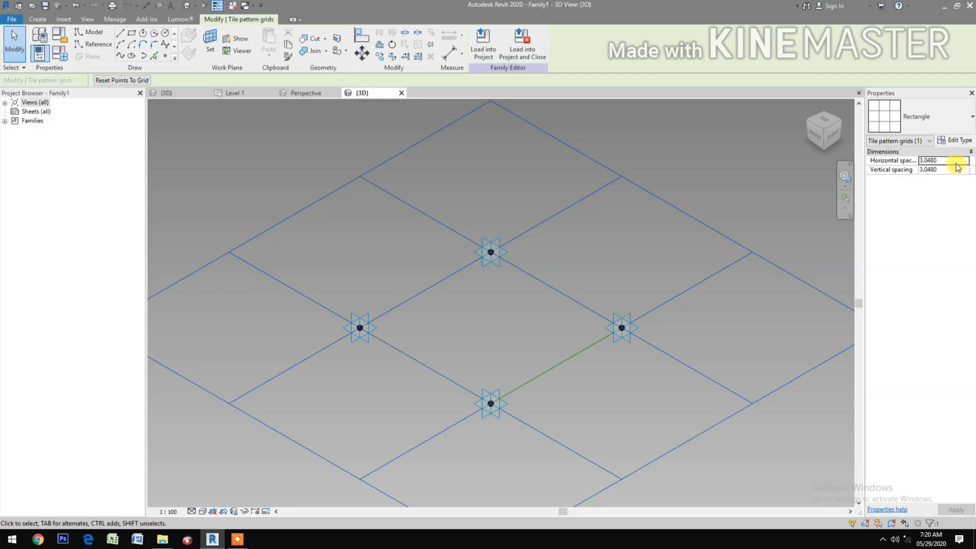
left_click(956, 162)
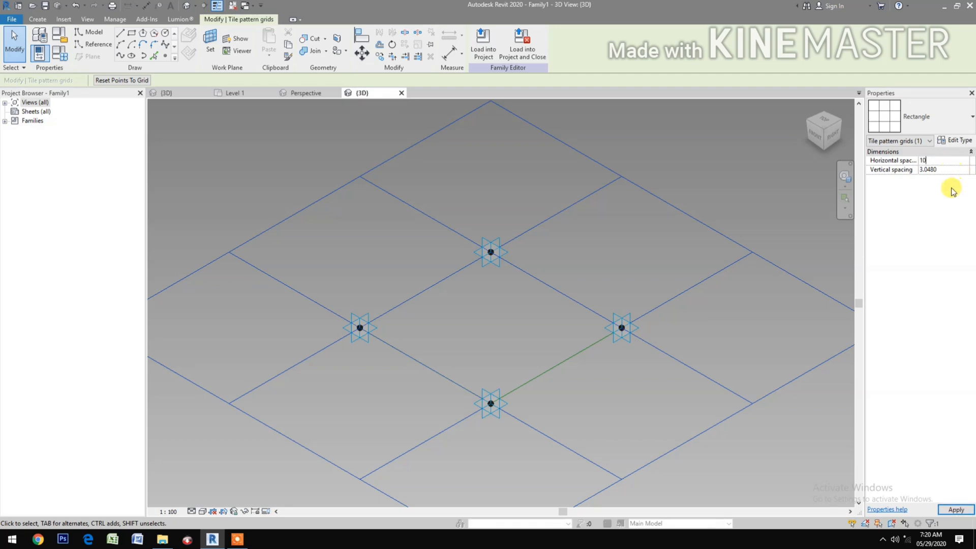
left_click(954, 171)
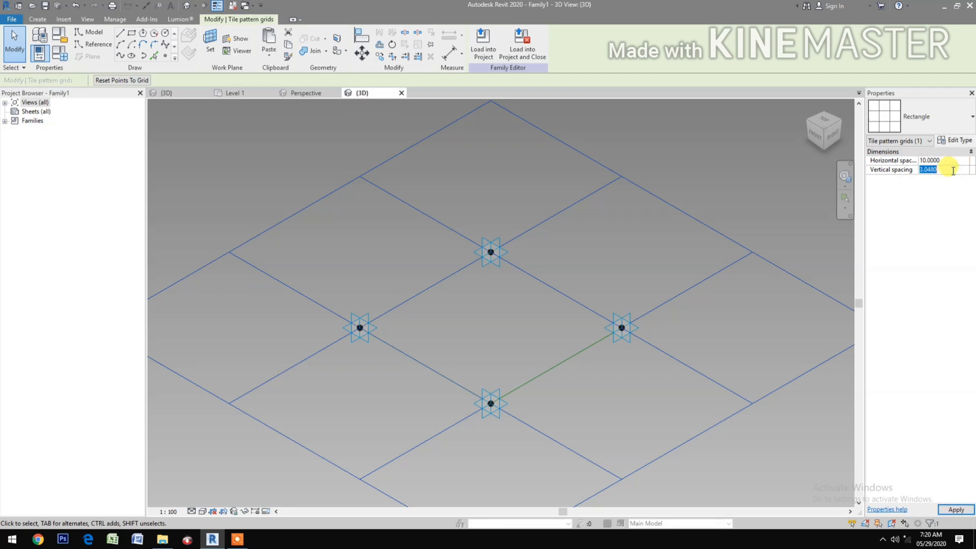
type("10")
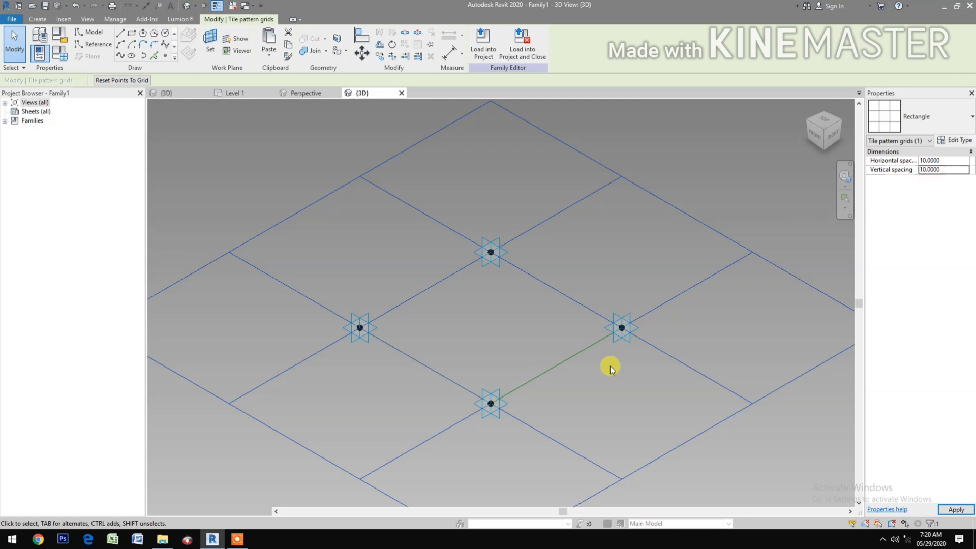
scroll(591, 377, "down", 6)
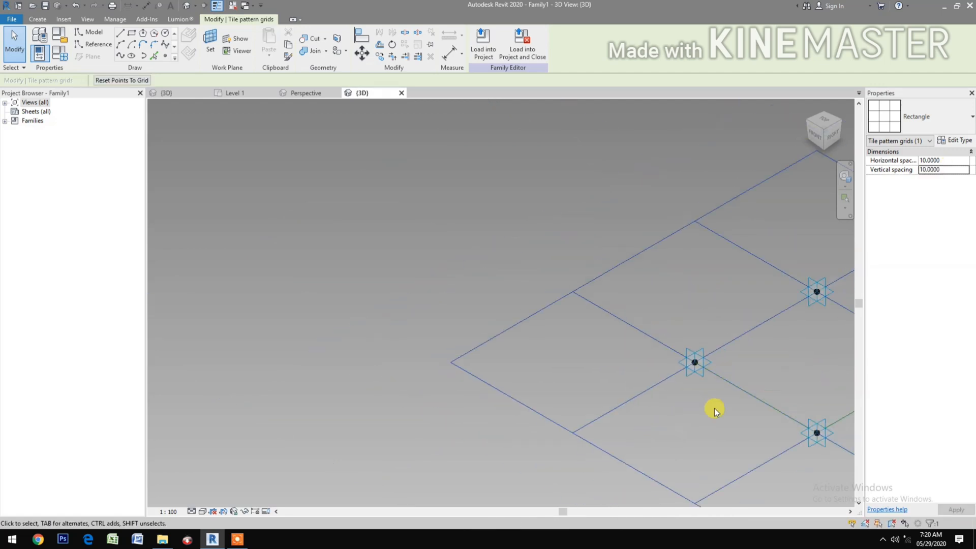
middle_click_drag(593, 375, 345, 328)
scroll(592, 371, "up", 2)
scroll(595, 366, "up", 2)
middle_click_drag(595, 365, 576, 412)
left_click(603, 410)
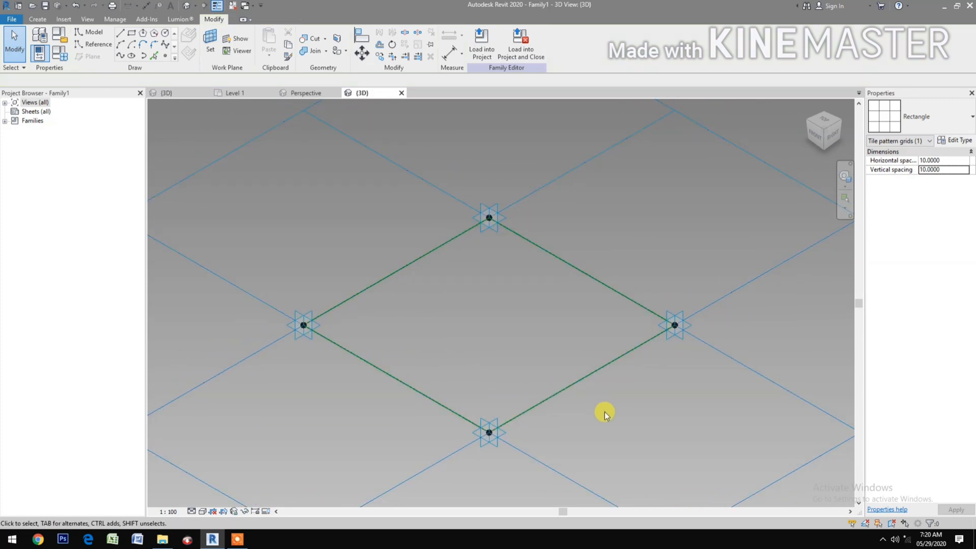
scroll(603, 411, "down", 1)
scroll(574, 419, "up", 2)
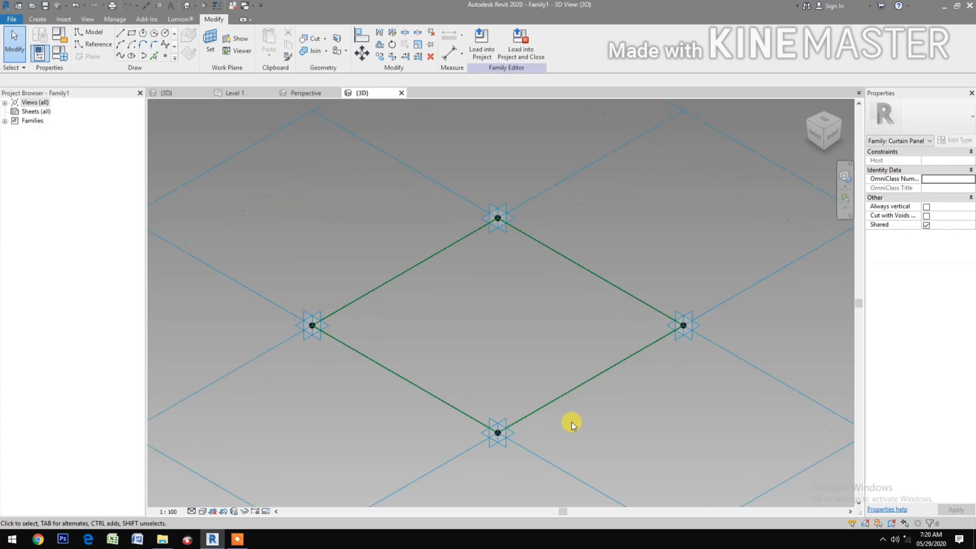
middle_click_drag(568, 421, 578, 436)
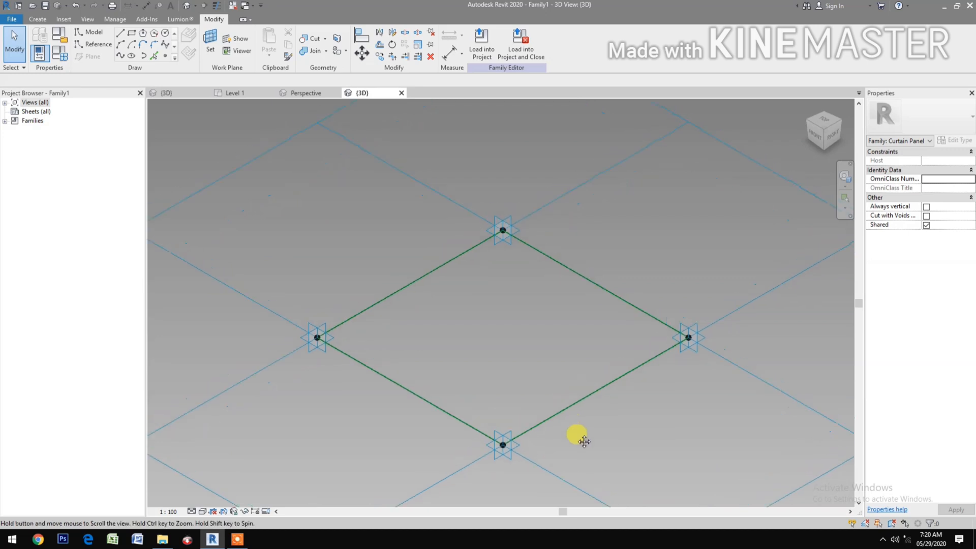
Step: Place reference points at placement points 1 and 4, drawing on each adaptive point's horizontal work plane
left_click(166, 57)
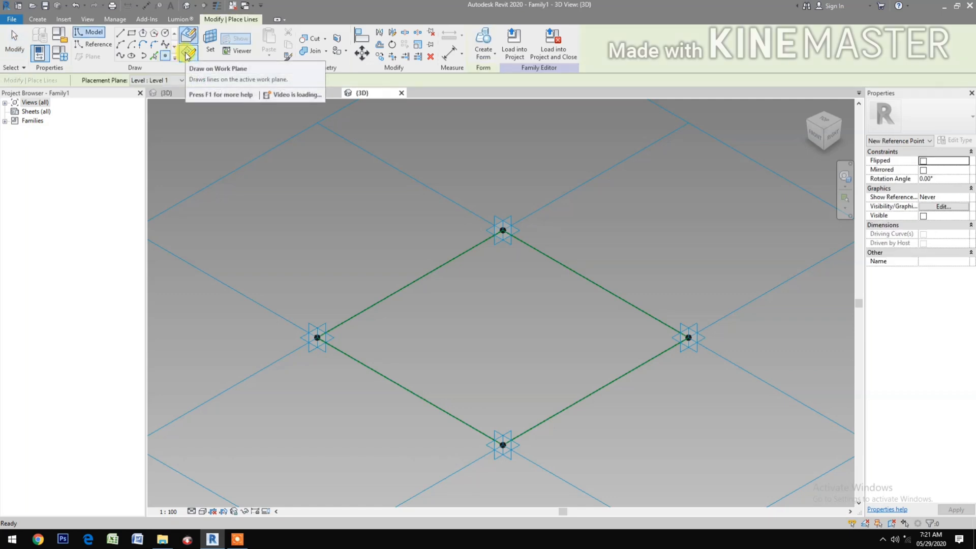
left_click(209, 42)
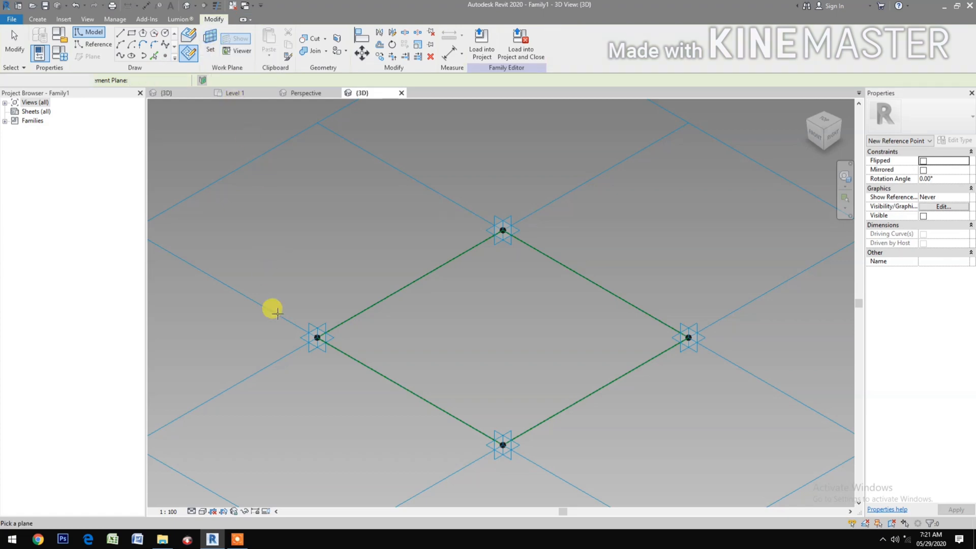
key("Escape")
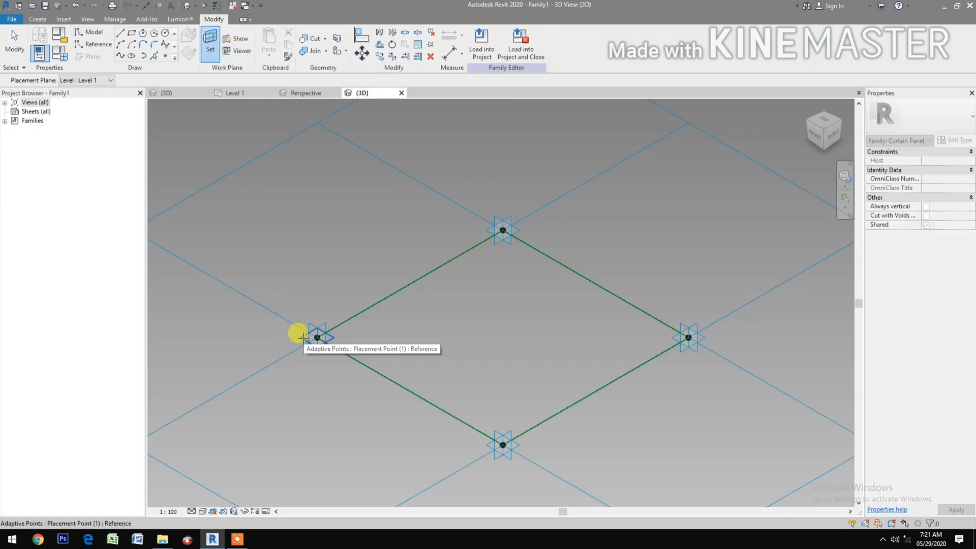
left_click(316, 338)
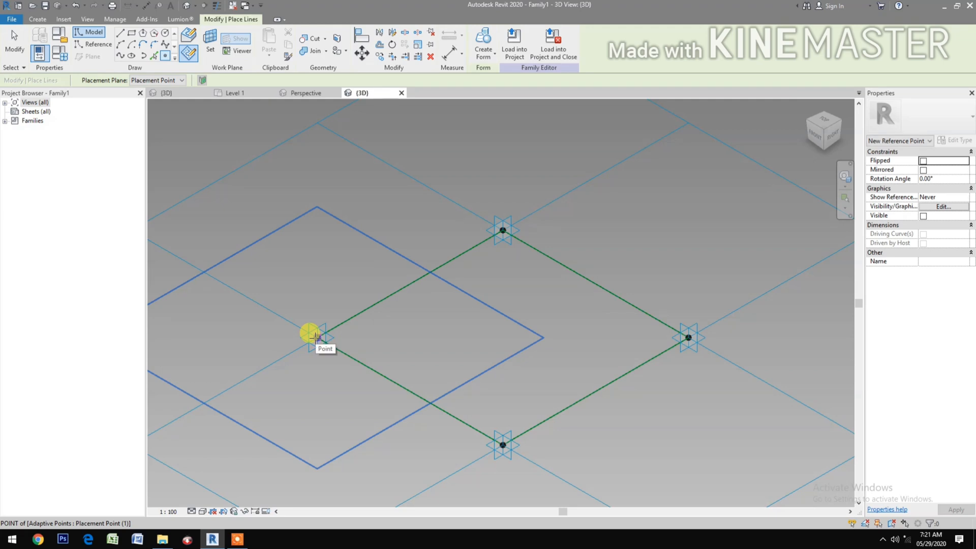
left_click(210, 41)
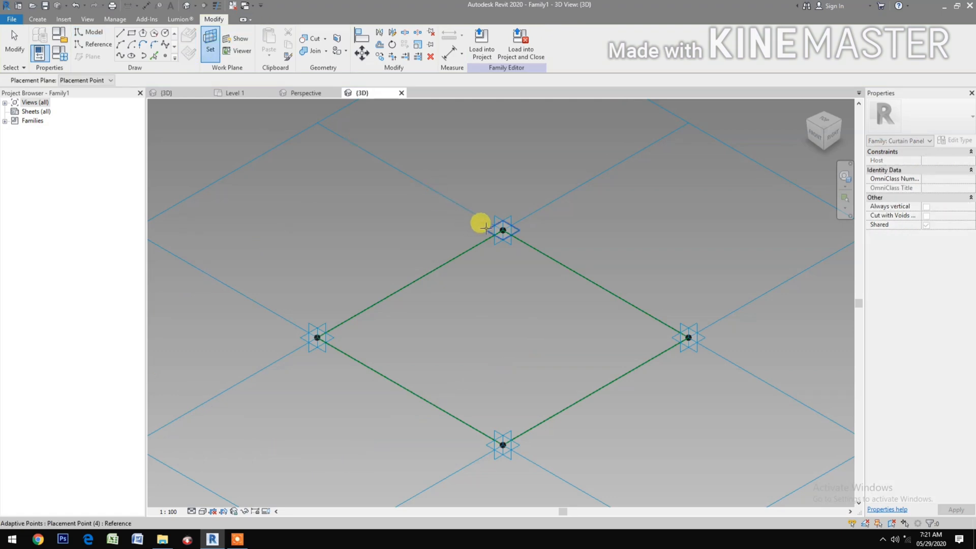
left_click(485, 226)
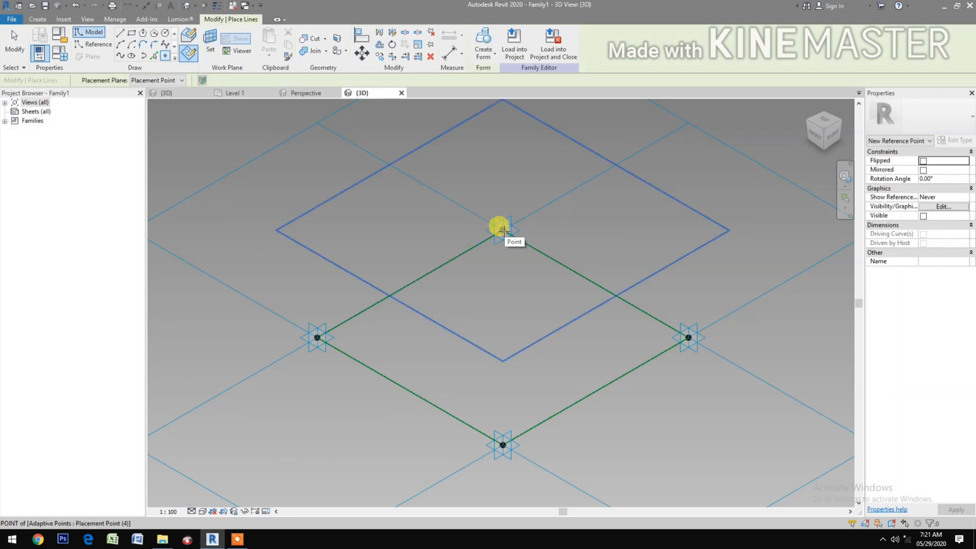
left_click(504, 230)
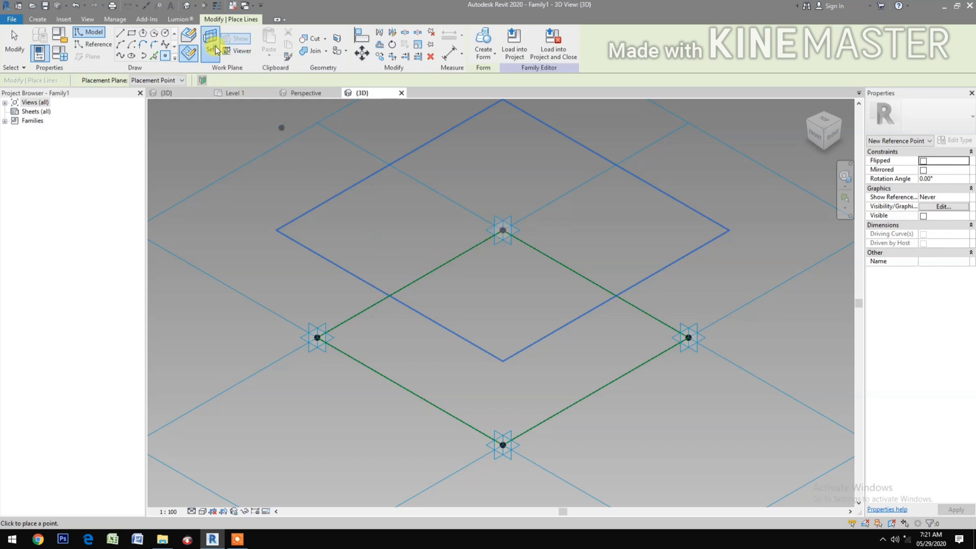
key("Escape")
key("Escape")
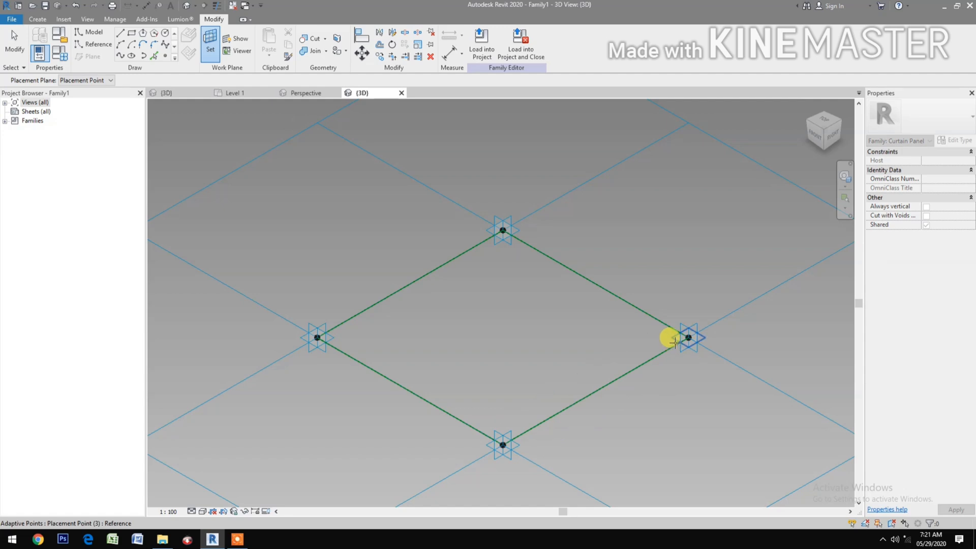
Step: Place reference points at placement points 3 and 2 on their own horizontal work planes, and finish point placement
left_click(678, 344)
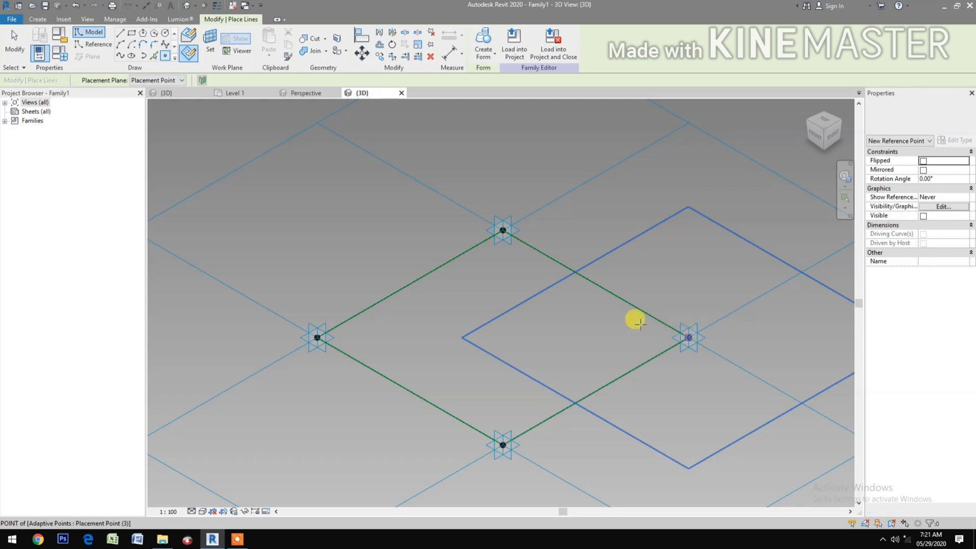
key("Escape")
key("Escape")
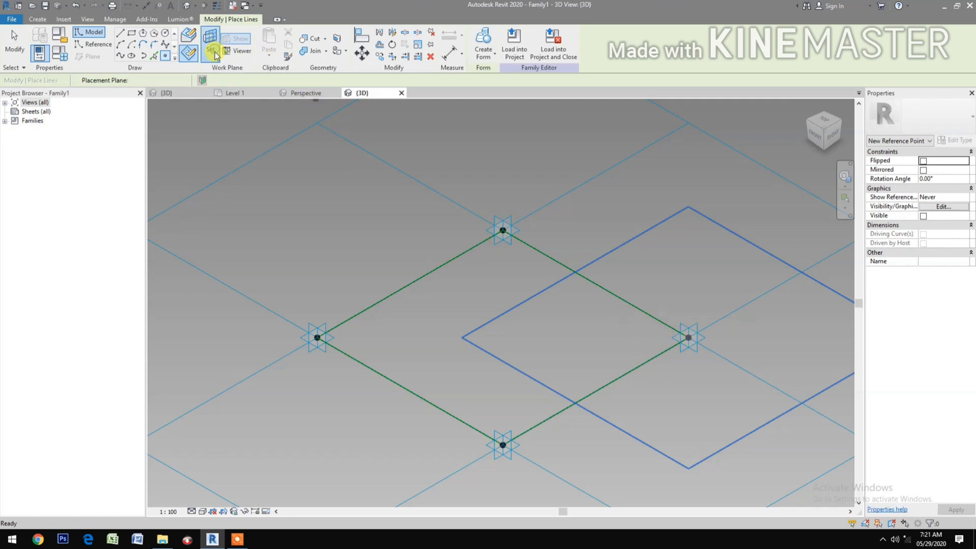
left_click(487, 443)
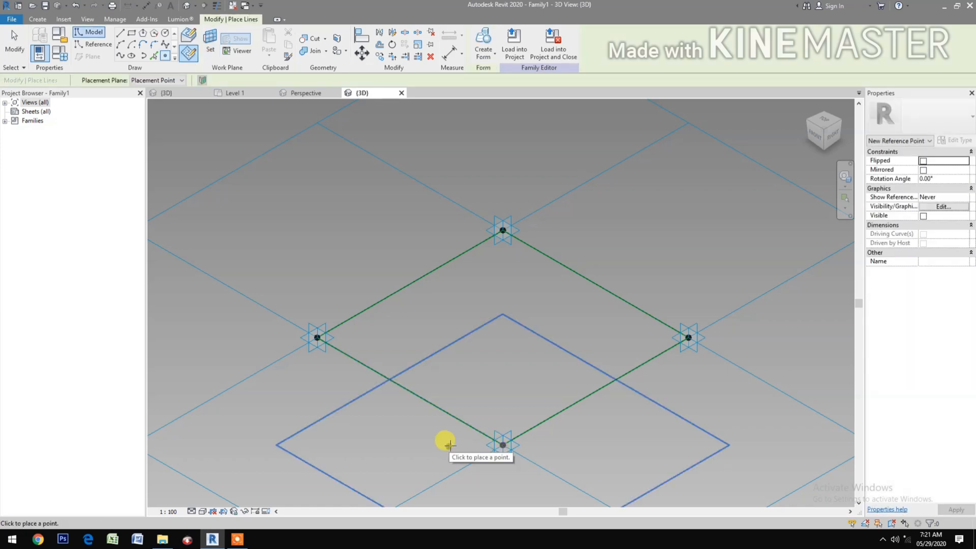
key("Escape")
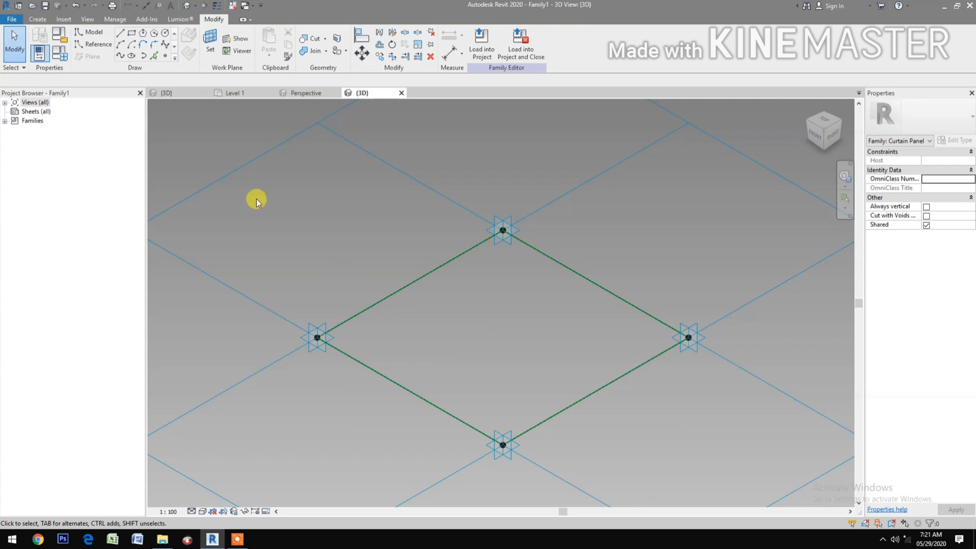
Step: Select the whole tile and filter the selection down to only the reference points
left_click_drag(256, 198, 761, 483)
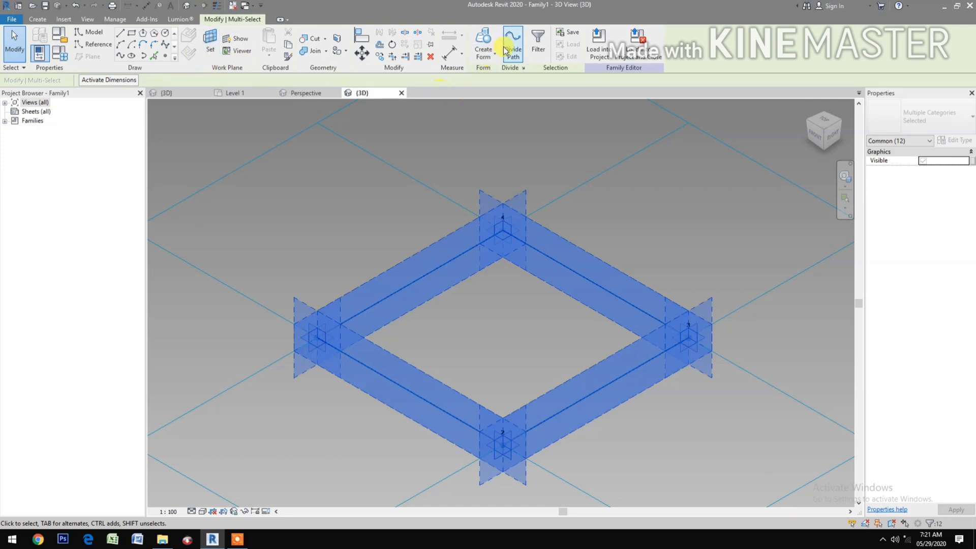
left_click(538, 42)
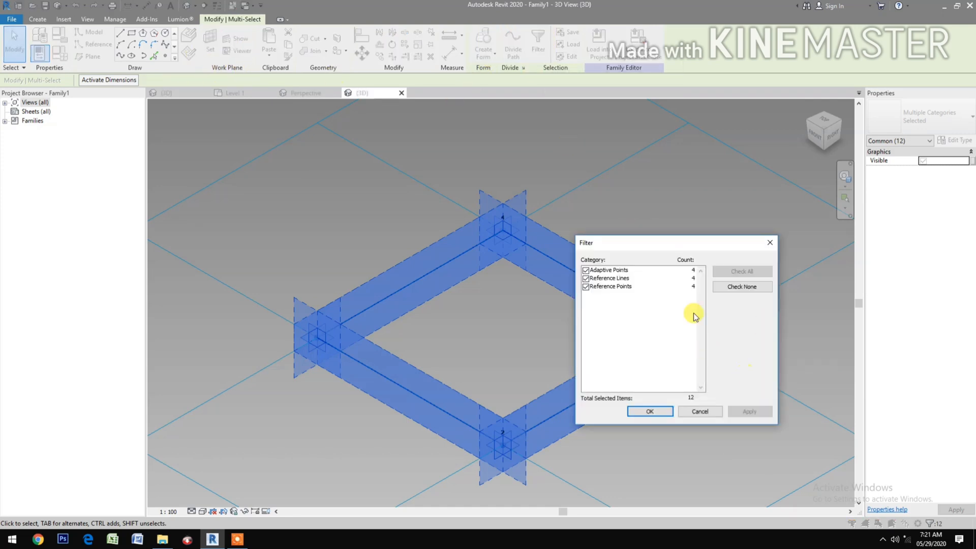
left_click(731, 286)
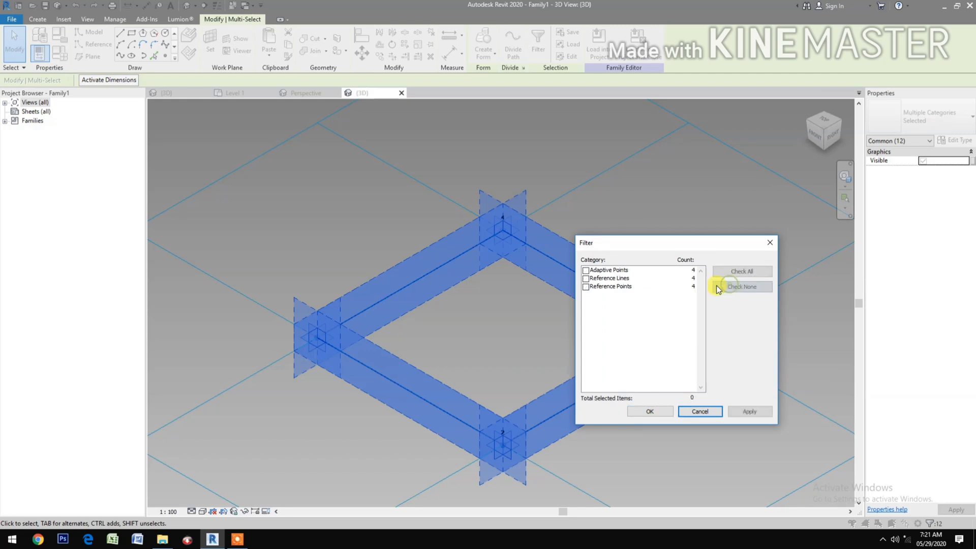
left_click(586, 287)
left_click(650, 411)
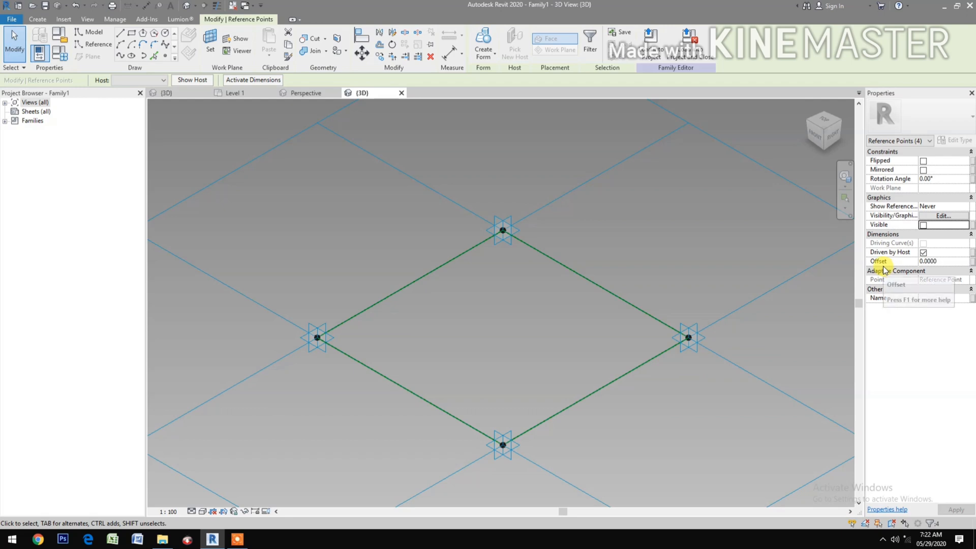
Step: Associate the selected reference points' Offset with a new type family parameter named Height, grouped under Dimensions
left_click(972, 262)
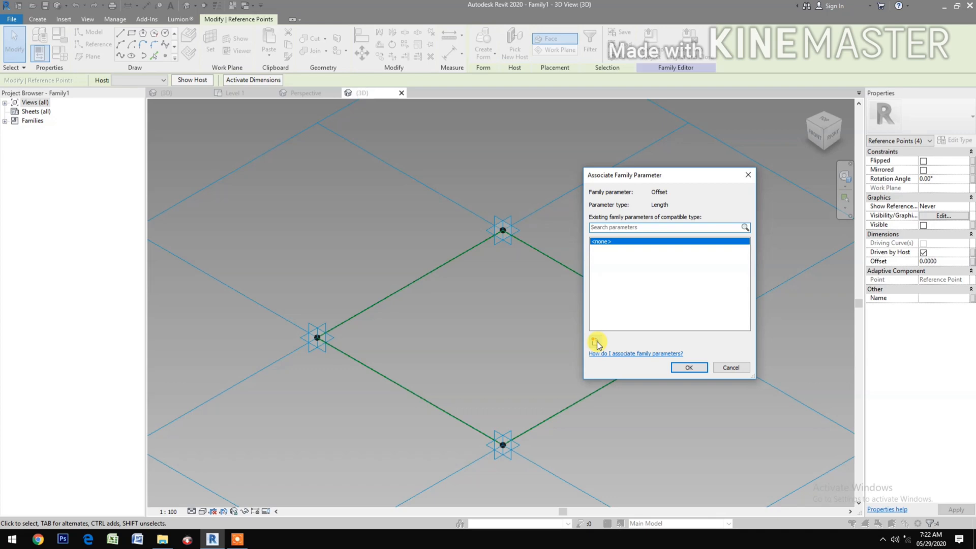
left_click(596, 342)
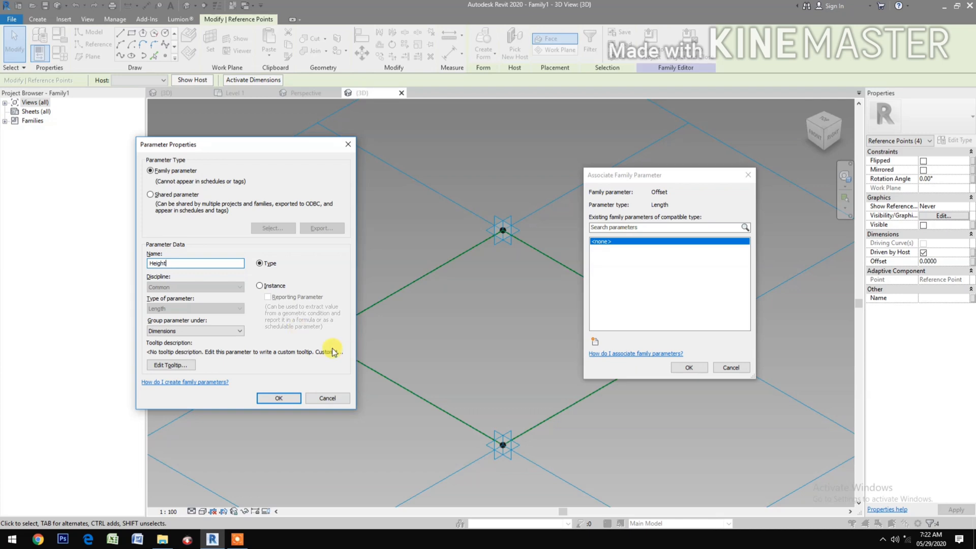
left_click(281, 402)
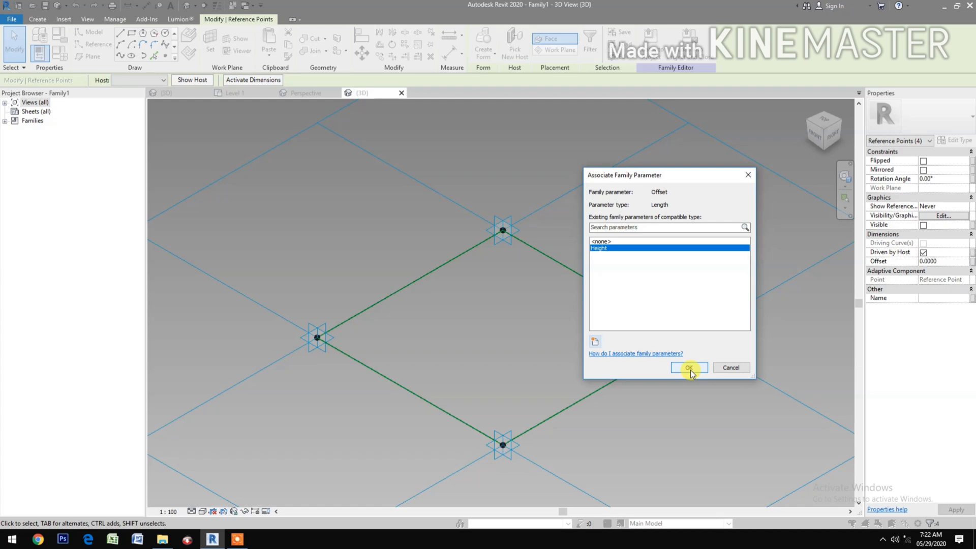
left_click(690, 368)
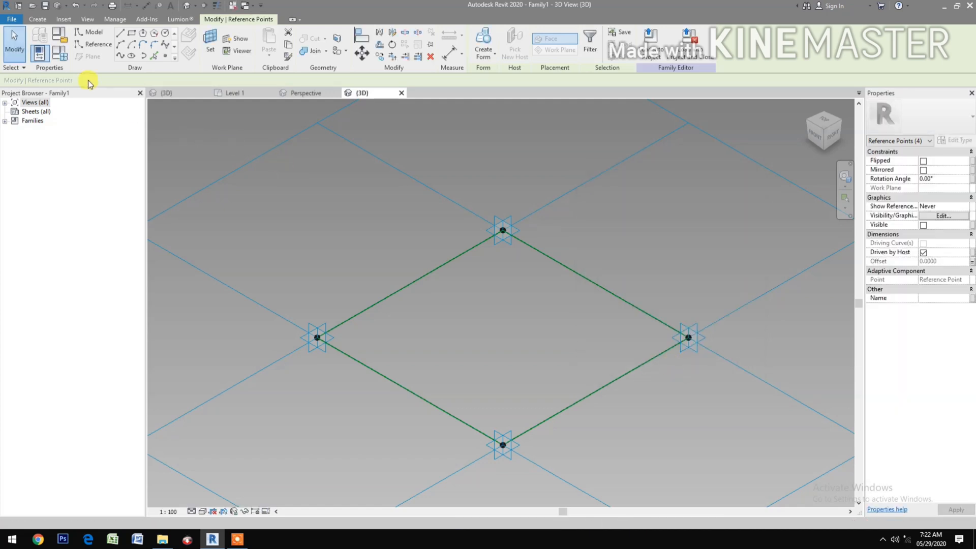
Step: Set the Height parameter to 3 m in the family types and apply it
left_click(66, 60)
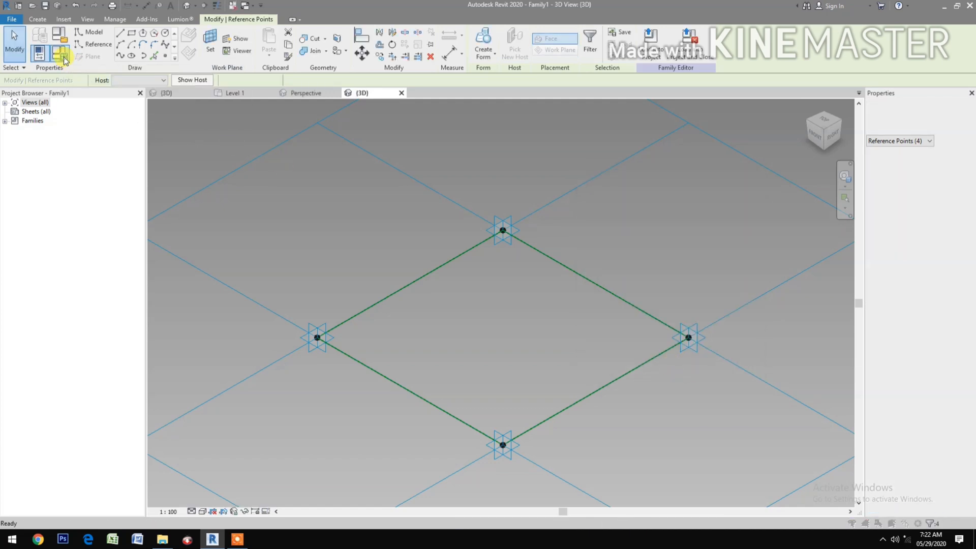
left_click_drag(112, 86, 476, 113)
left_click(526, 226)
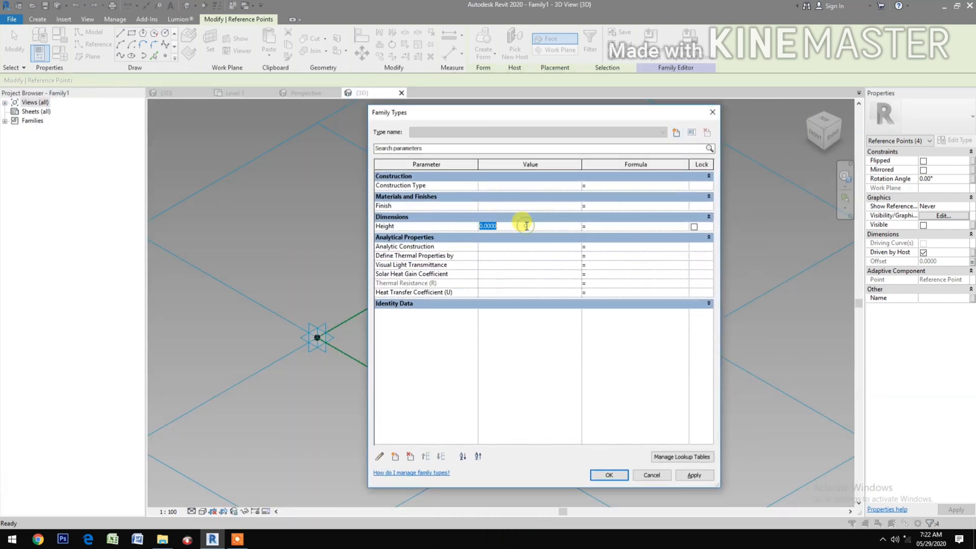
type("3")
left_click(694, 475)
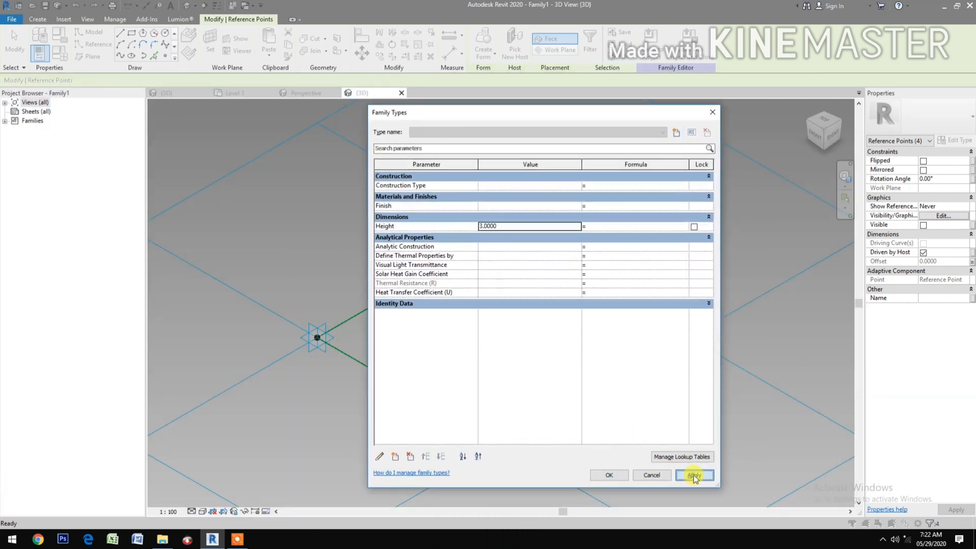
left_click(617, 477)
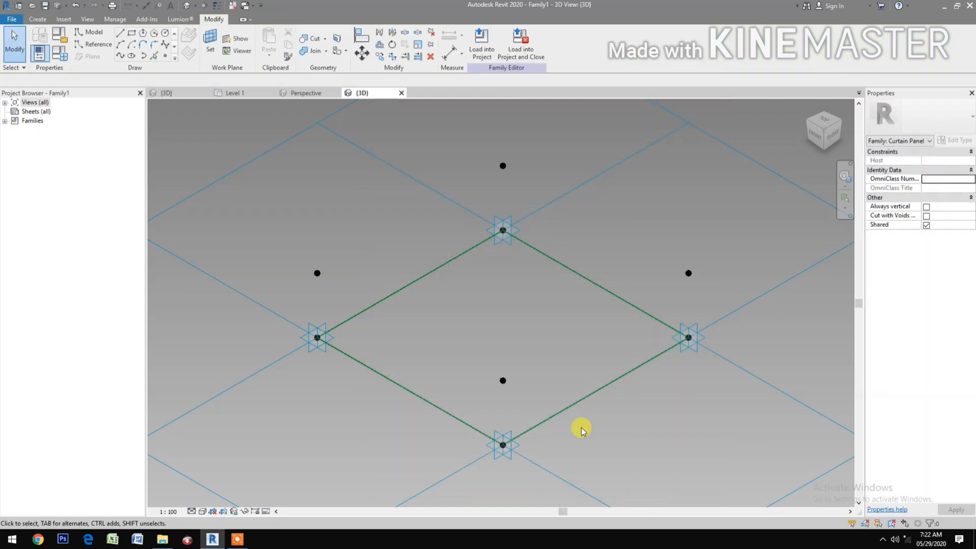
Step: Connect the raised reference points above placement points 1 and 4 with Spline Through Points and make it a reference line
left_click_drag(288, 244, 338, 285, "ctrl")
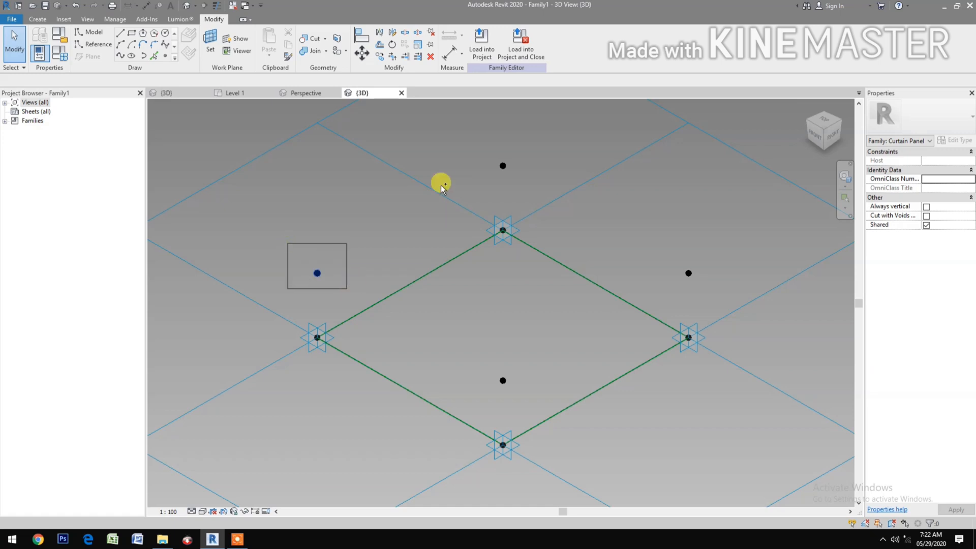
left_click_drag(451, 145, 535, 180, "ctrl")
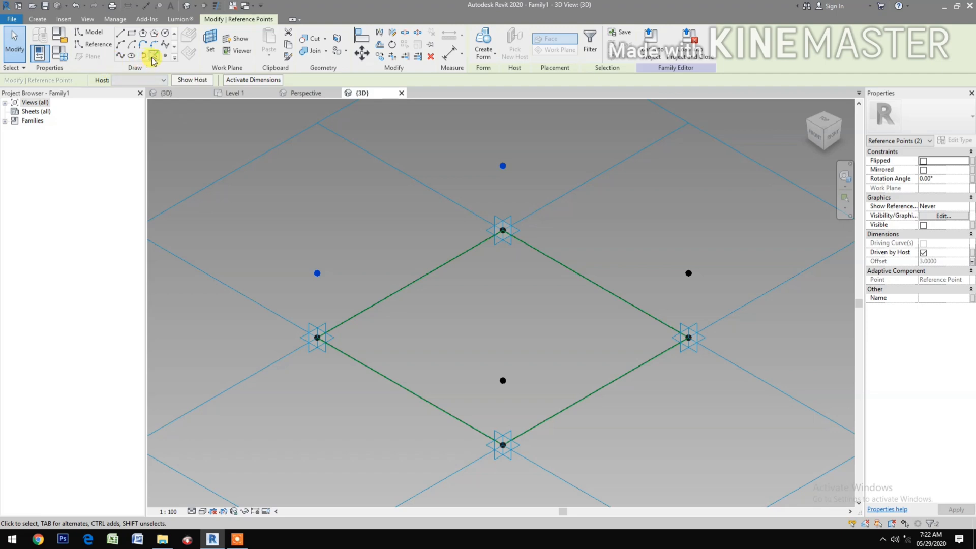
left_click(125, 58)
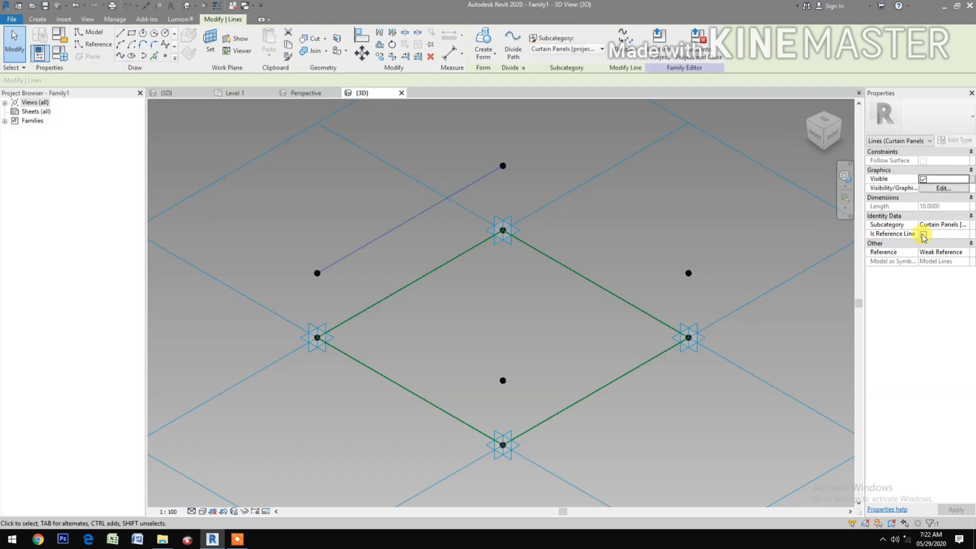
left_click(923, 234)
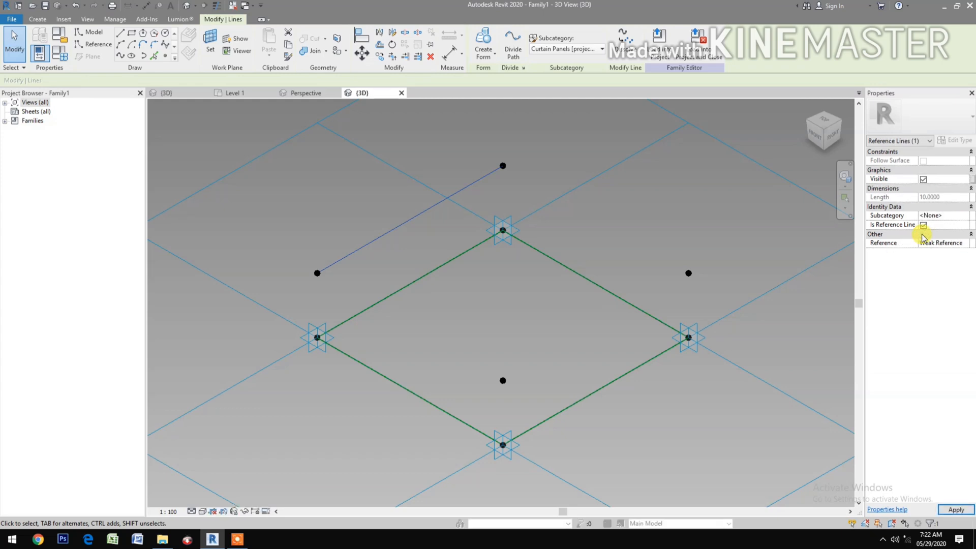
left_click(379, 186)
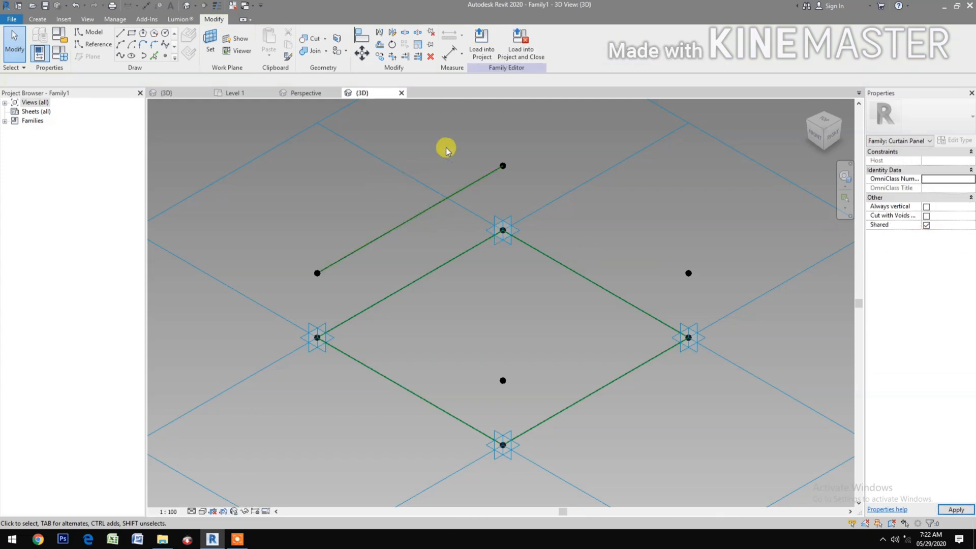
Step: Connect the raised points above placement points 4 and 3 with Spline Through Points and turn that line into a reference line
left_click_drag(455, 143, 527, 178)
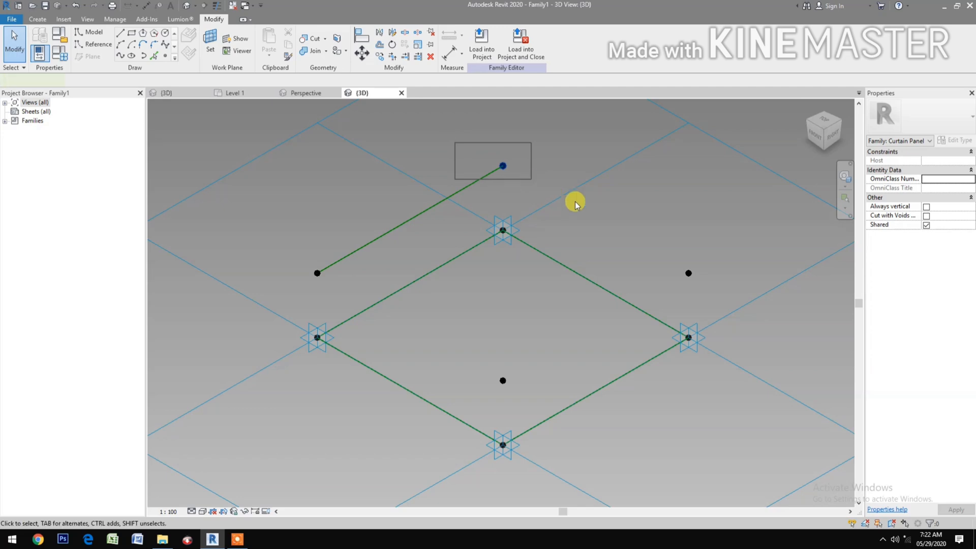
left_click_drag(625, 218, 702, 284, "ctrl")
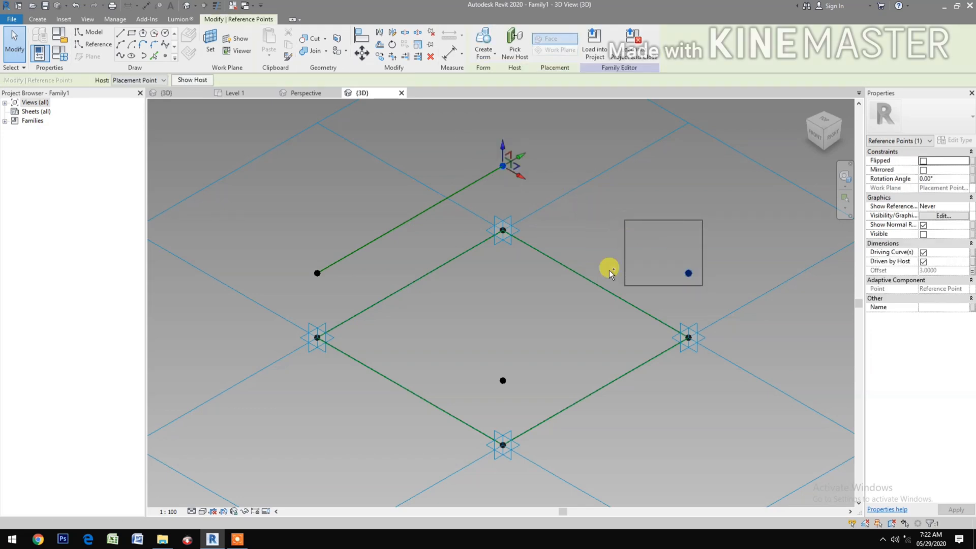
left_click(120, 56)
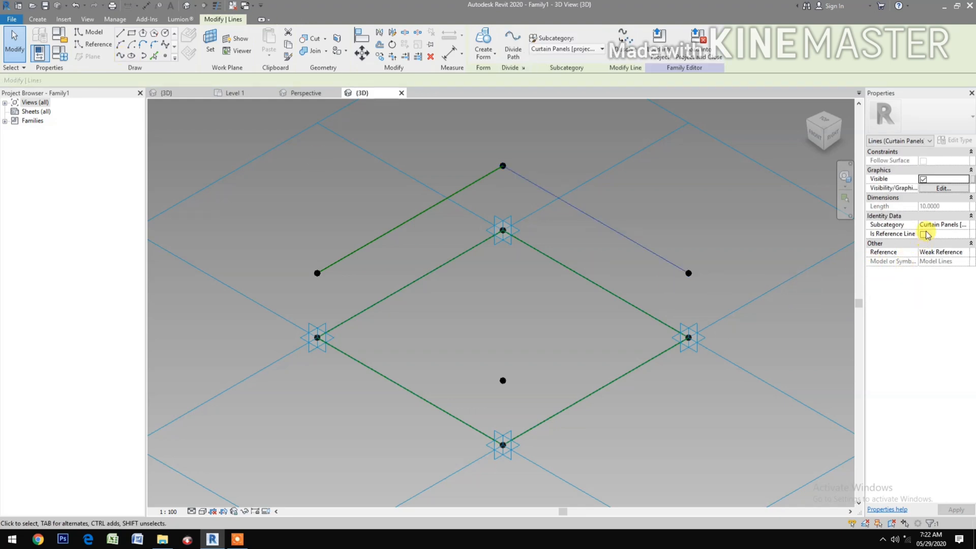
left_click(924, 235)
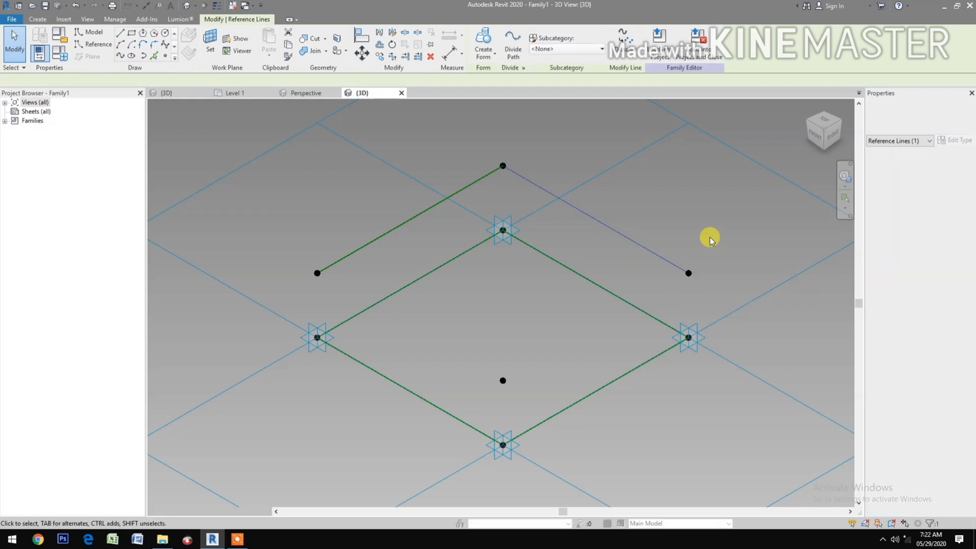
left_click(666, 194)
Step: Join the raised points above placement points 3 and 2 with Spline Through Points and convert the line to a reference line
left_click_drag(655, 197, 718, 293)
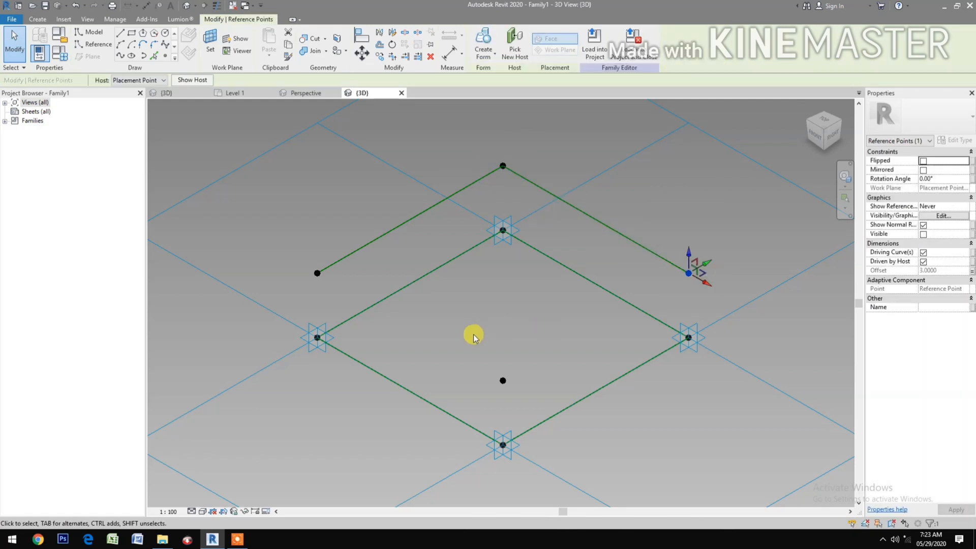
left_click_drag(498, 358, 524, 396, "ctrl")
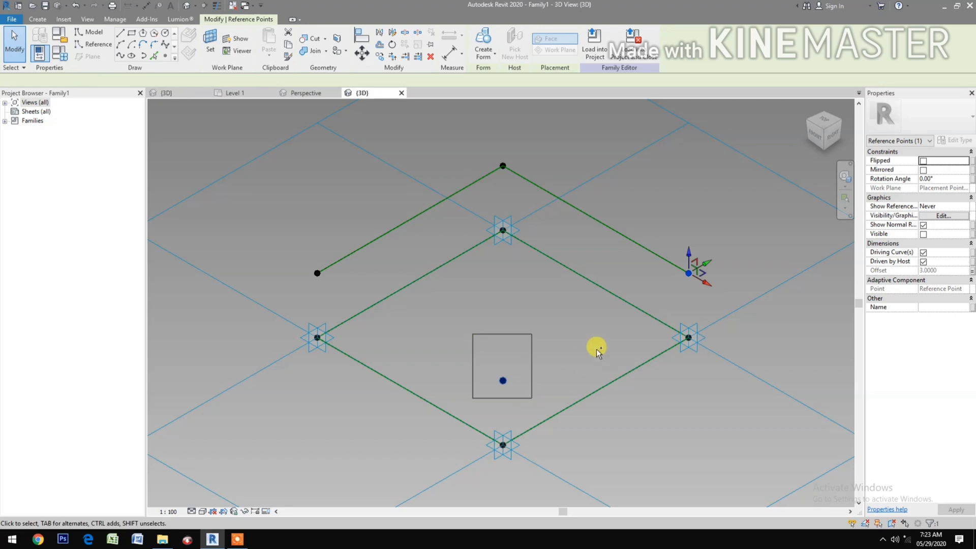
left_click(122, 58)
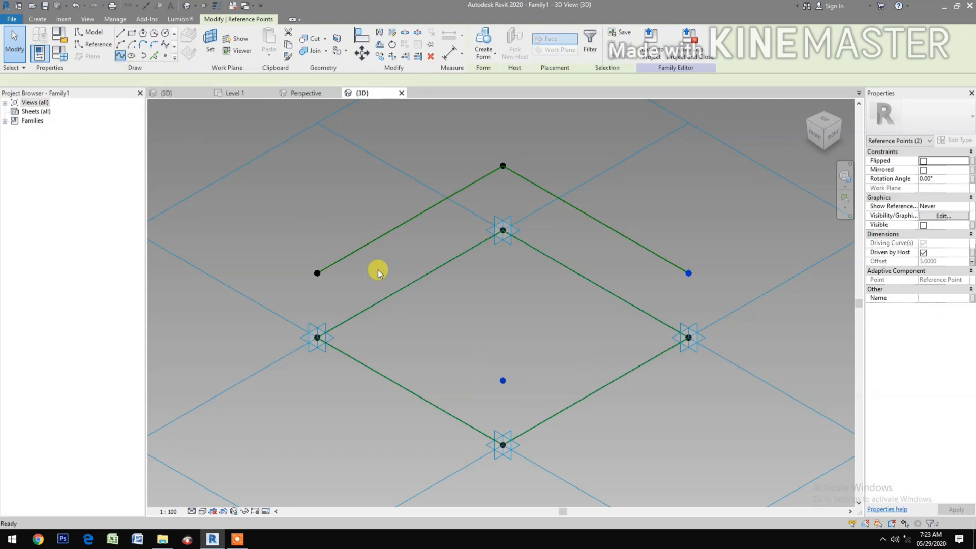
left_click(307, 209)
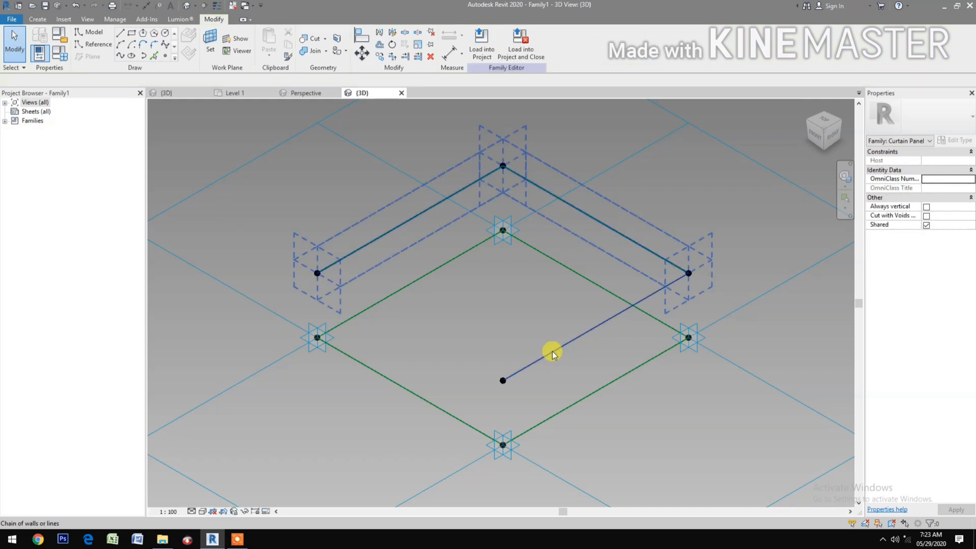
left_click(552, 351)
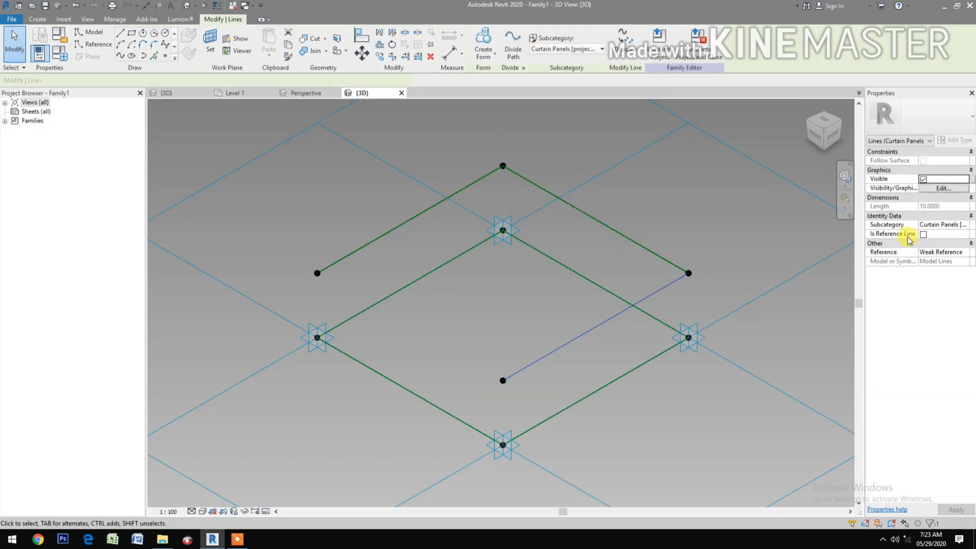
left_click(923, 234)
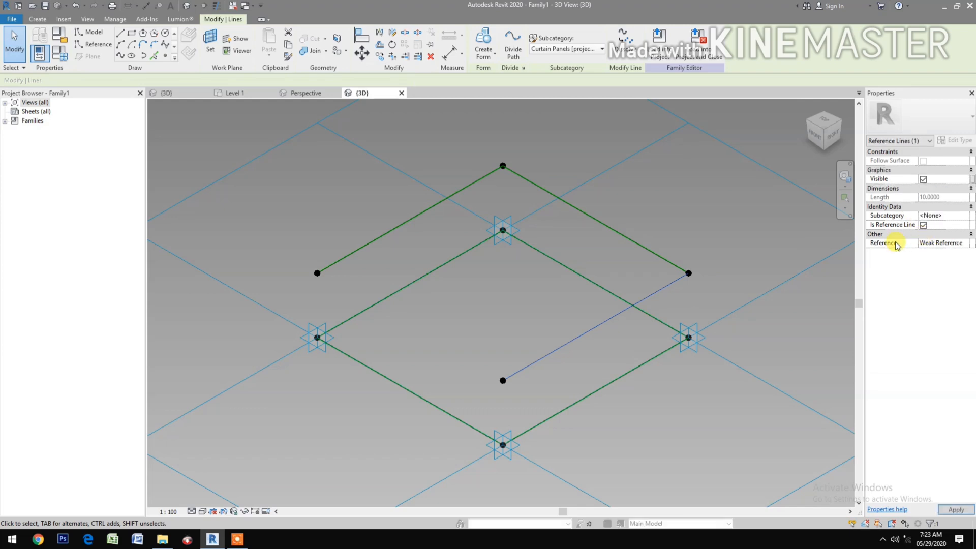
left_click(709, 429)
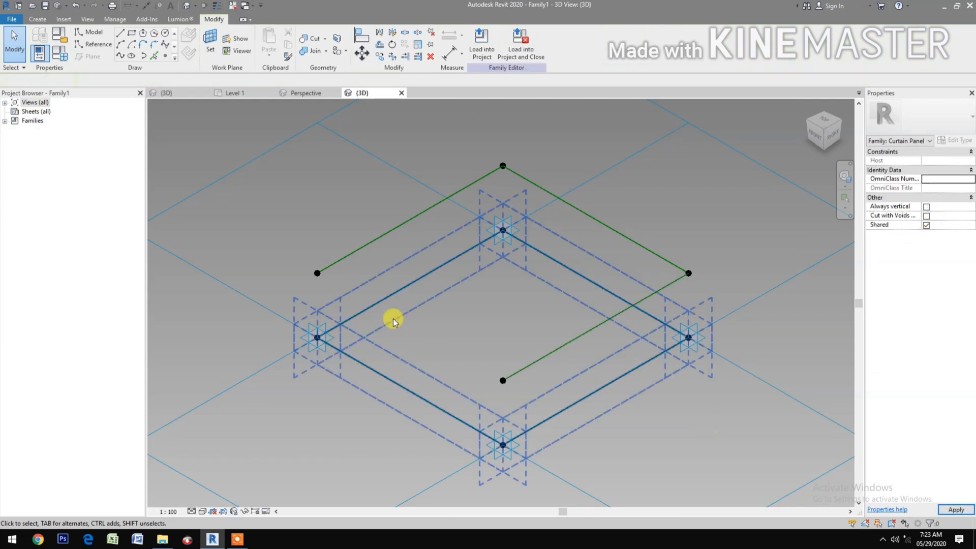
Step: Close the raised frame with a Spline Through Points between the points above placement points 2 and 1, made a reference line
left_click_drag(450, 333, 526, 401)
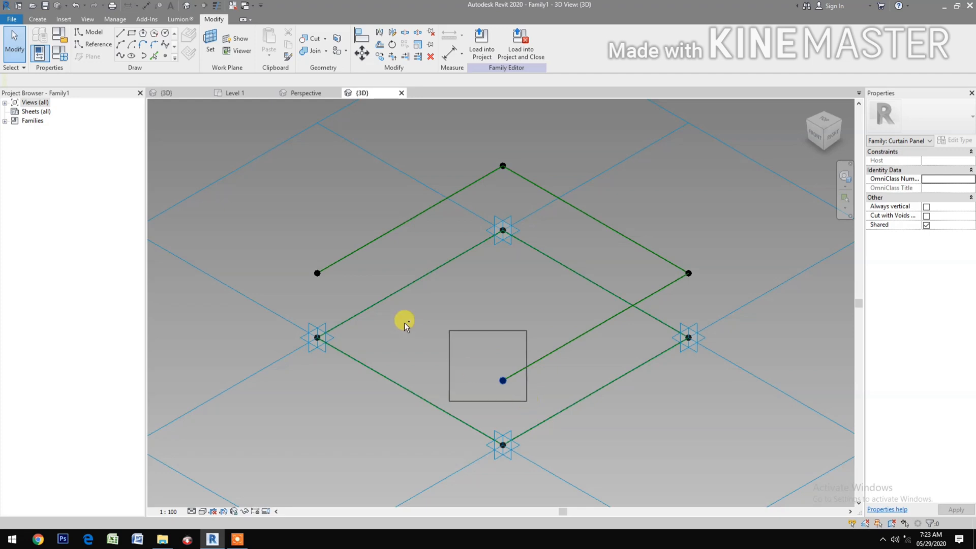
left_click_drag(287, 258, 330, 280, "ctrl")
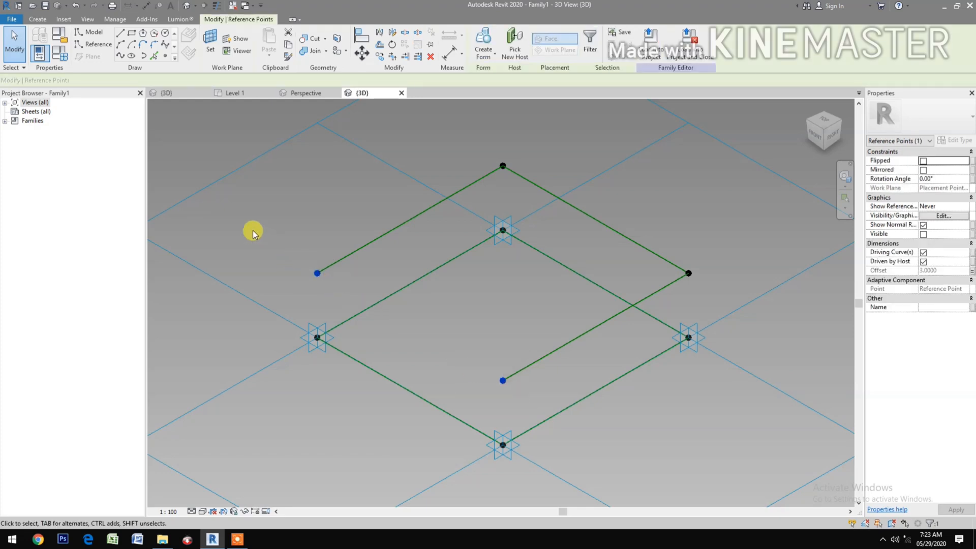
left_click(121, 60)
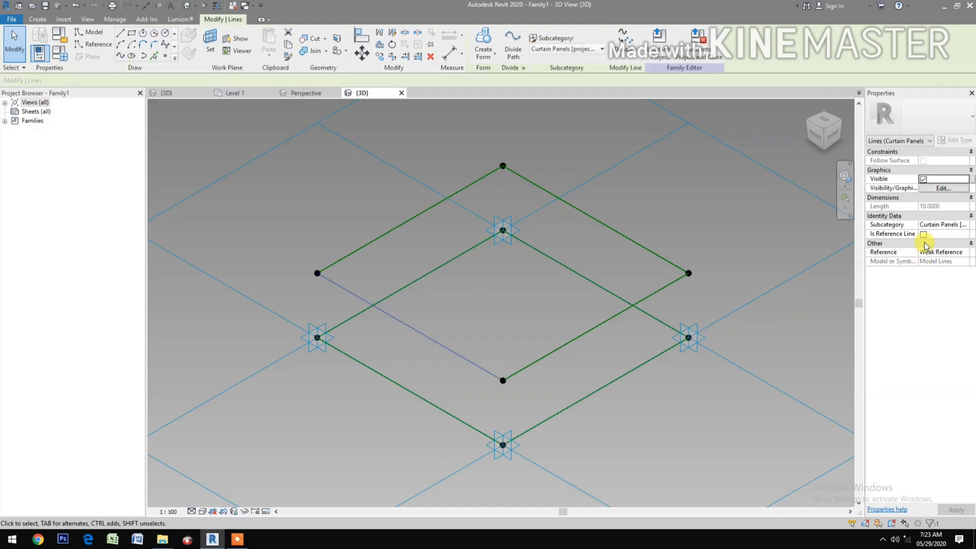
left_click(923, 234)
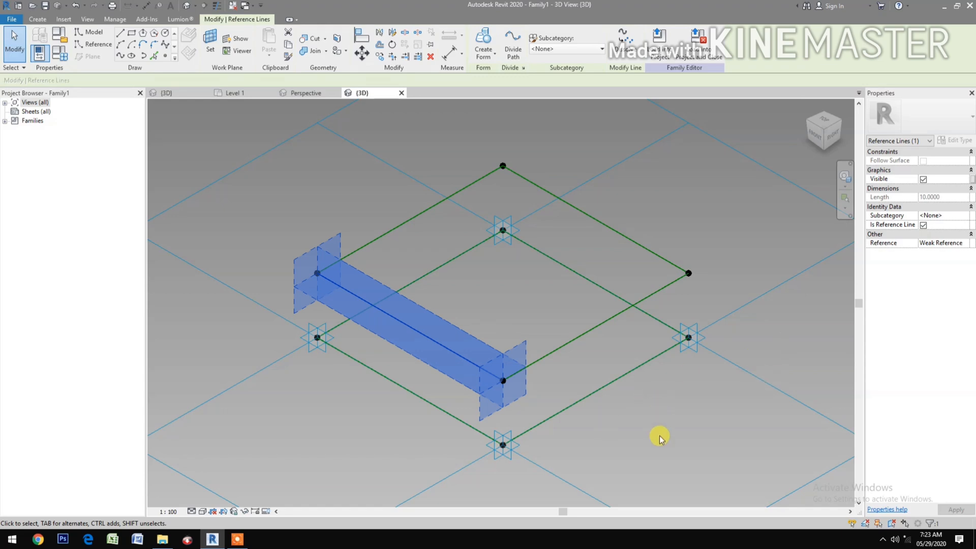
left_click(688, 420)
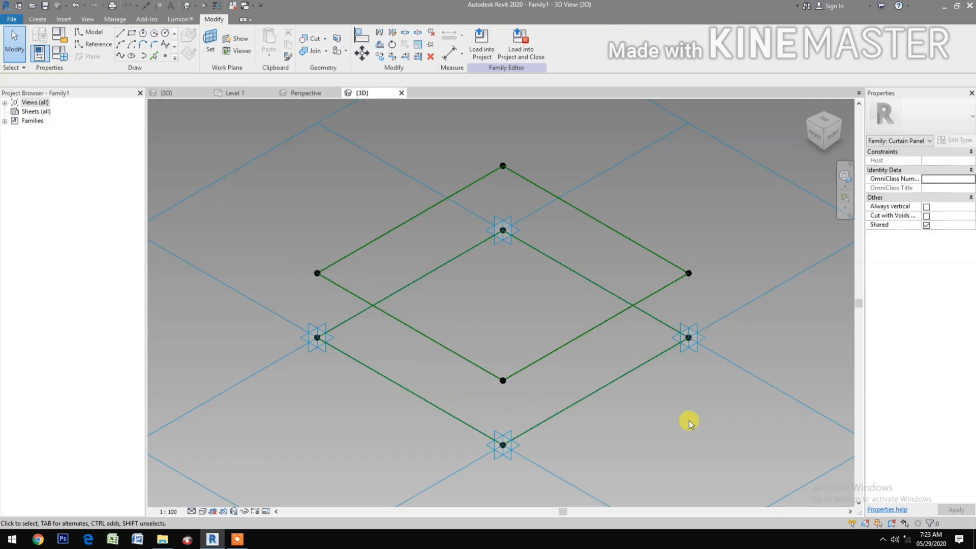
Step: Place reference points drawn on face at the midpoints of all four raised frame reference lines
left_click(166, 56)
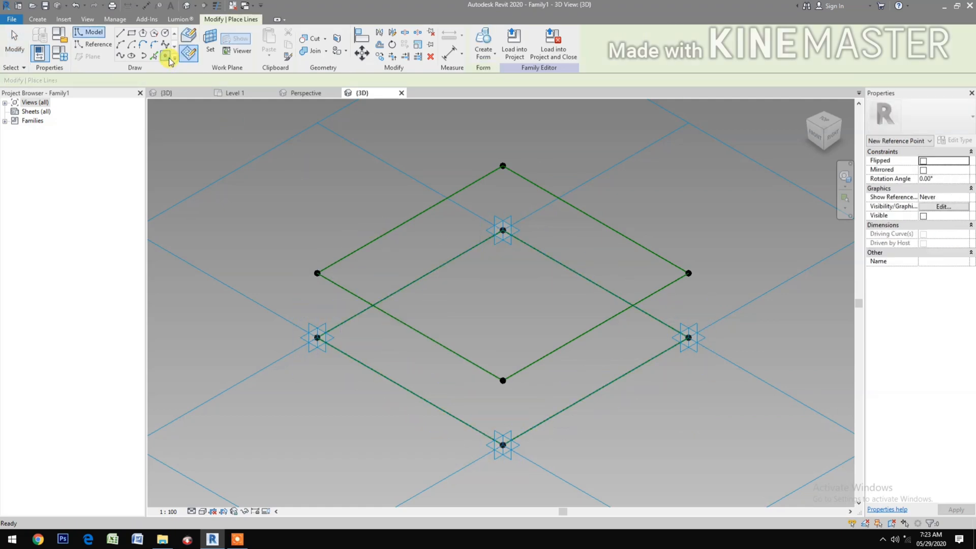
left_click(188, 39)
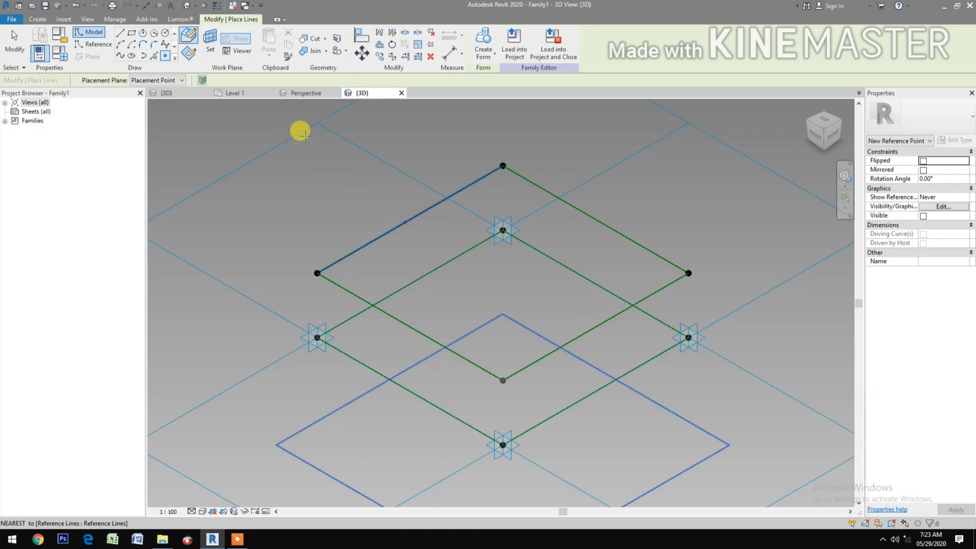
left_click(280, 126)
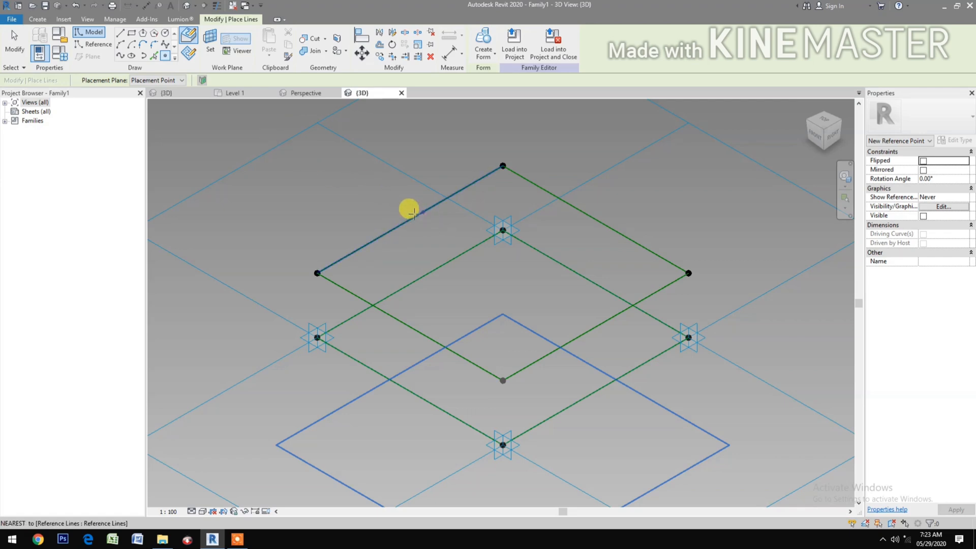
left_click(409, 219)
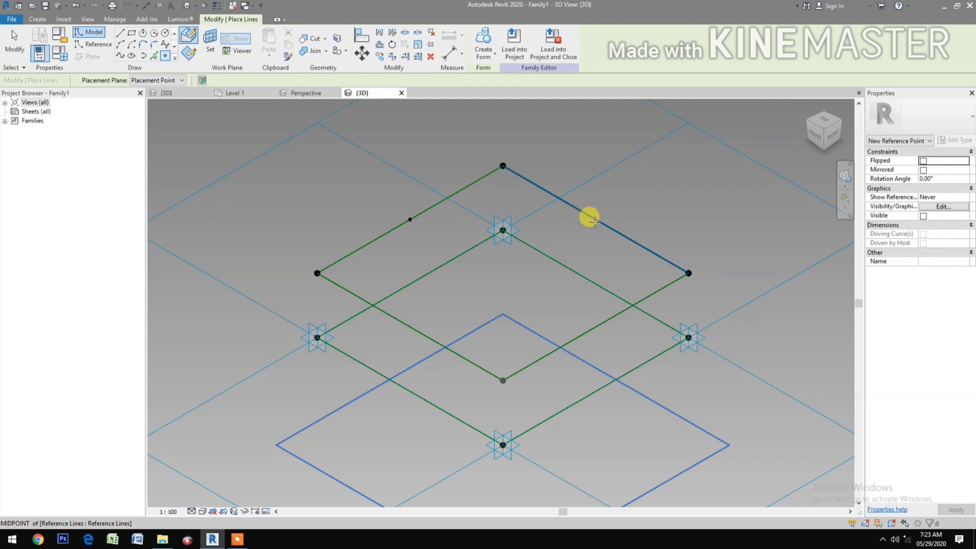
left_click(596, 221)
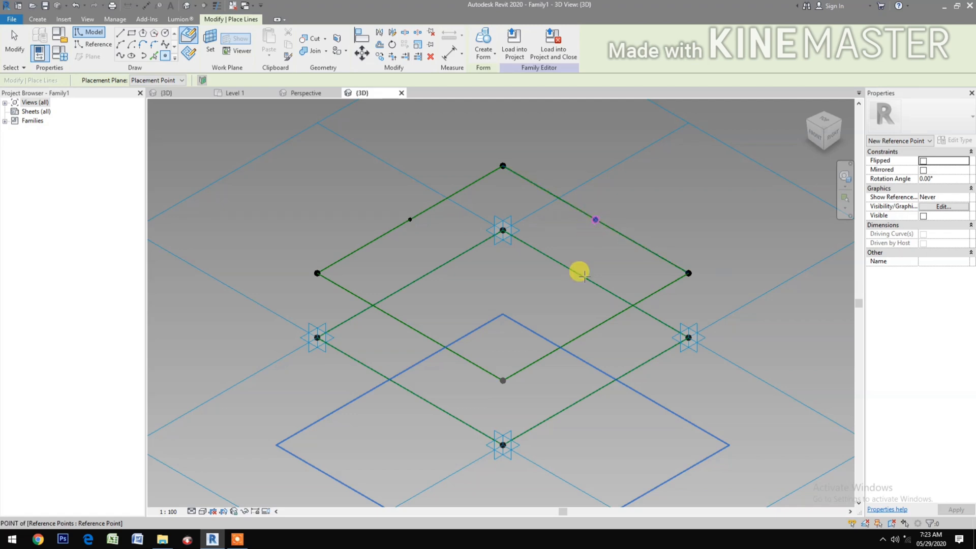
left_click(595, 326)
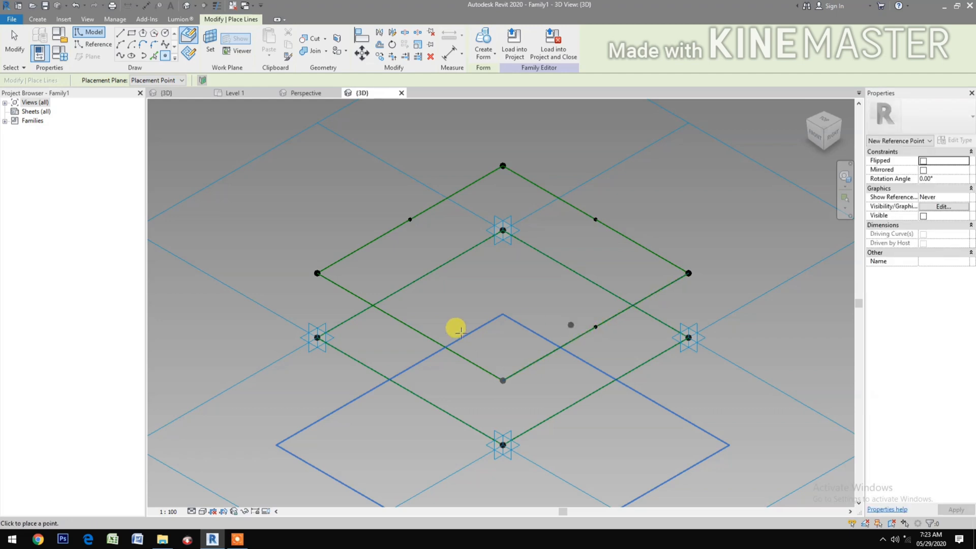
left_click(410, 326)
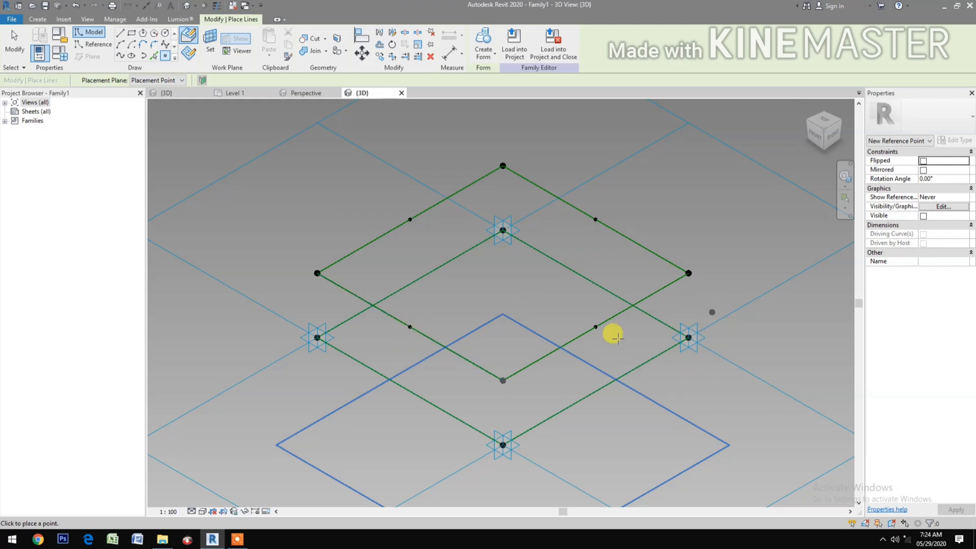
Step: Place reference points at the midpoints of the base lines between placement points 4 and 3 and between 1 and 2
scroll(531, 300, "down", 3)
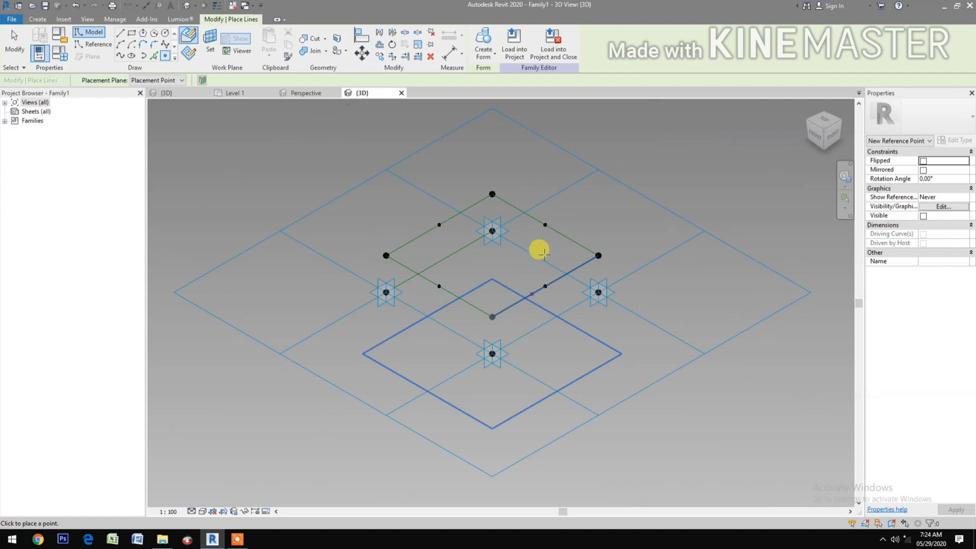
scroll(534, 265, "up", 3)
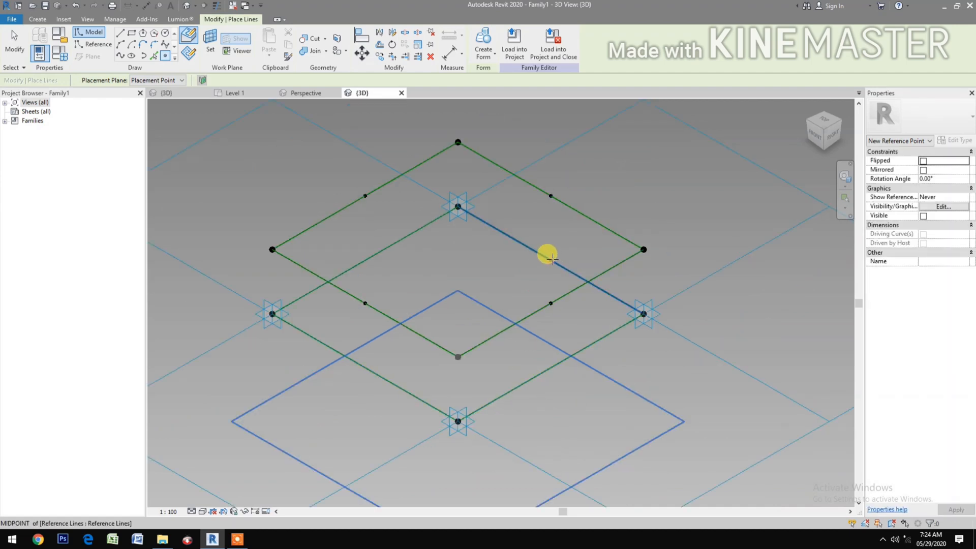
left_click(551, 260)
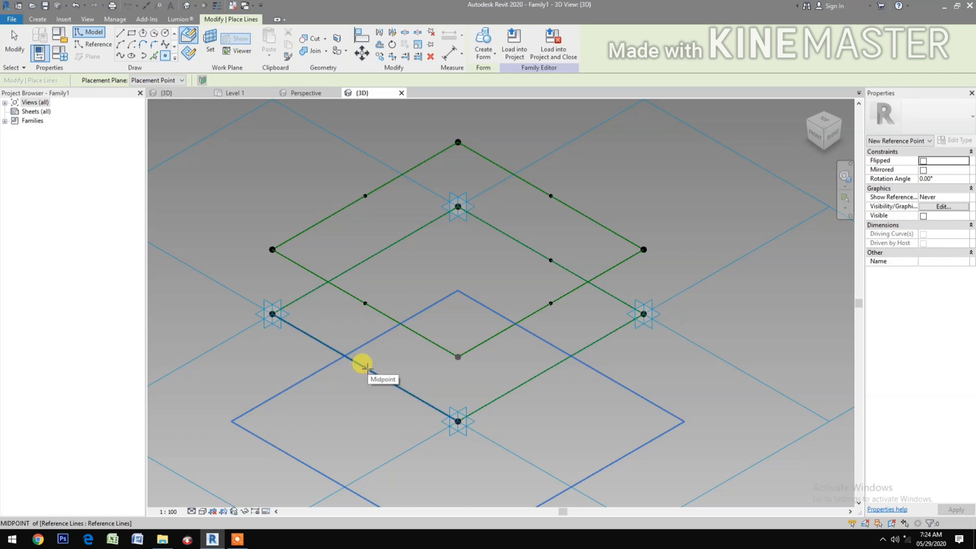
left_click(365, 367)
key("Escape")
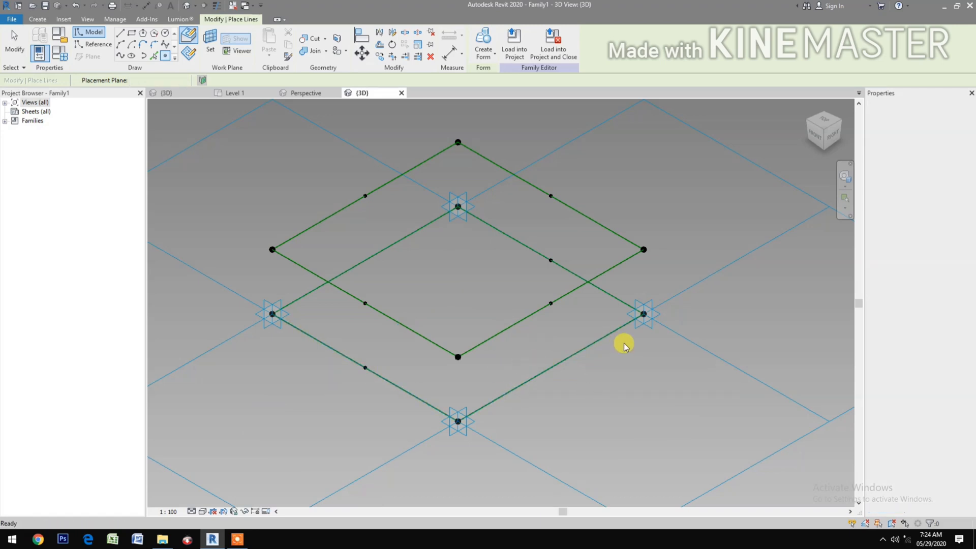
key("Escape")
Step: Test how the midpoints follow by moving placement points 3 and 1 vertically, undoing each move
left_click(644, 312)
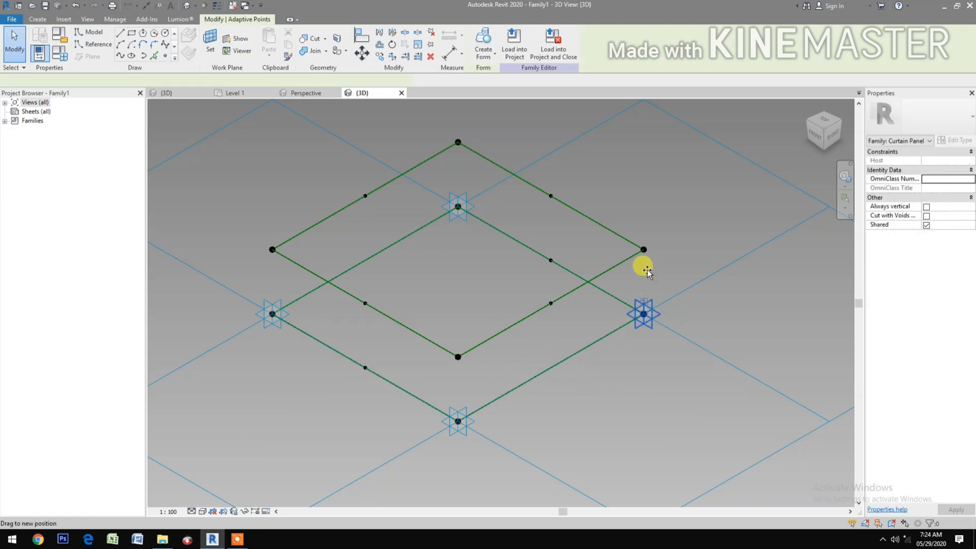
left_click_drag(647, 272, 643, 334)
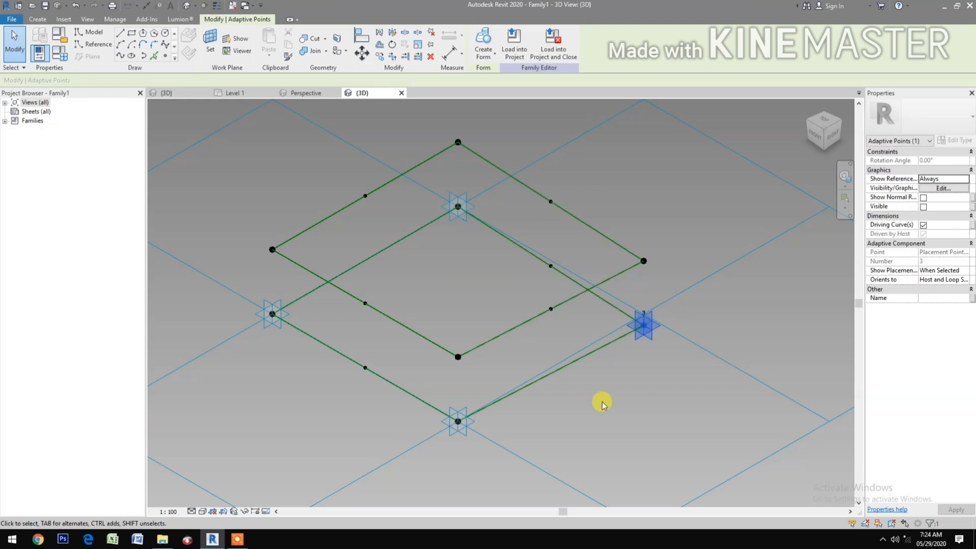
key("ctrl+z")
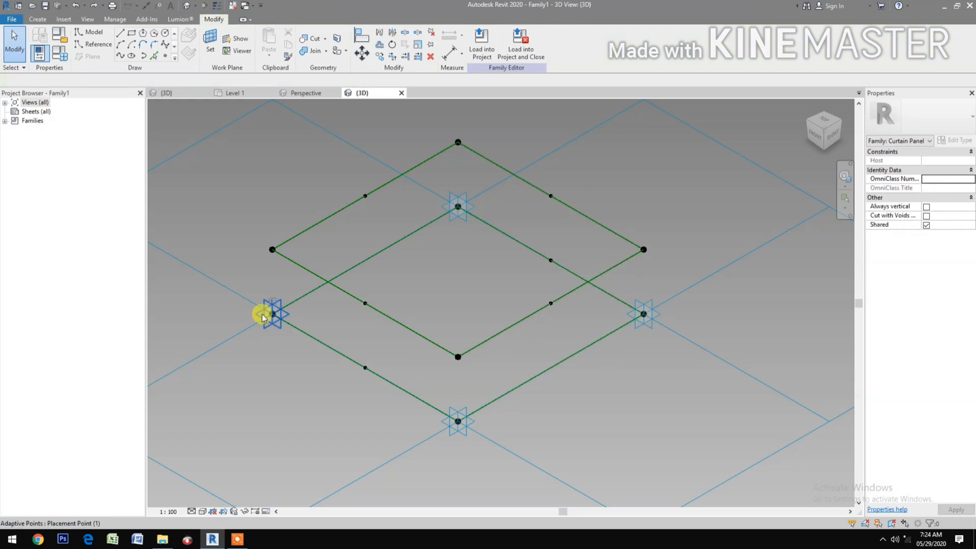
left_click_drag(263, 318, 256, 260)
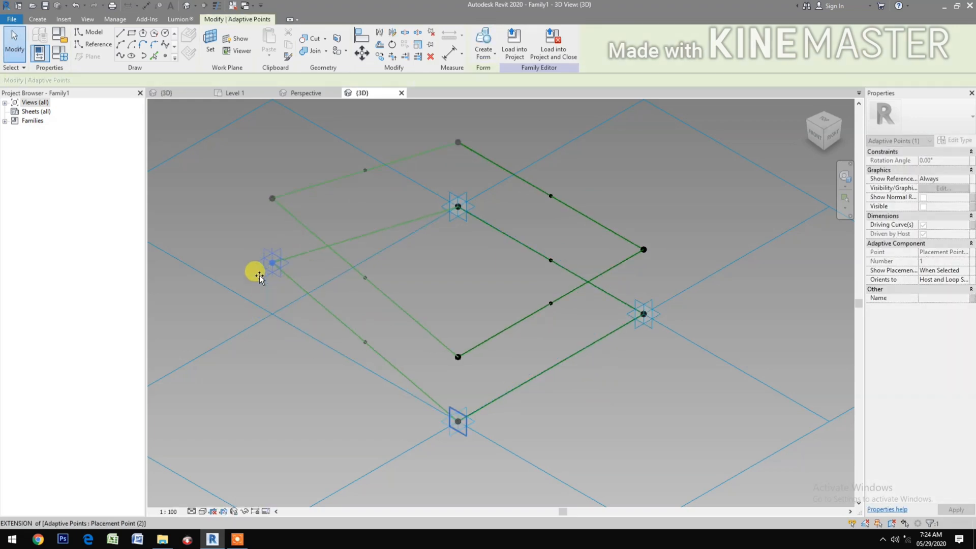
key("ctrl+z")
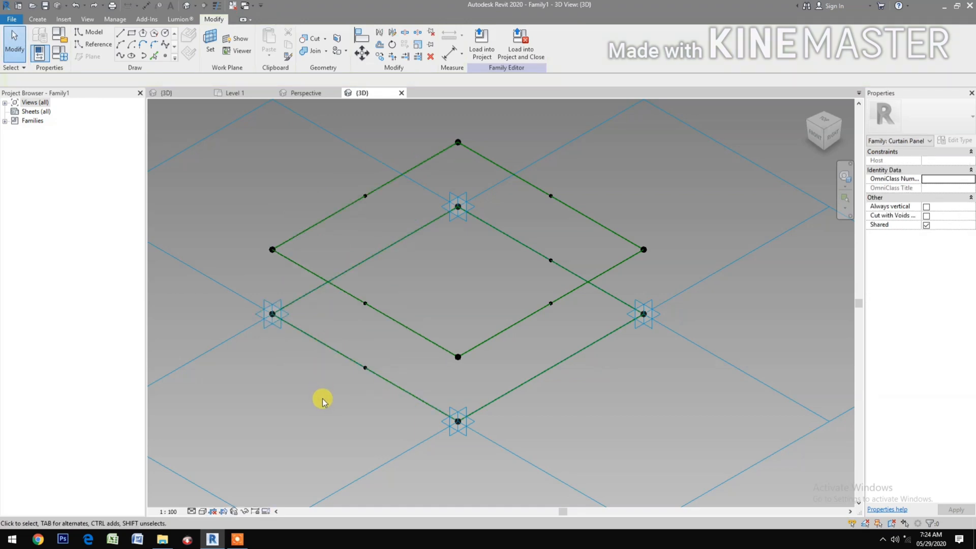
Step: Connect the midpoints of the raised 1-2 and 4-3 frame lines with Spline Through Points and make it a reference line
left_click(366, 303)
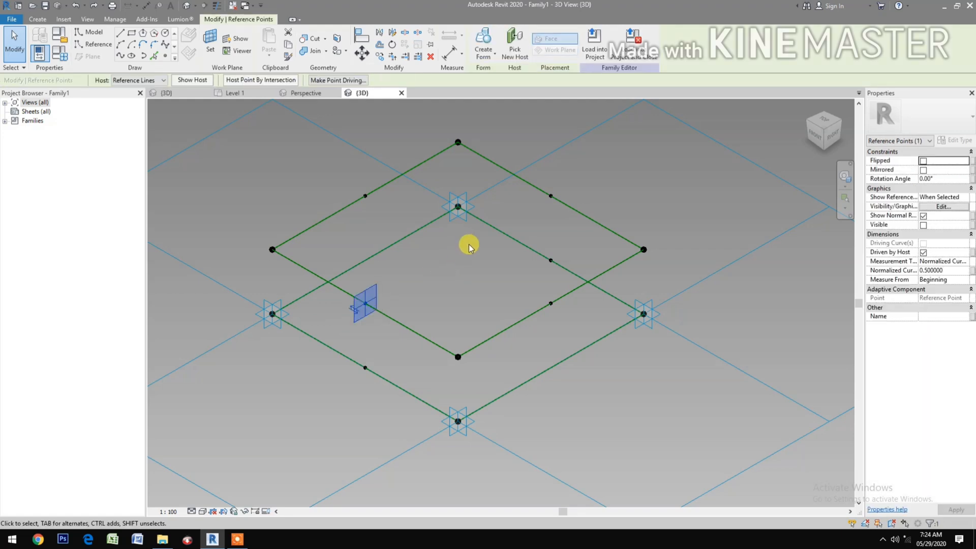
left_click_drag(521, 217, 570, 185)
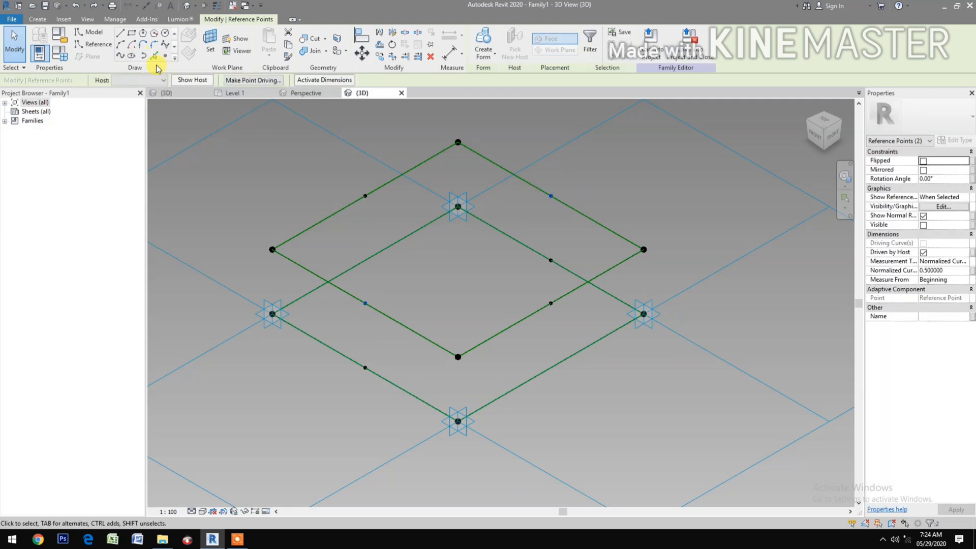
left_click(119, 56)
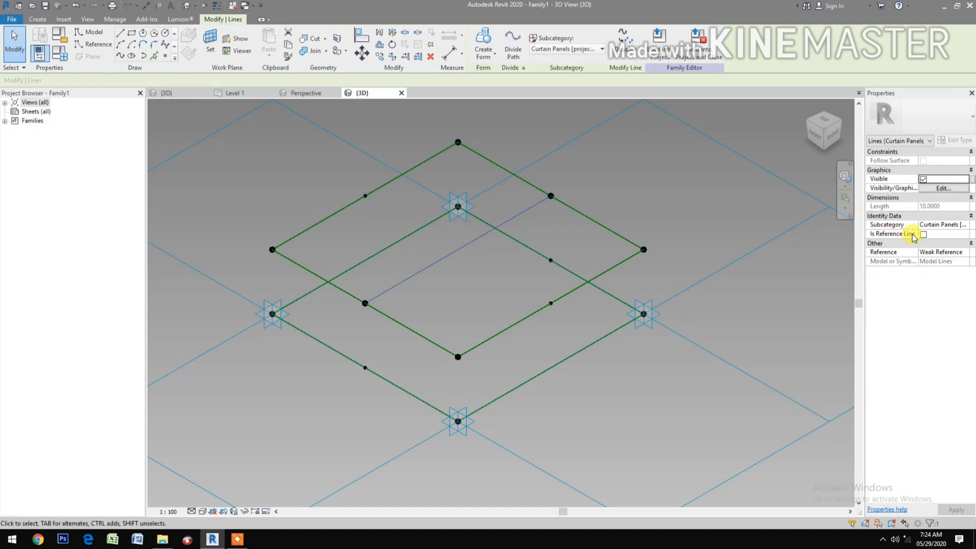
left_click(924, 235)
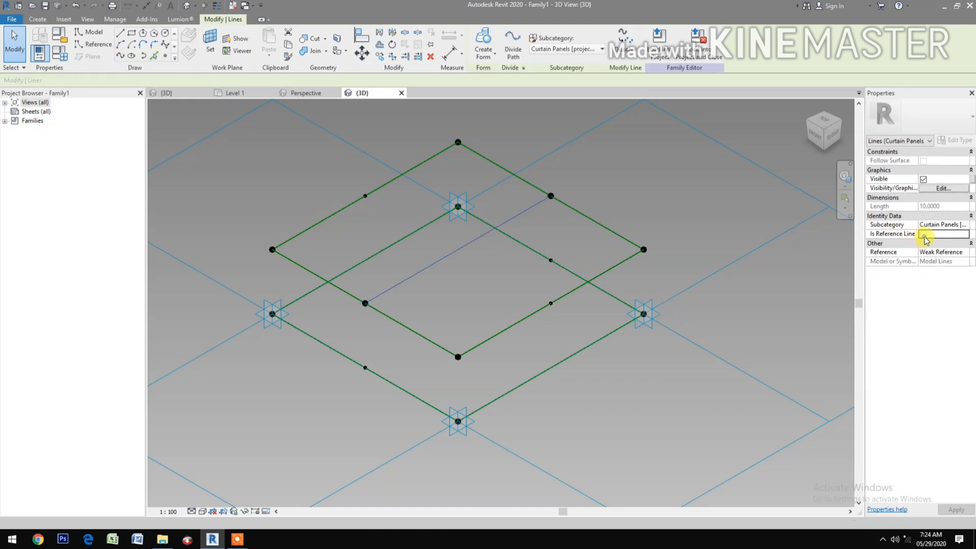
left_click(643, 397)
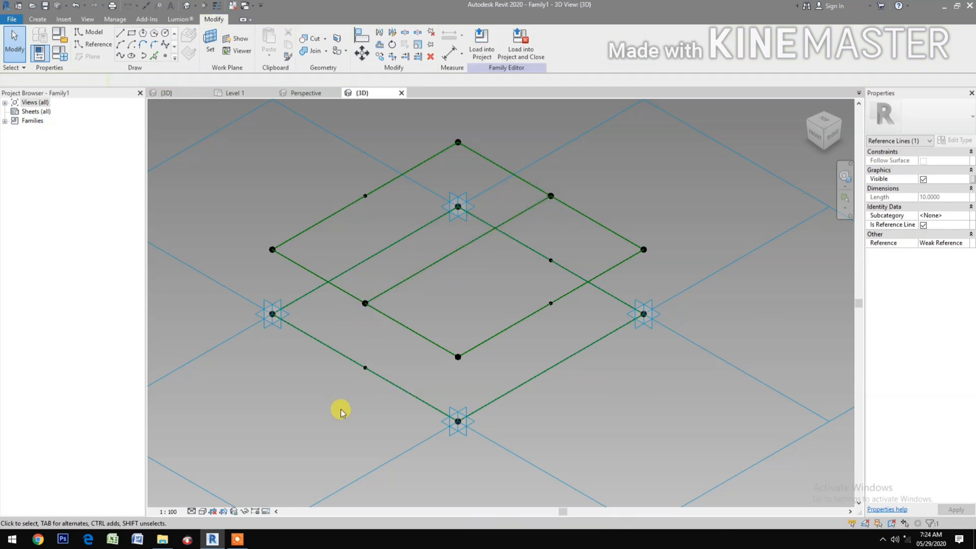
Step: Join the midpoints of the base 1-2 and 4-3 lines with Spline Through Points and convert the line to a reference line
left_click_drag(341, 410, 383, 355)
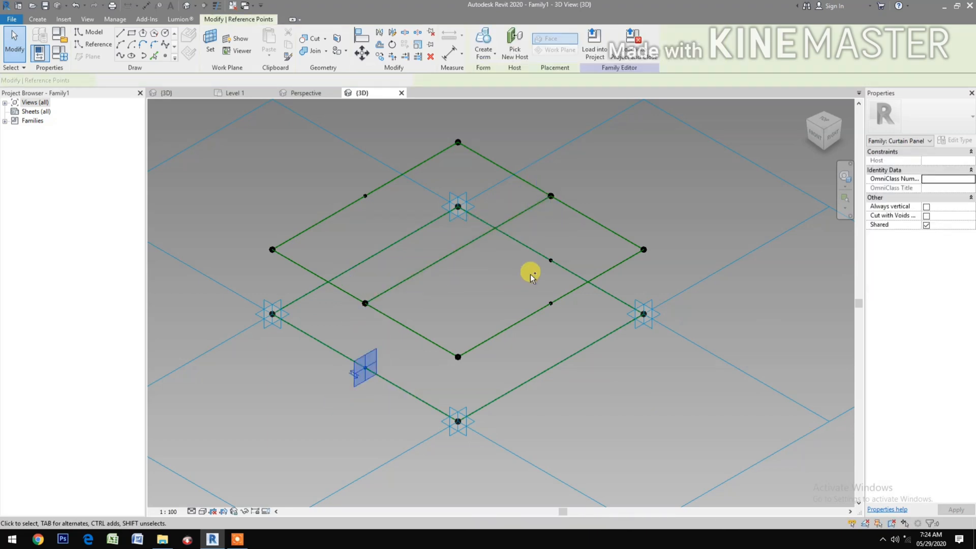
left_click_drag(529, 273, 569, 249)
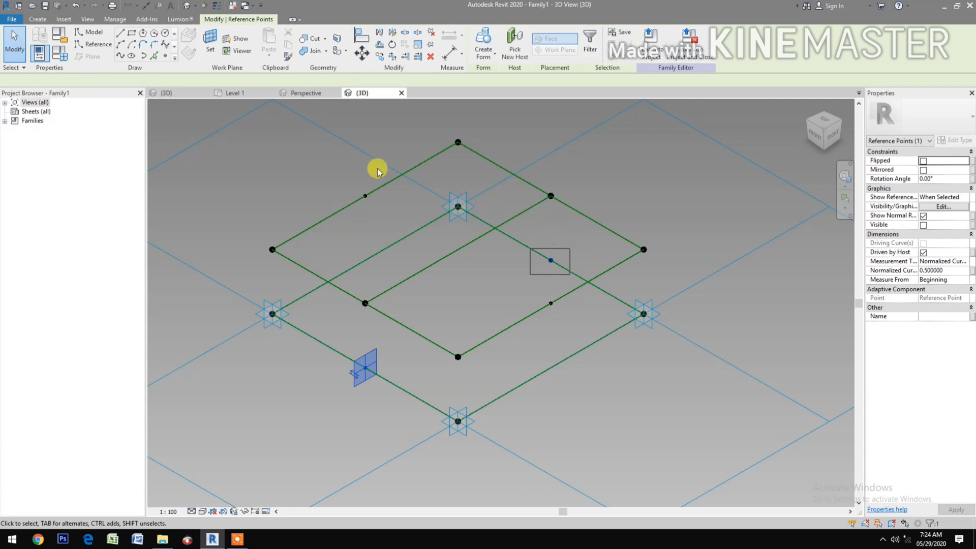
left_click(122, 57)
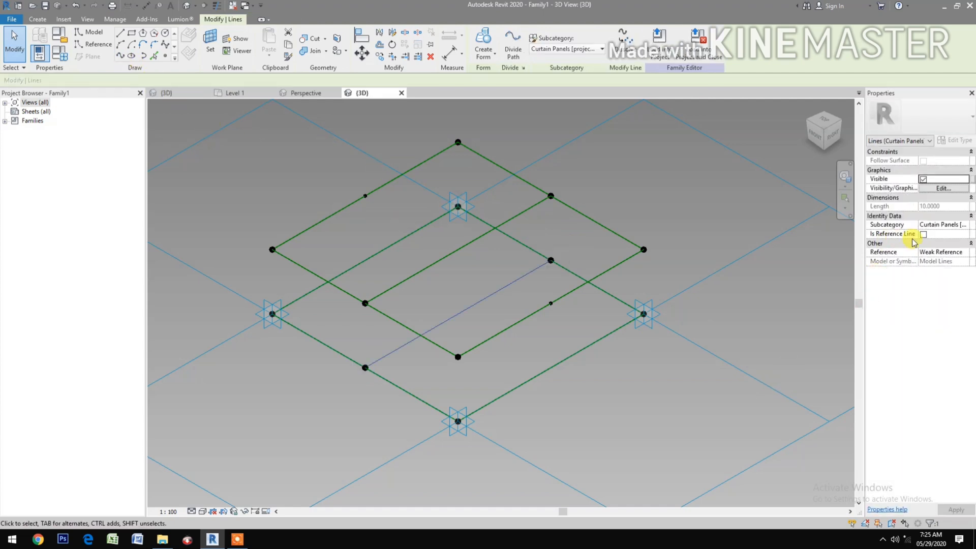
left_click(923, 235)
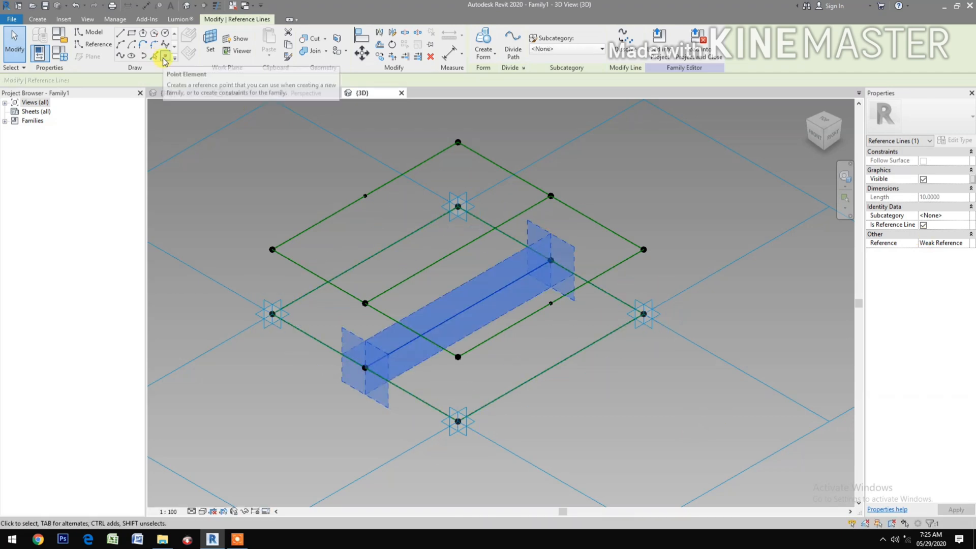
Step: Place reference points at the midpoints of the raised and base cross lines
left_click(164, 56)
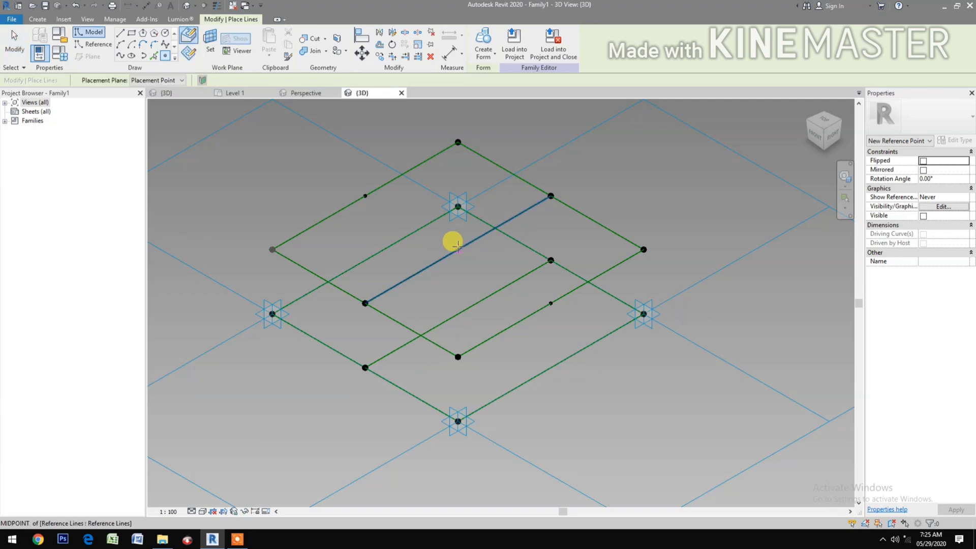
left_click(457, 248)
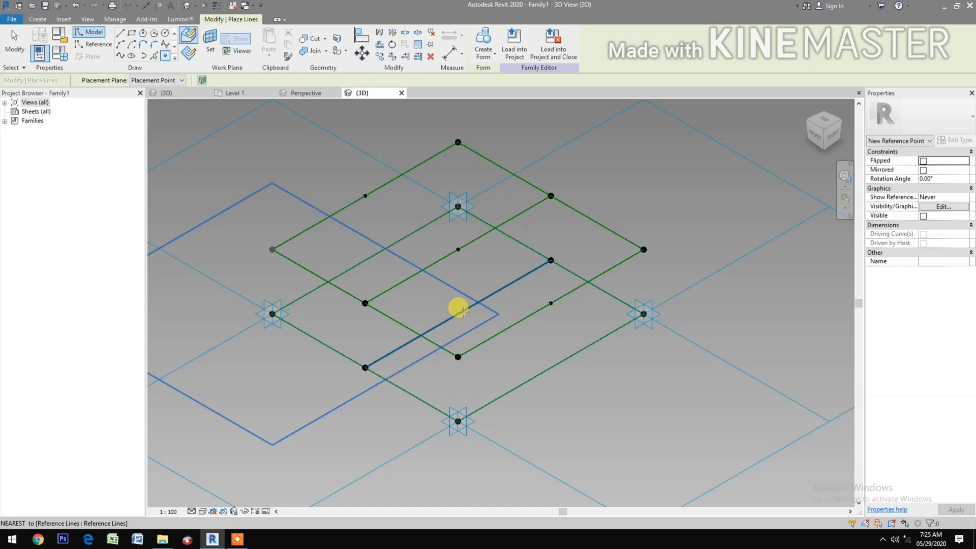
left_click(462, 313)
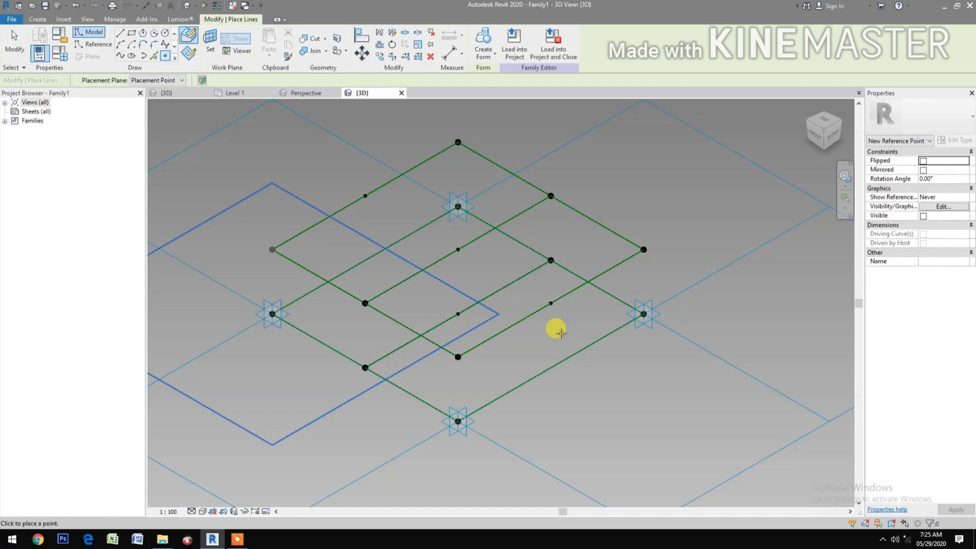
key("Escape")
key("Escape")
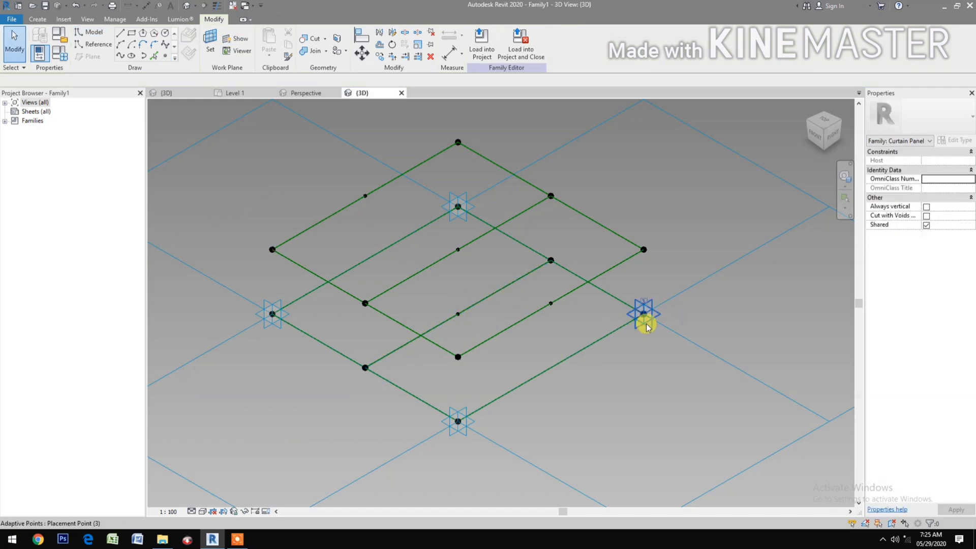
Step: Test the cross-line midpoints by shifting placement point 3 vertically, and undo the move
left_click(648, 324)
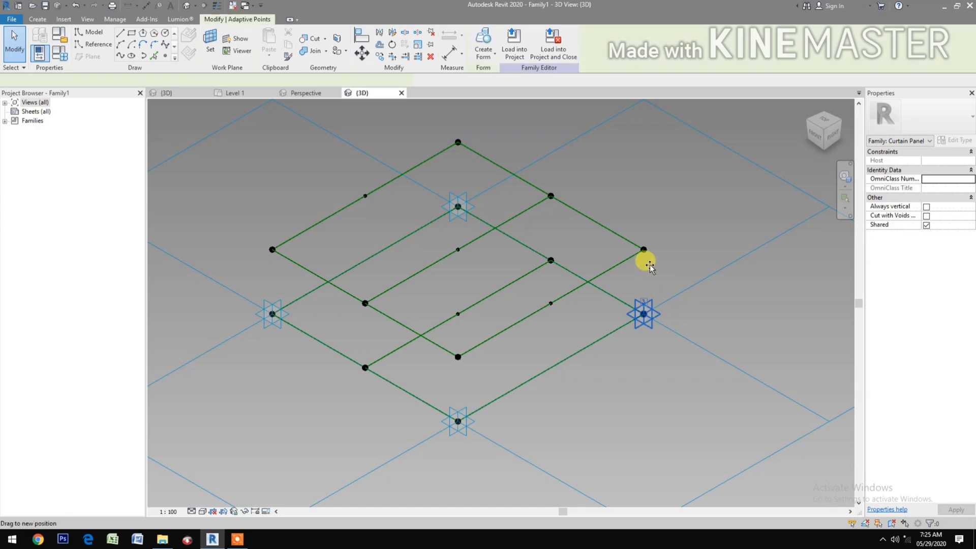
mouse_move(650, 265)
left_mouse_down()
mouse_move(652, 324)
mouse_move(650, 276)
left_mouse_up()
key("ctrl+z")
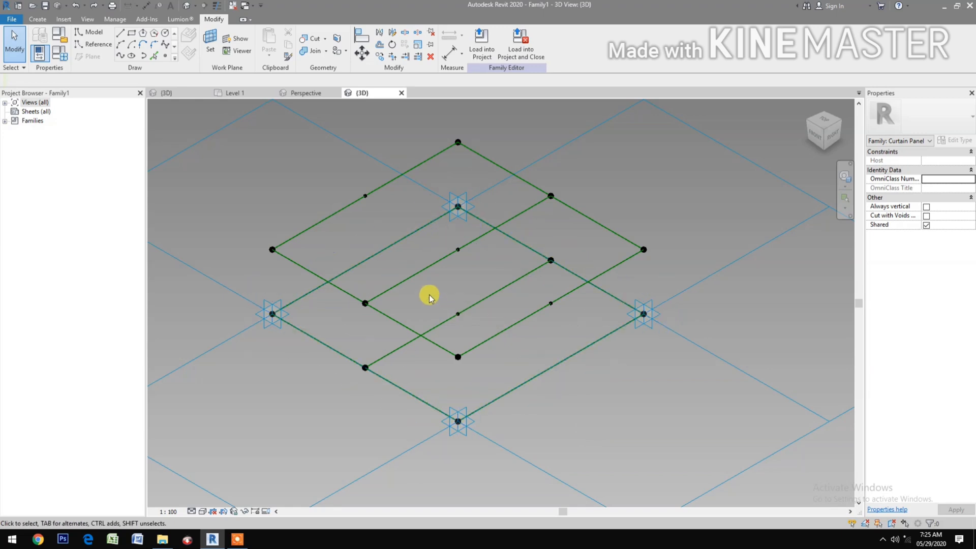
Step: Connect the base cross line's midpoint to the raised 1-2 line's midpoint with Spline Through Points, made a reference line
left_click_drag(430, 294, 465, 321)
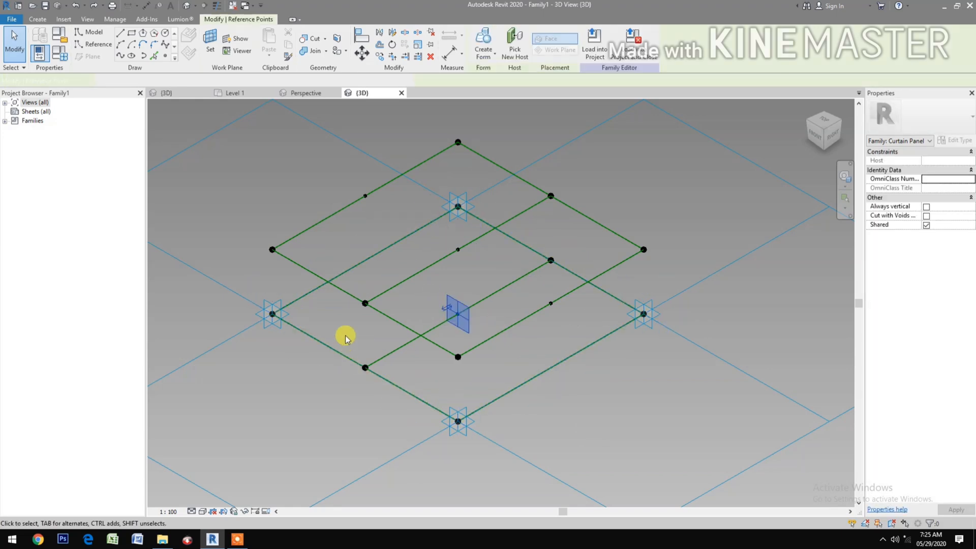
left_click_drag(348, 333, 385, 292)
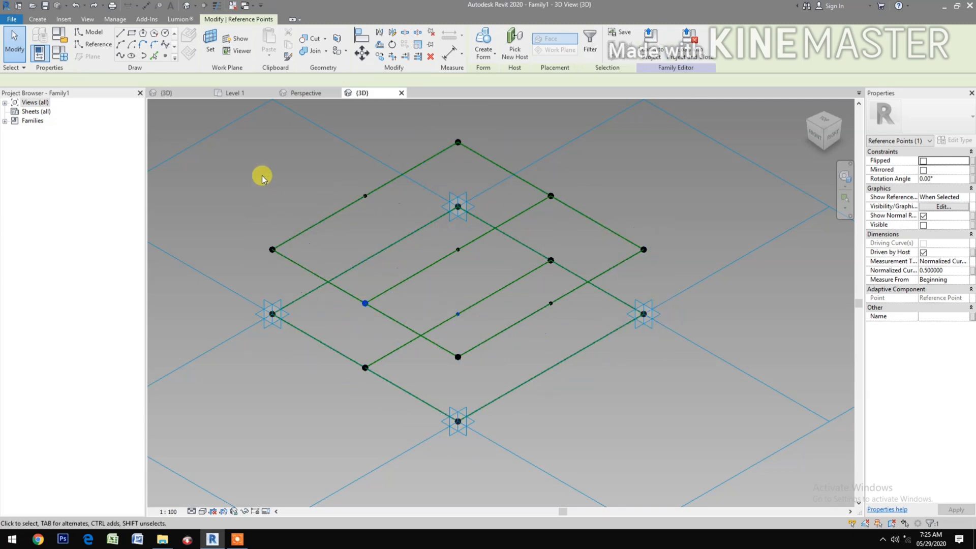
left_click(120, 58)
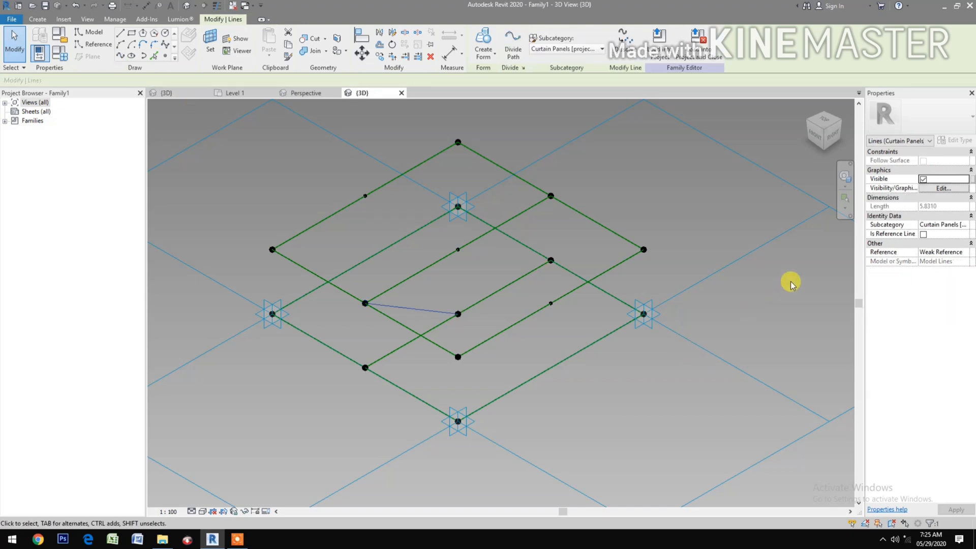
left_click(924, 235)
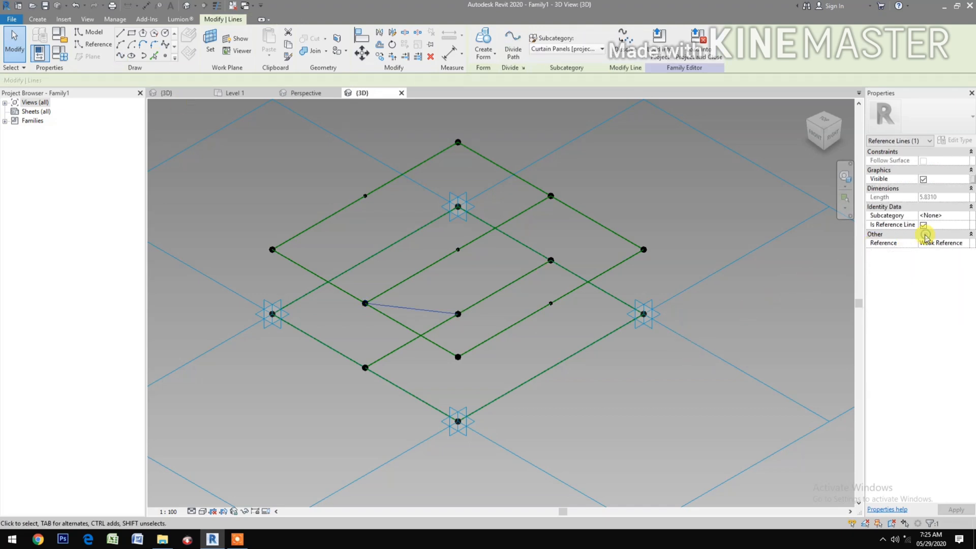
Step: Connect the base cross line's midpoint to the raised 1-4 line's midpoint with Spline Through Points, made a reference line
left_click(627, 453)
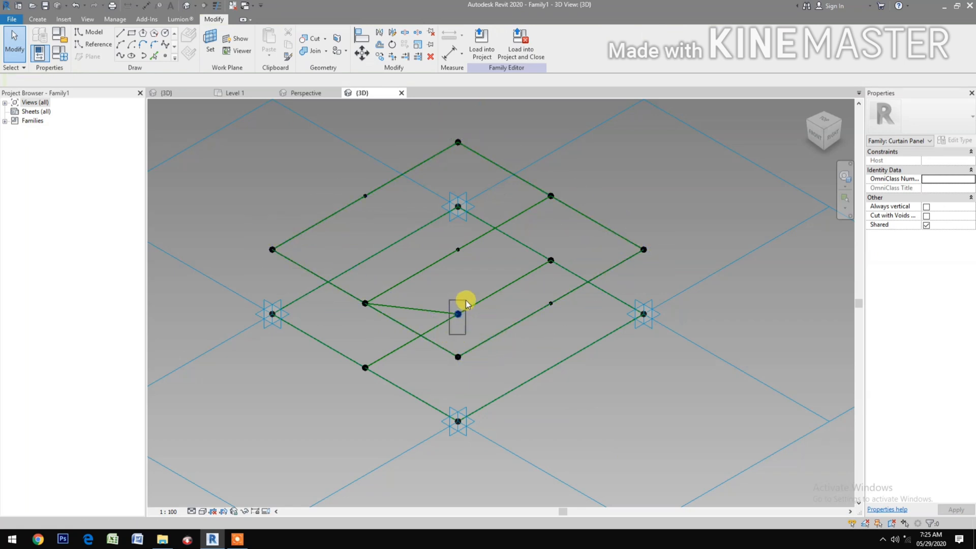
left_click_drag(449, 334, 466, 300)
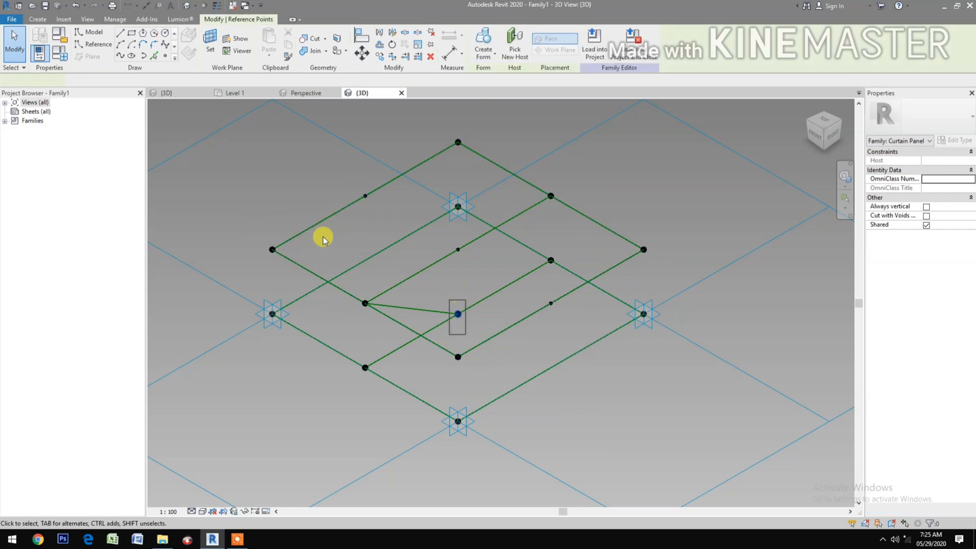
left_click_drag(352, 229, 375, 176)
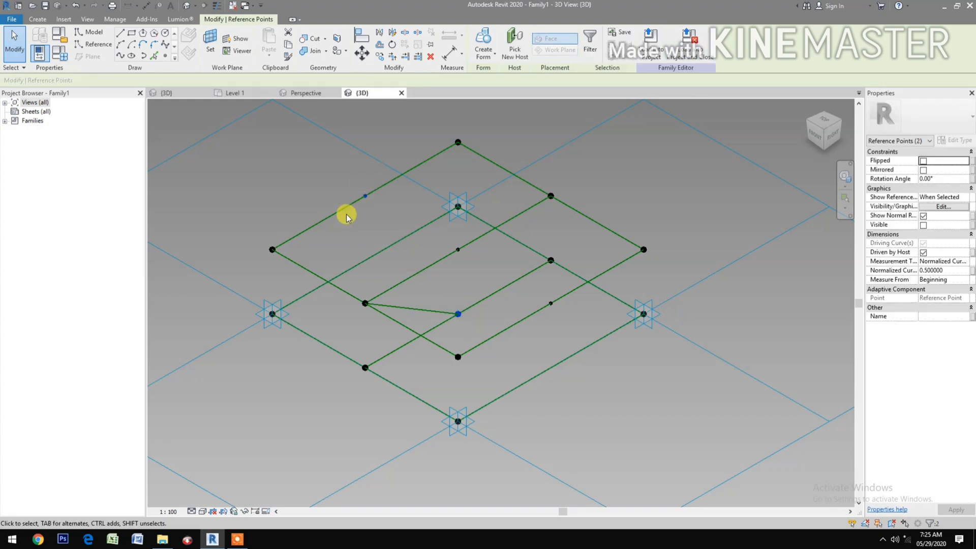
left_click(120, 55)
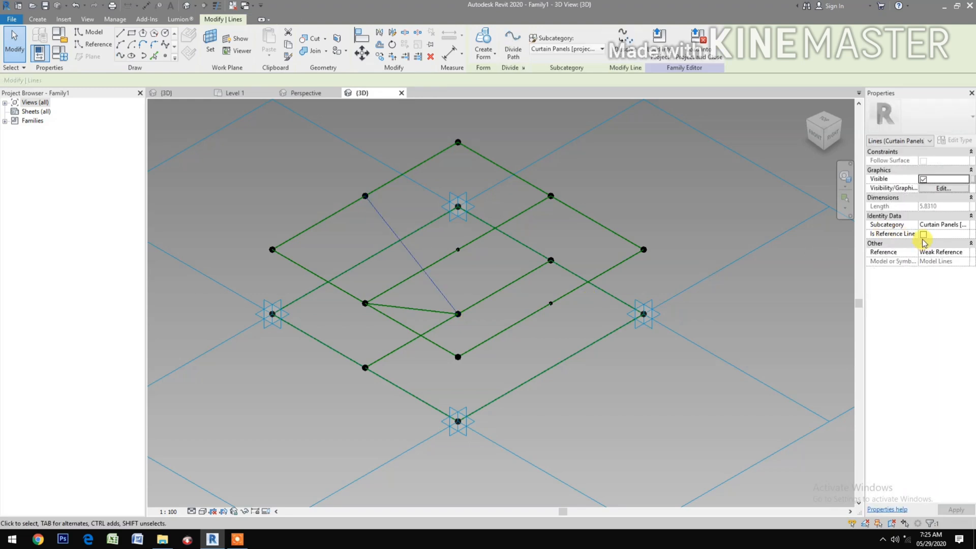
left_click(923, 235)
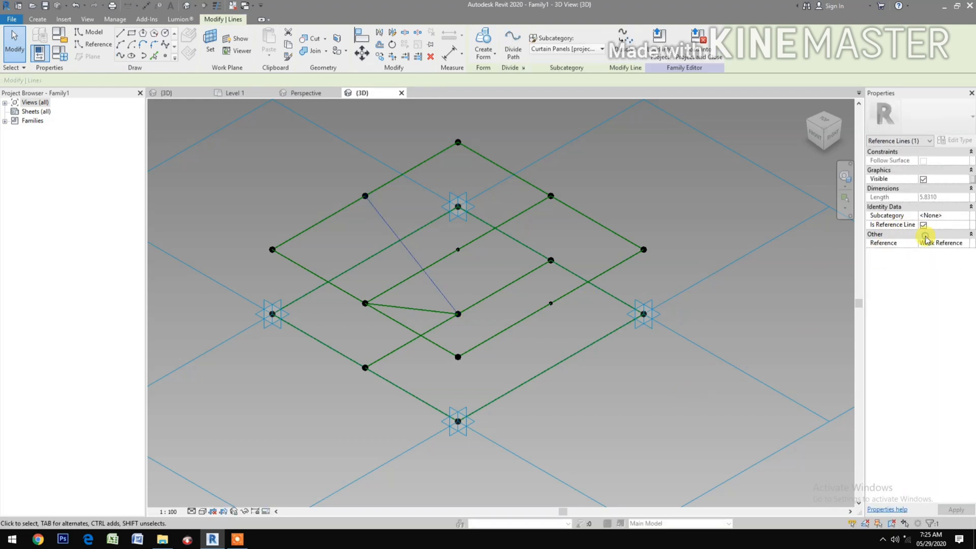
left_click(711, 401)
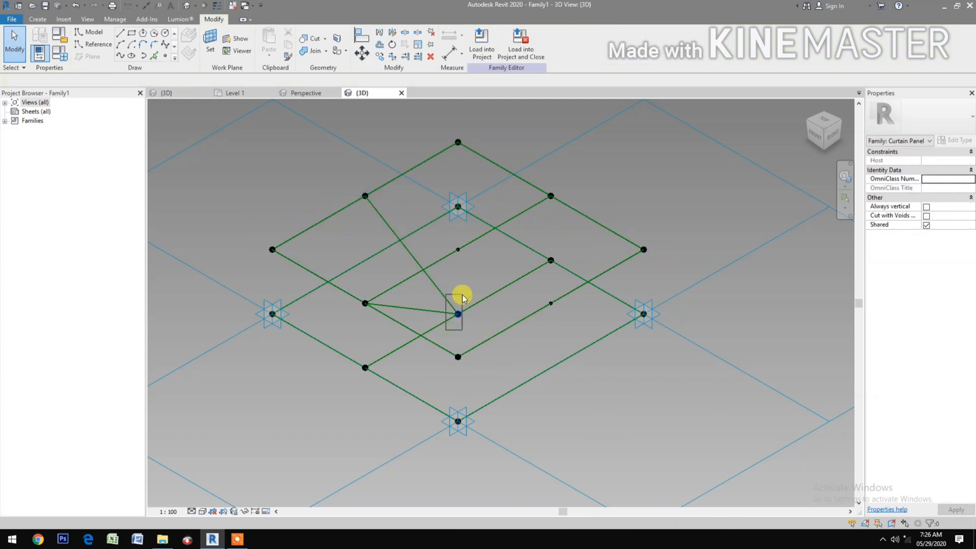
Step: Connect the base cross line's midpoint to the raised 4-3 line's midpoint with Spline Through Points, made a reference line
left_click(481, 291)
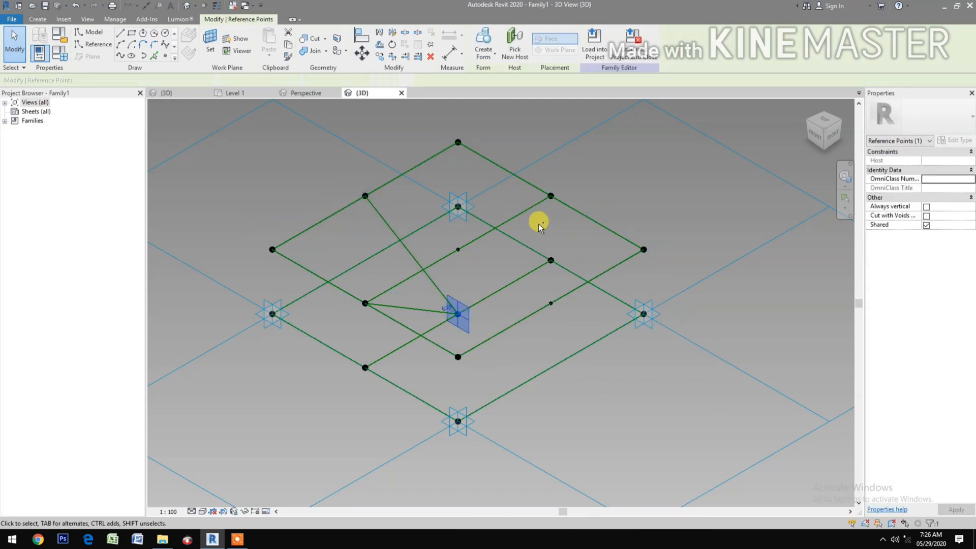
left_click(567, 188, "ctrl")
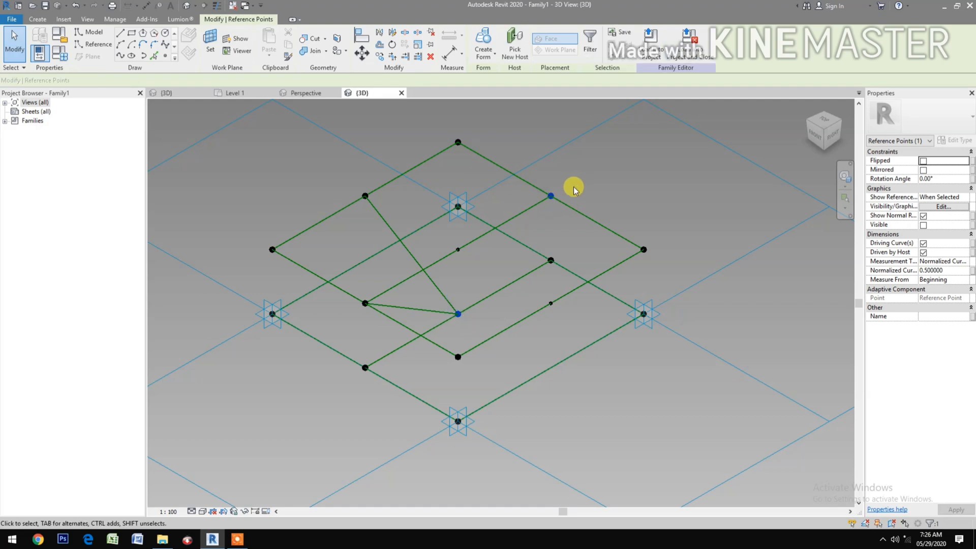
left_click(139, 61)
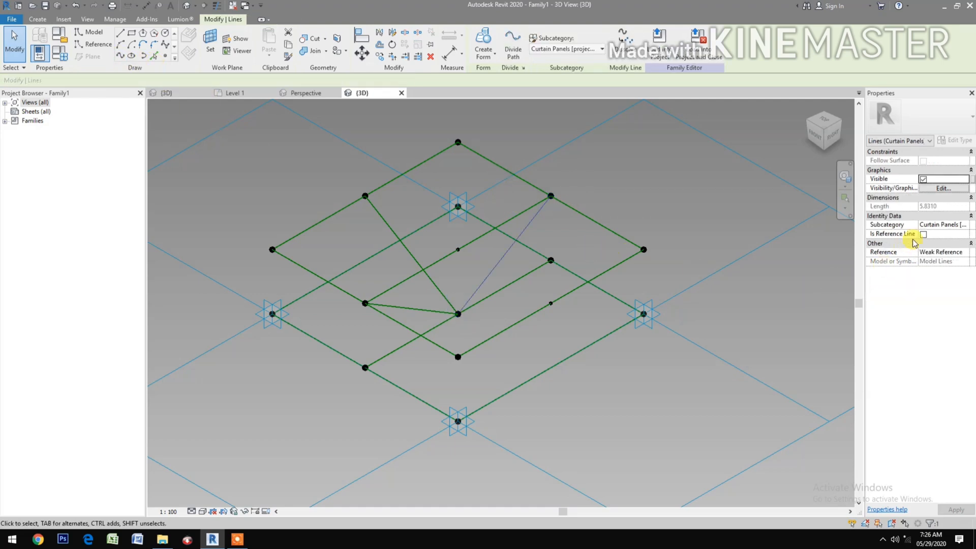
left_click(920, 235)
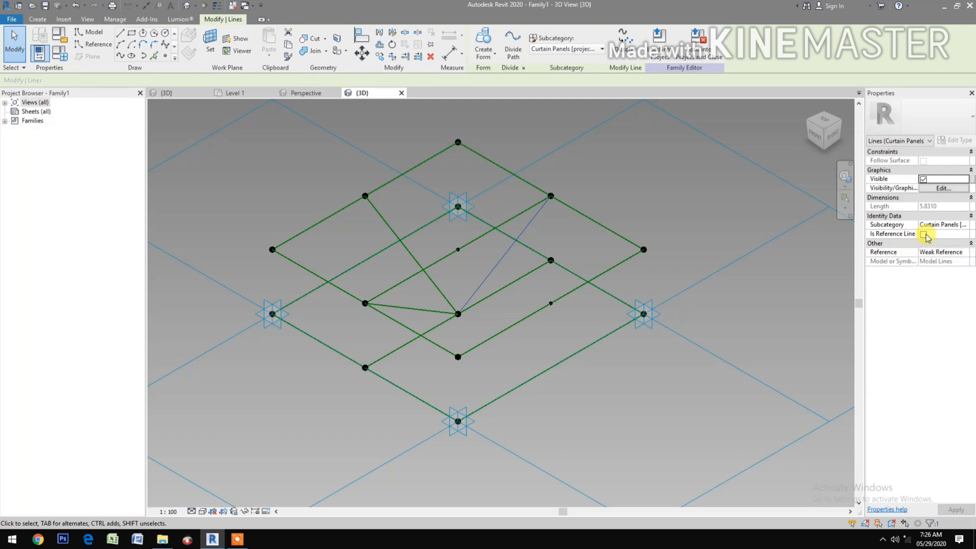
left_click(656, 396)
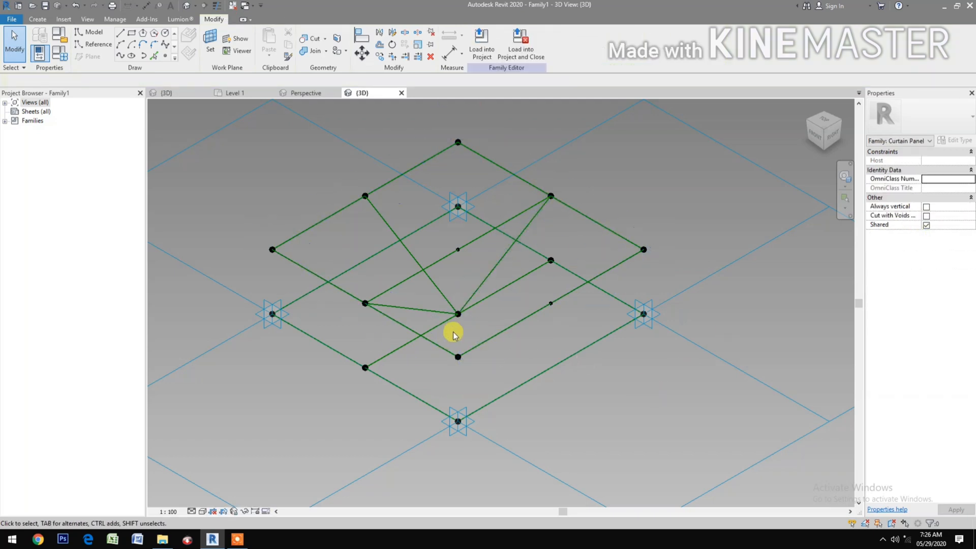
Step: Connect the base cross line's midpoint to the raised 2-3 line's midpoint with Spline Through Points, made a reference line
left_click(458, 314)
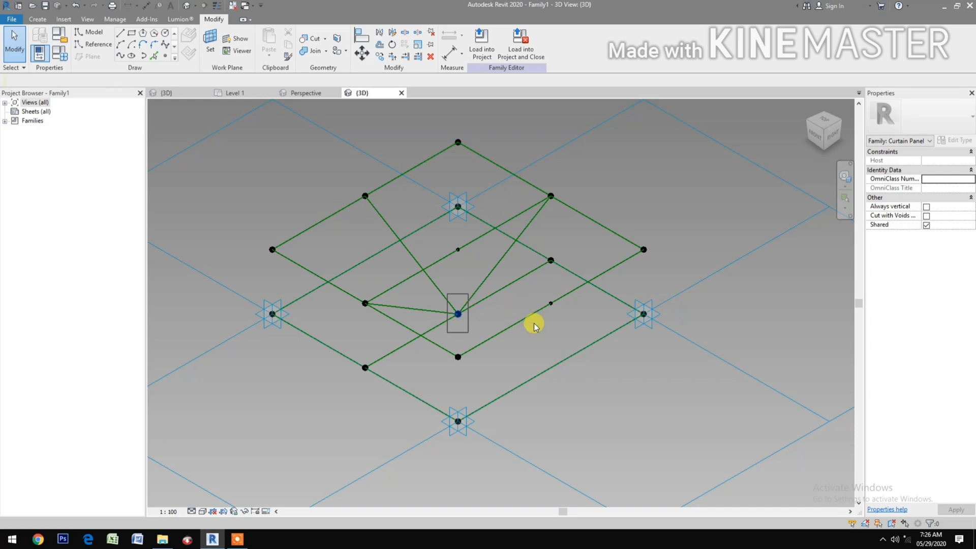
left_click(551, 303)
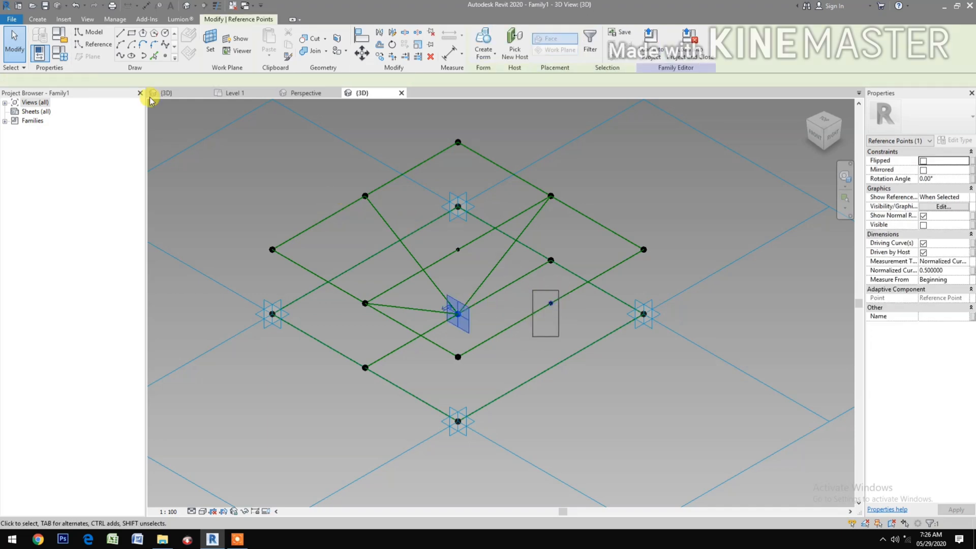
left_click(119, 57)
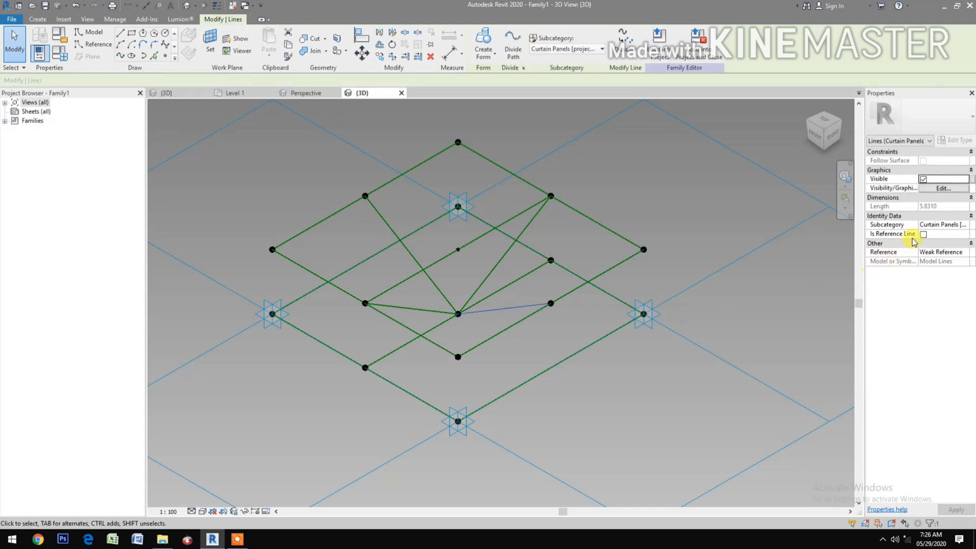
left_click(923, 235)
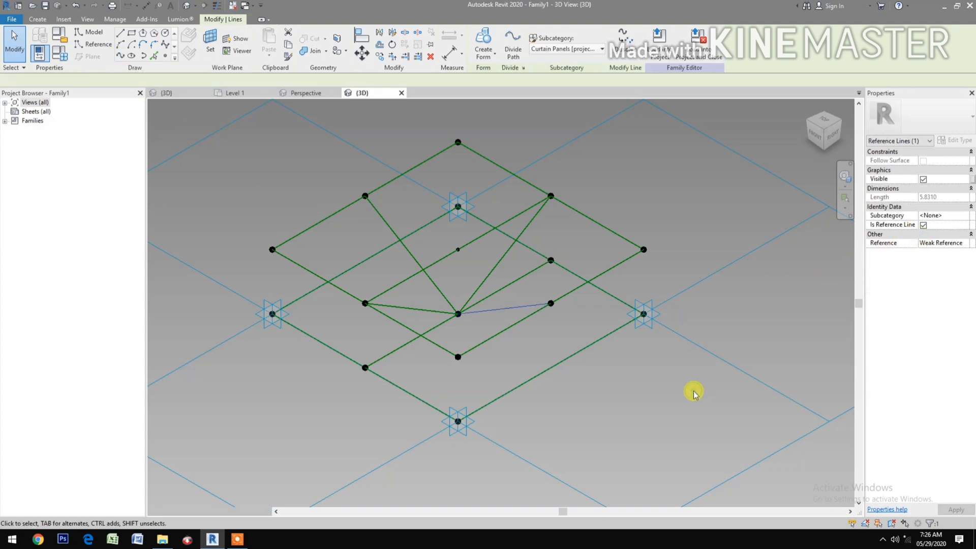
key("Escape")
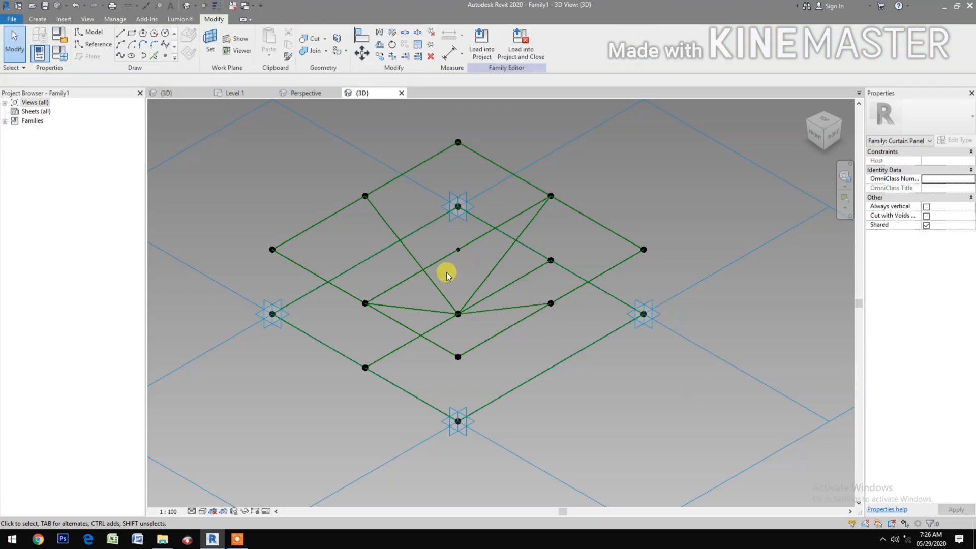
Step: Connect the raised cross line's midpoint to placement point 1 with Spline Through Points and convert the line to a reference line
left_click_drag(446, 273, 466, 242)
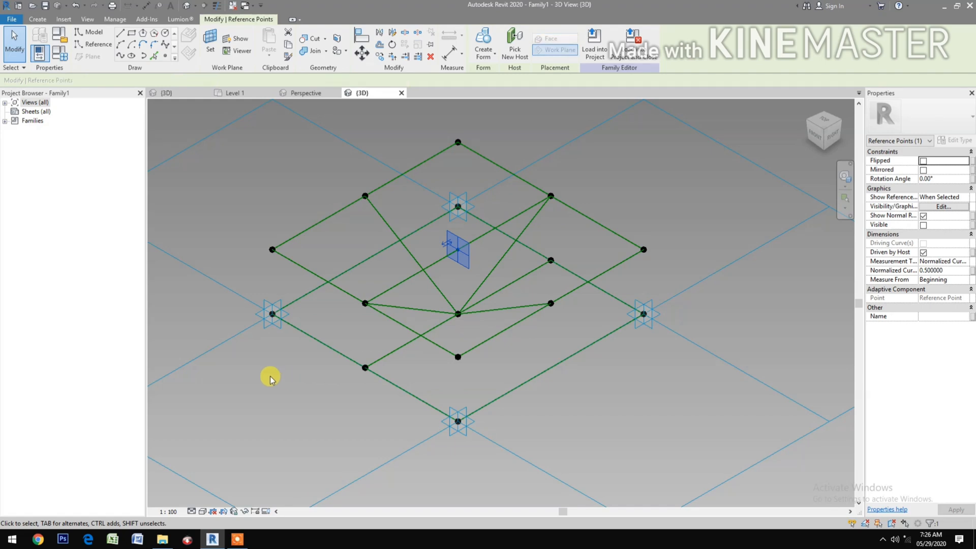
left_click_drag(275, 304, 283, 294)
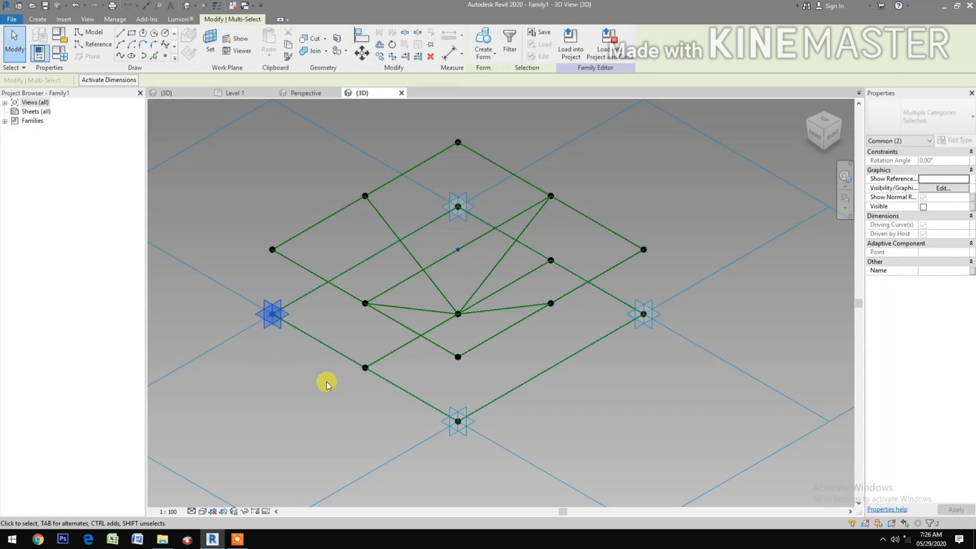
left_click(120, 57)
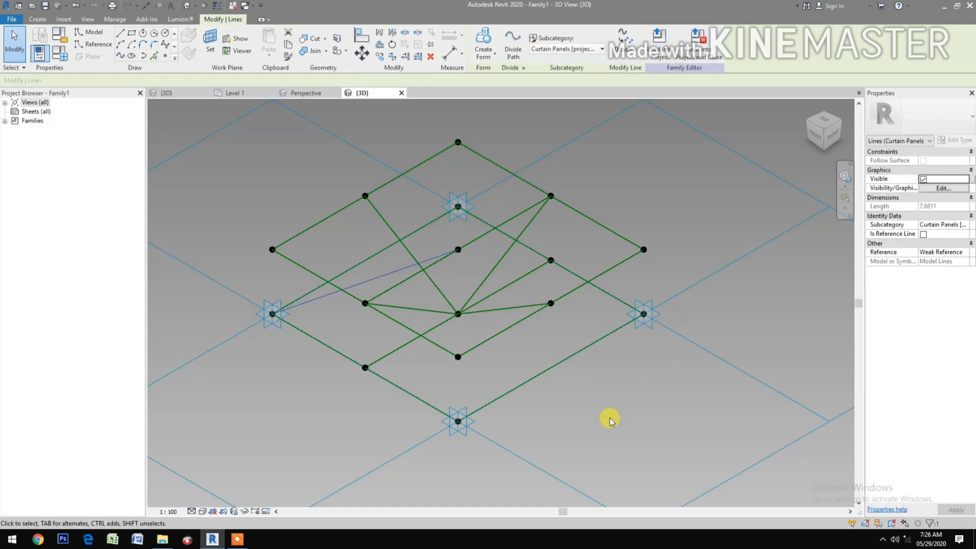
left_click(924, 235)
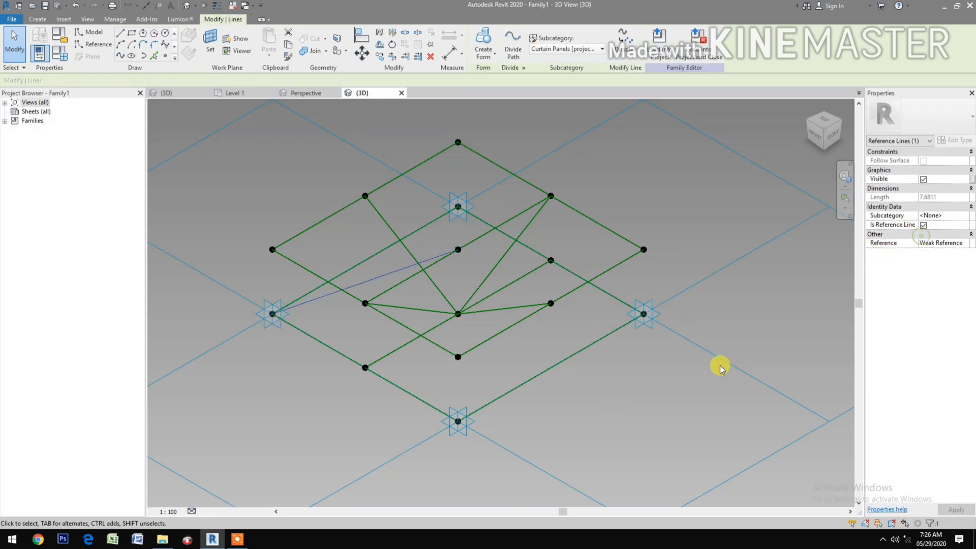
key("Escape")
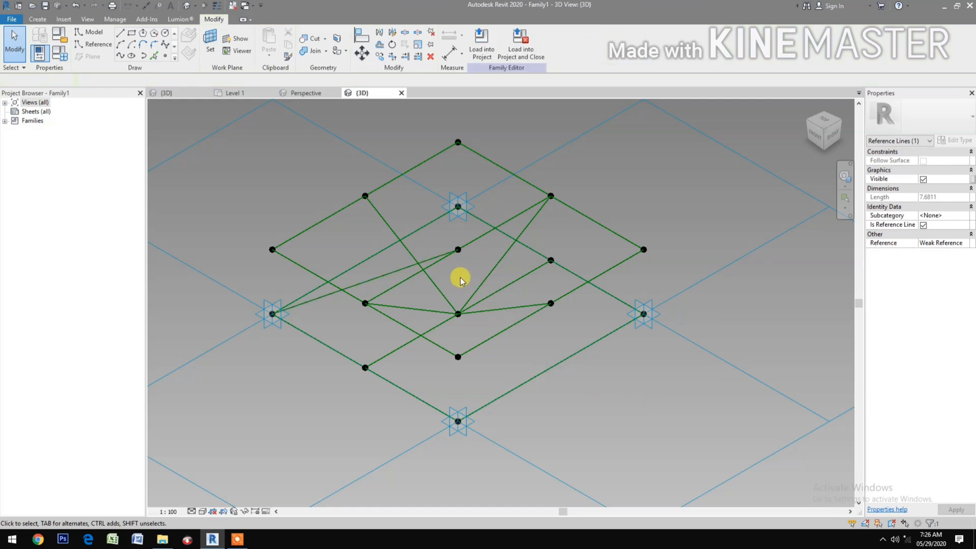
Step: Connect the raised cross line's midpoint to placement point 4 with Spline Through Points and convert the line to a reference line
left_click(450, 281)
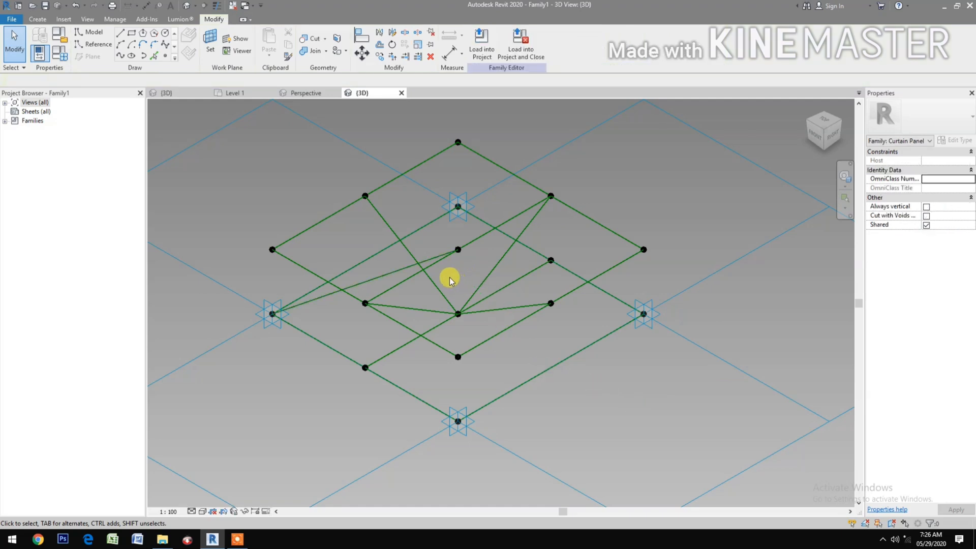
left_click(459, 233)
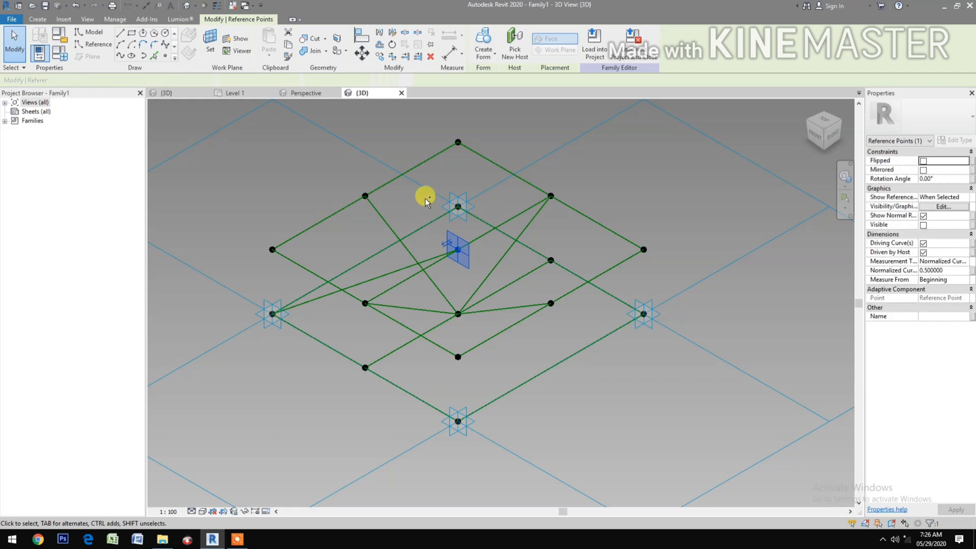
left_click_drag(432, 175, 477, 221)
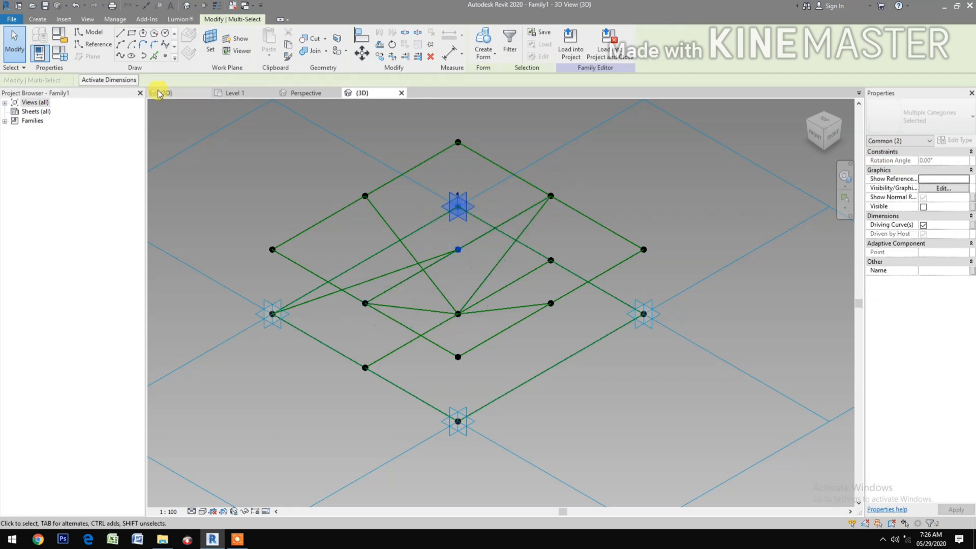
left_click(121, 55)
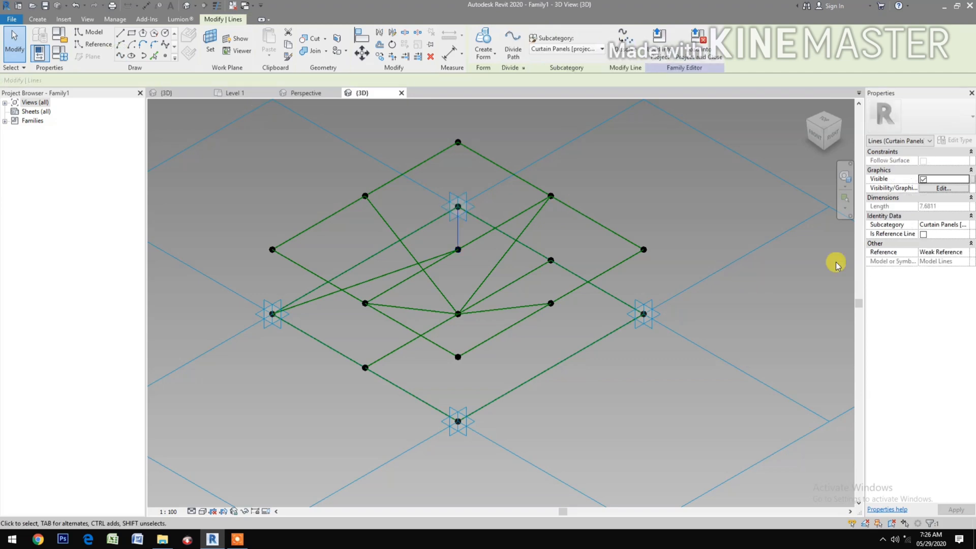
left_click(922, 234)
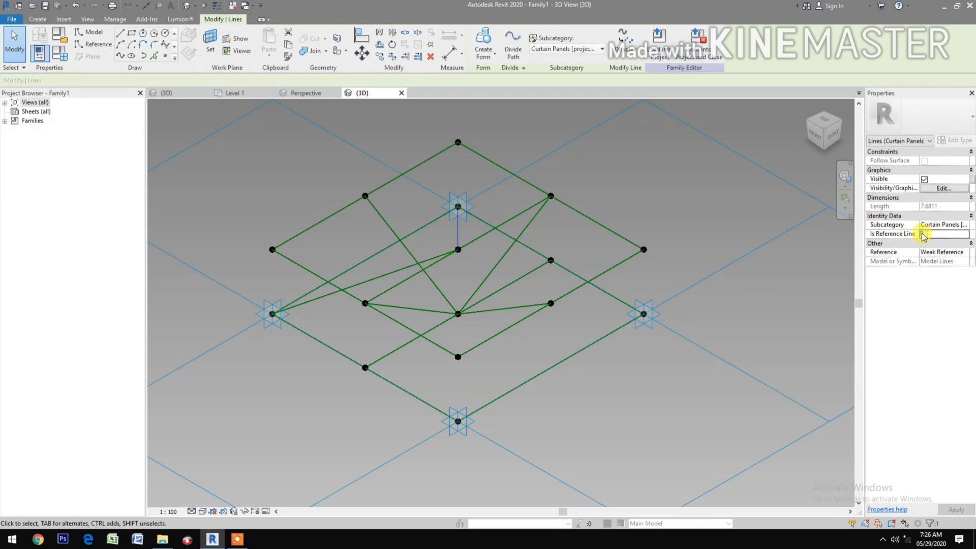
left_click(588, 380)
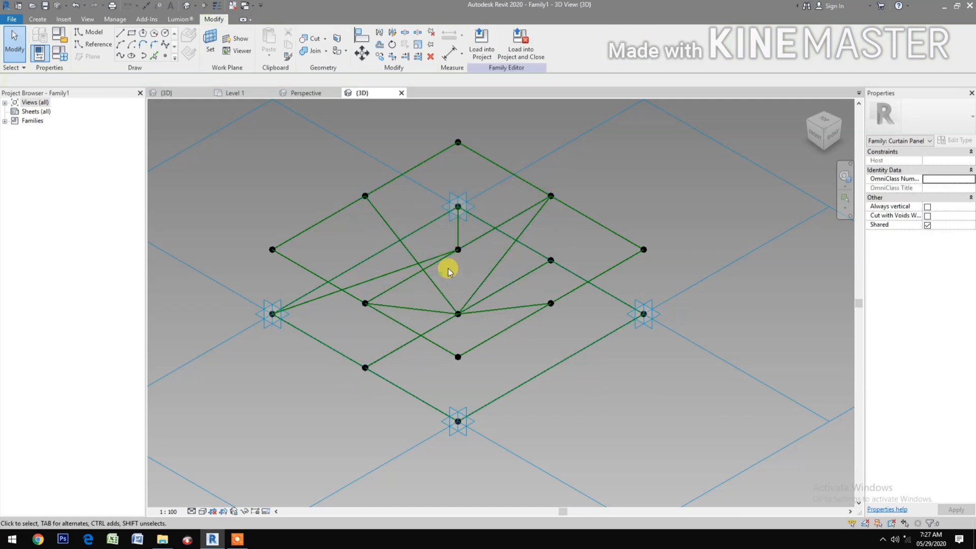
Step: Connect the raised cross line's midpoint to placement point 3 with Spline Through Points and convert the line to a reference line
left_click_drag(441, 274, 474, 243)
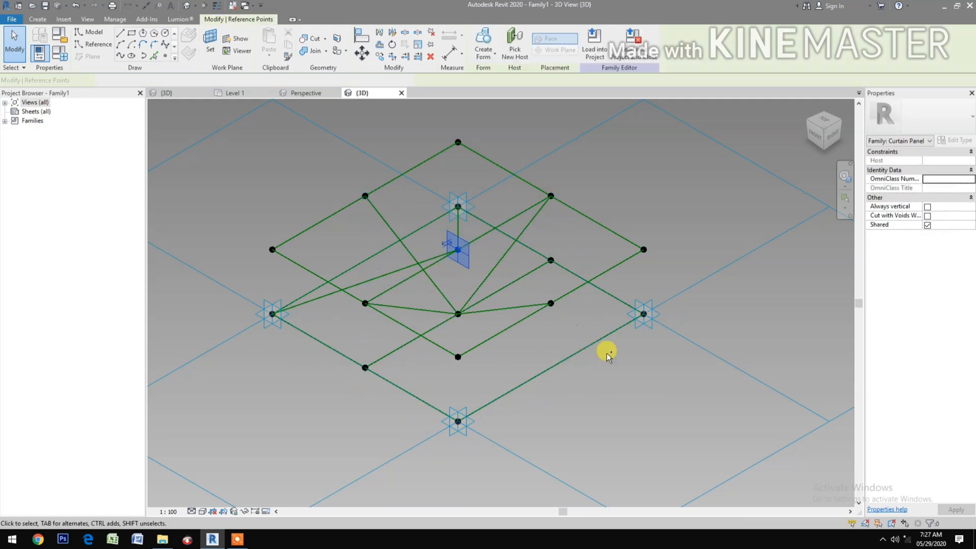
left_click_drag(624, 356, 669, 283)
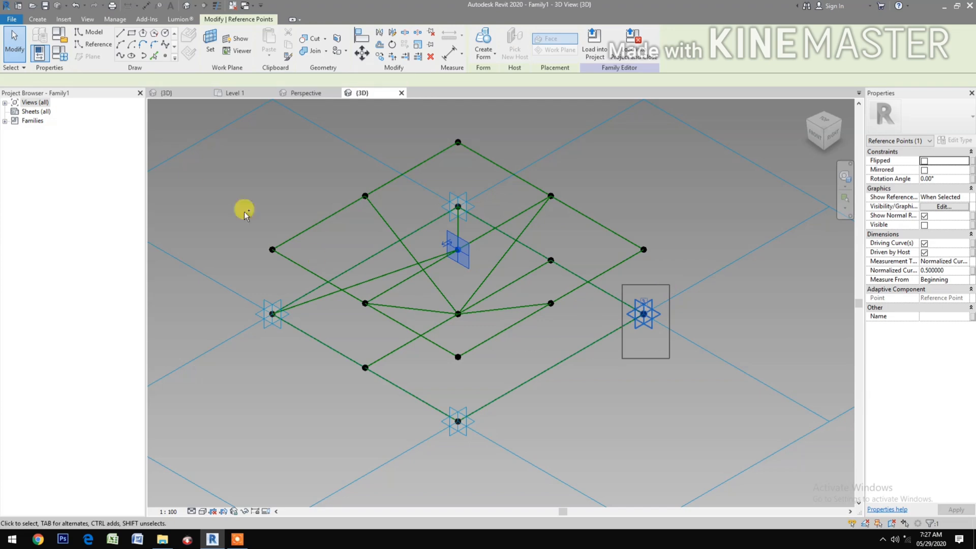
left_click(120, 57)
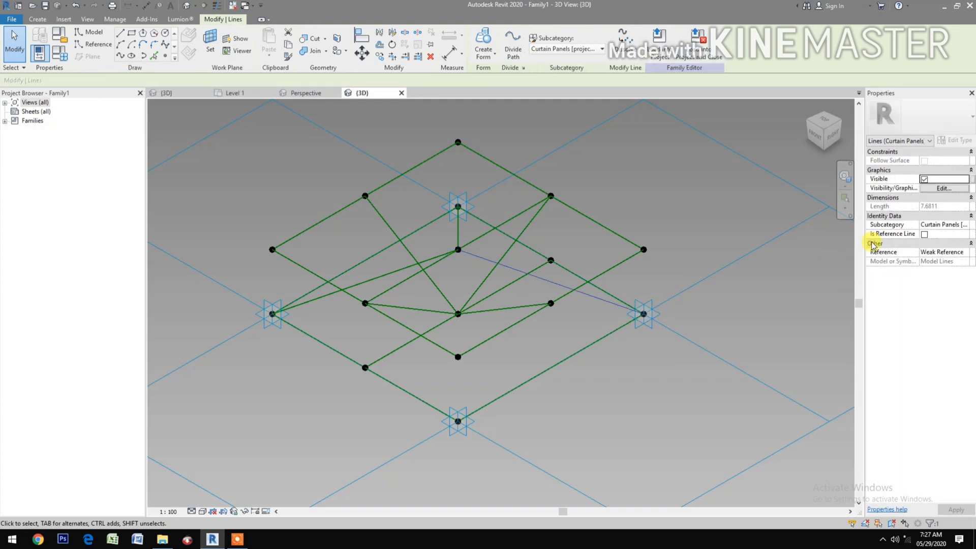
left_click(925, 235)
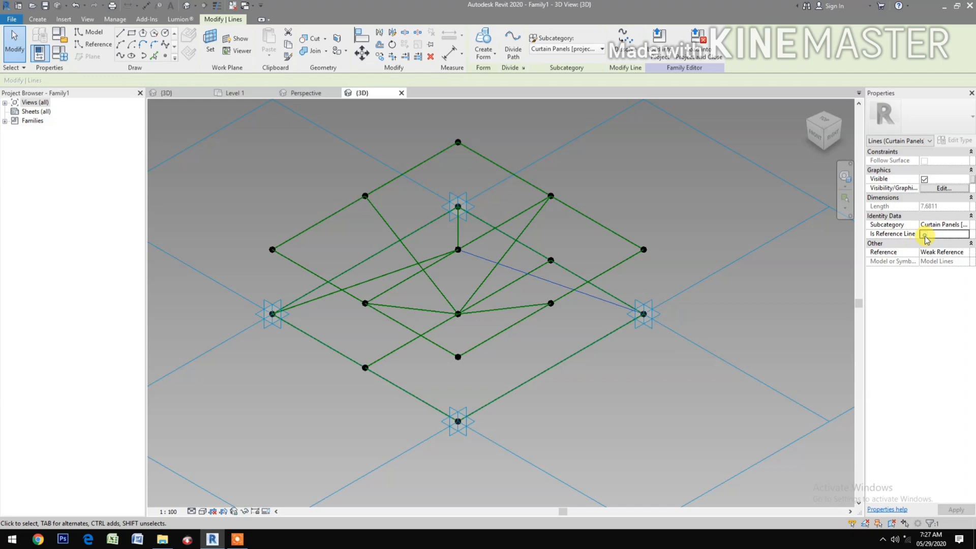
left_click(654, 389)
left_click_drag(438, 465, 496, 390)
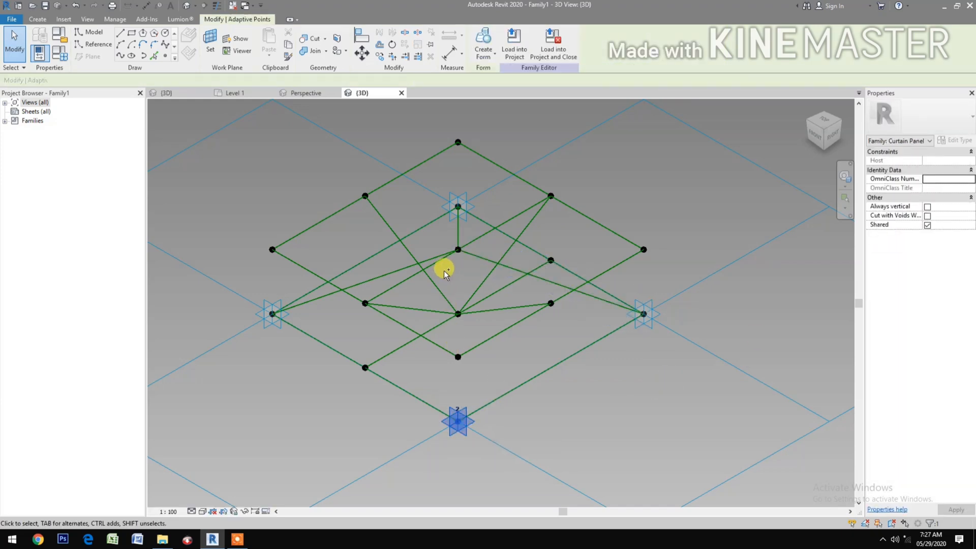
left_click_drag(470, 239, 469, 239, "ctrl")
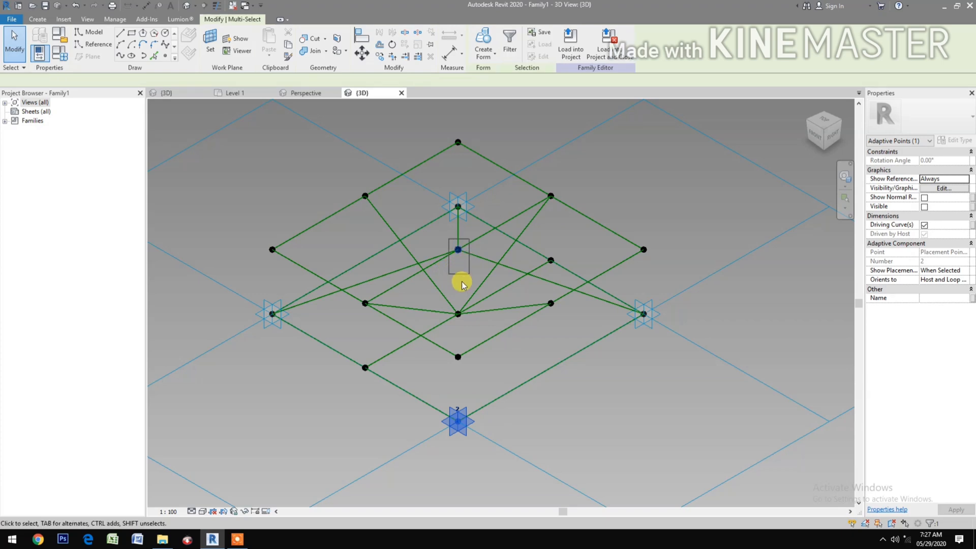
left_click(462, 281)
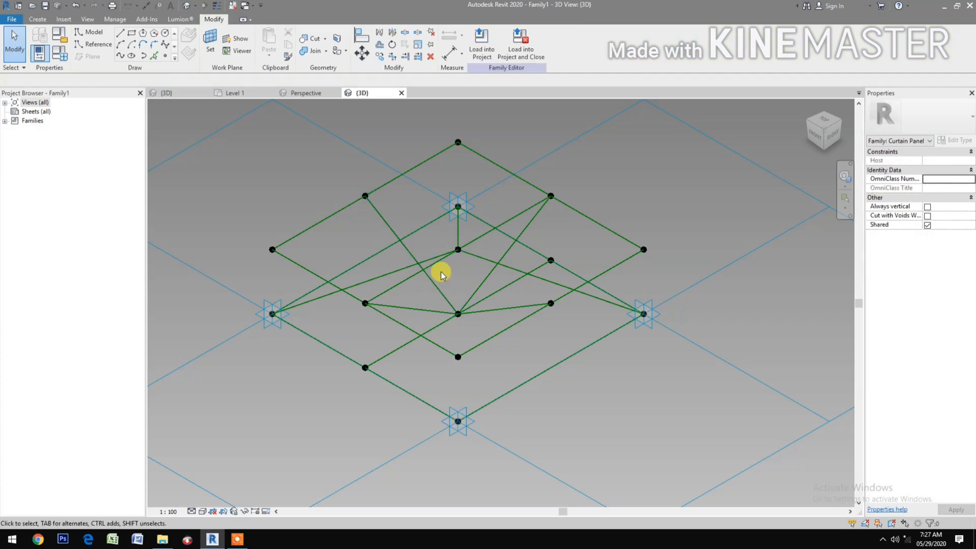
Step: Connect the raised cross line's midpoint to the remaining front-corner placement point with Spline Through Points and convert the line to a reference line
left_click_drag(441, 272, 468, 239)
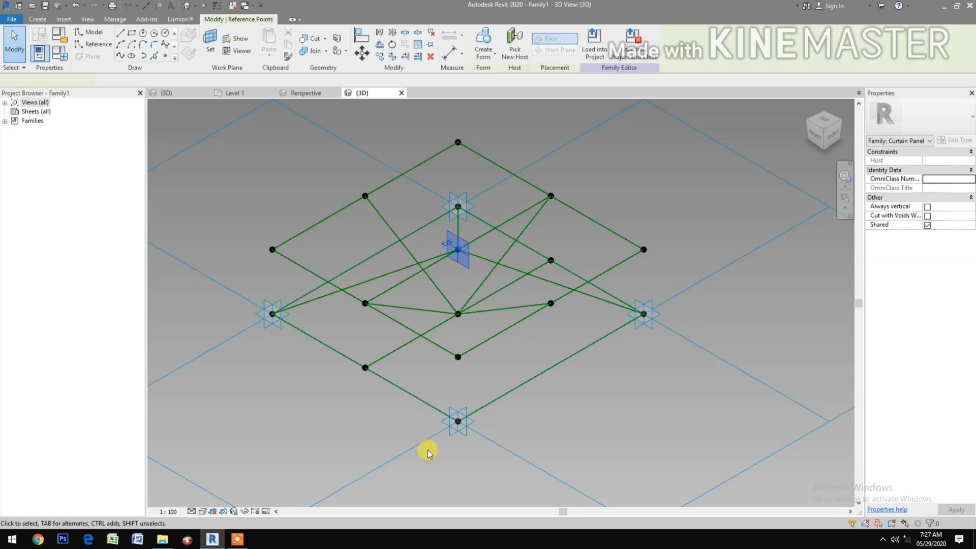
left_click_drag(432, 452, 475, 399, "ctrl")
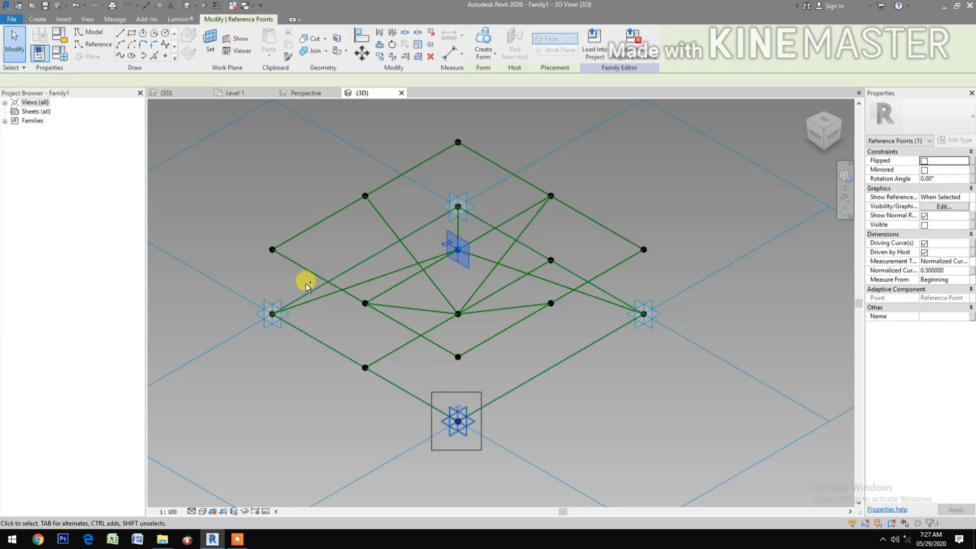
left_click(120, 57)
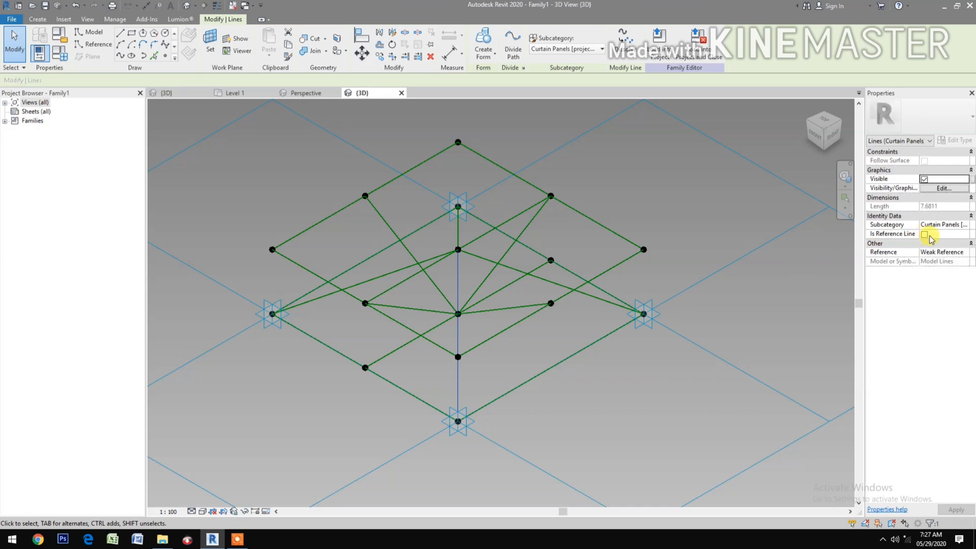
left_click(923, 234)
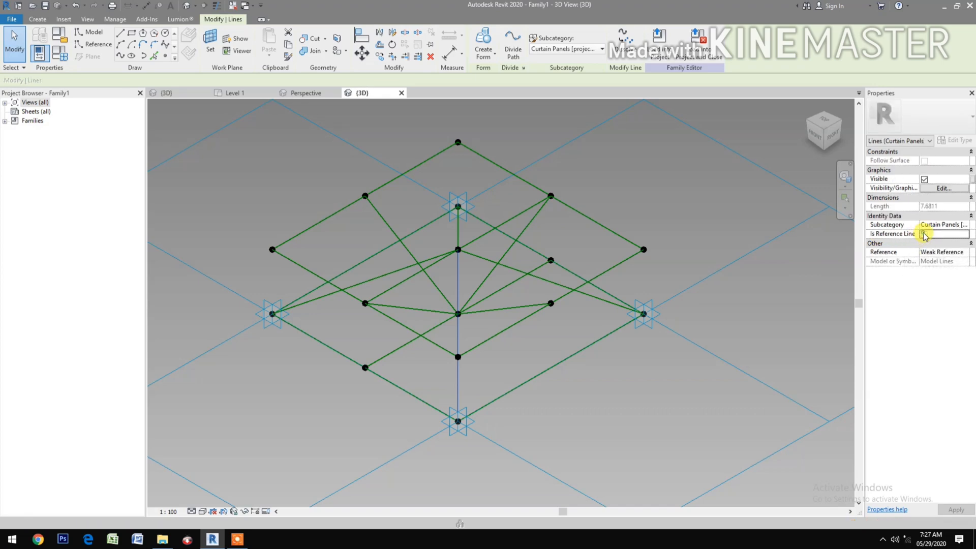
left_click(847, 179)
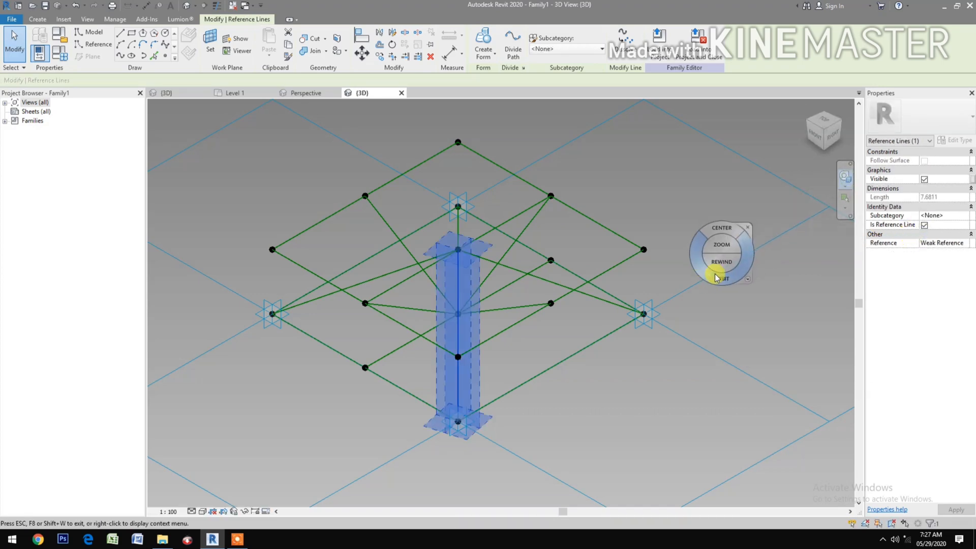
left_click_drag(715, 280, 682, 280)
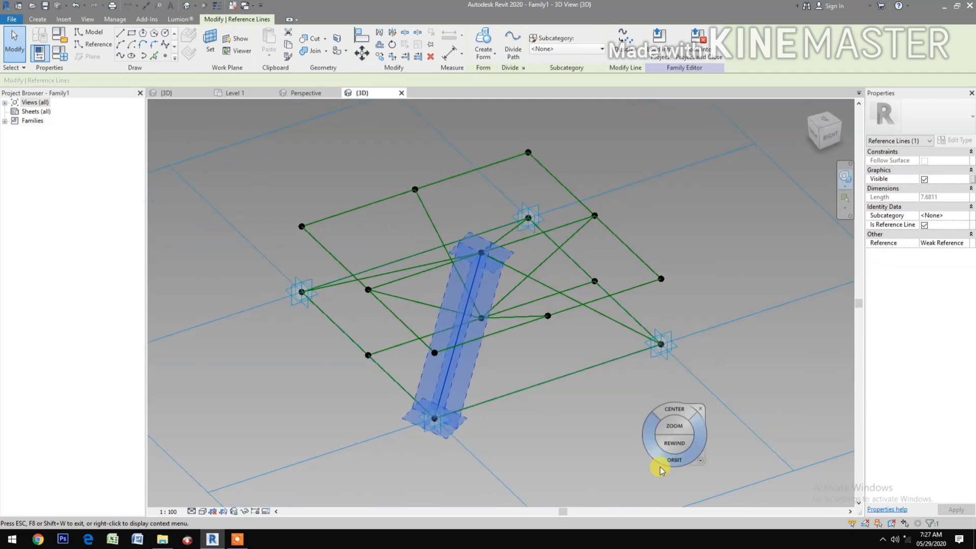
key("Escape")
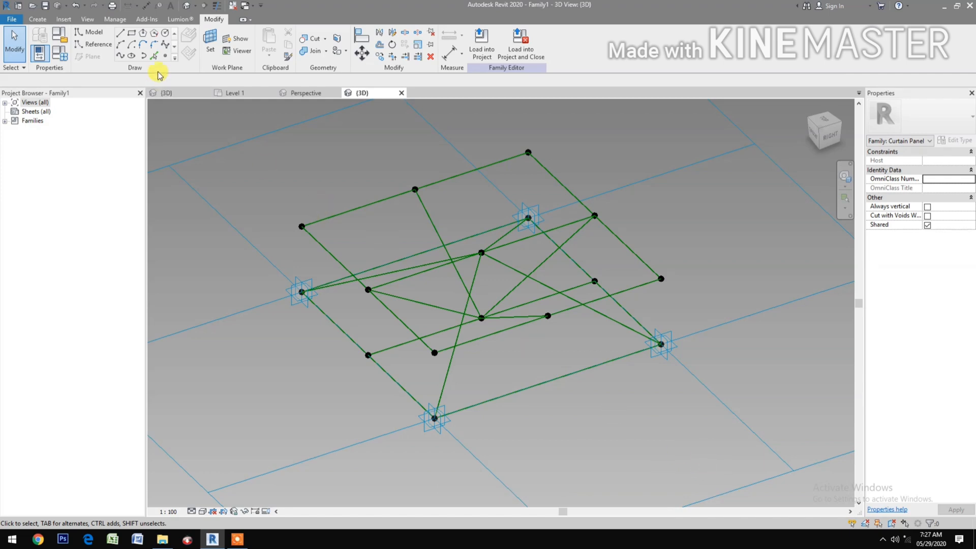
Step: Host a reference point on each of the two reference lines joining the base midpoint to the raised cross line's ends
left_click(166, 58)
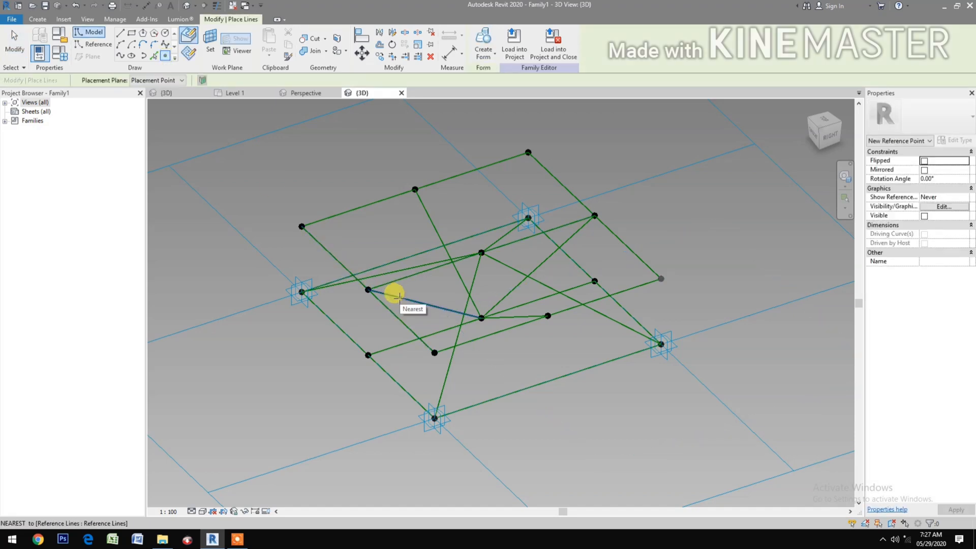
left_click(400, 297)
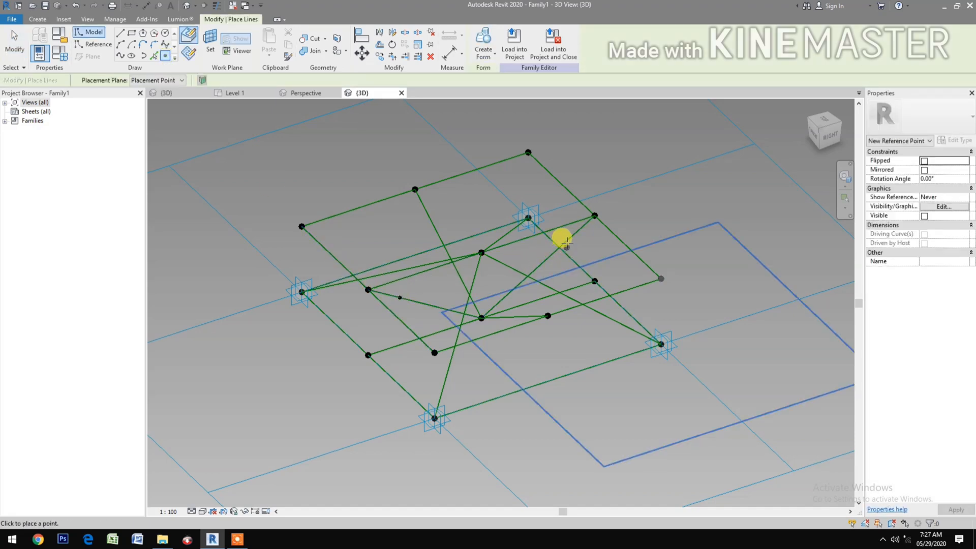
left_click(566, 241)
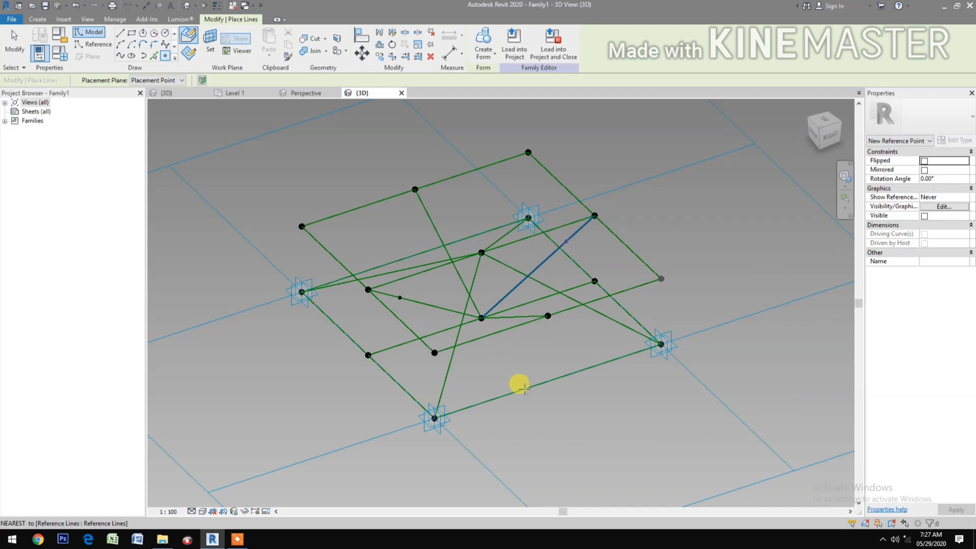
key("Escape")
key("Escape")
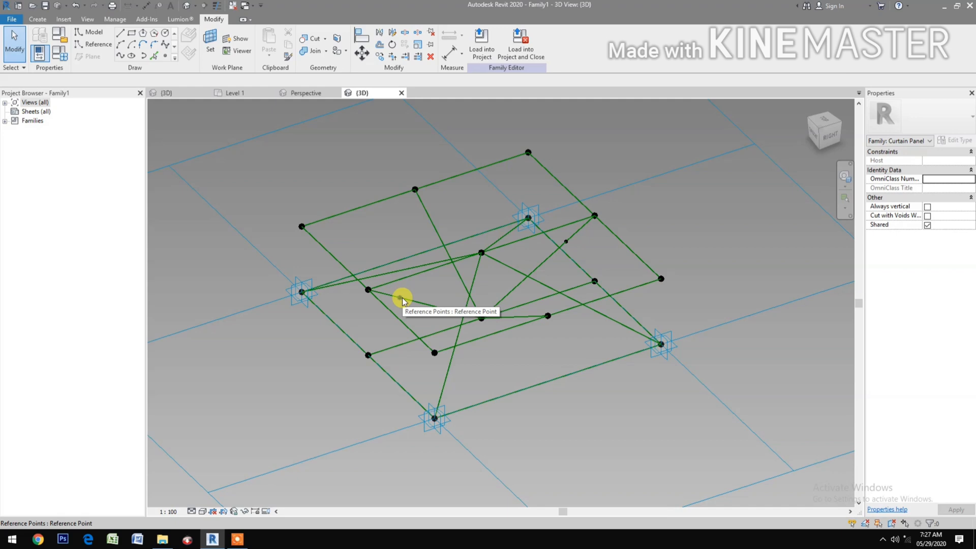
Step: Associate the Normalized Curve Parameter of both newly hosted points with a new type-based family parameter named NCP1
left_click(401, 298)
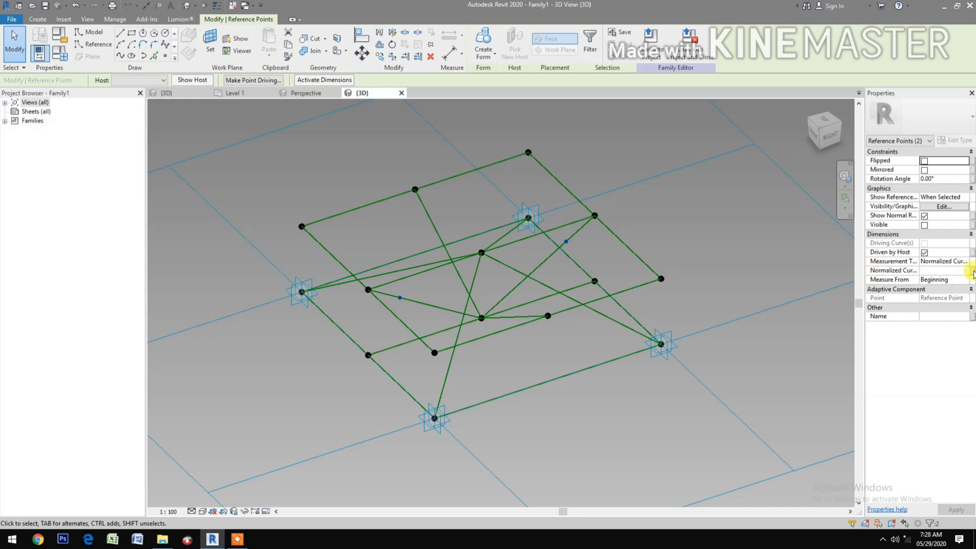
left_click(972, 271)
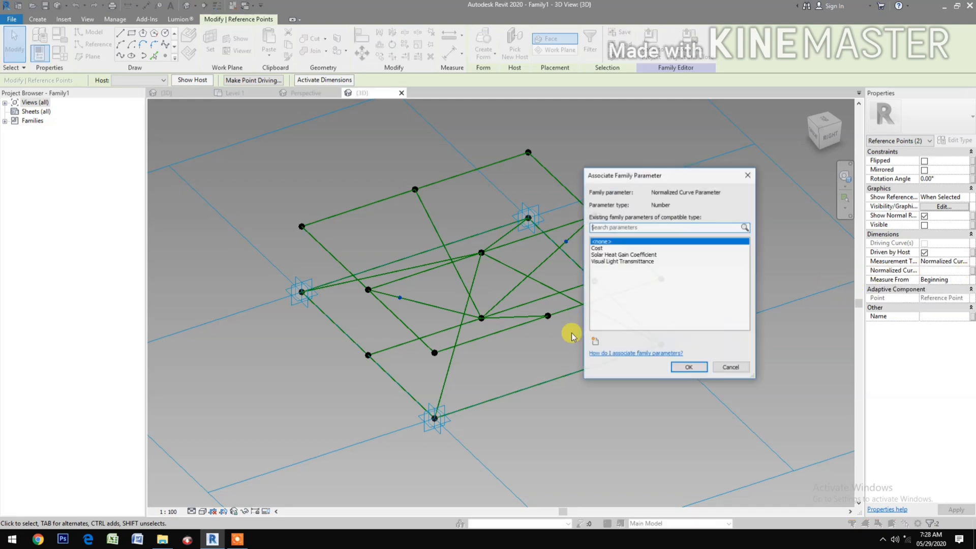
left_click(598, 343)
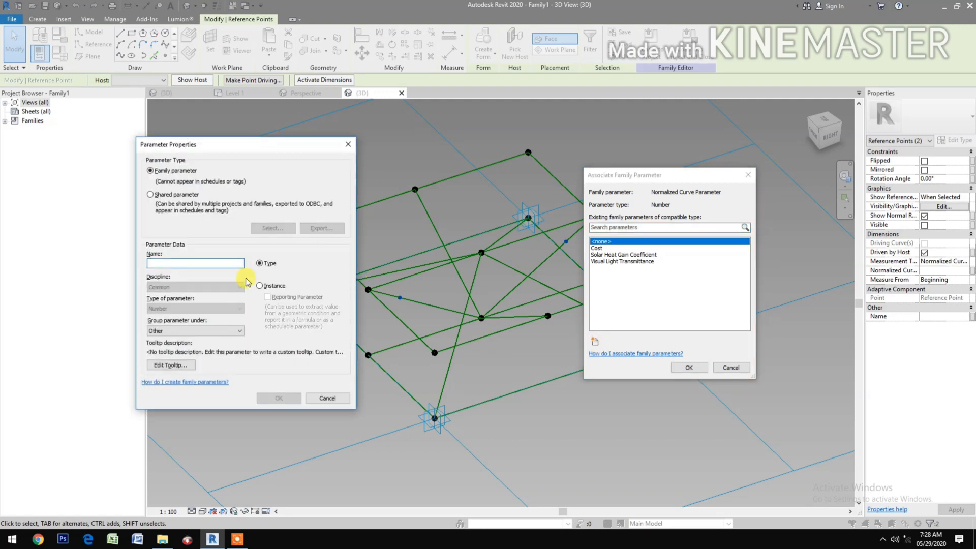
type("NCP1")
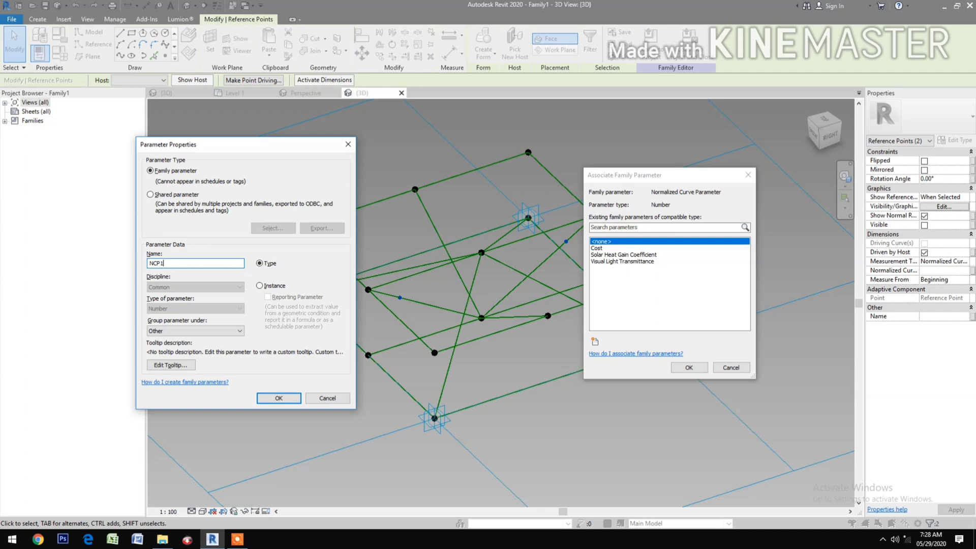
left_click(267, 398)
left_click(688, 368)
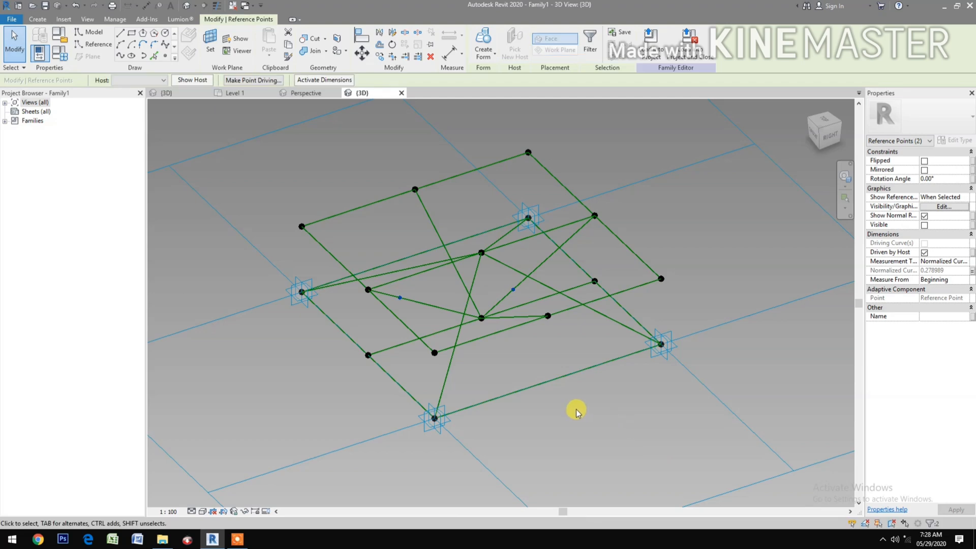
left_click(573, 425)
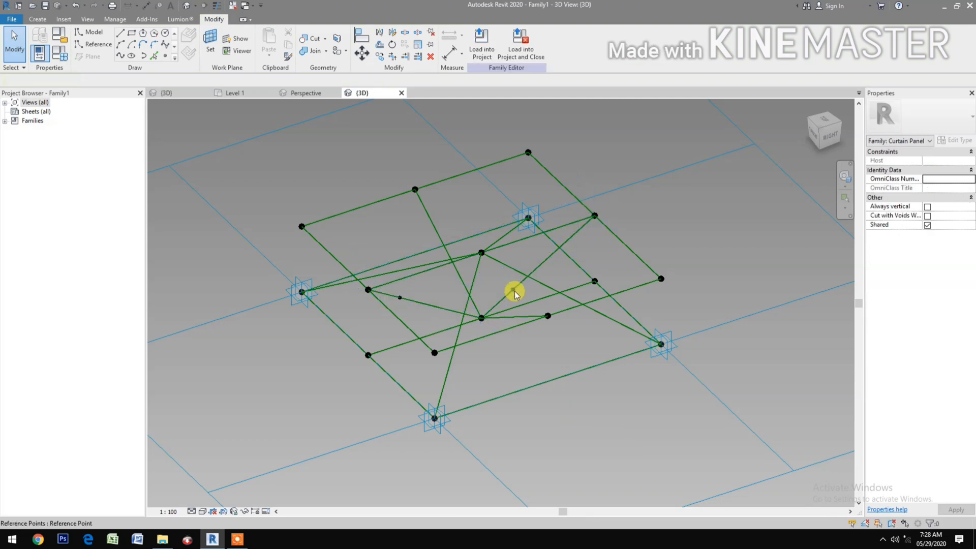
Step: Set Measure From to End for the hosted point nearer the base midpoint
left_click(514, 291)
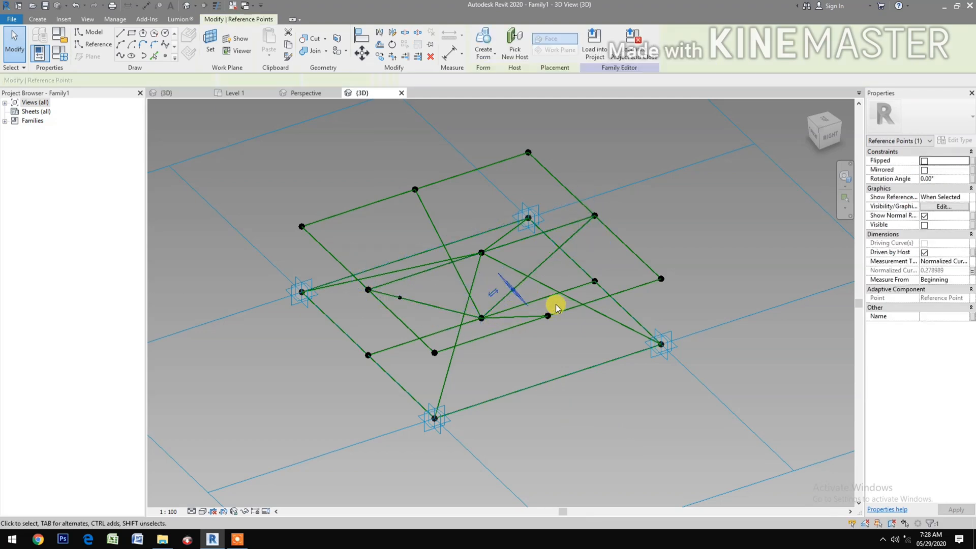
left_click(967, 280)
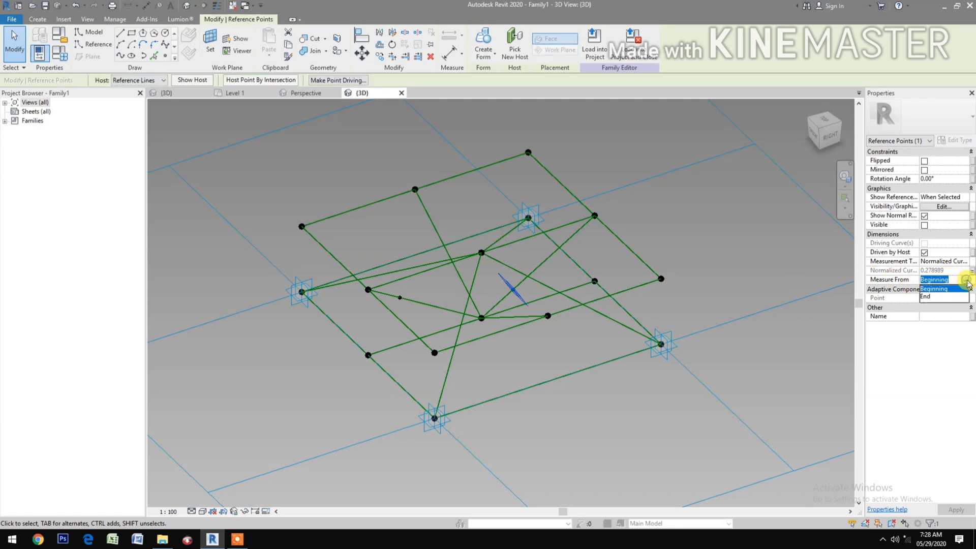
left_click(933, 297)
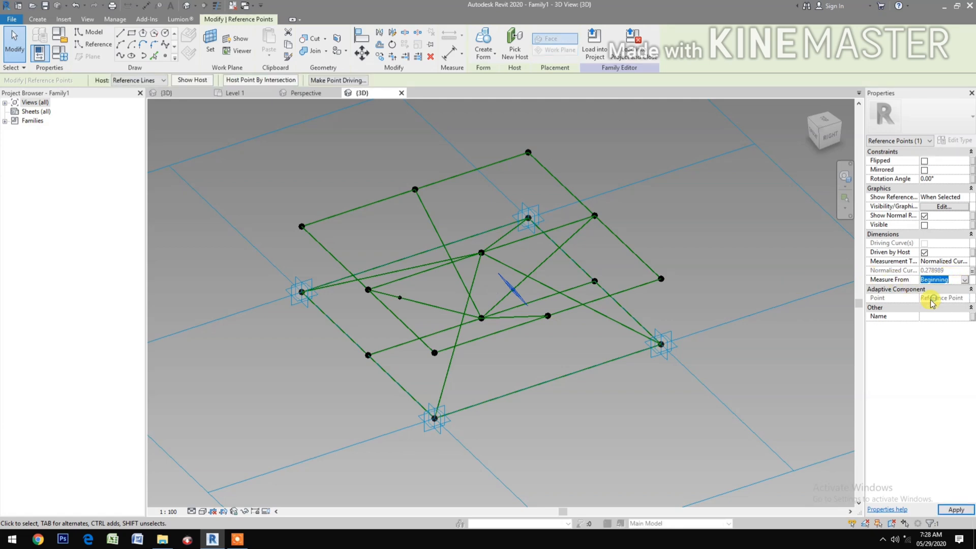
left_click(573, 451)
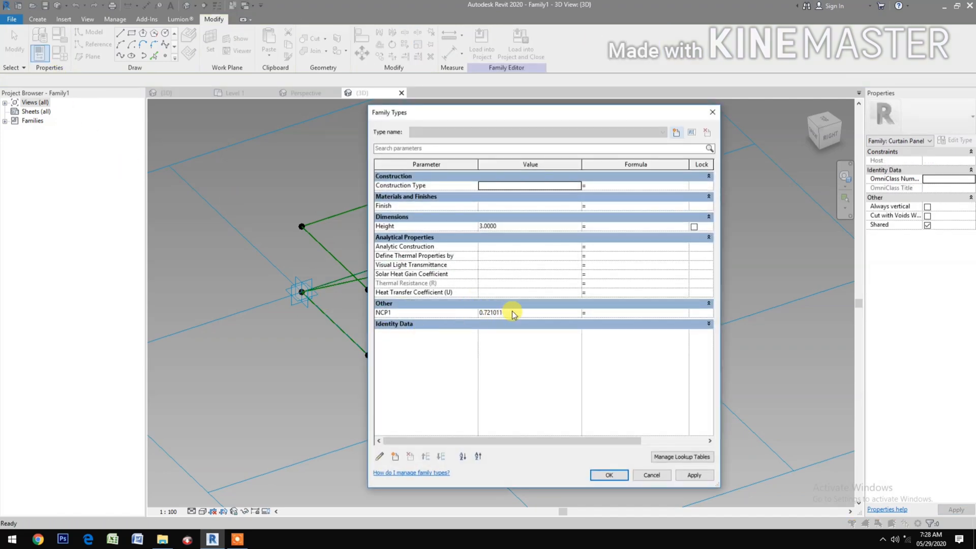
Step: Set the NCP1 family parameter to 0.3 and apply it to the family
left_click(516, 313)
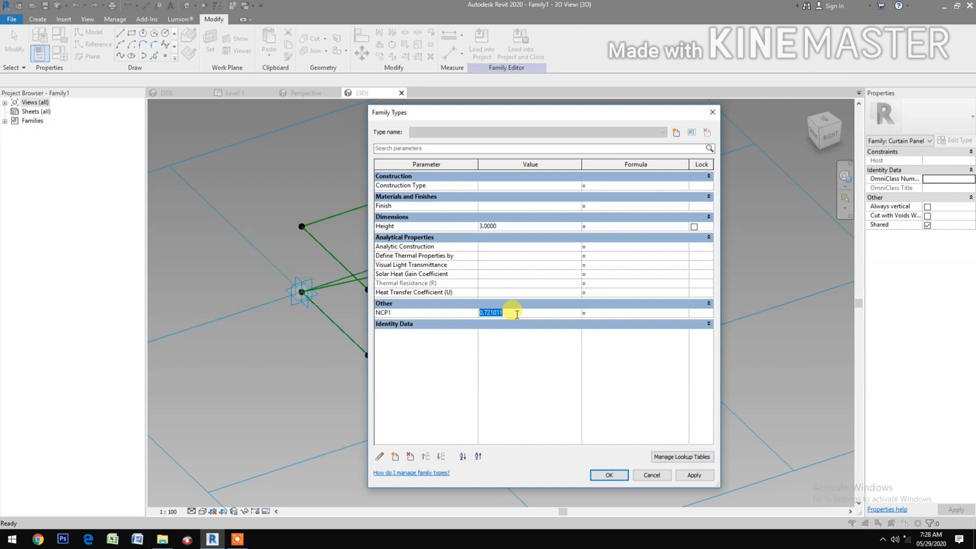
type(".3")
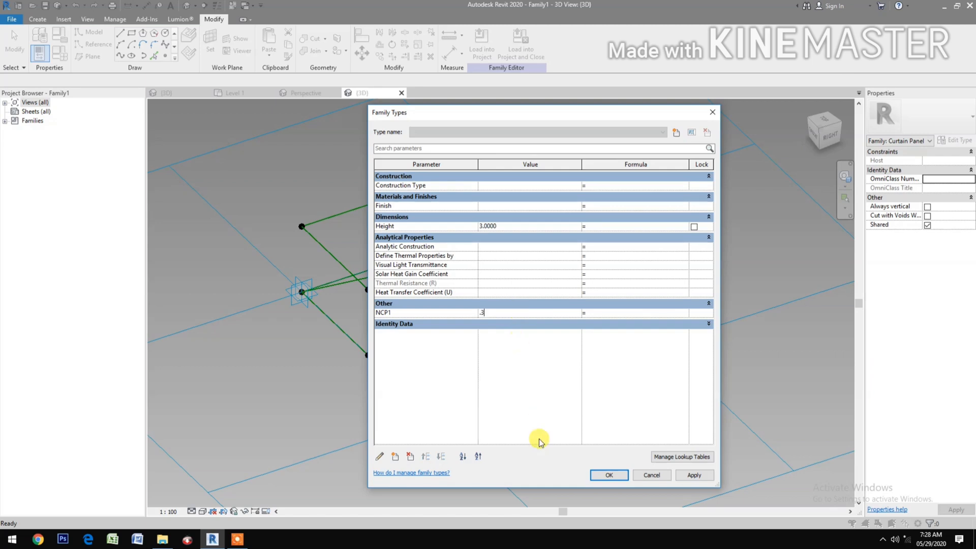
left_click(613, 476)
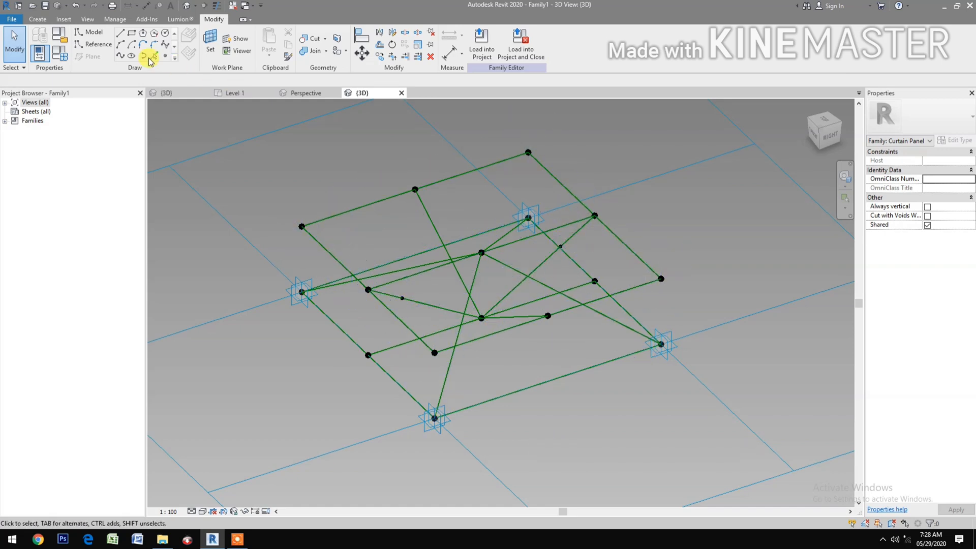
Step: Host one reference point near the outer end of each of the four lines from the raised midpoint to the placement points
left_click(166, 57)
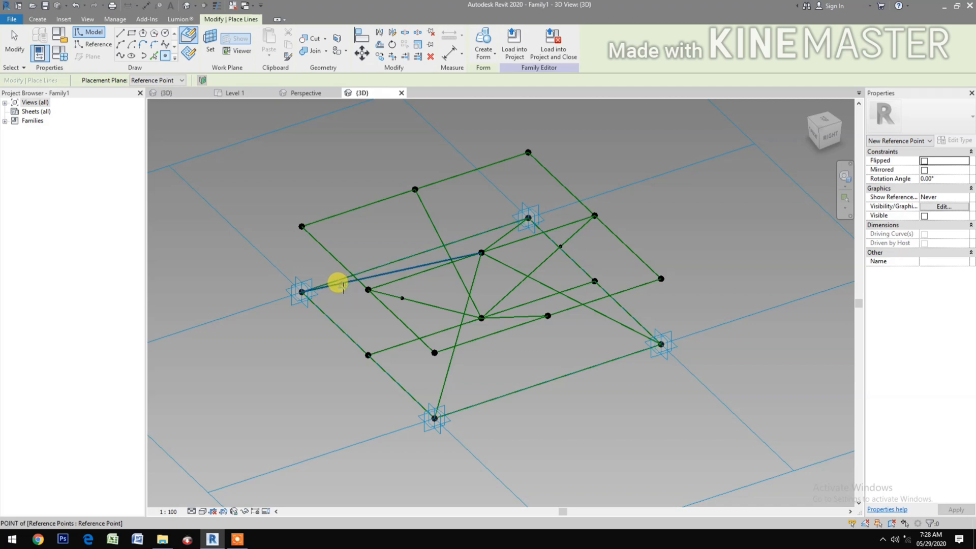
left_click(342, 283)
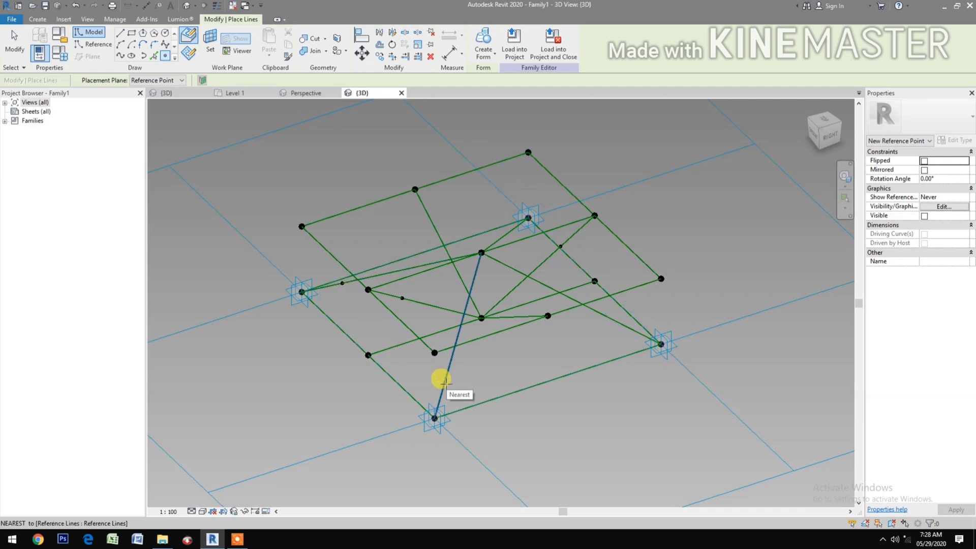
left_click(444, 382)
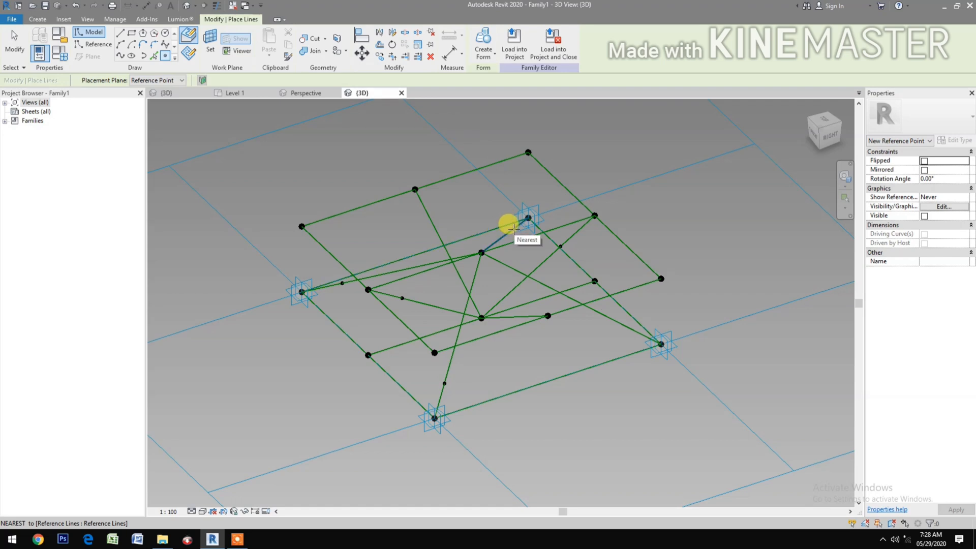
left_click(513, 229)
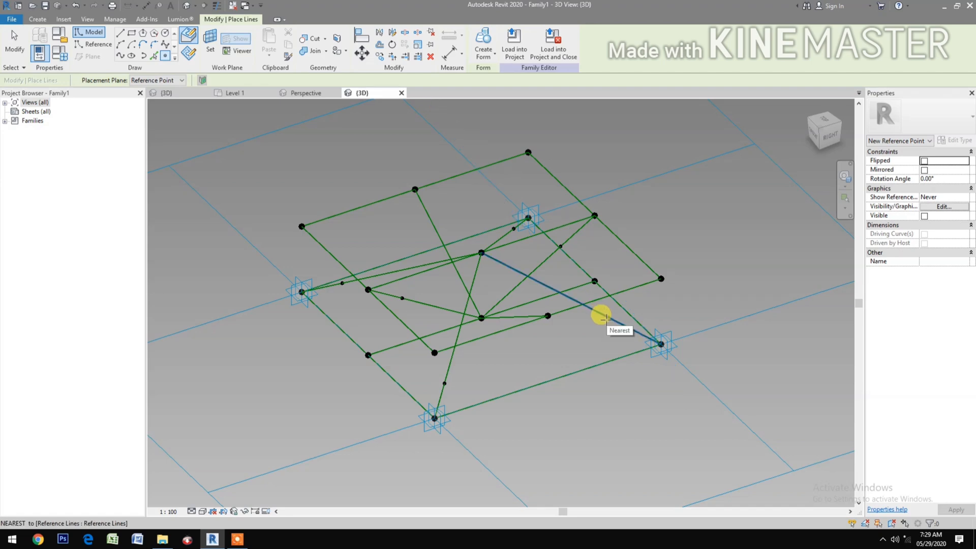
left_click(606, 317)
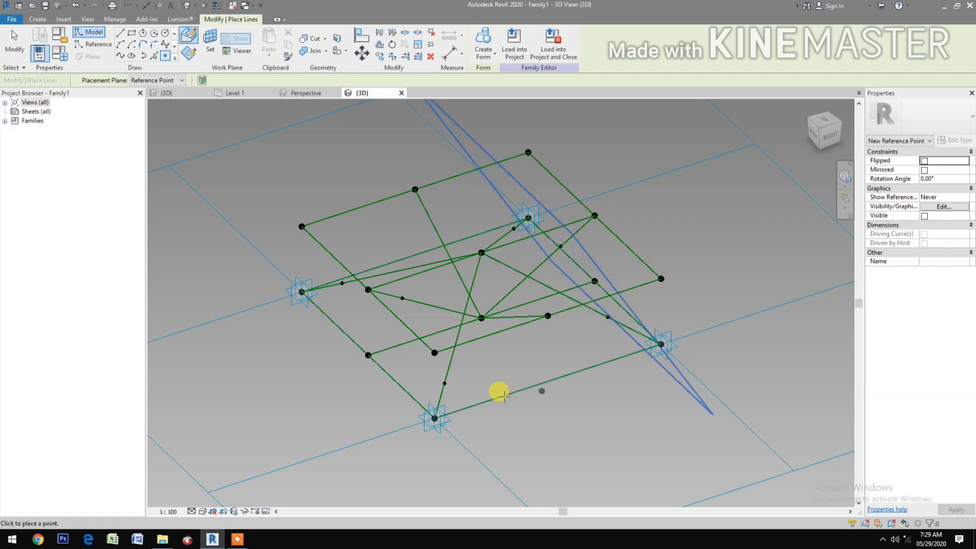
key("Escape")
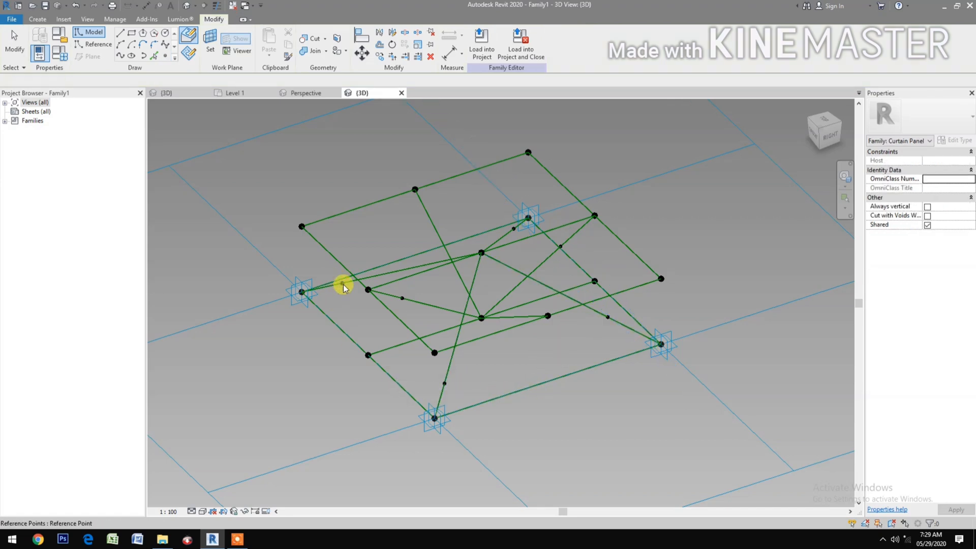
Step: Associate the Normalized Curve Parameter of the four points hosted on the raised midpoint's lines with a new type-based family parameter named NCP2
left_click(445, 382)
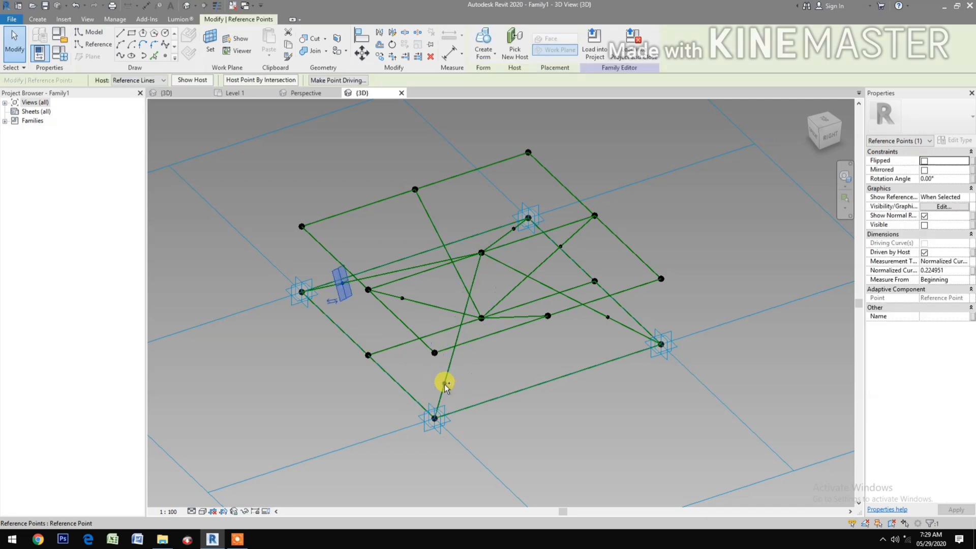
left_click(514, 228, "ctrl")
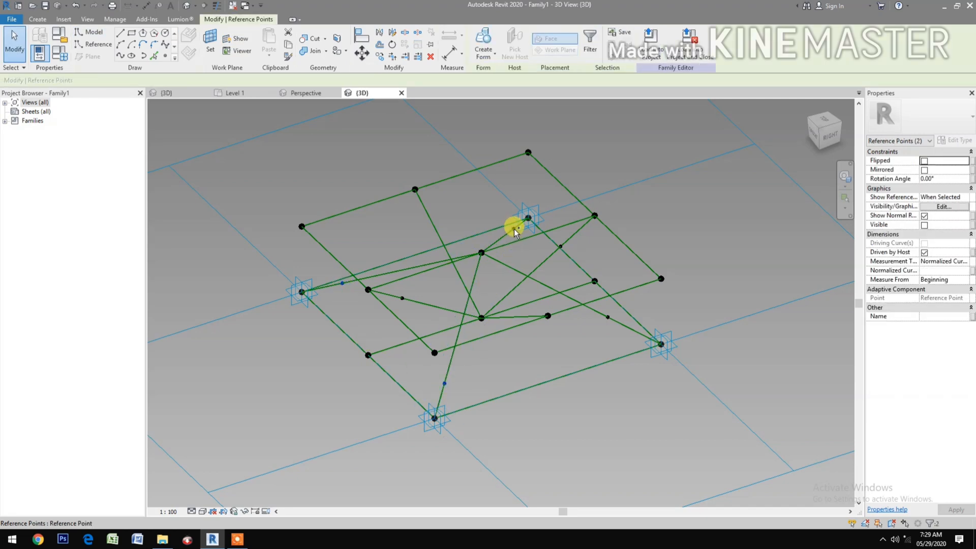
left_click(609, 319, "ctrl")
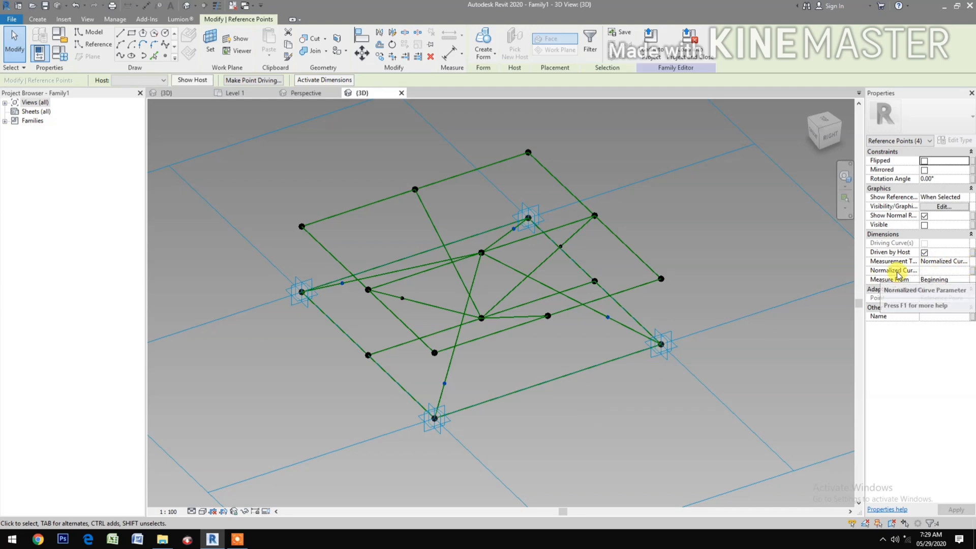
left_click(972, 271)
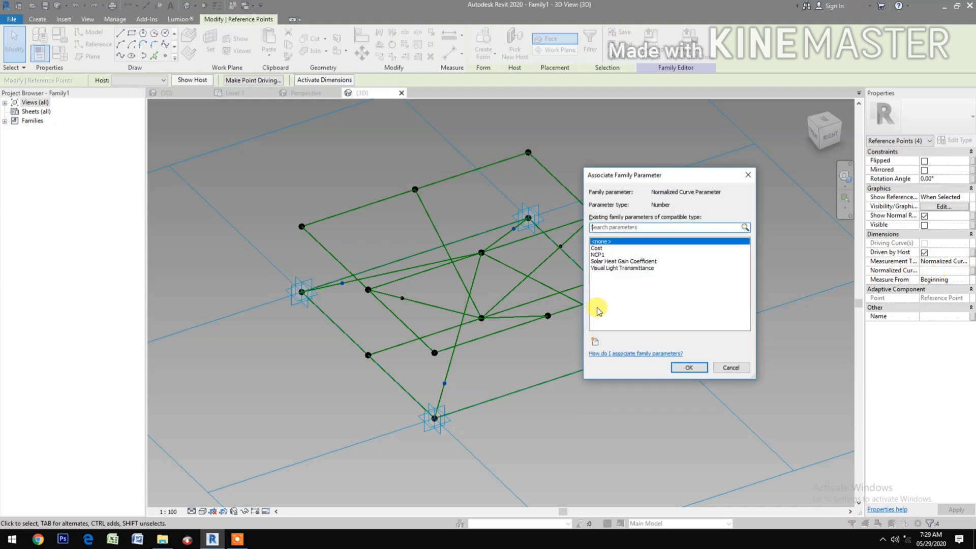
left_click(595, 343)
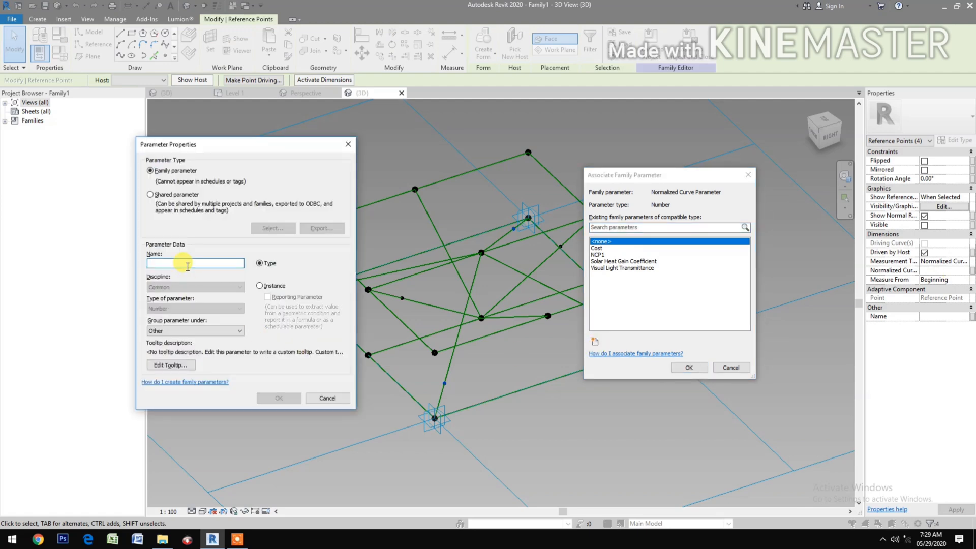
type("NCP2")
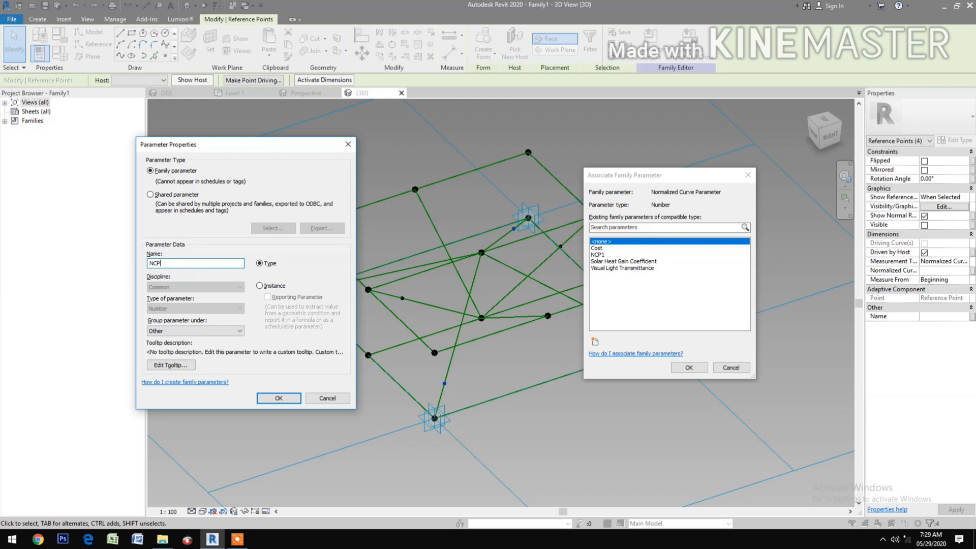
left_click(279, 398)
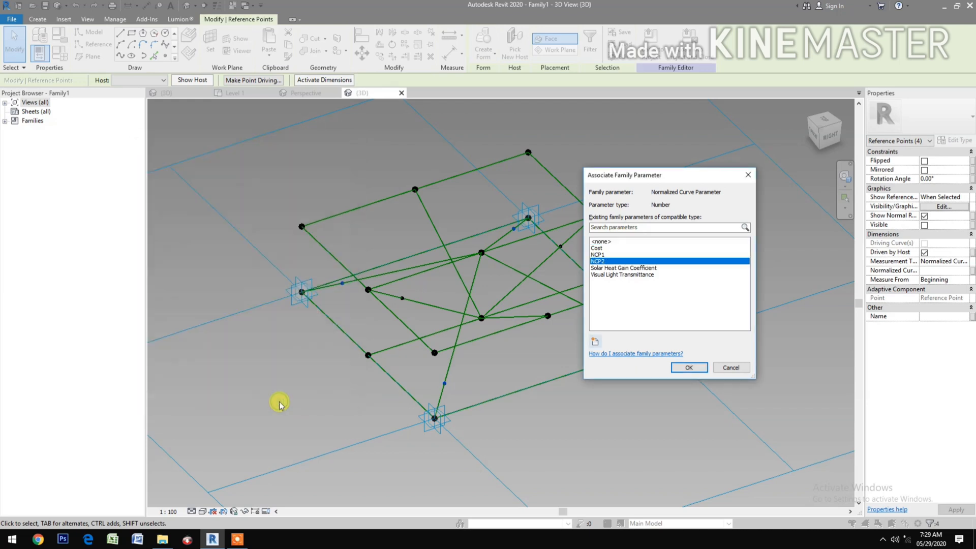
left_click(689, 367)
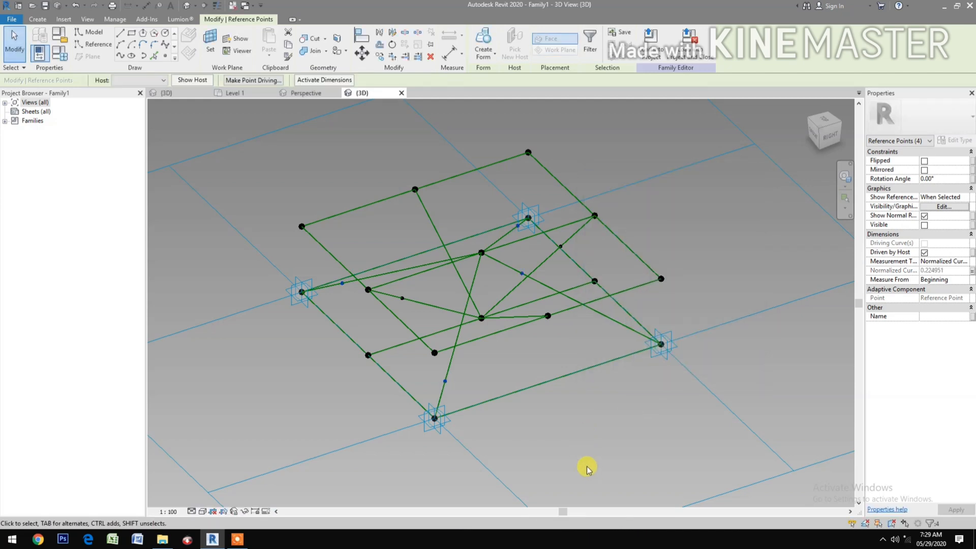
Step: Set the NCP2 family parameter to 0.1 and apply it to the family
left_click(63, 58)
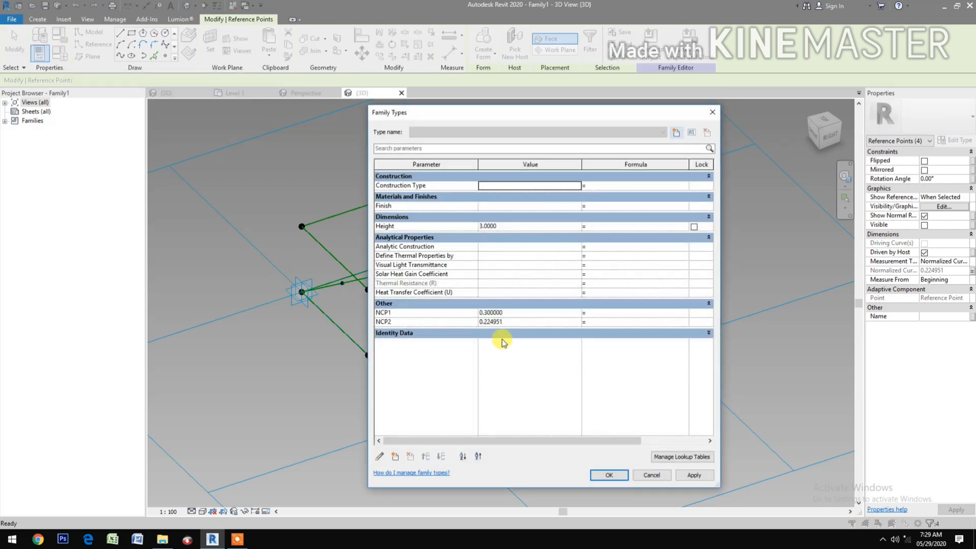
left_click(523, 323)
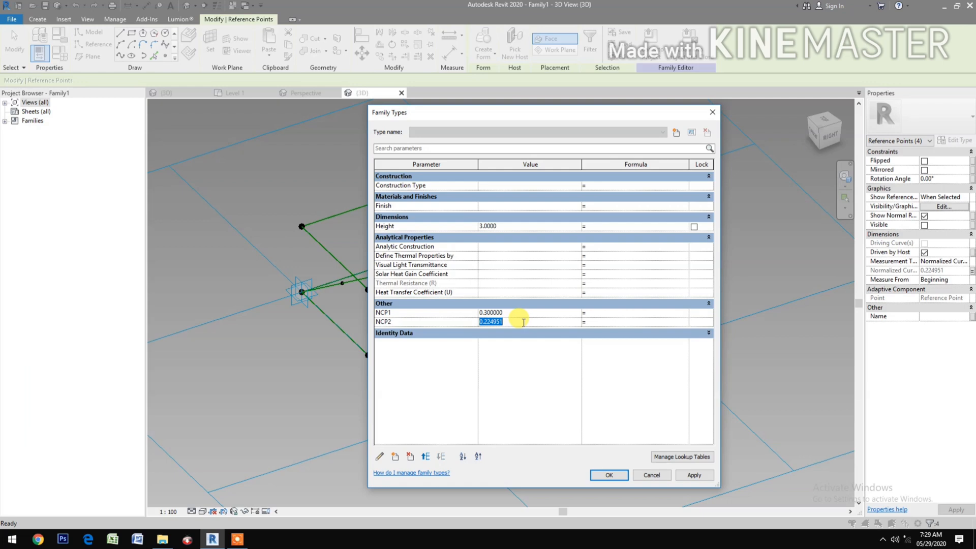
type(".1")
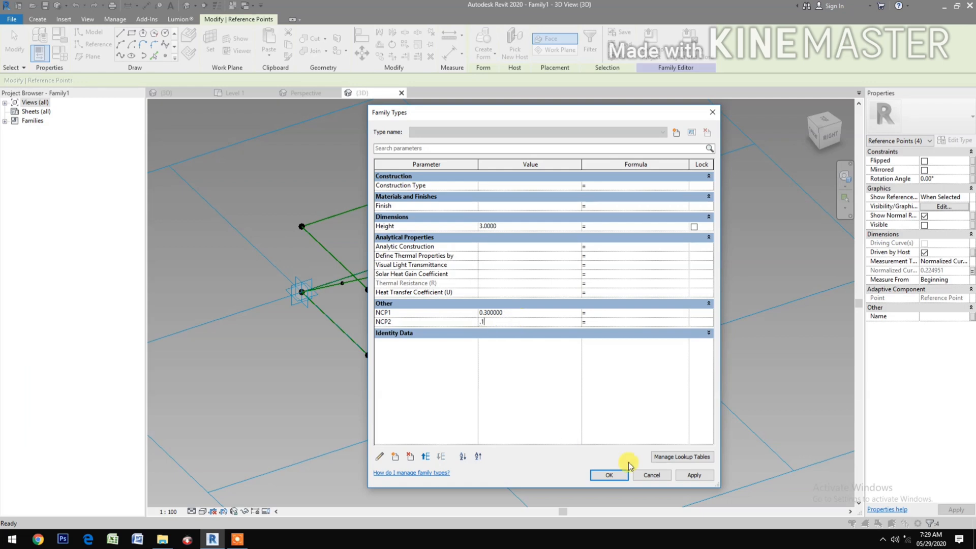
left_click(701, 476)
left_click(612, 475)
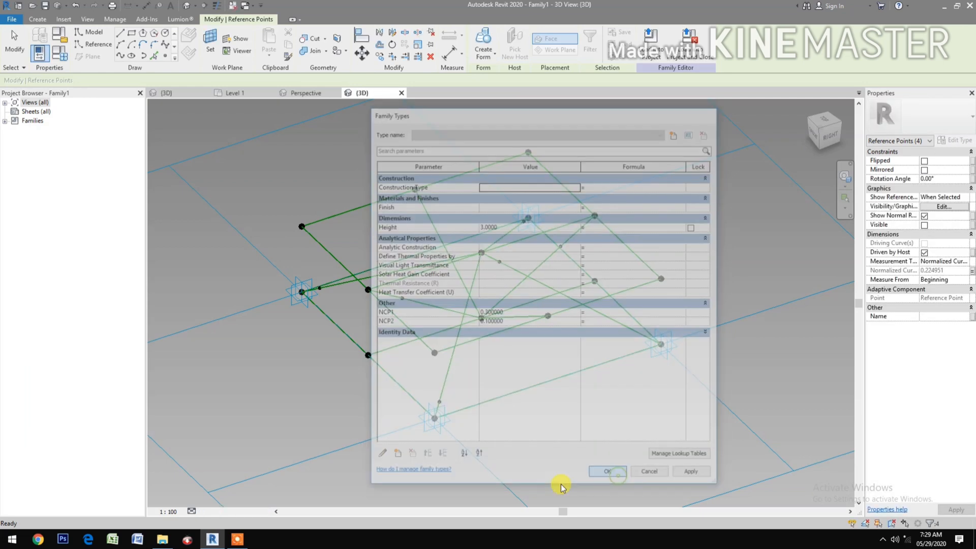
left_click(461, 486)
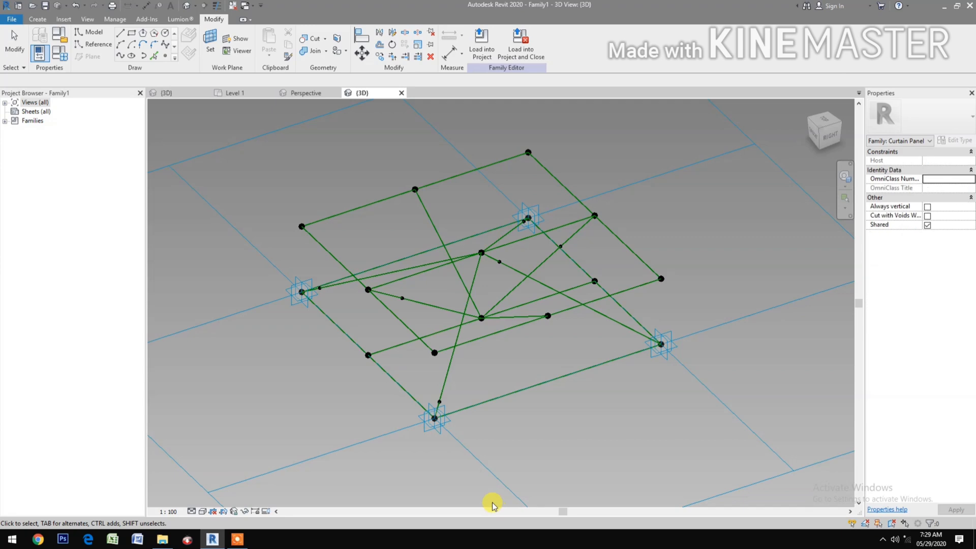
Step: Set Measure From to End for the hosted point lying closest to the raised midpoint
left_click(501, 260)
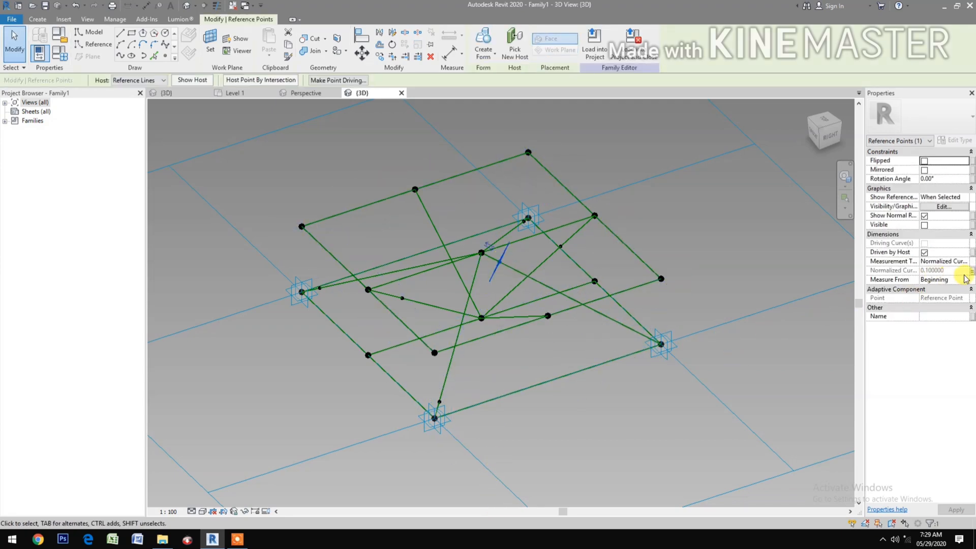
left_click(965, 280)
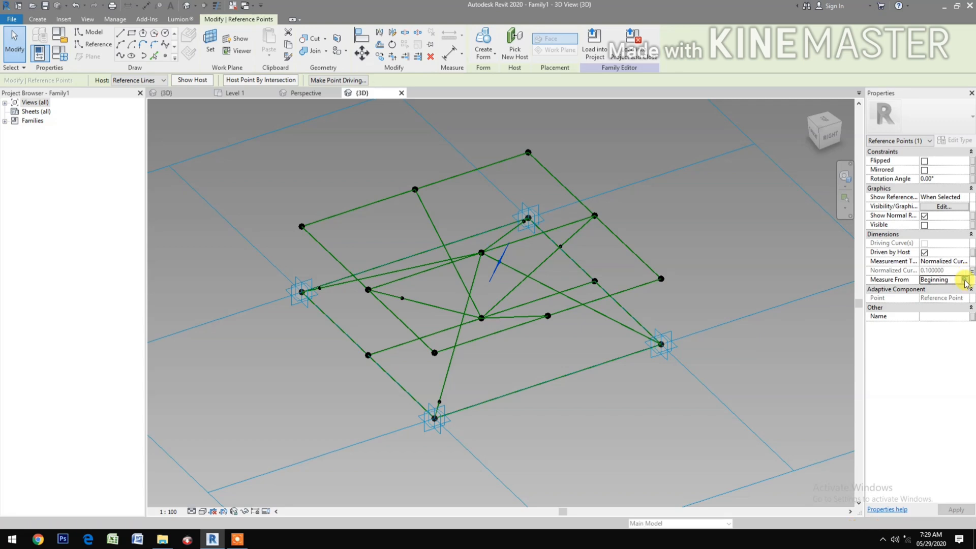
left_click(931, 299)
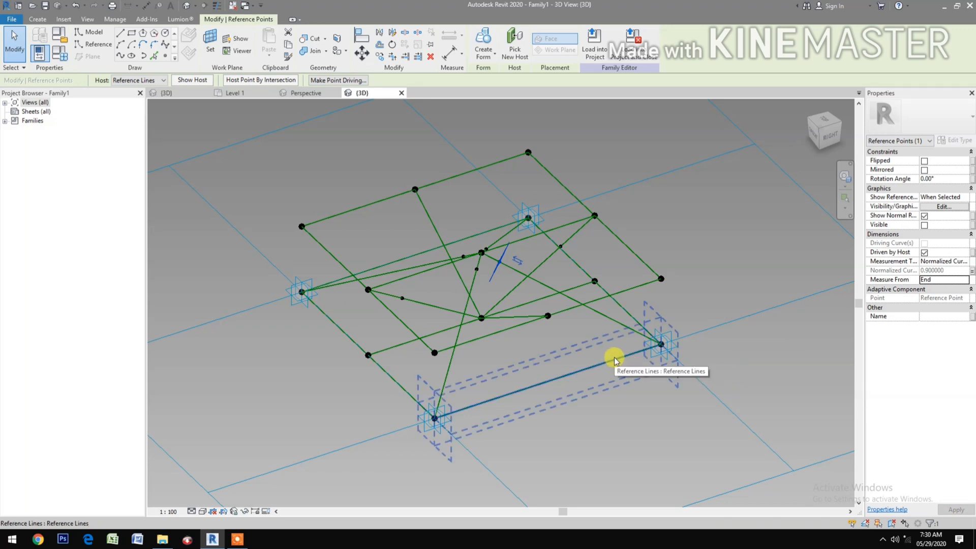
left_click(966, 279)
left_click(936, 288)
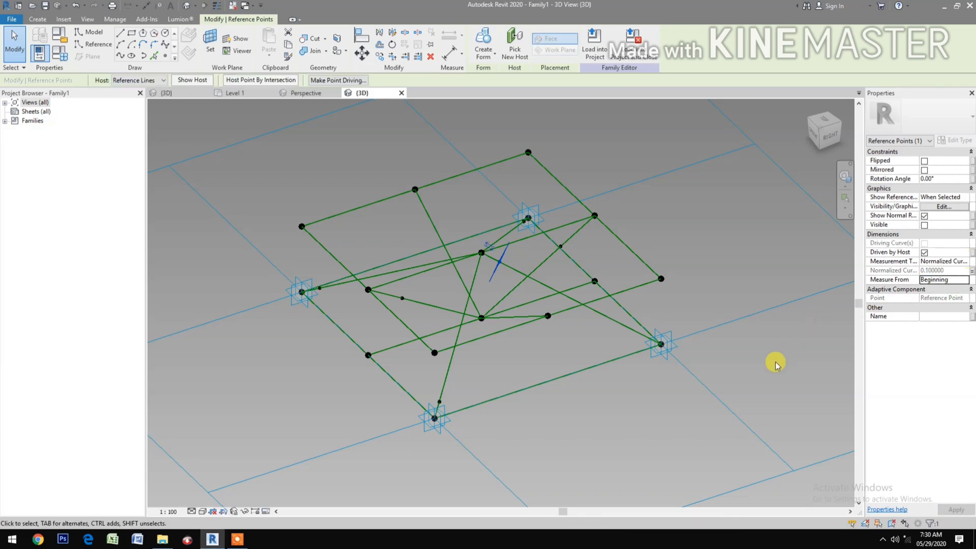
left_click(966, 280)
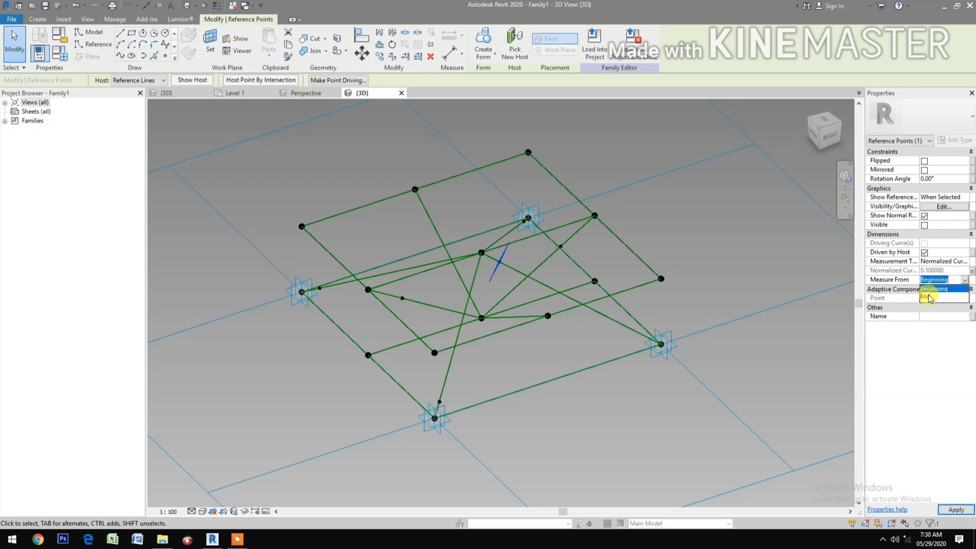
left_click(929, 299)
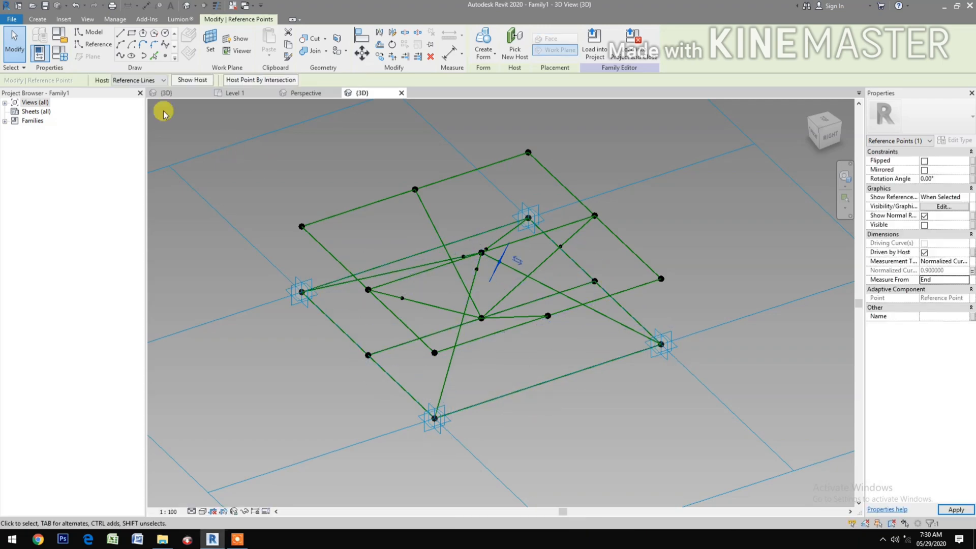
Step: Reset the NCP2 family parameter to 0.1, apply it to the family and clear the selection
left_click(63, 55)
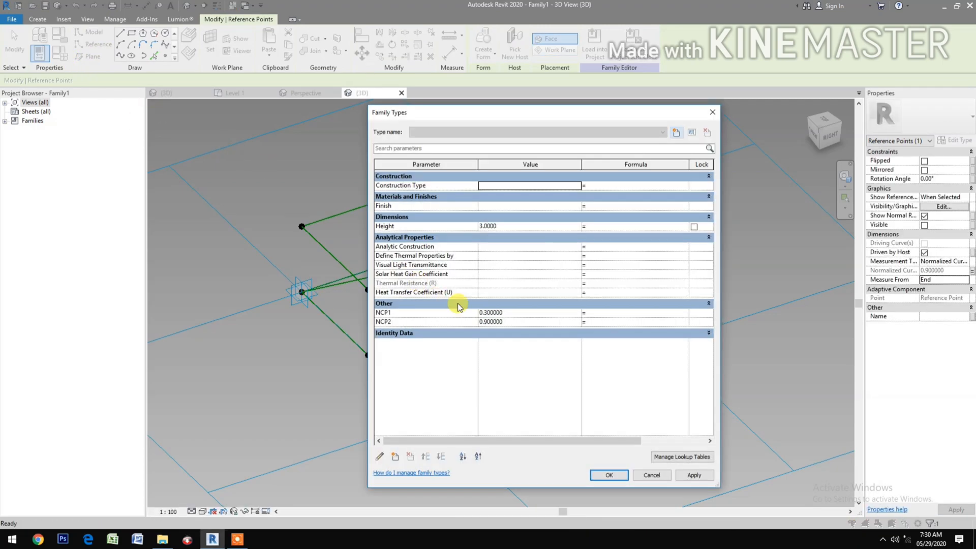
left_click(516, 320)
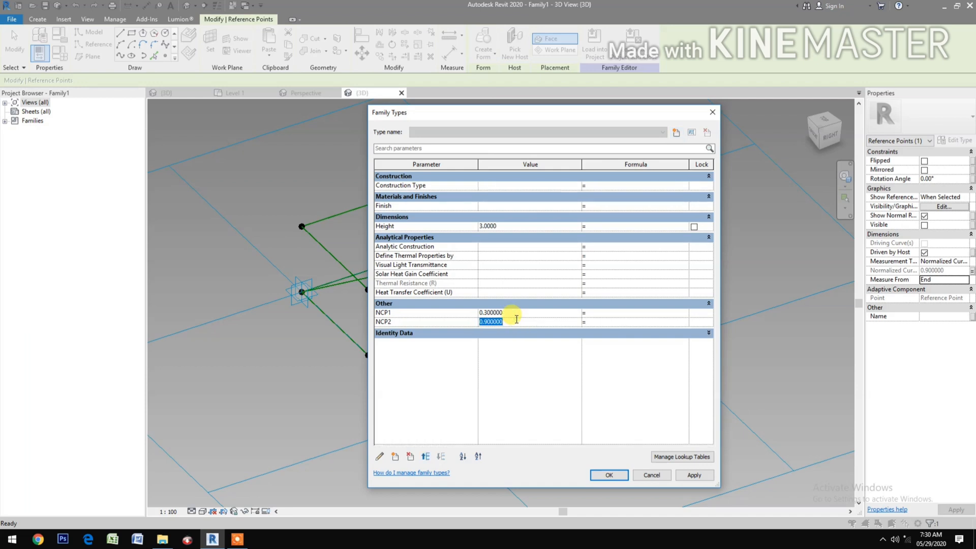
type(".1")
left_click(709, 474)
left_click(604, 475)
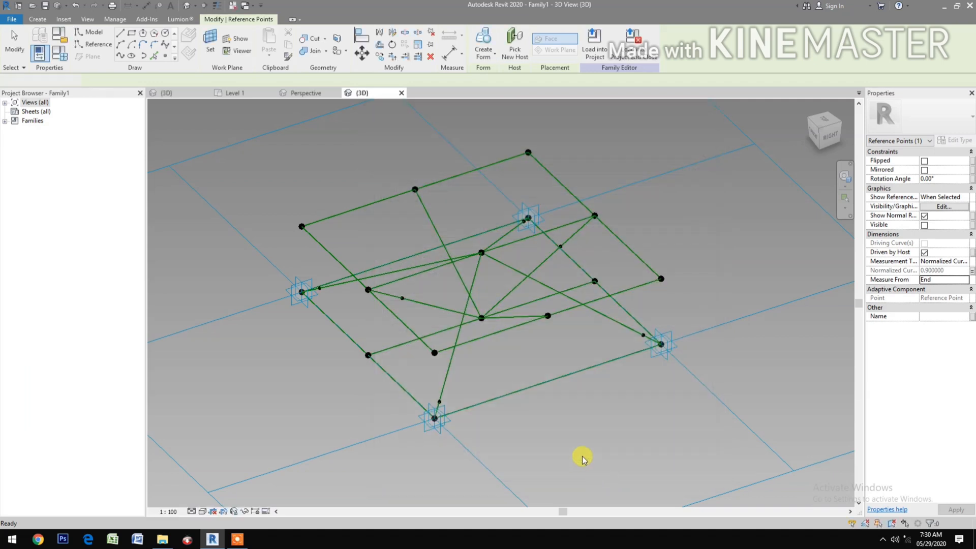
left_click(583, 457)
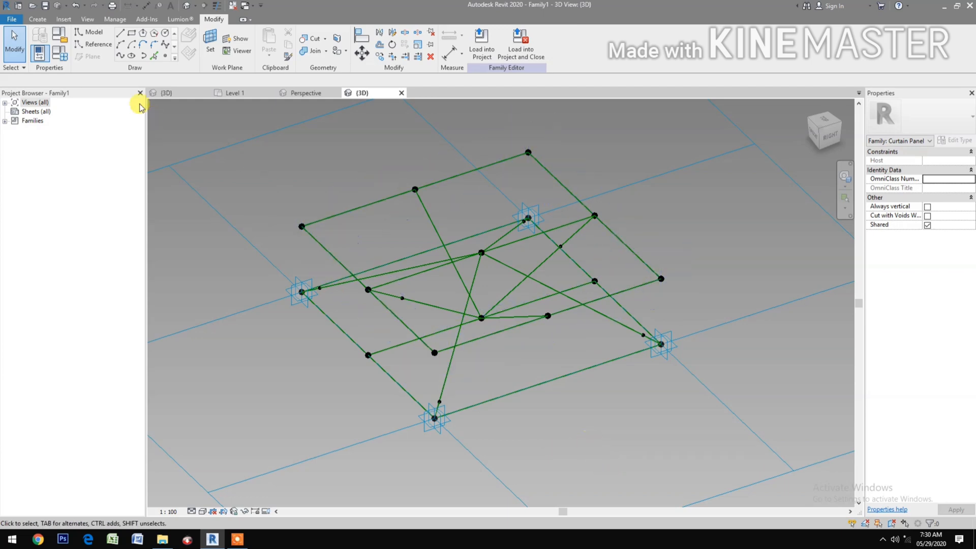
left_click(167, 57)
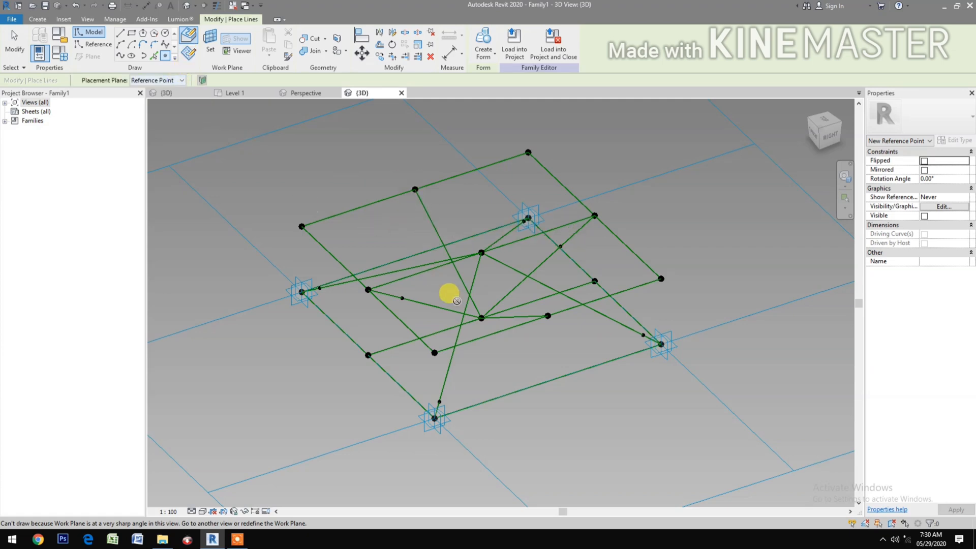
key("Escape")
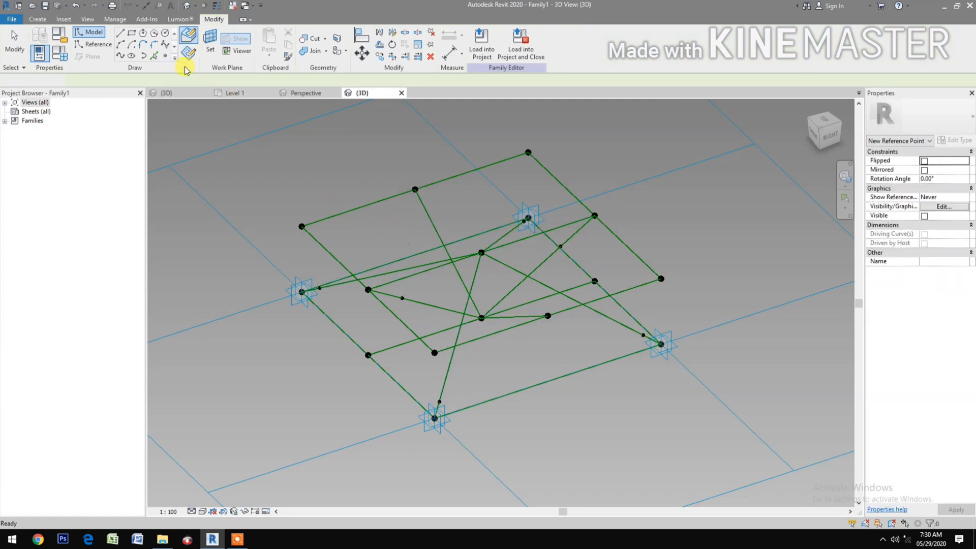
left_click(165, 56)
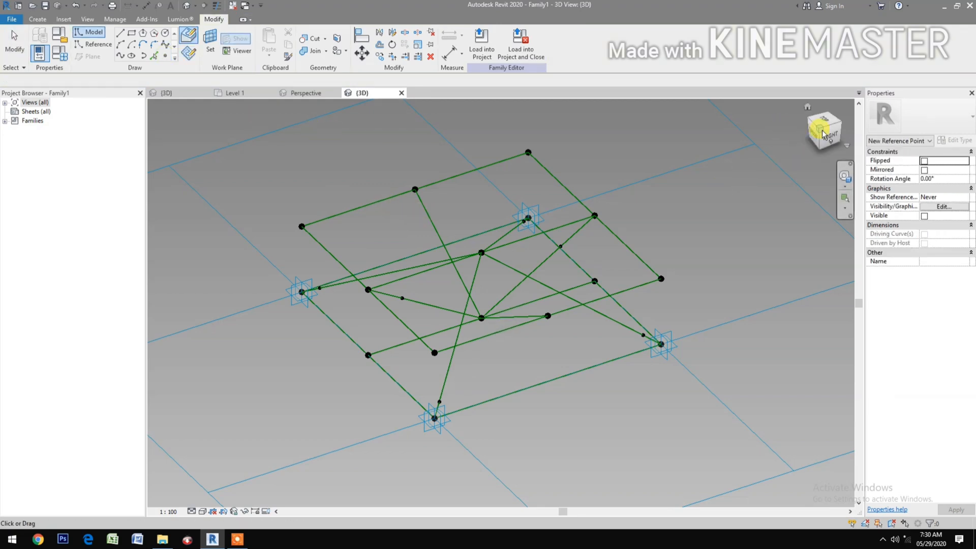
key("Escape")
Step: Host one reference point near the outer end of each of the two remaining lines from the base midpoint to the raised edge midpoints
scroll(588, 349, "down", 6)
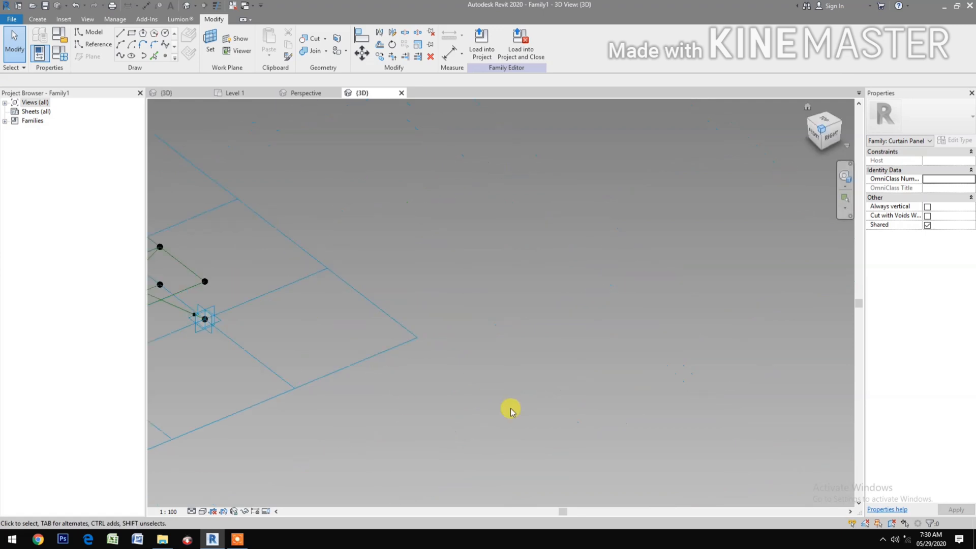
scroll(466, 343, "up", 2)
scroll(529, 330, "up", 5)
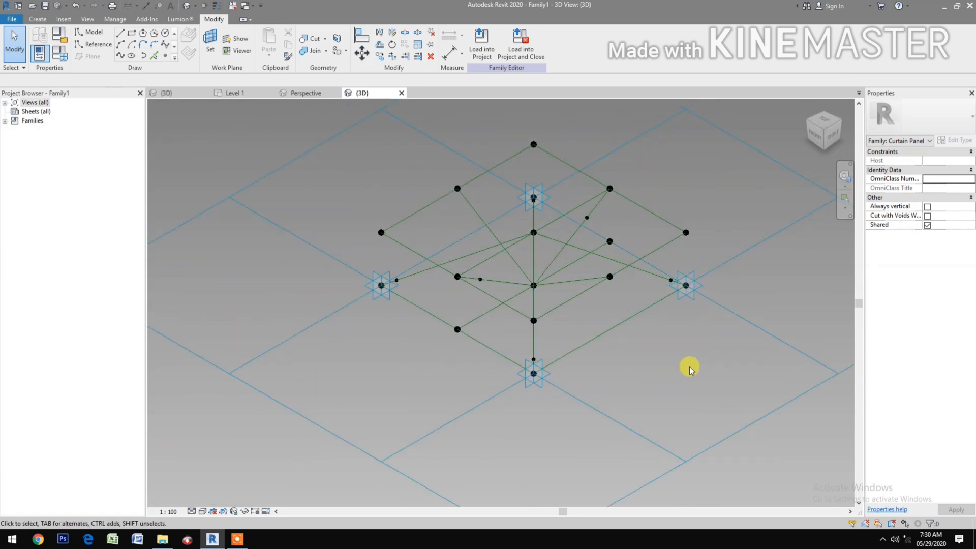
middle_click_drag(577, 399, 565, 422)
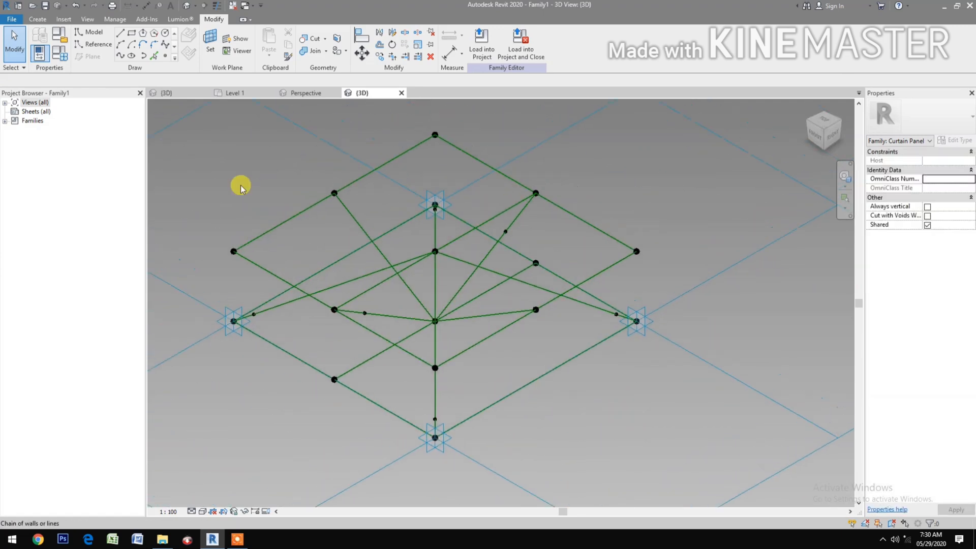
left_click(168, 56)
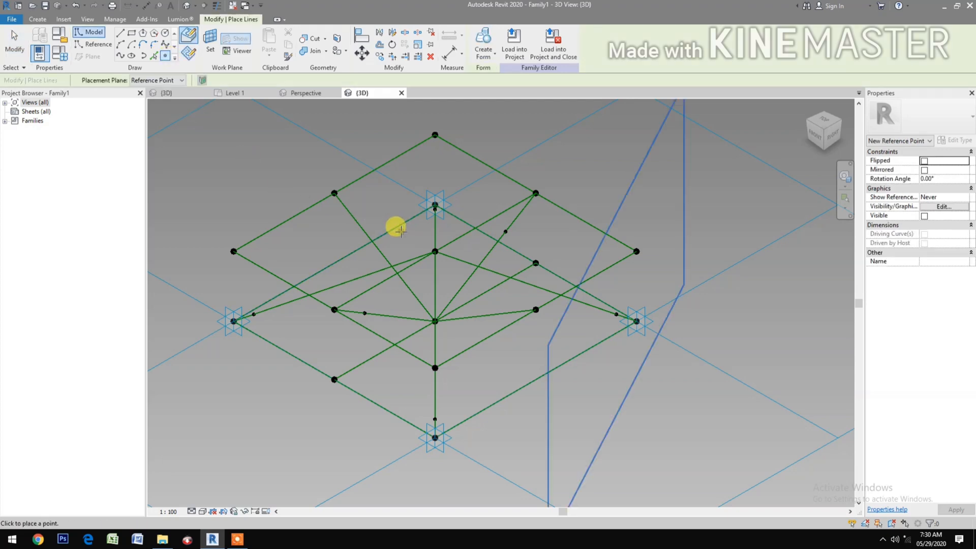
left_click(352, 212)
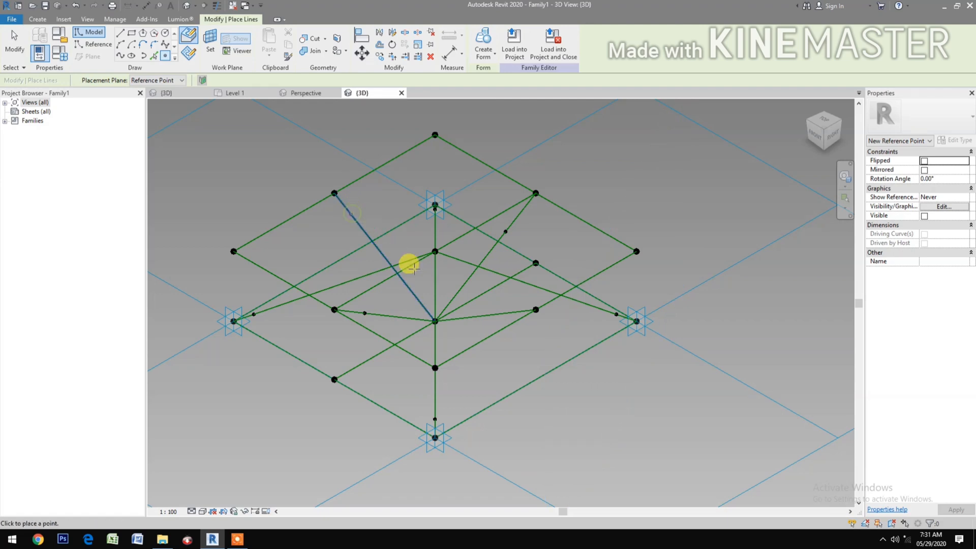
left_click(502, 315)
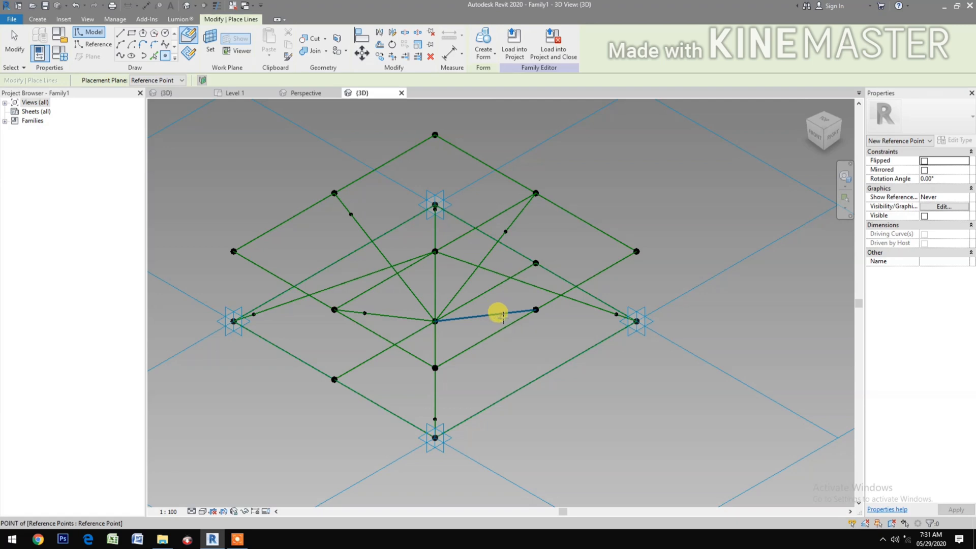
key("Escape")
key("Escape")
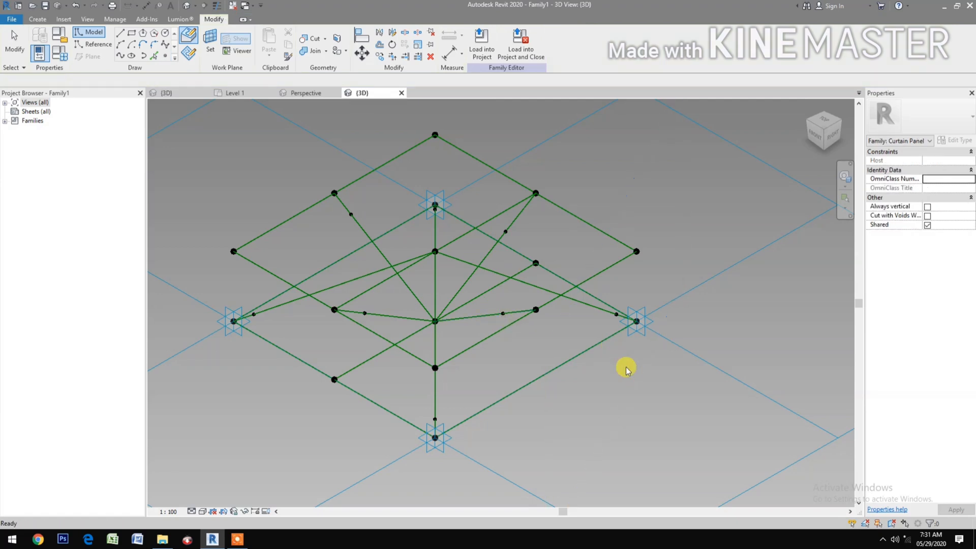
Step: Associate the Normalized Curve Parameter of the two newly hosted reference points with the NCP1 family parameter
left_click(352, 215)
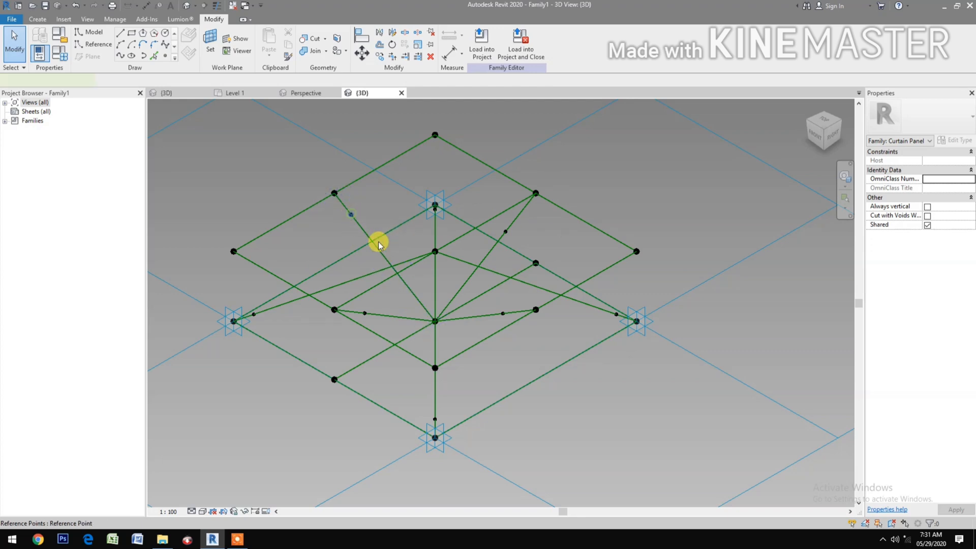
left_click(502, 313)
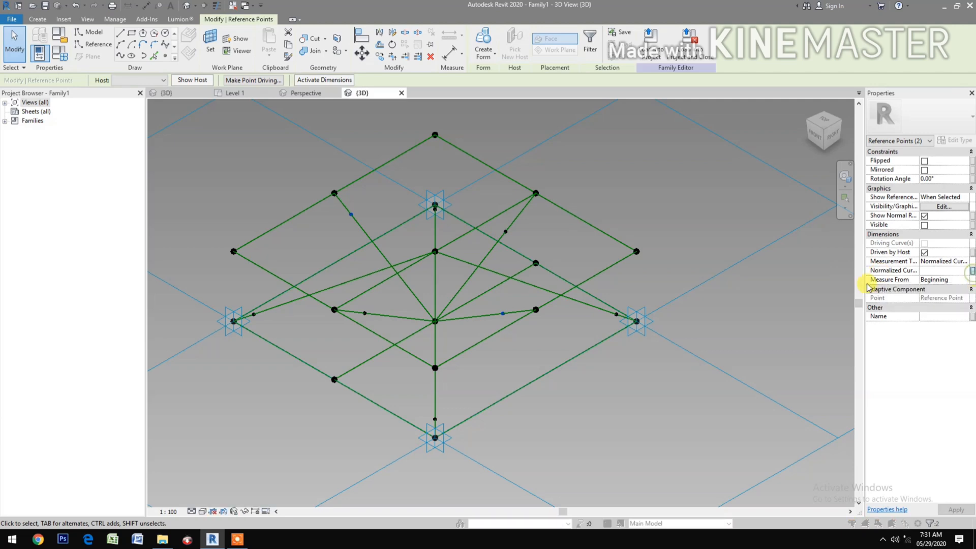
left_click(971, 271)
left_click(604, 255)
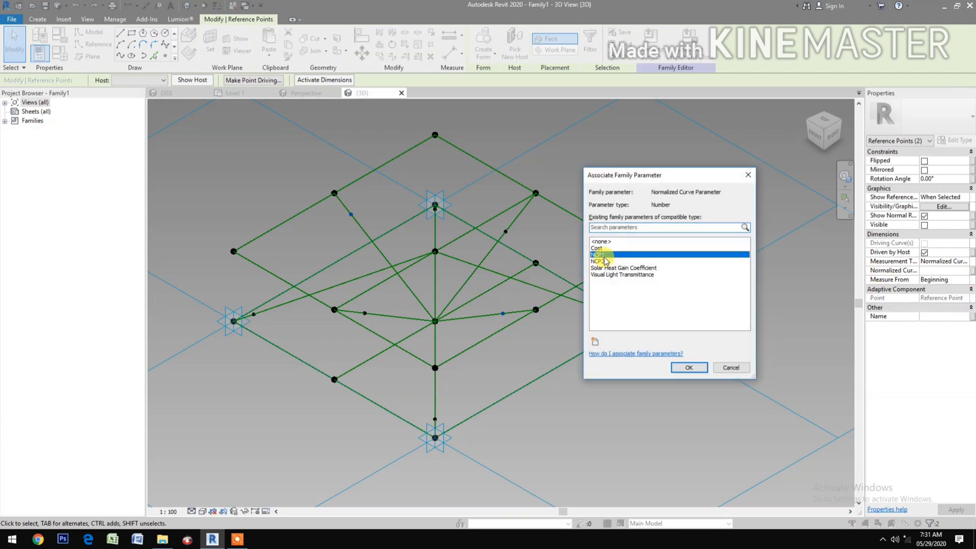
left_click(687, 366)
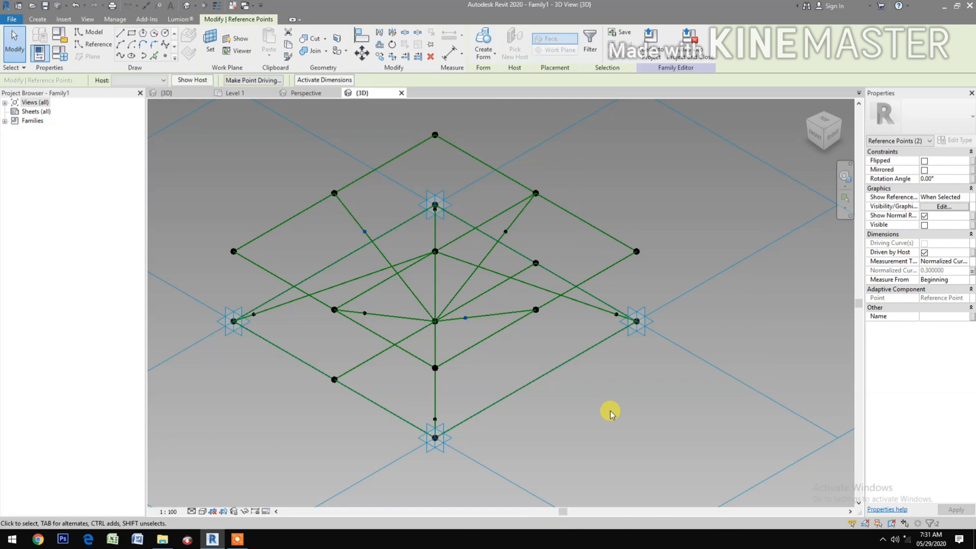
left_click(610, 410)
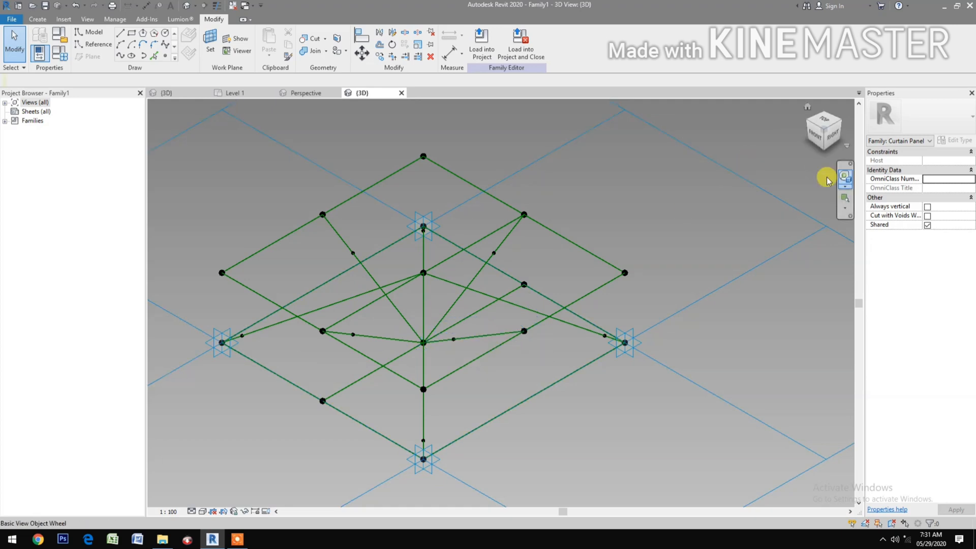
Step: Set Measure From to End for the hosted point lying nearer the panel centre than its three counterparts
left_click(840, 177)
left_click_drag(730, 220, 752, 360)
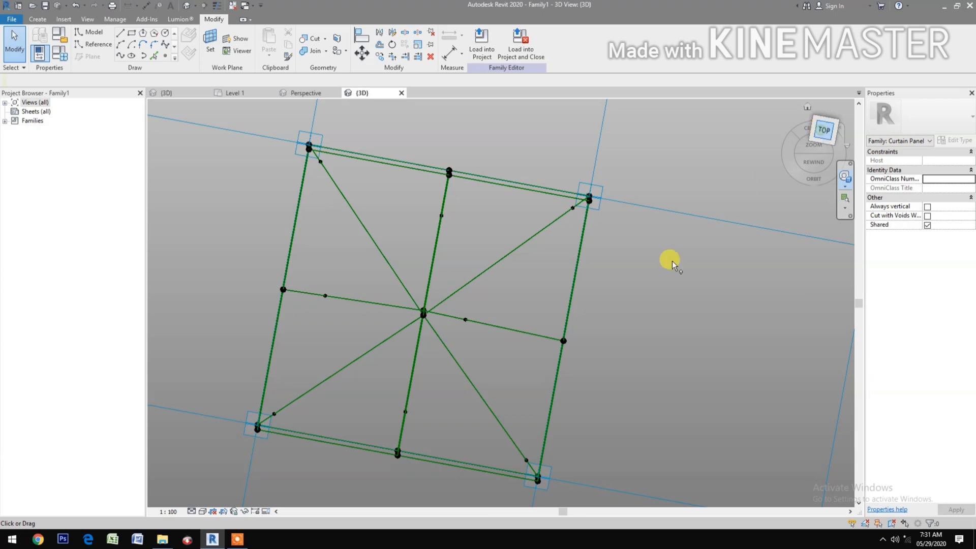
scroll(489, 308, "up", 2)
key("Escape")
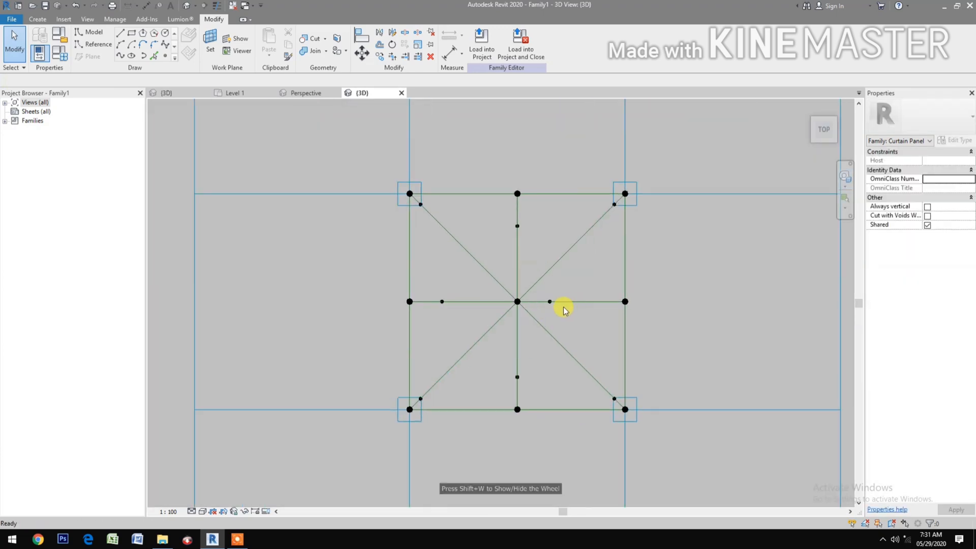
left_click(550, 302)
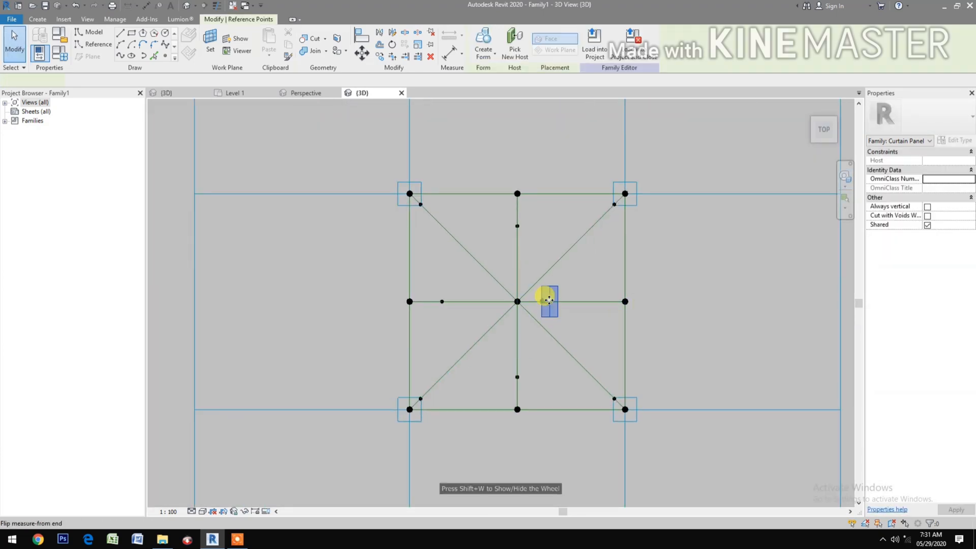
left_click(968, 285)
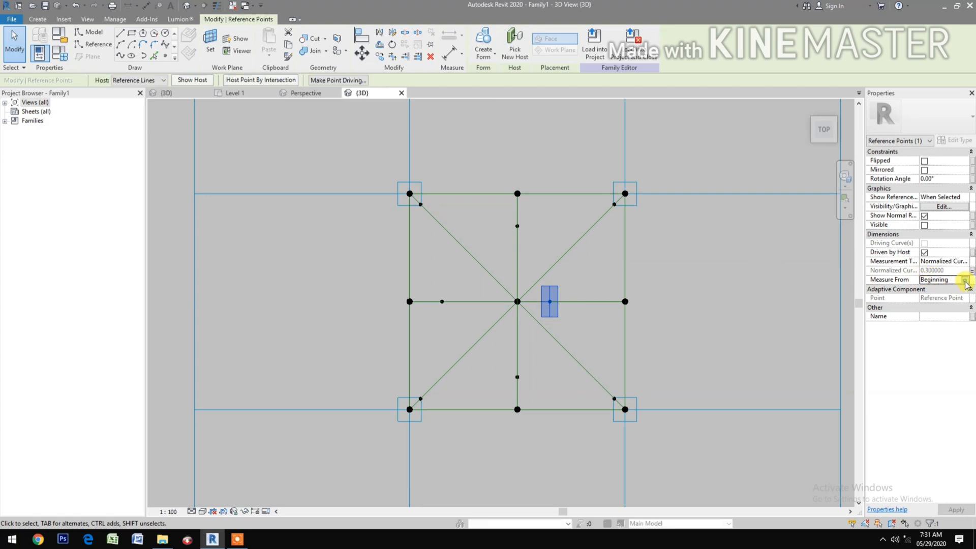
left_click(930, 297)
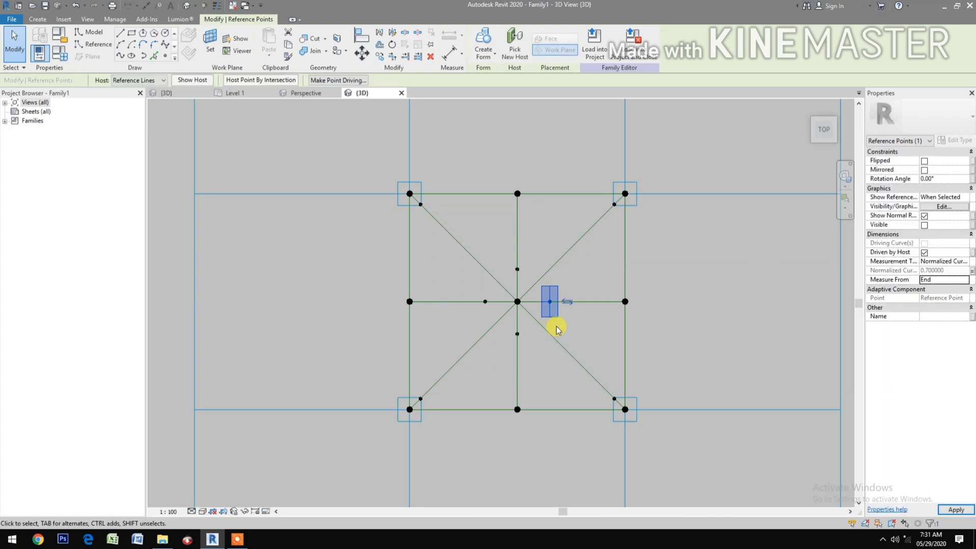
Step: Set the NCP1 family parameter to 0.3, apply it to the family and clear the selection
left_click(61, 57)
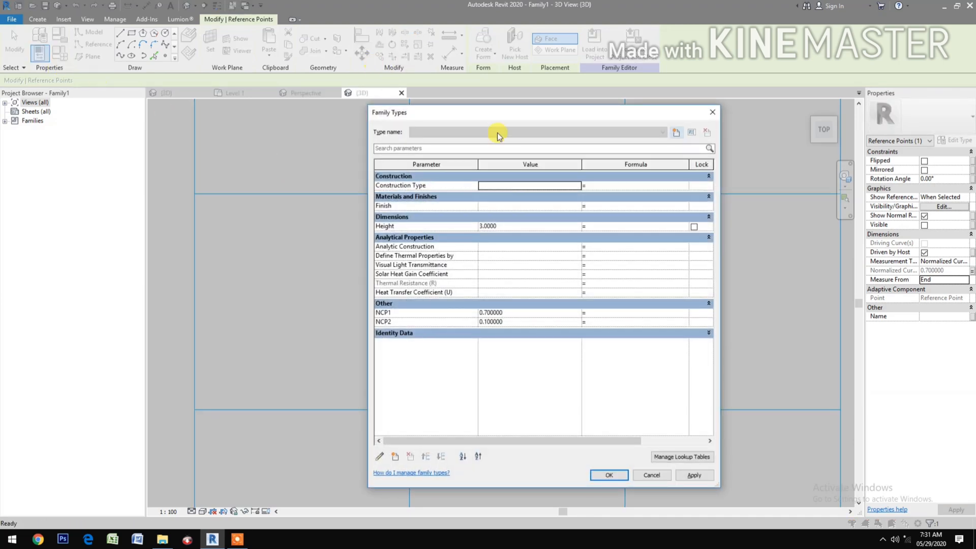
left_click_drag(525, 118, 205, 87)
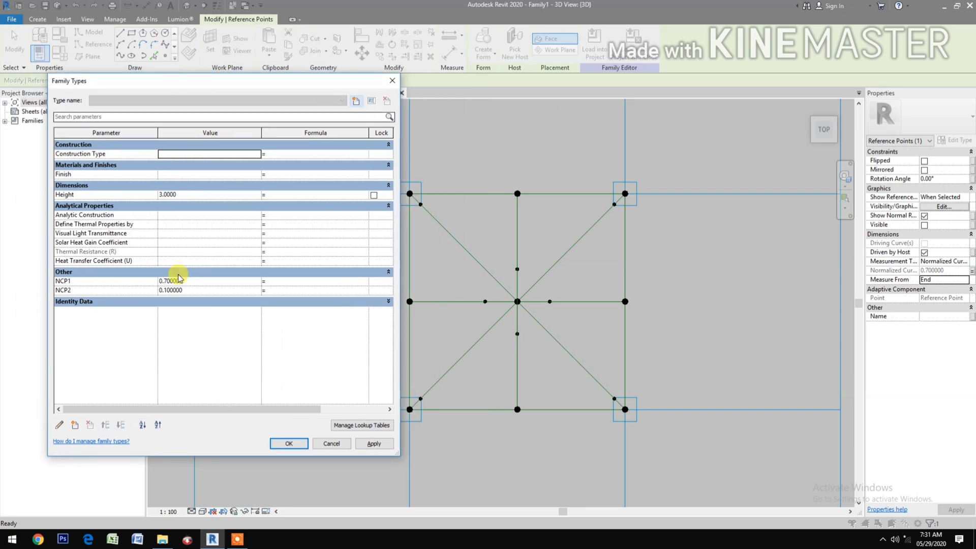
left_click(205, 281)
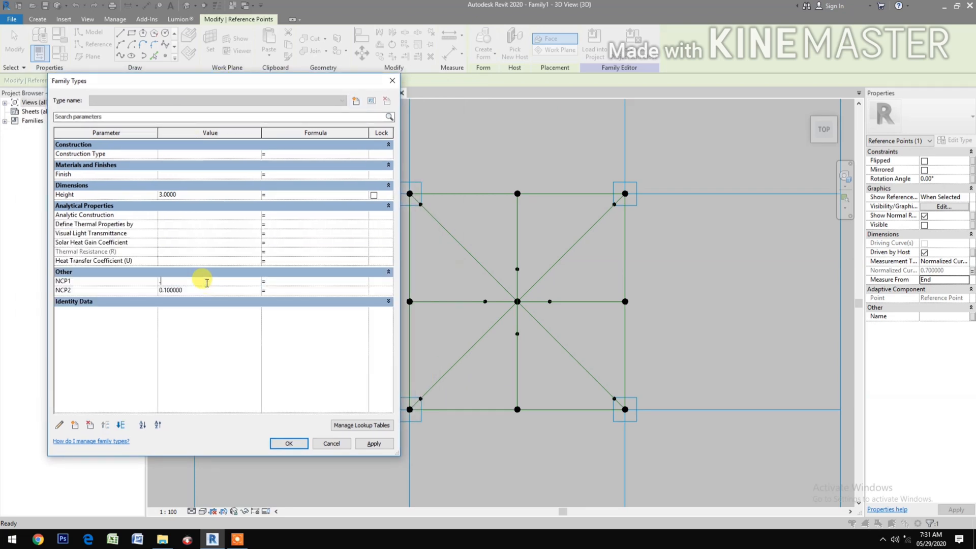
left_click(373, 444)
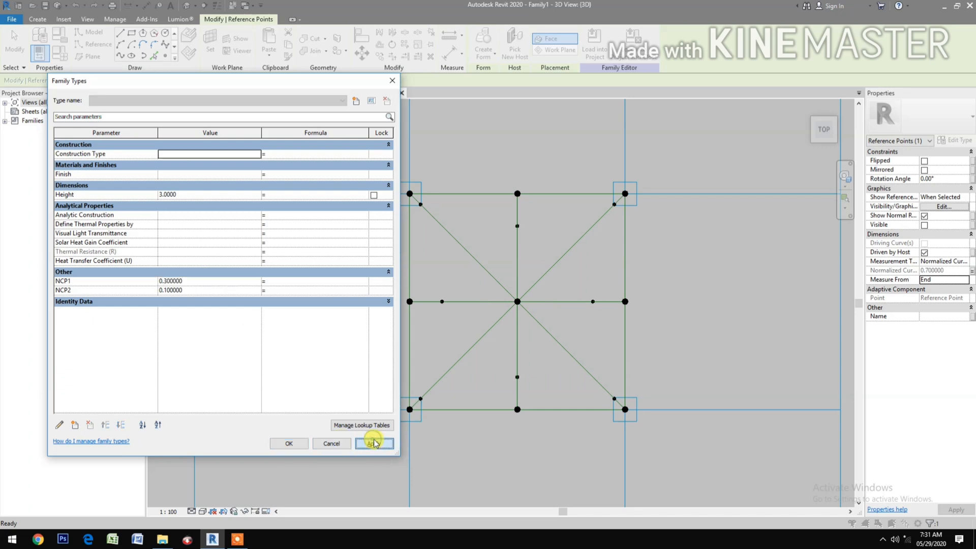
left_click(277, 443)
left_click(335, 172)
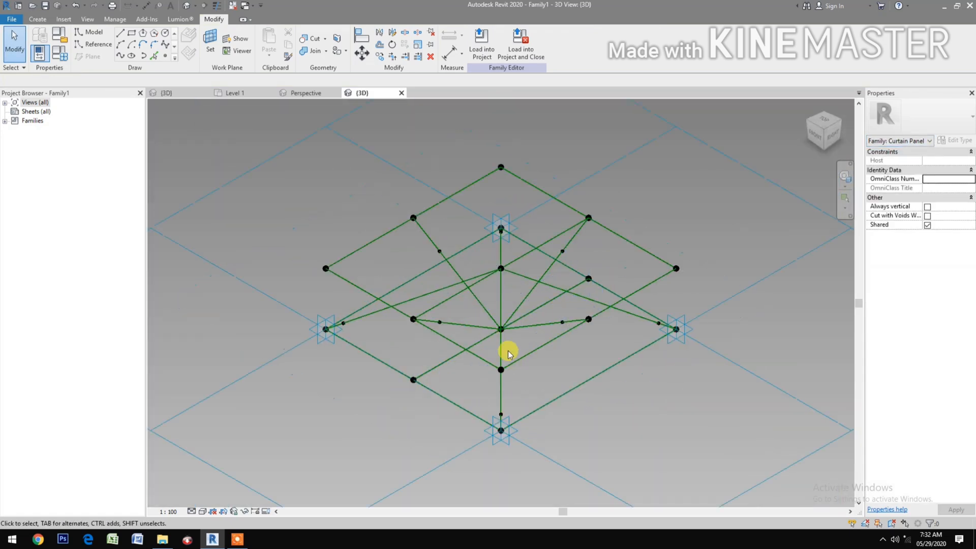
Step: Draw a through-points spline from the hosted point near the front corner through the front-left midpoint line's hosted point to the one near the left corner
scroll(509, 351, "up", 1)
middle_click_drag(591, 409, 568, 383)
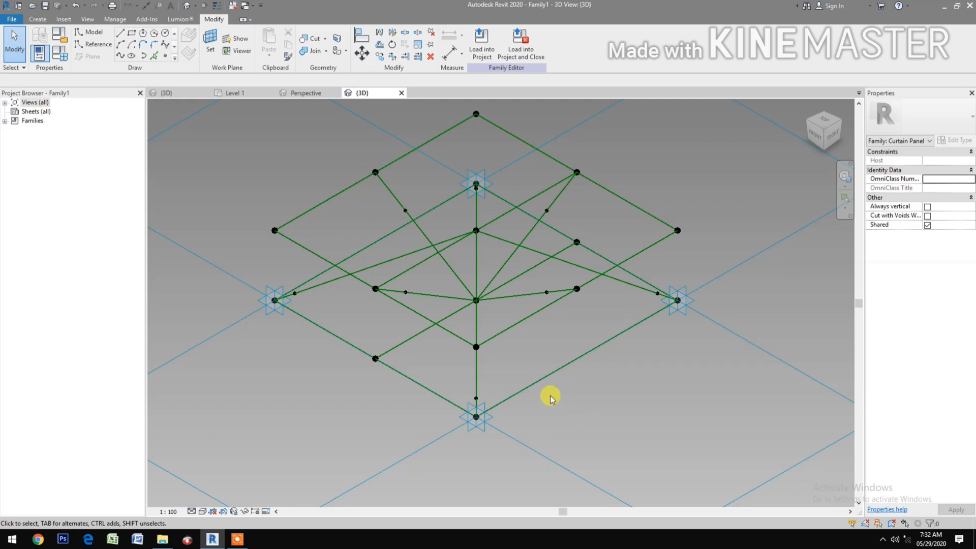
left_click(120, 57)
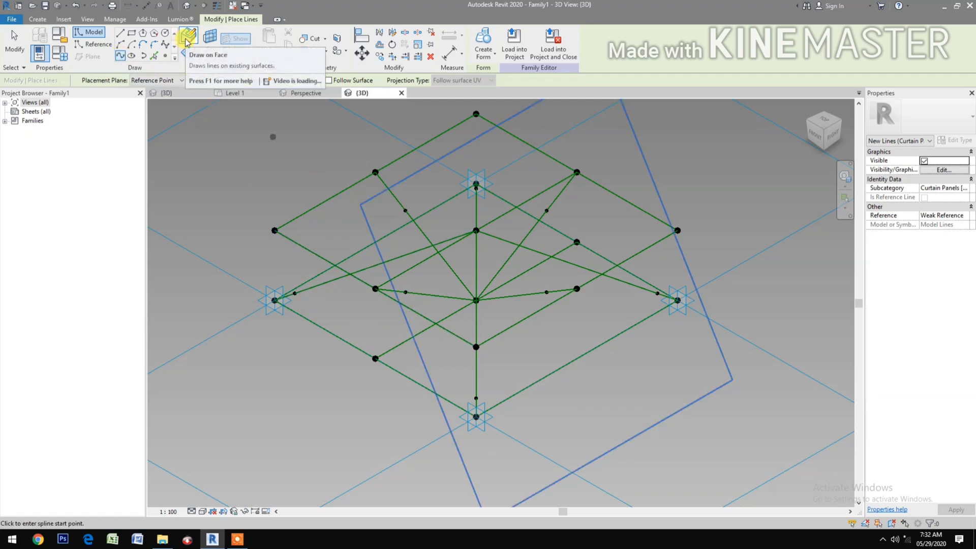
left_click(476, 397)
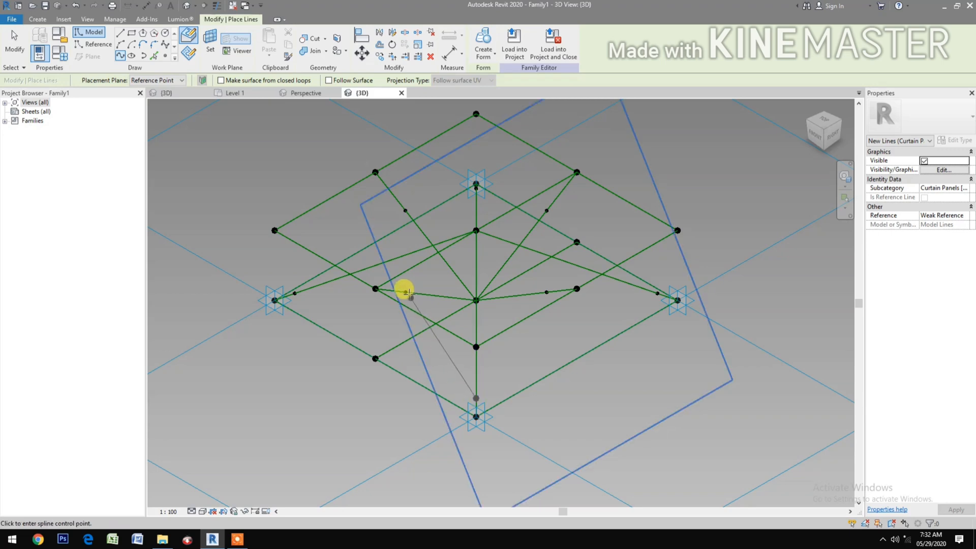
left_click(405, 292)
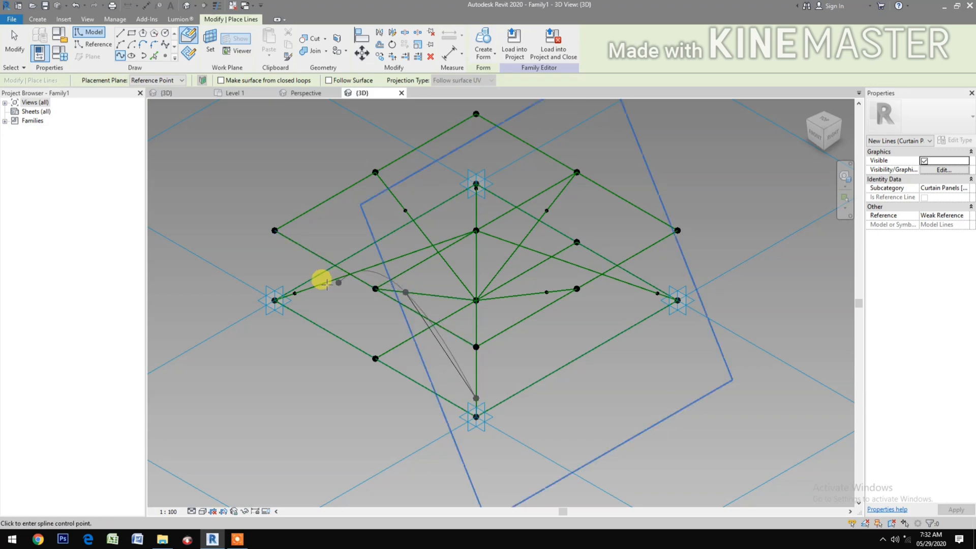
left_click(295, 293)
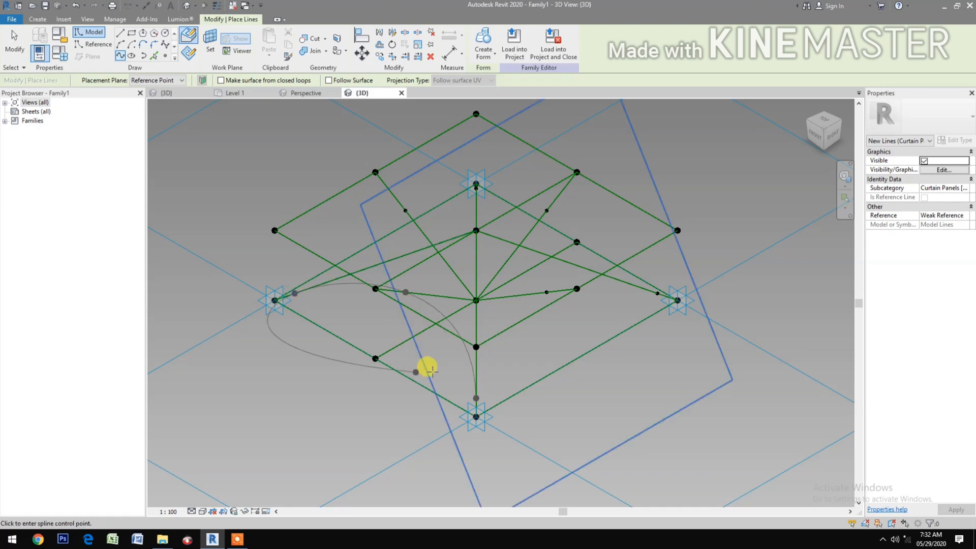
key("Escape")
key("Escape")
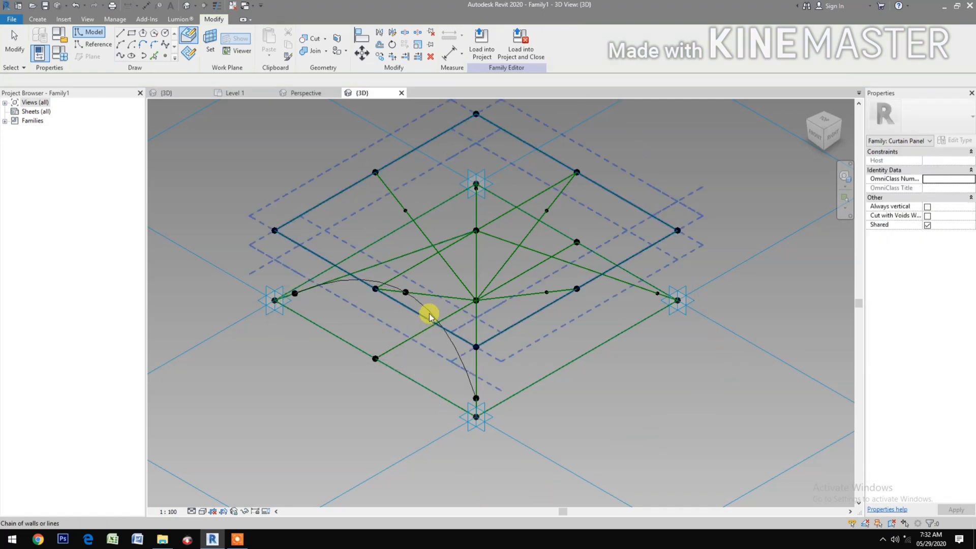
key("Escape")
Step: Convert the spline between the front and left corners into a reference line and clear the selection
left_click(488, 337)
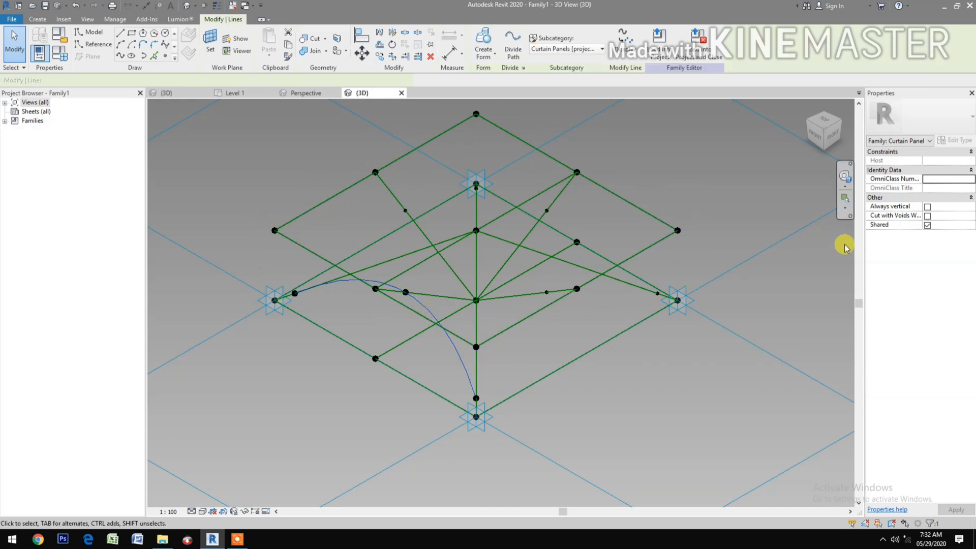
left_click(924, 234)
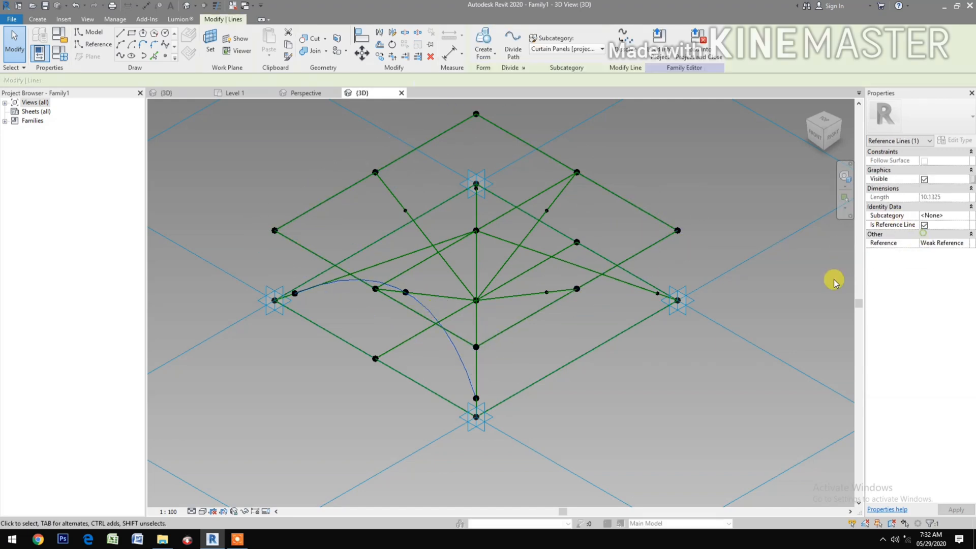
left_click(648, 401)
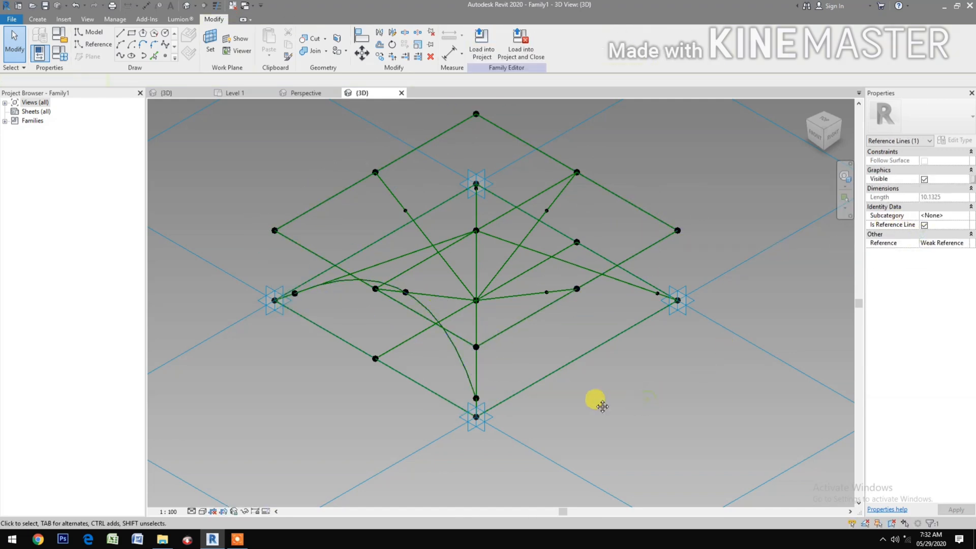
Step: Draw a through-points spline from the front-right line's hosted point over the raised centre point to the hosted point on the back-left line
middle_click_drag(595, 399, 575, 420)
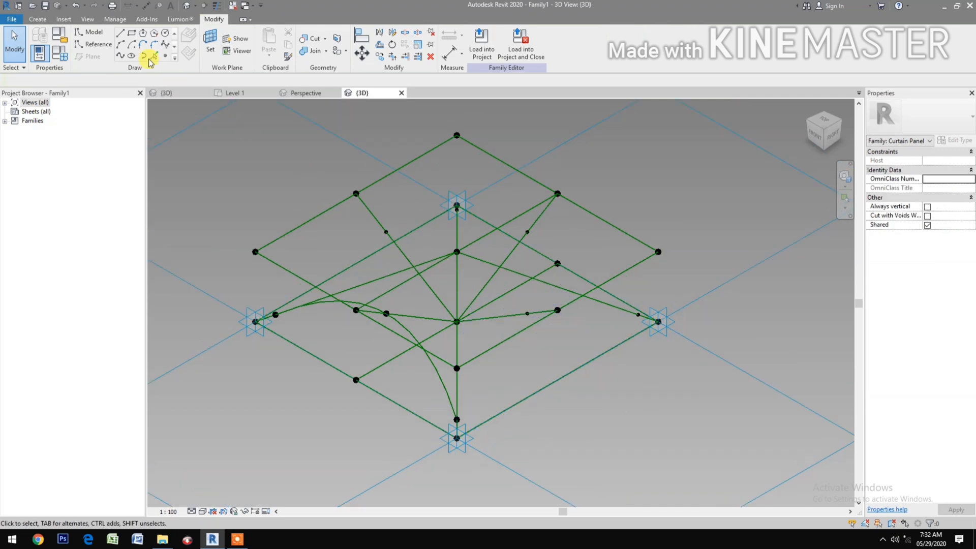
left_click(119, 56)
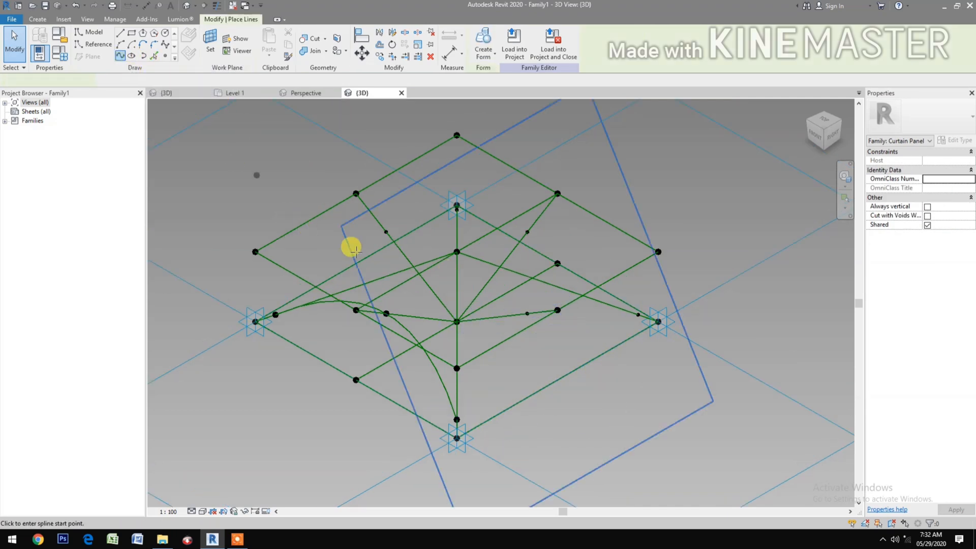
left_click(526, 314)
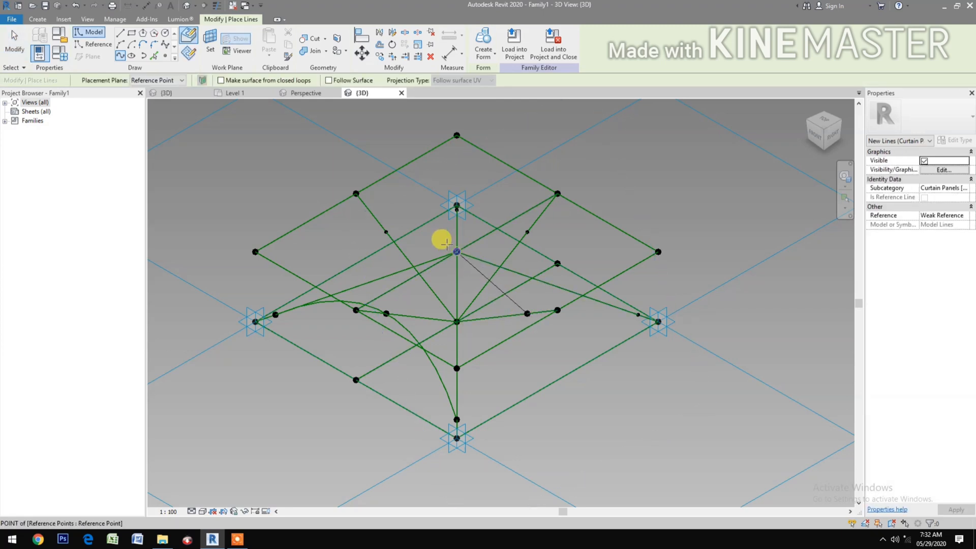
left_click(386, 232)
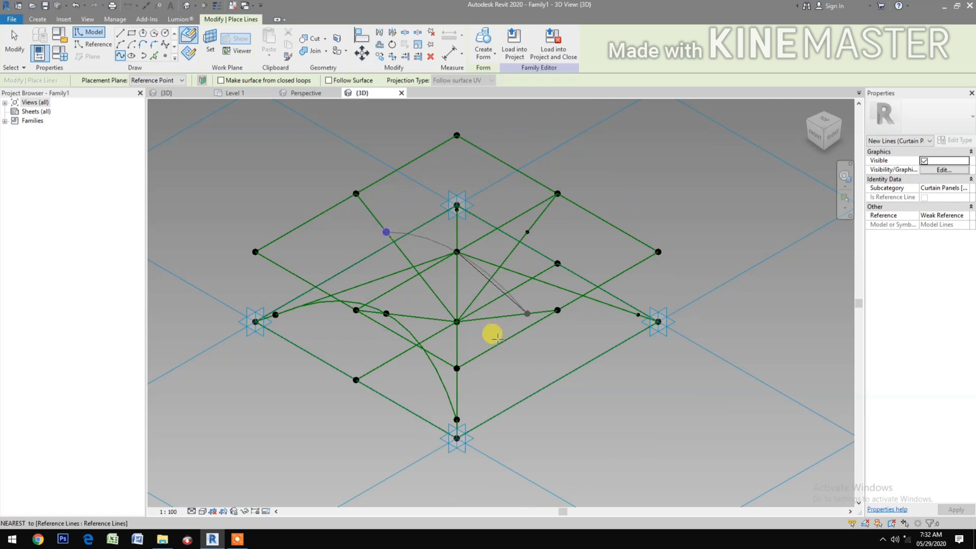
key("Escape")
key("Escape")
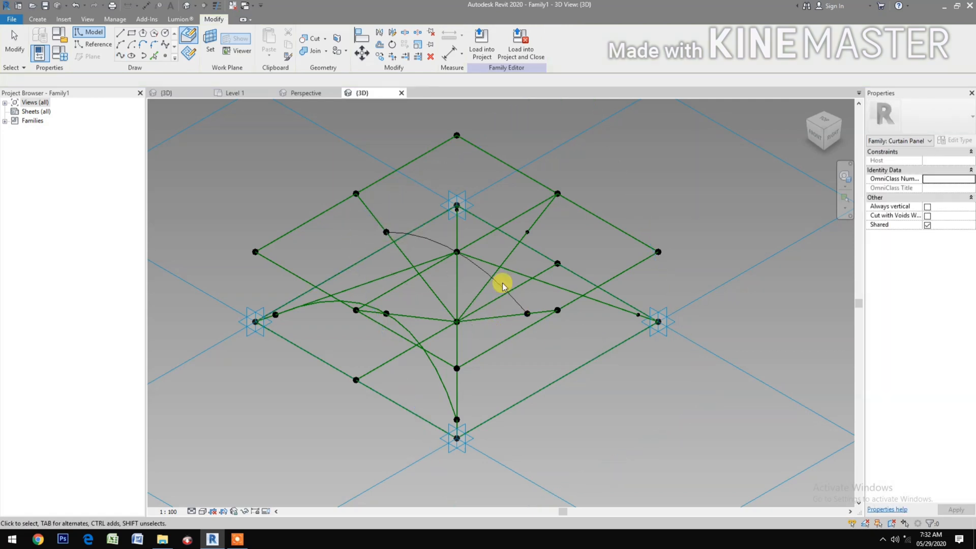
Step: Convert the spline passing over the raised centre point into a reference line and clear the selection
left_click(503, 289)
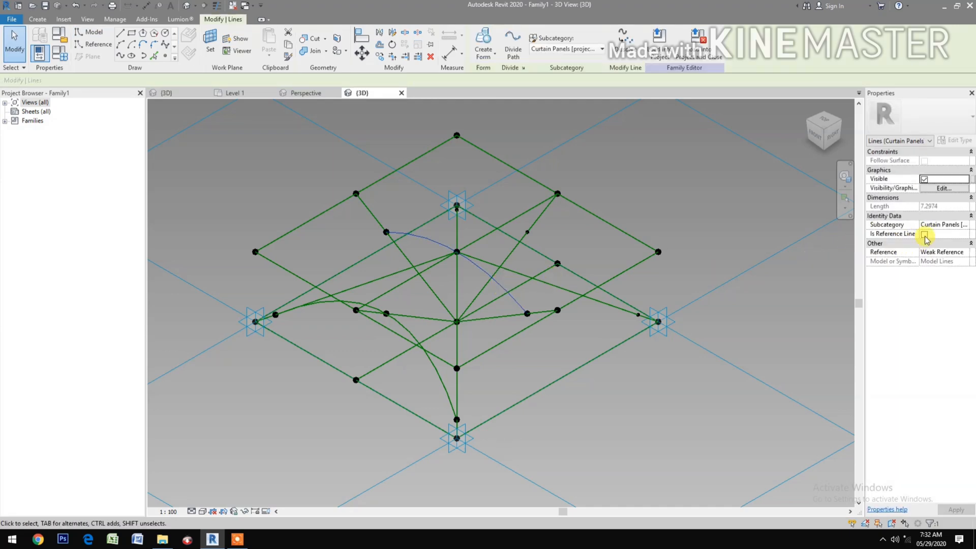
left_click(925, 236)
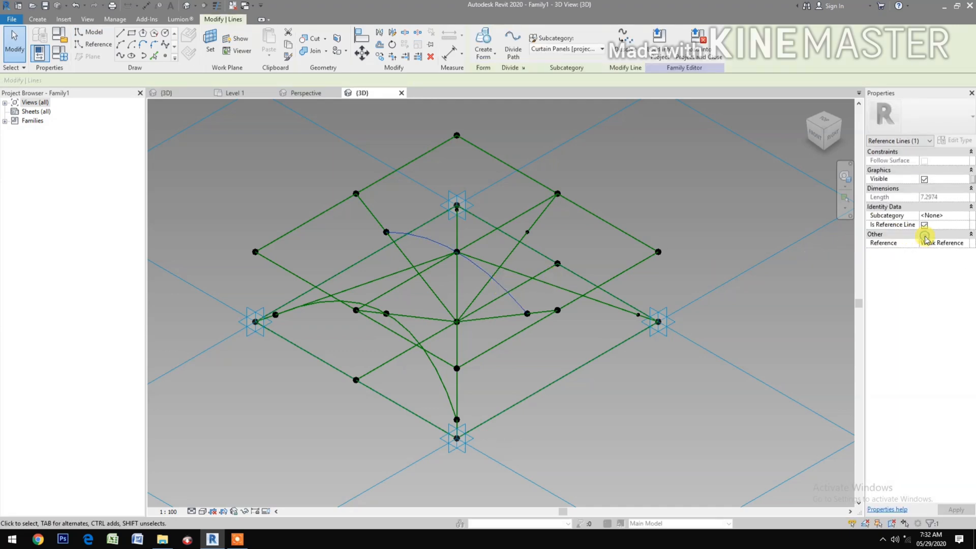
left_click(595, 438)
Step: Draw a through-points spline from the hosted point near the back corner through the back-right line's hosted point to the one near the right corner
middle_click_drag(603, 425, 577, 447)
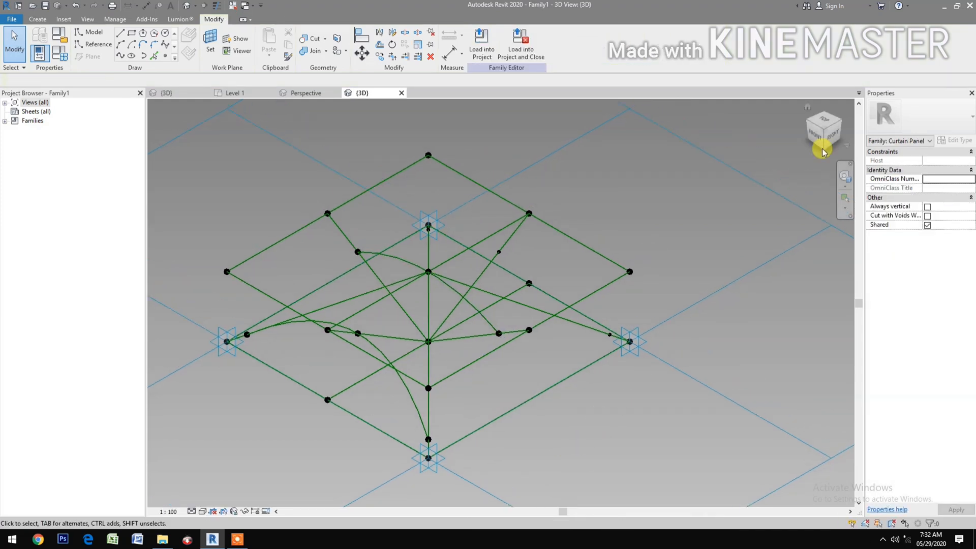
left_click(840, 124)
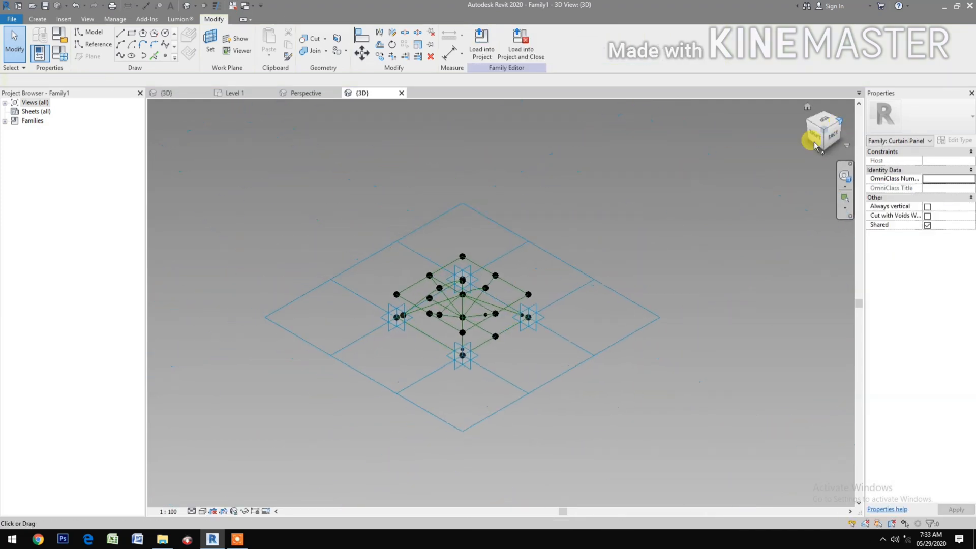
scroll(544, 345, "up", 3)
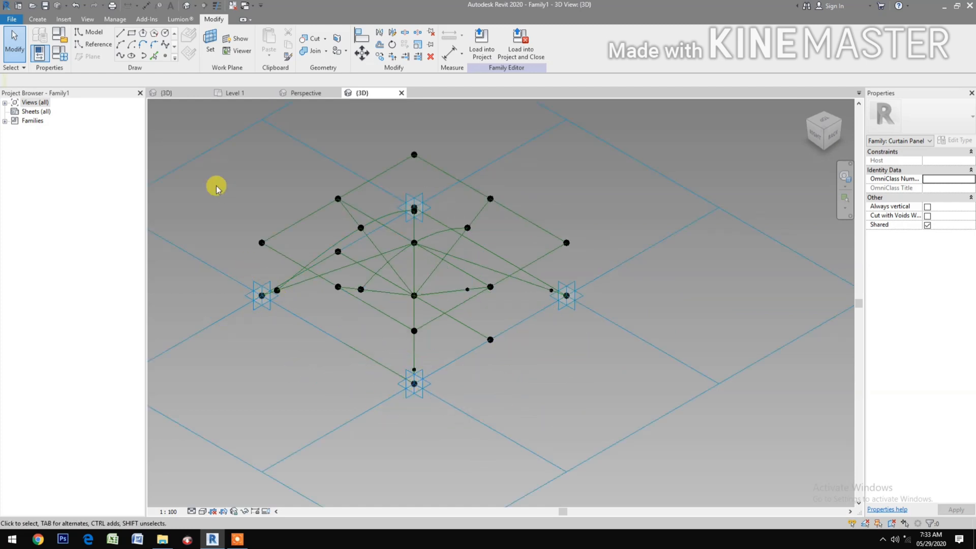
left_click(120, 57)
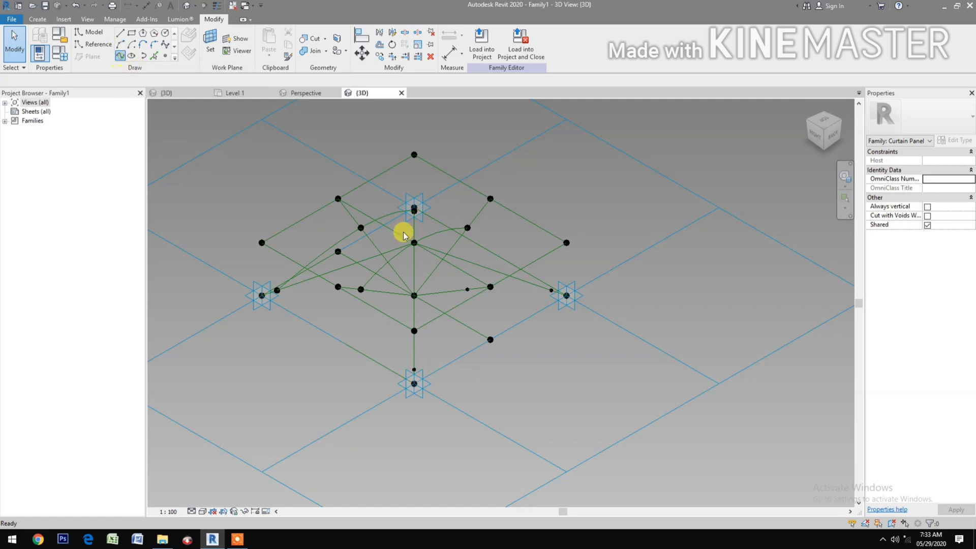
scroll(507, 394, "up", 3)
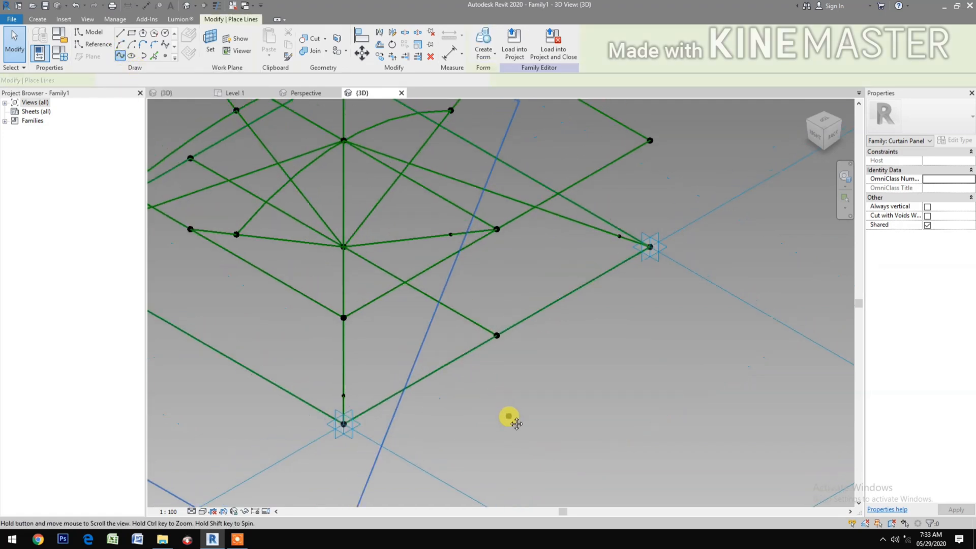
left_click(346, 415)
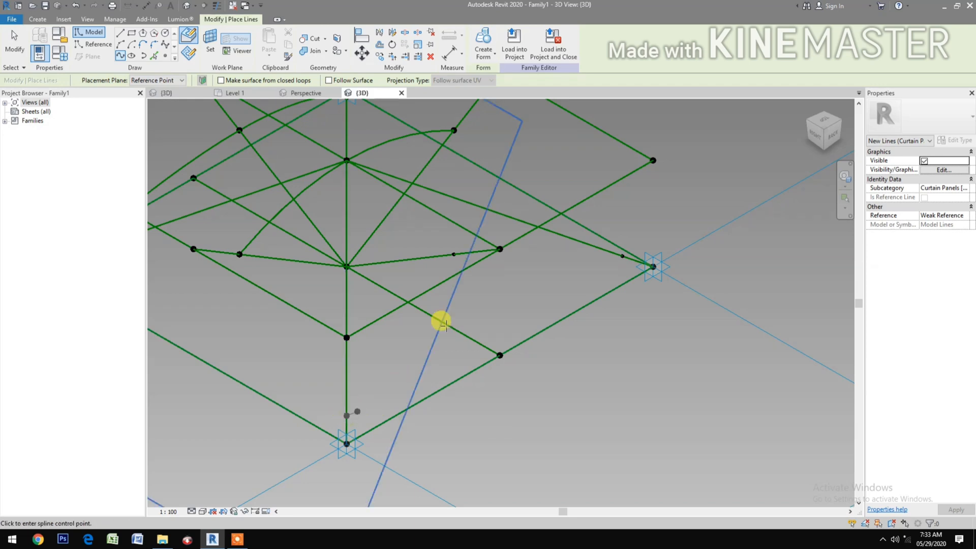
left_click(453, 254)
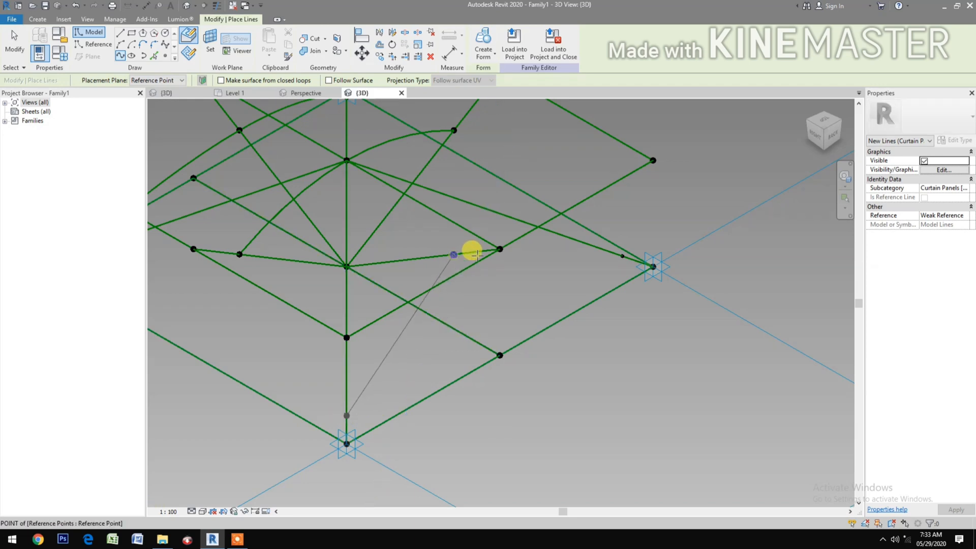
left_click(621, 256)
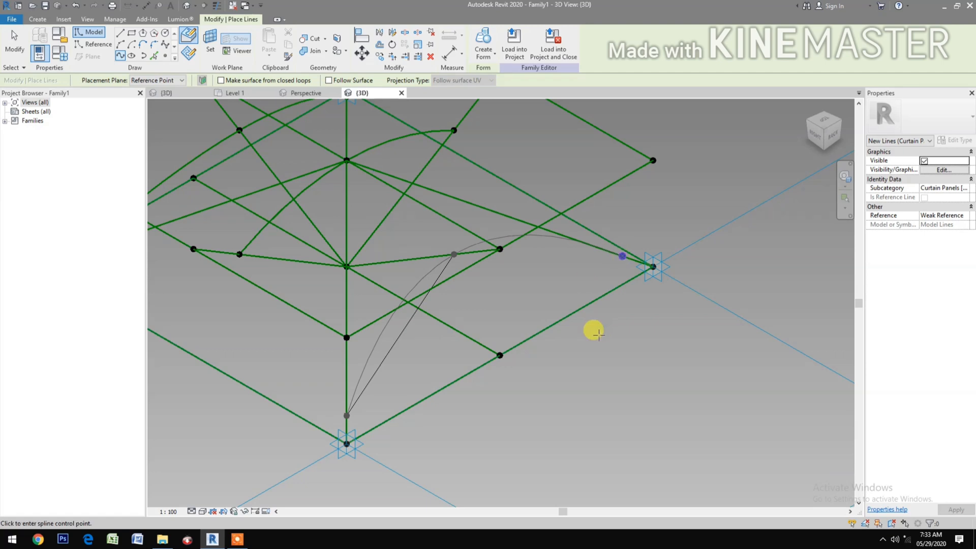
key("Escape")
key("Escape")
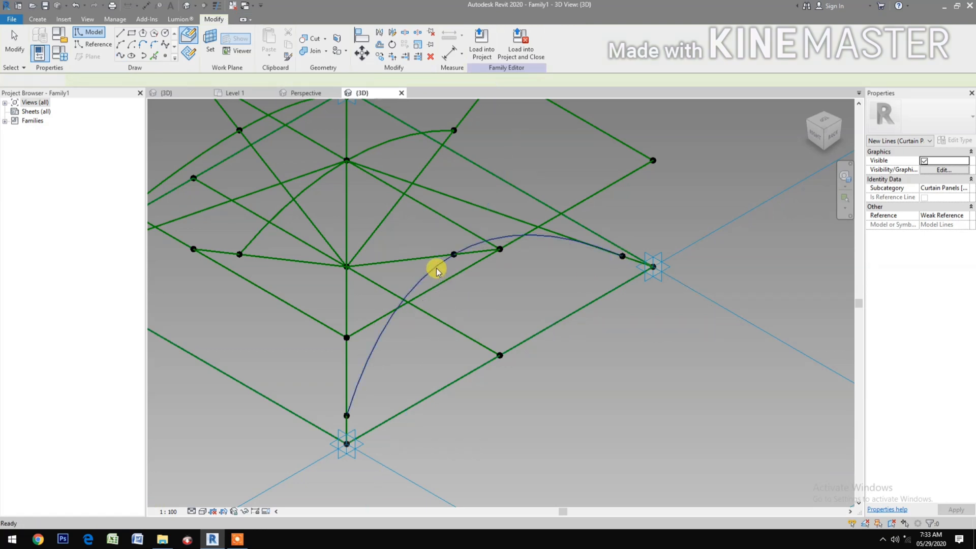
Step: Convert the spline between the back and right corners into a reference line and clear the selection
left_click(436, 268)
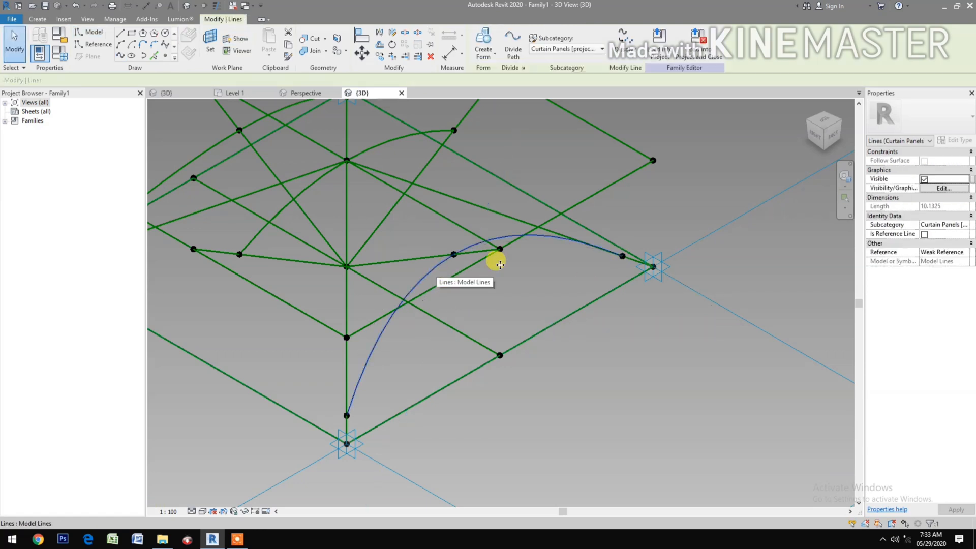
left_click(924, 234)
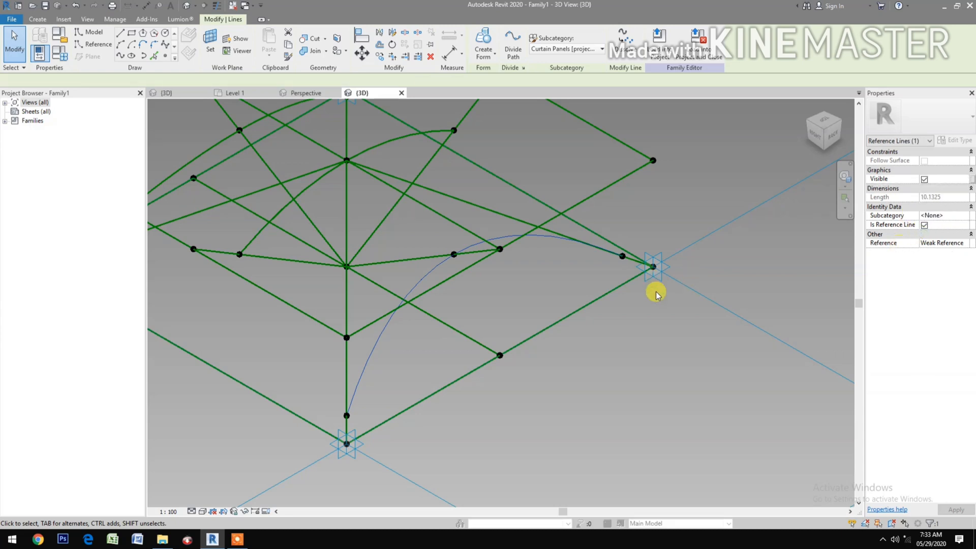
scroll(623, 384, "down", 2)
left_click(642, 400)
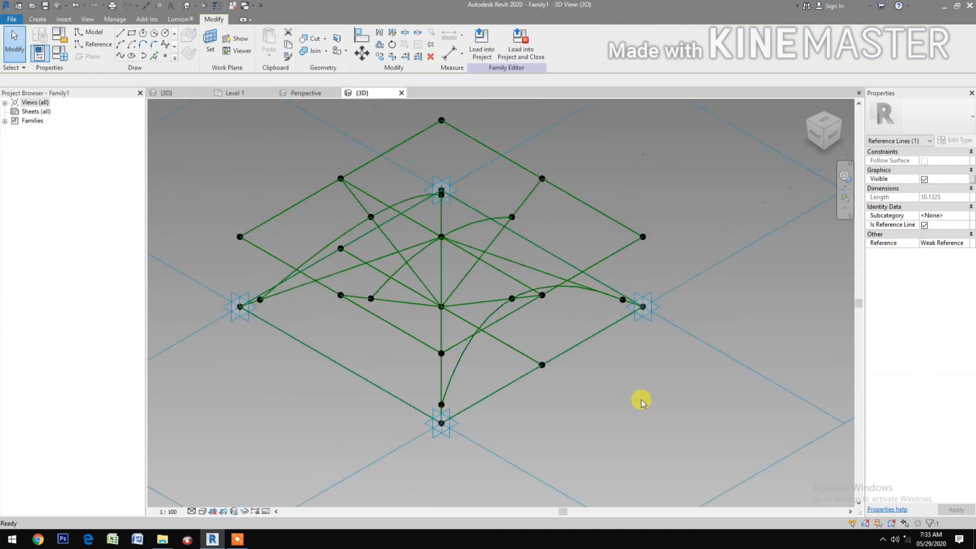
Step: Create a surface form from the two corner-to-corner reference splines and the one passing over the raised centre point
left_click(808, 122)
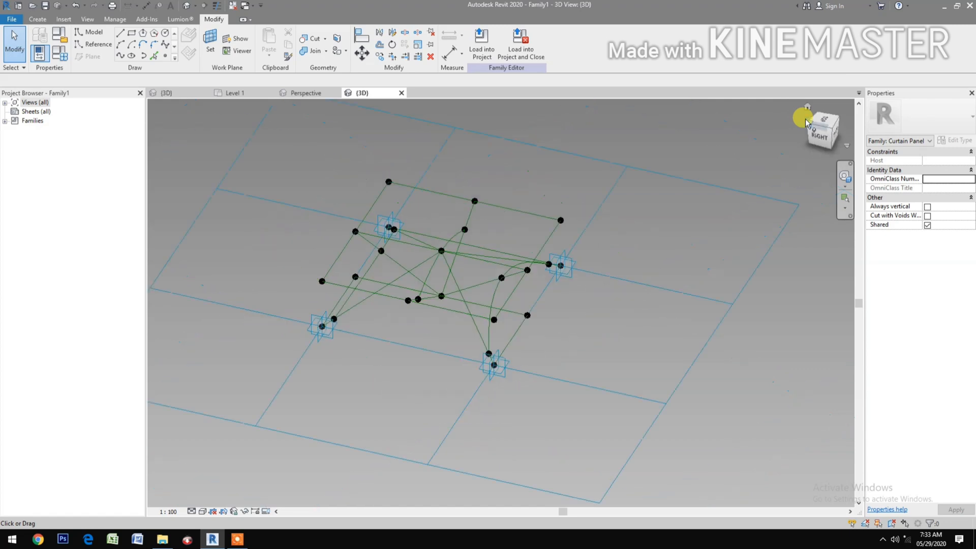
scroll(518, 316, "up", 3)
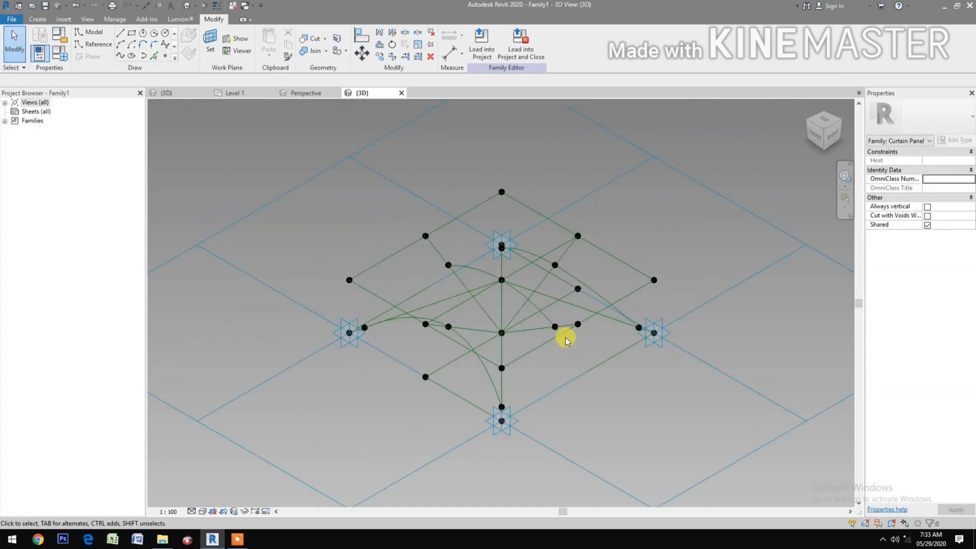
scroll(565, 337, "up", 3)
middle_click_drag(619, 396, 595, 440)
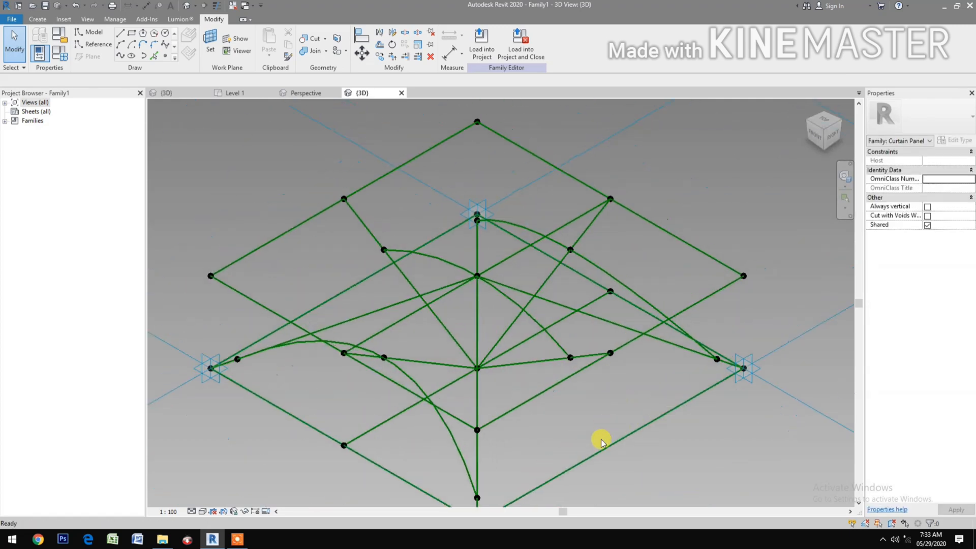
left_click(464, 460)
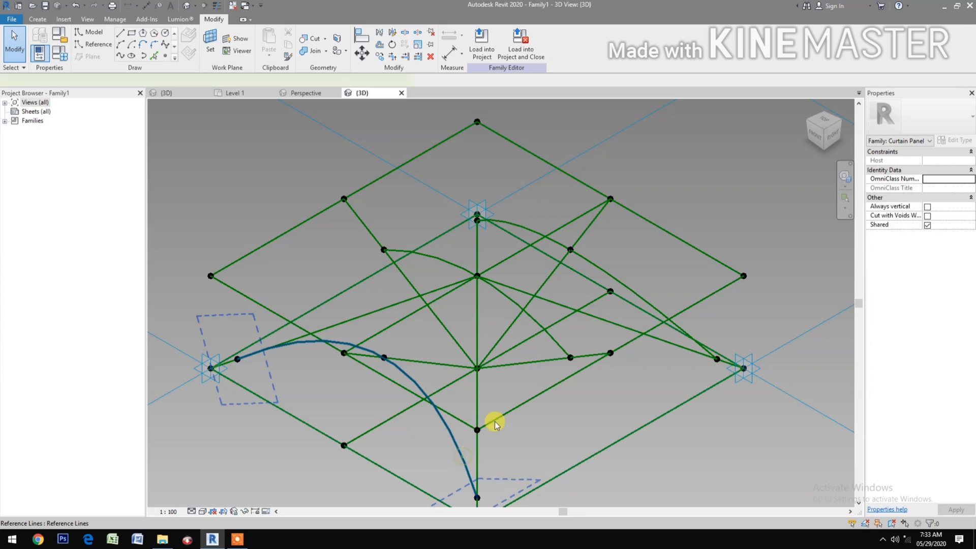
left_click(558, 339, "ctrl")
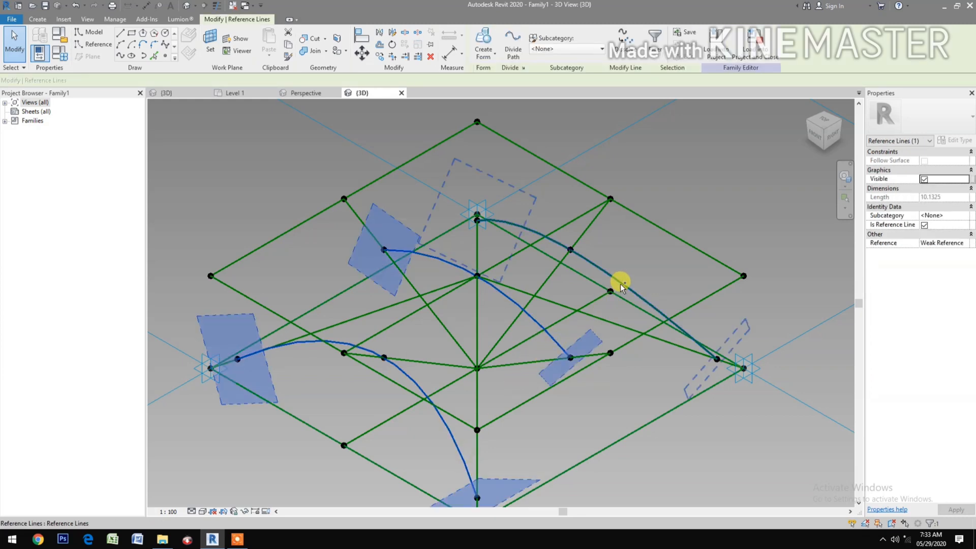
left_click(620, 283, "ctrl")
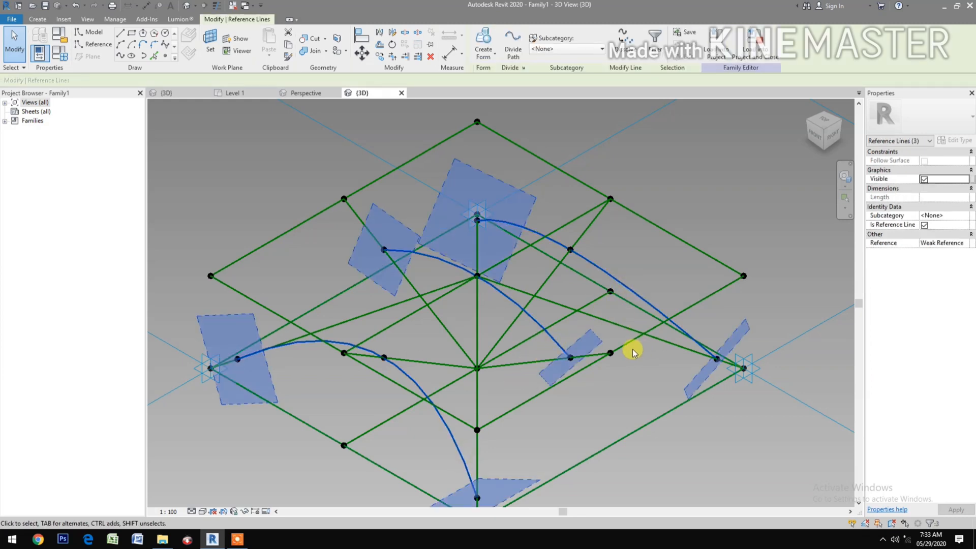
scroll(652, 396, "down", 3)
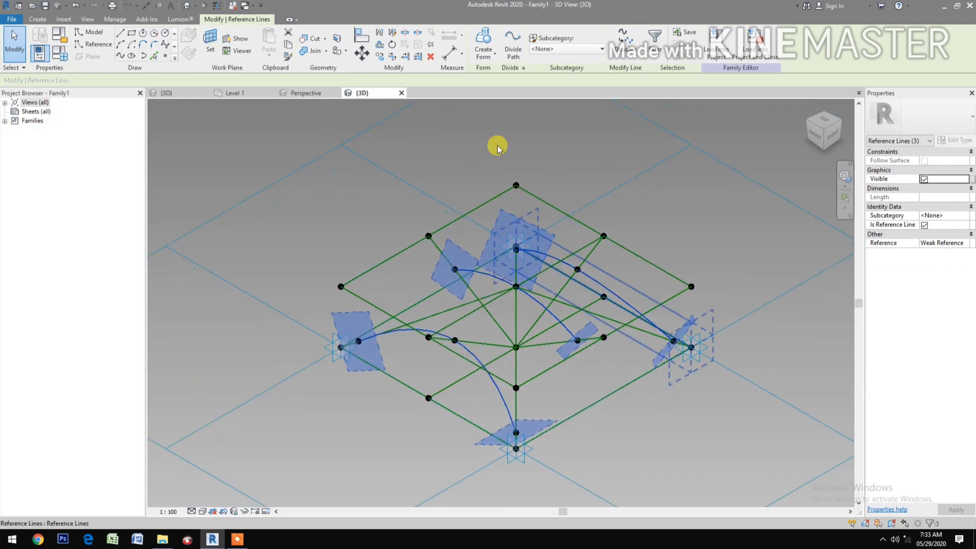
left_click(489, 42)
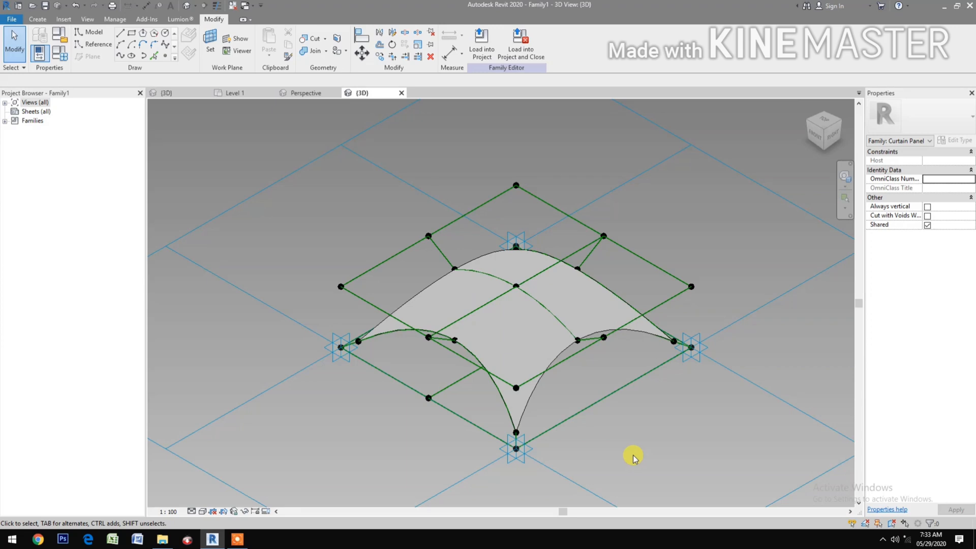
Step: Set the family's Height parameter to 5 and apply it to the canopy
scroll(634, 458, "up", 1)
scroll(615, 449, "down", 1)
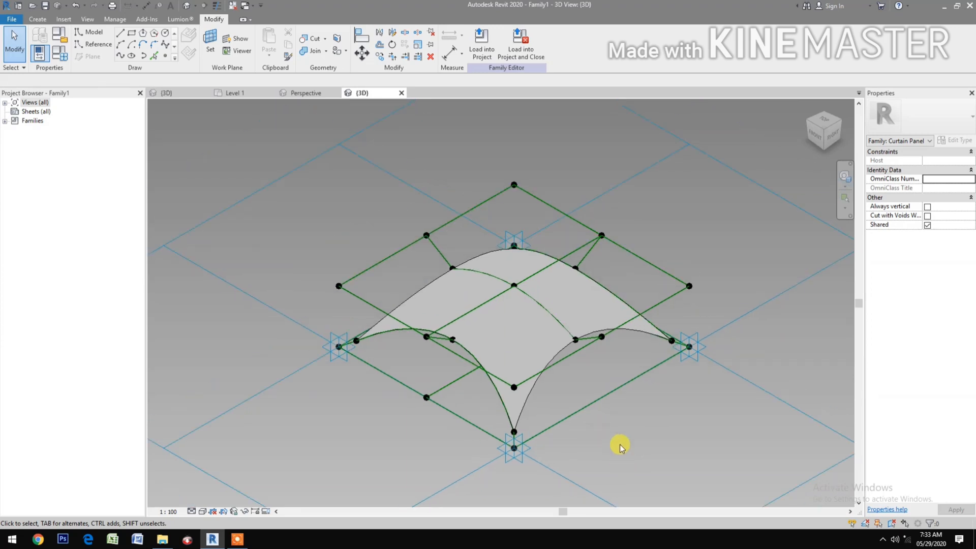
scroll(617, 447, "down", 1)
scroll(617, 449, "down", 1)
scroll(618, 450, "up", 1)
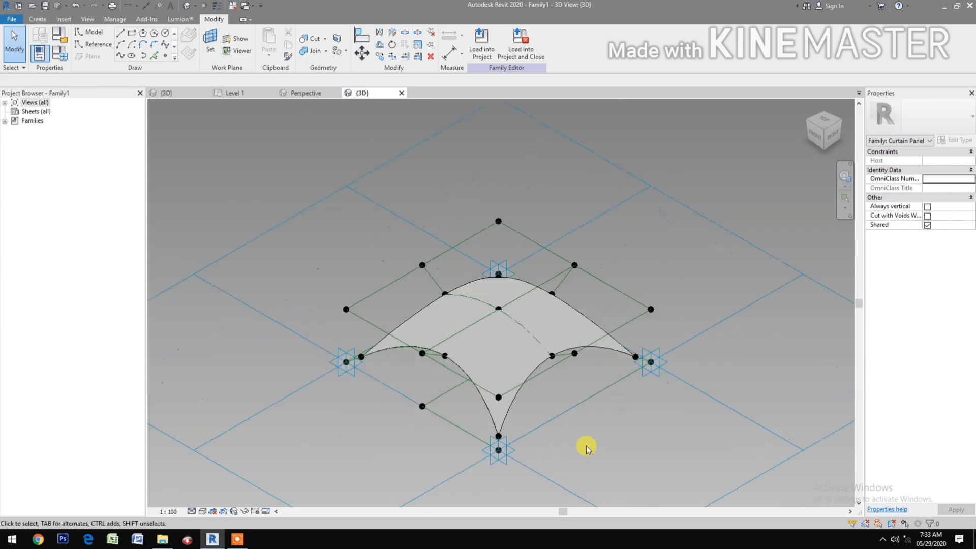
middle_click_drag(619, 453, 752, 462)
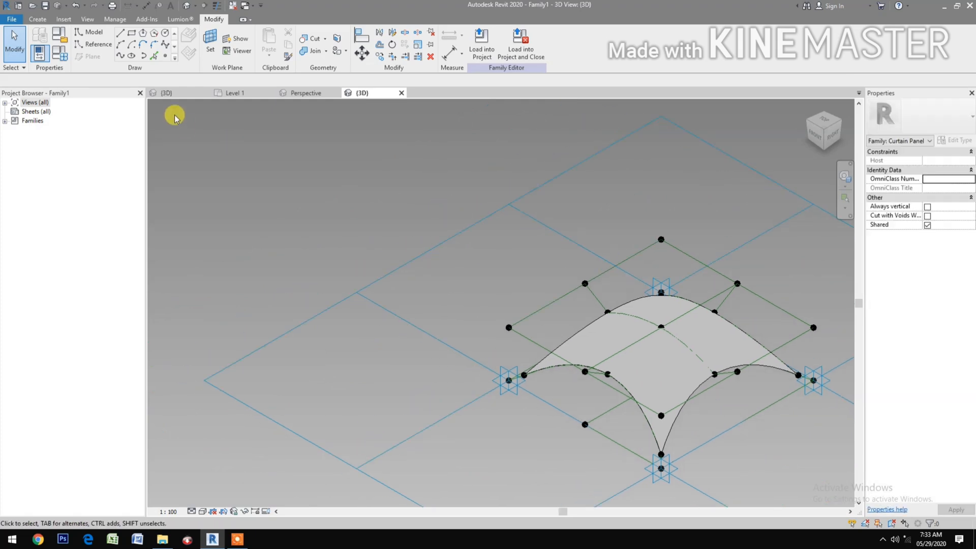
left_click(57, 54)
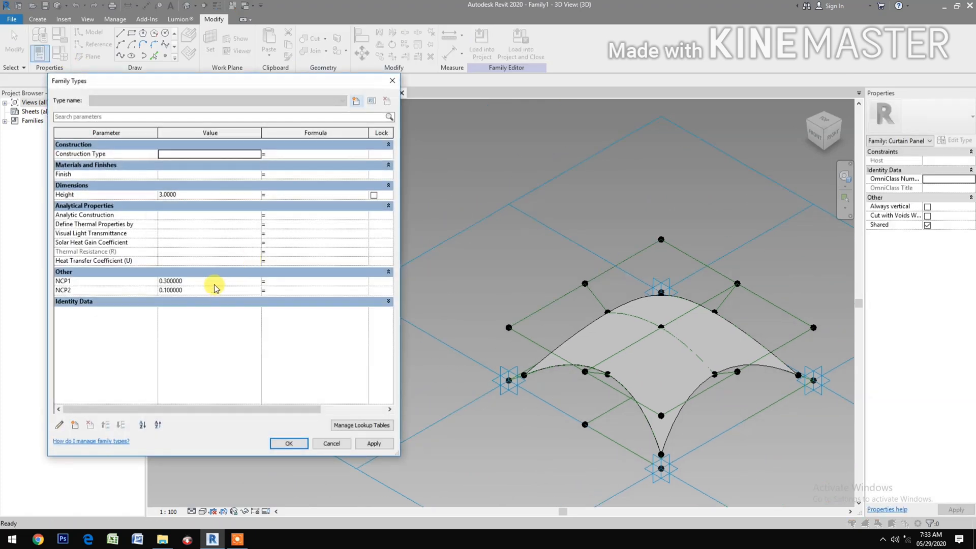
left_click(204, 195)
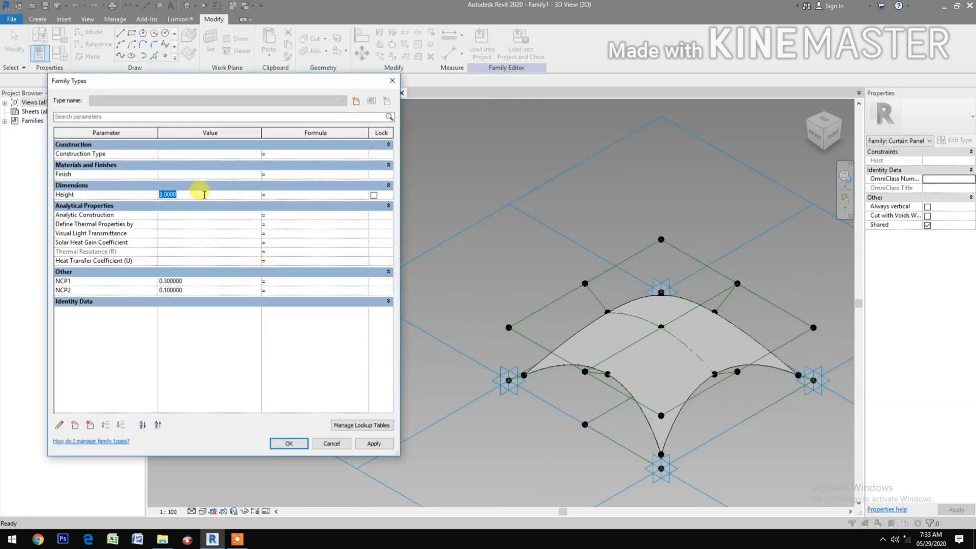
type("5")
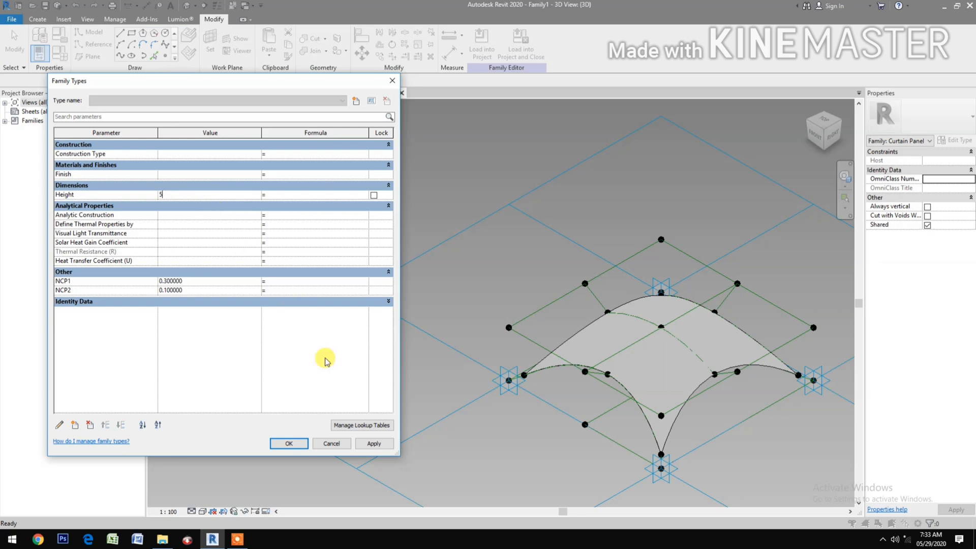
left_click(390, 450)
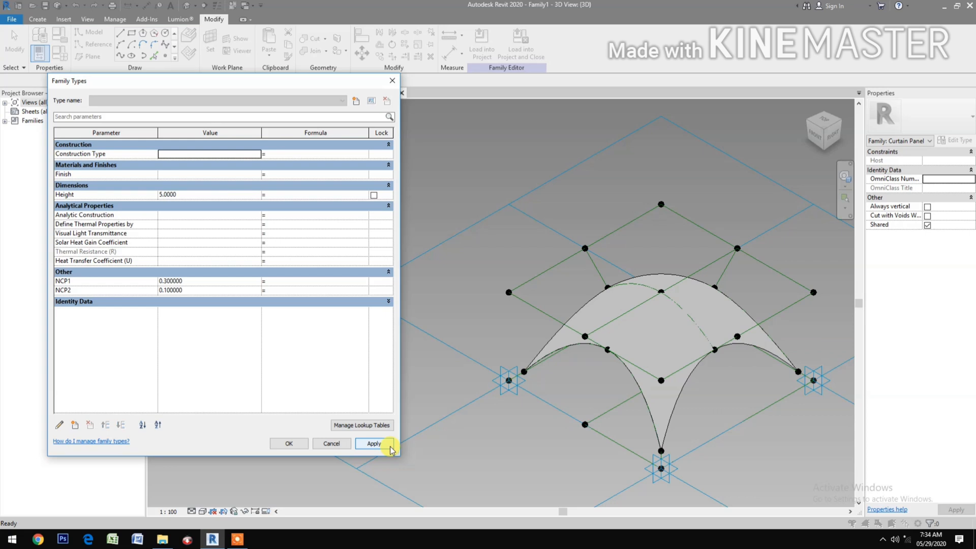
Step: Set NCP1 to 0.4 and NCP2 to 0.15, apply each value and accept the family types
left_click(200, 282)
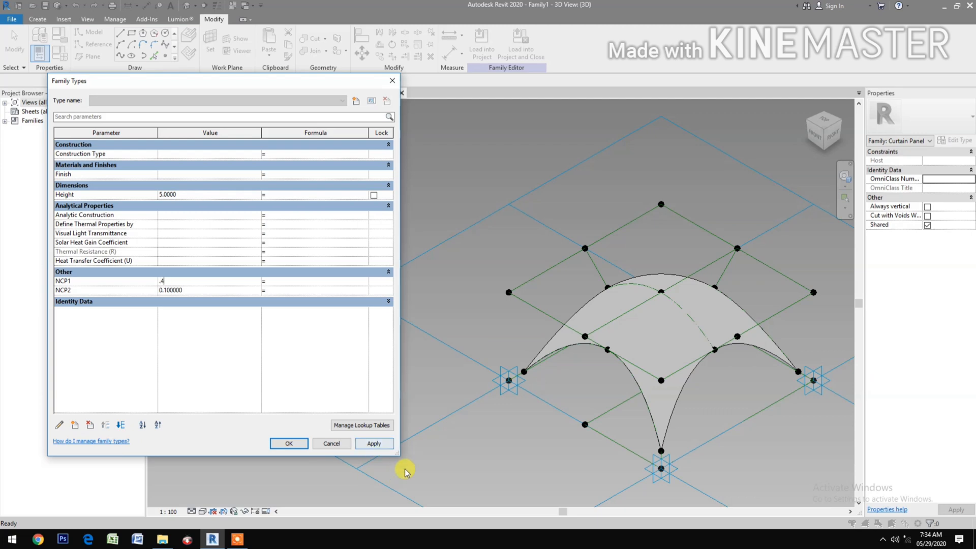
left_click(385, 449)
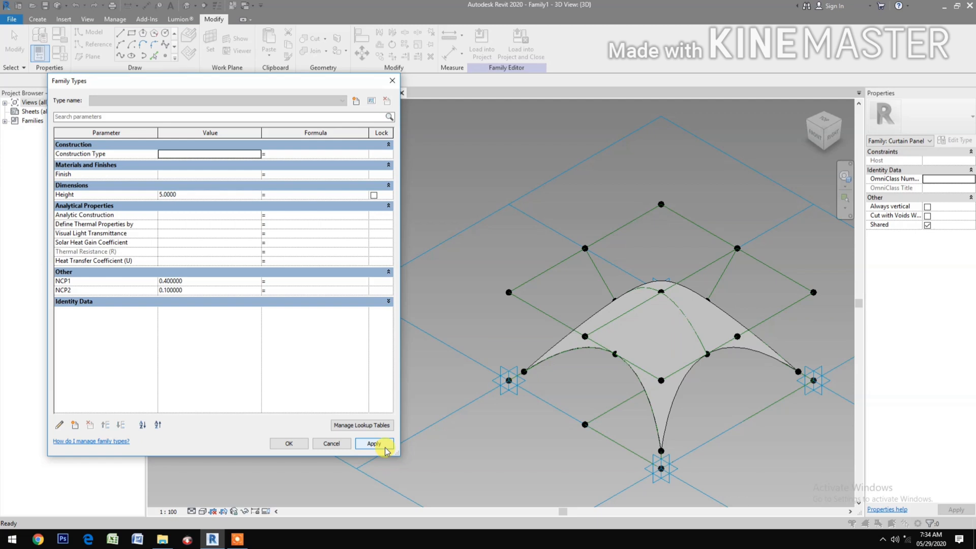
left_click(207, 290)
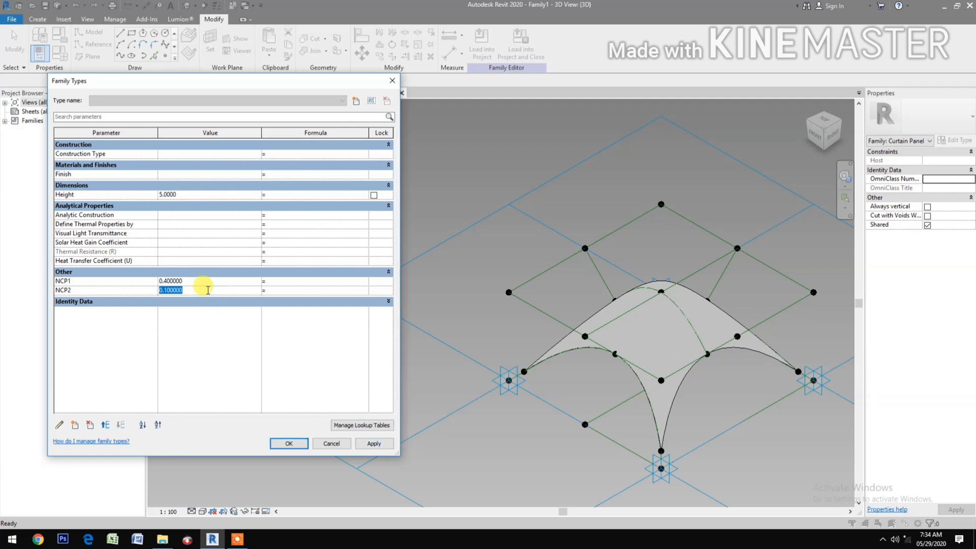
type(".15")
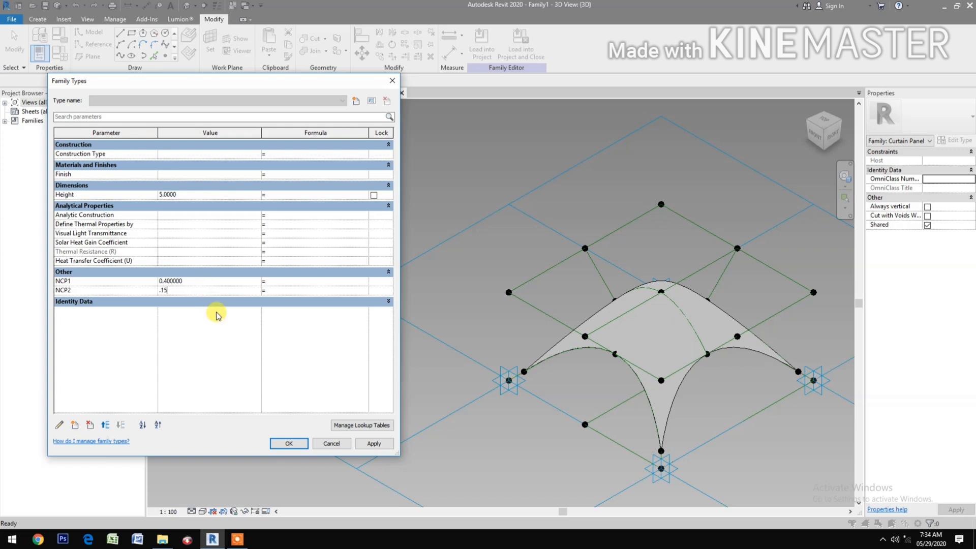
left_click(391, 447)
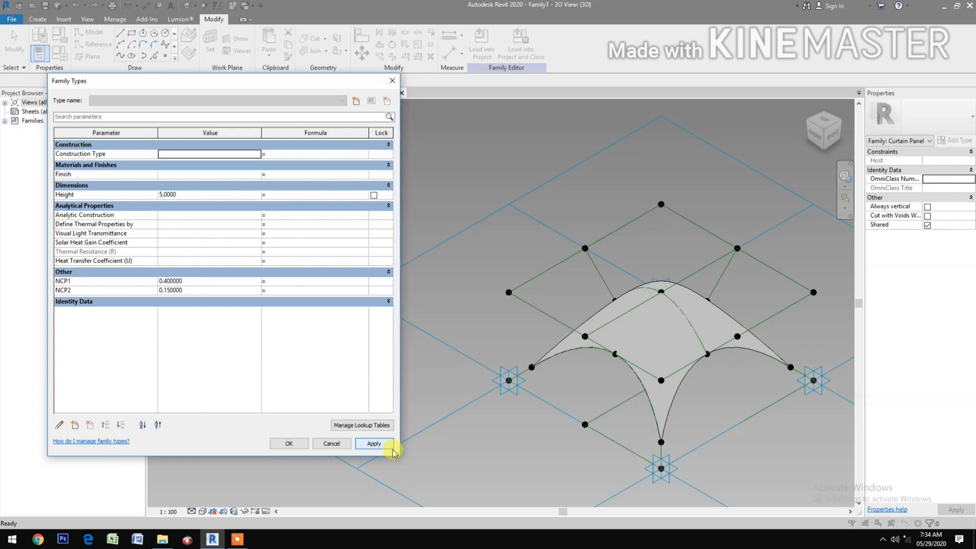
left_click(285, 445)
middle_click_drag(500, 448, 386, 405)
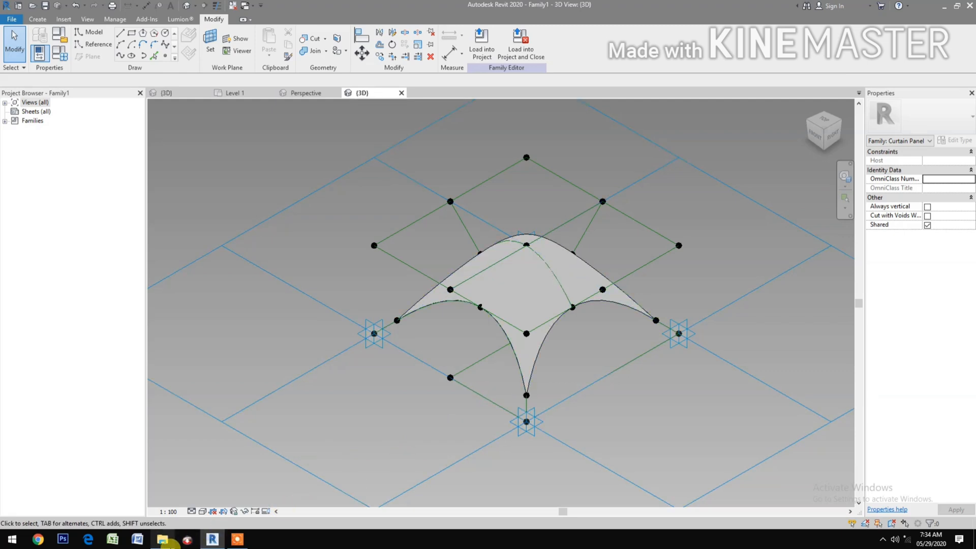
Step: Switch to File Explorer and open the Adaptive 2 Points Pipe 100.rfa family from the Generic Model folder
left_click(164, 540)
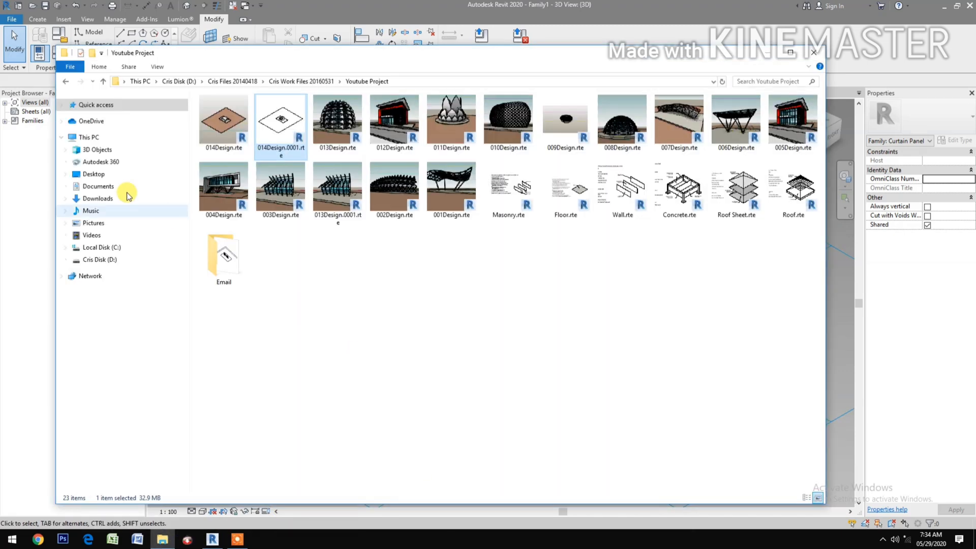
left_click(62, 105)
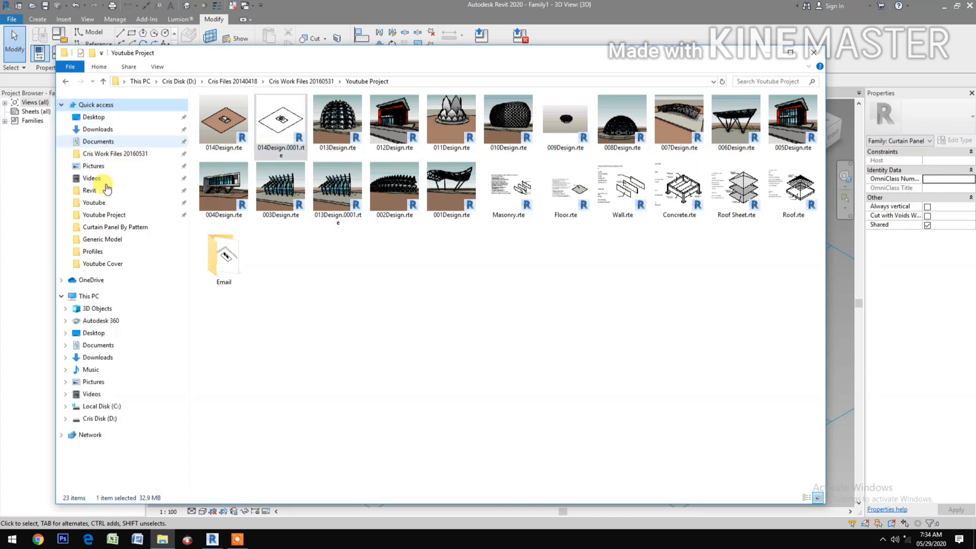
left_click(122, 154)
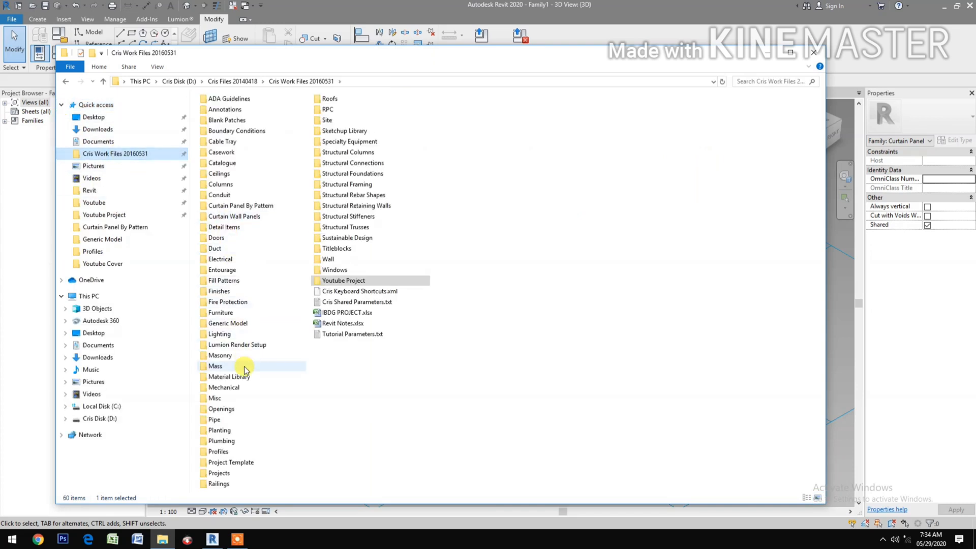
double_click(233, 323)
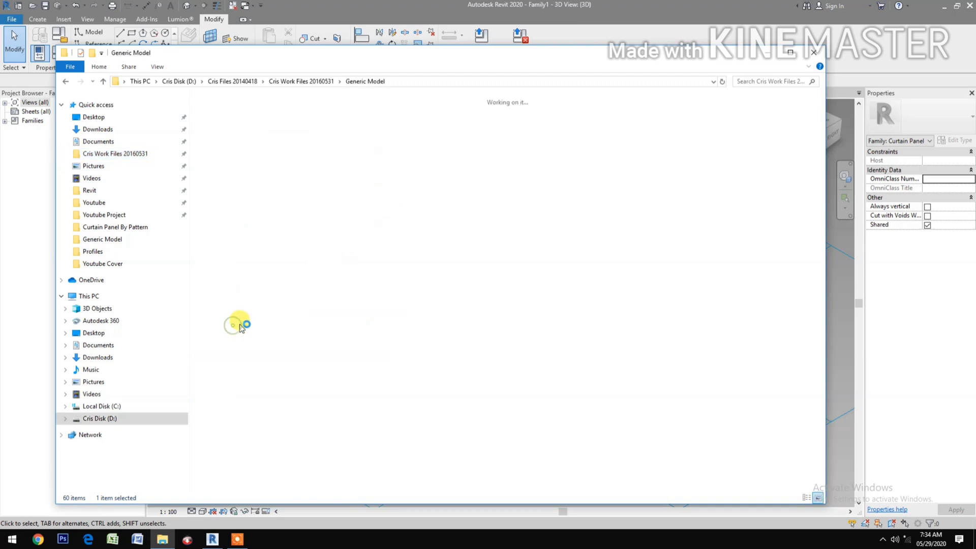
left_click(233, 325)
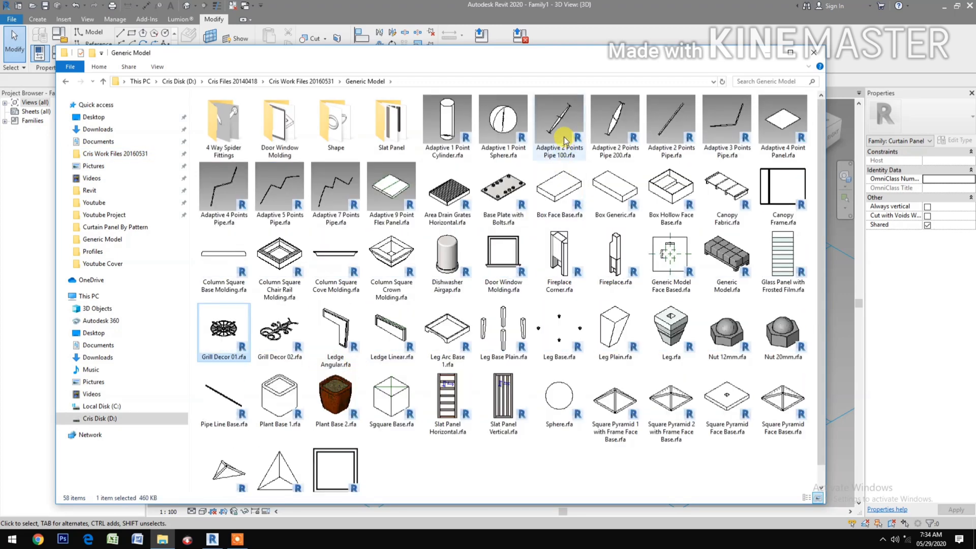
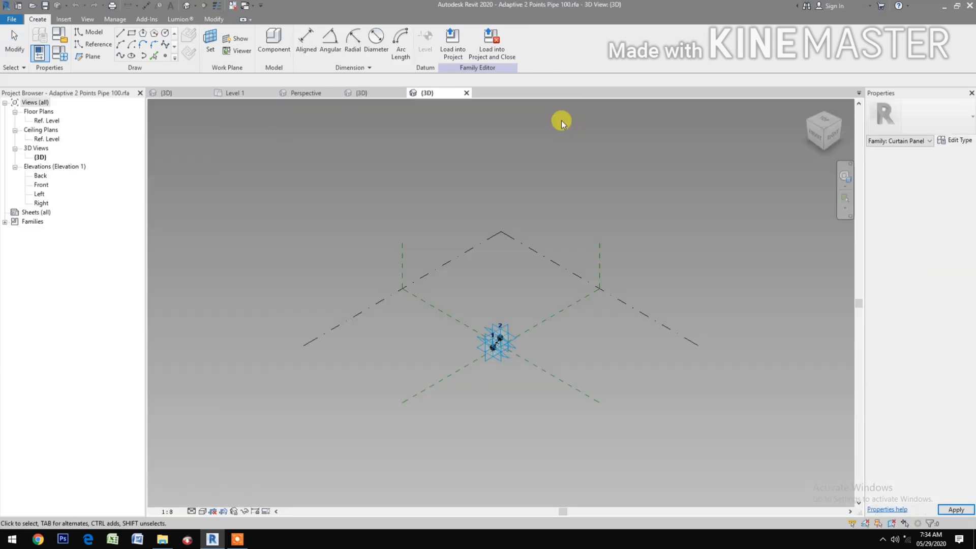
Step: Load the pipe family into Family1 only, excluding 014Design.rte, and close the pipe family
scroll(491, 351, "up", 7)
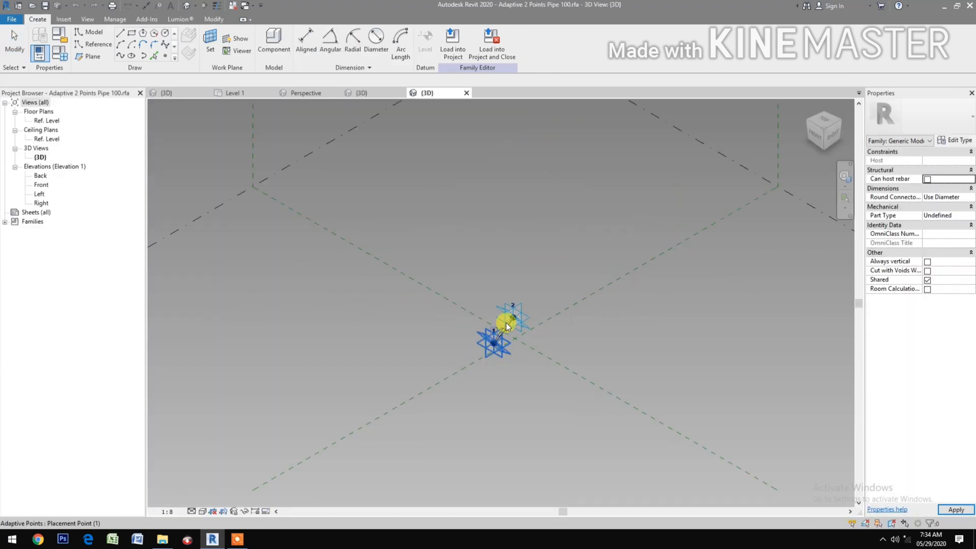
scroll(588, 290, "up", 3)
scroll(464, 394, "up", 3)
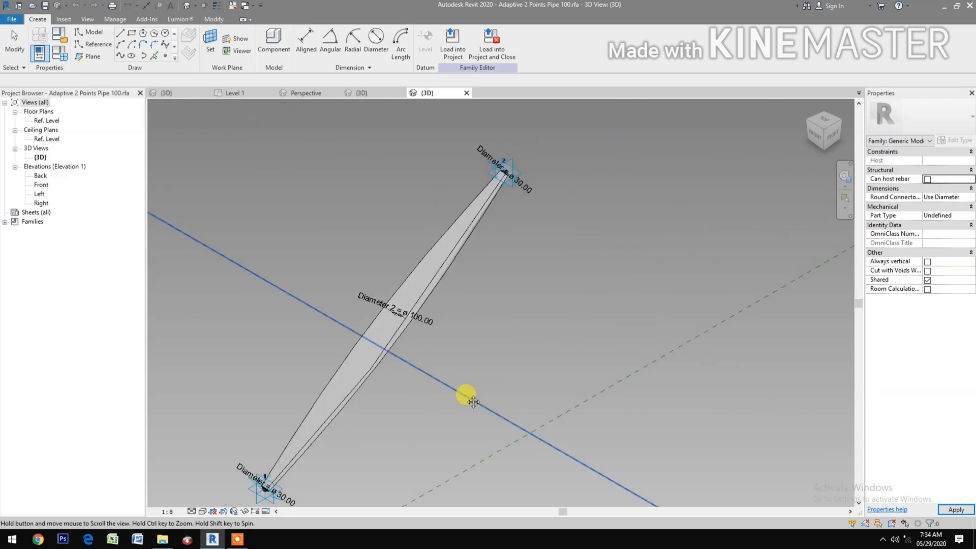
scroll(468, 388, "down", 1)
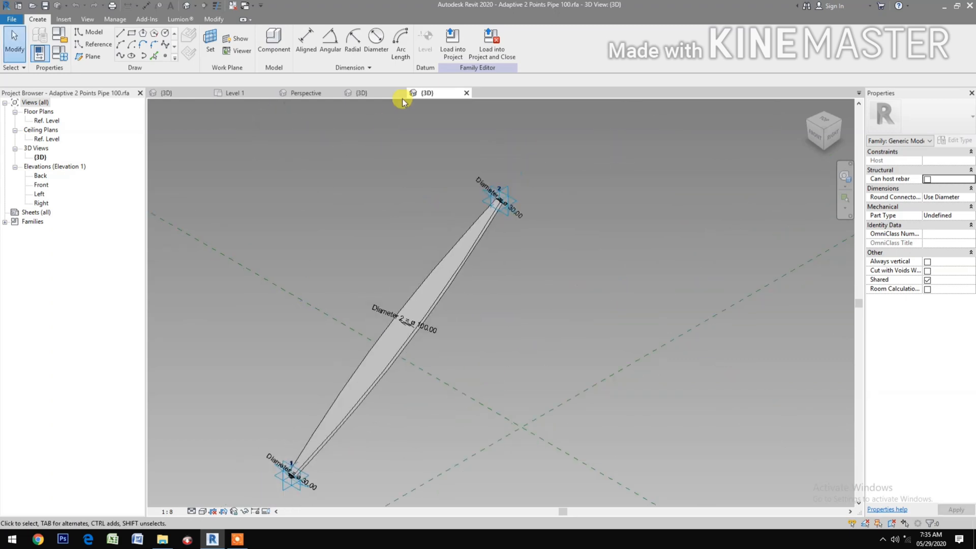
left_click(486, 61)
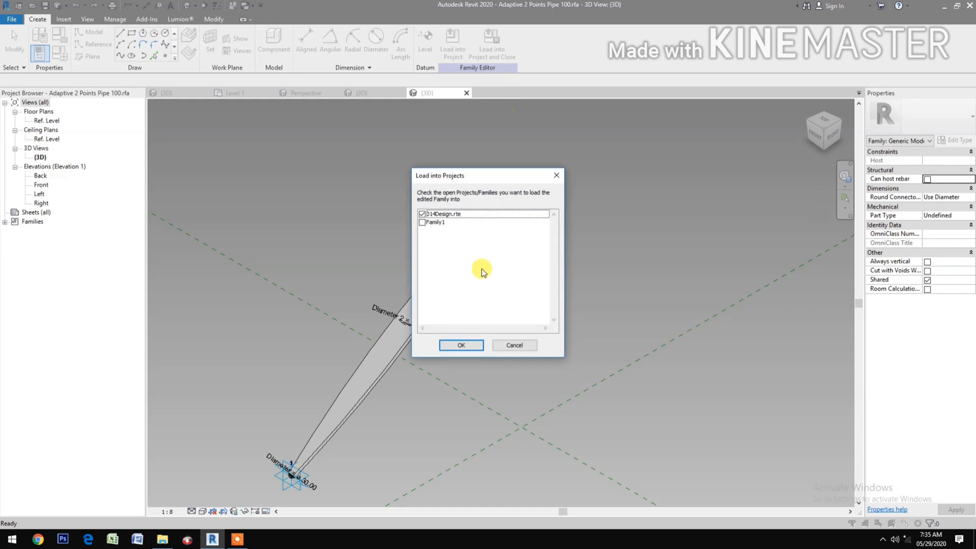
left_click(425, 222)
left_click(425, 223)
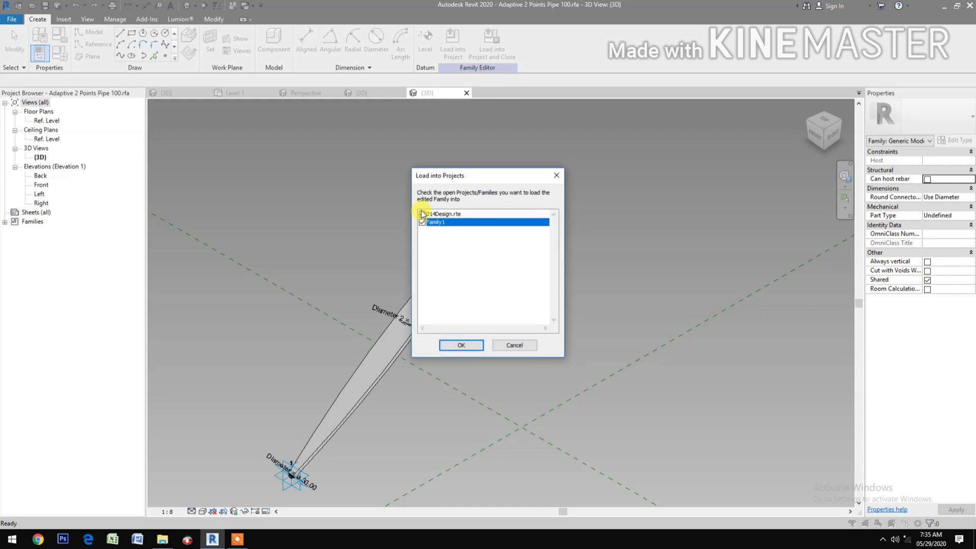
left_click(424, 215)
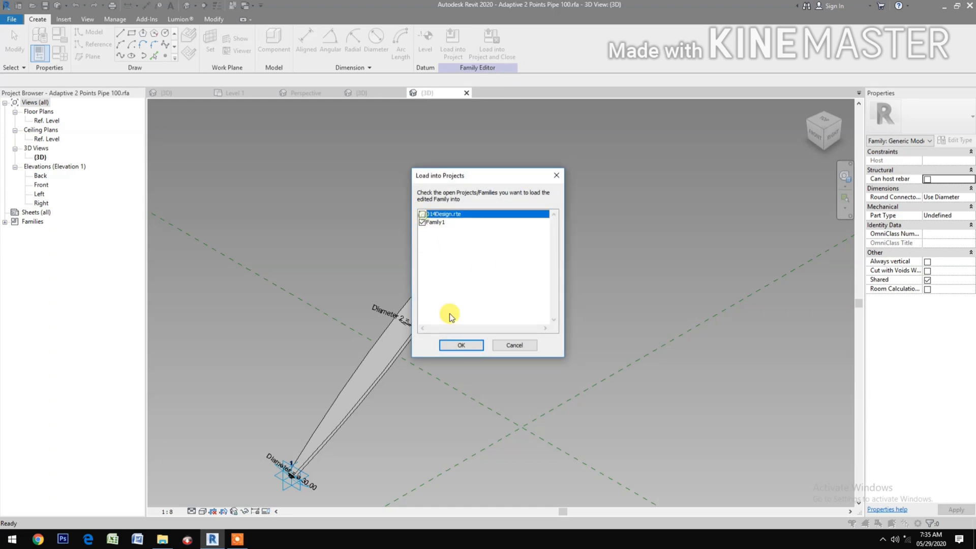
left_click(455, 344)
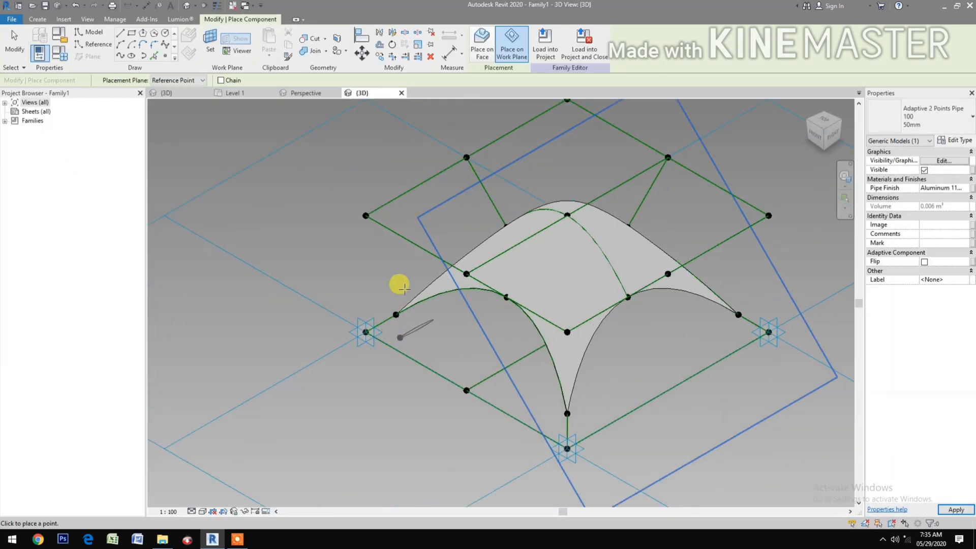
Step: Set the pipe component's placement to faces and turn on thin line display
scroll(391, 329, "up", 2)
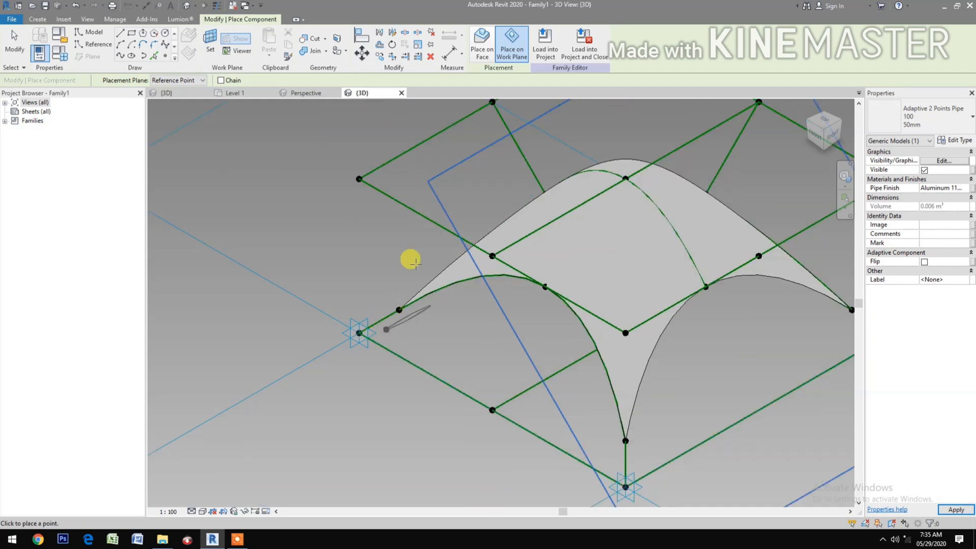
left_click(481, 53)
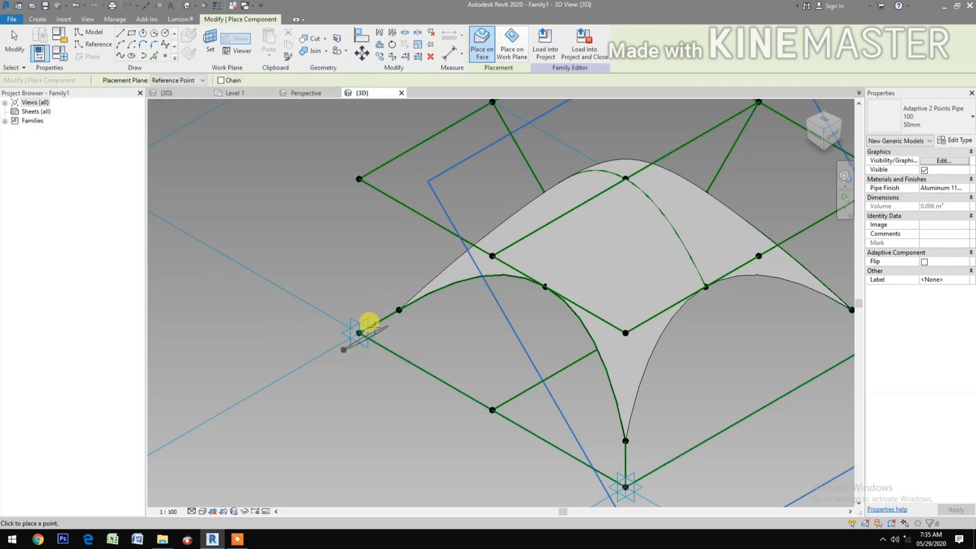
scroll(435, 405, "up", 3)
left_click(405, 400)
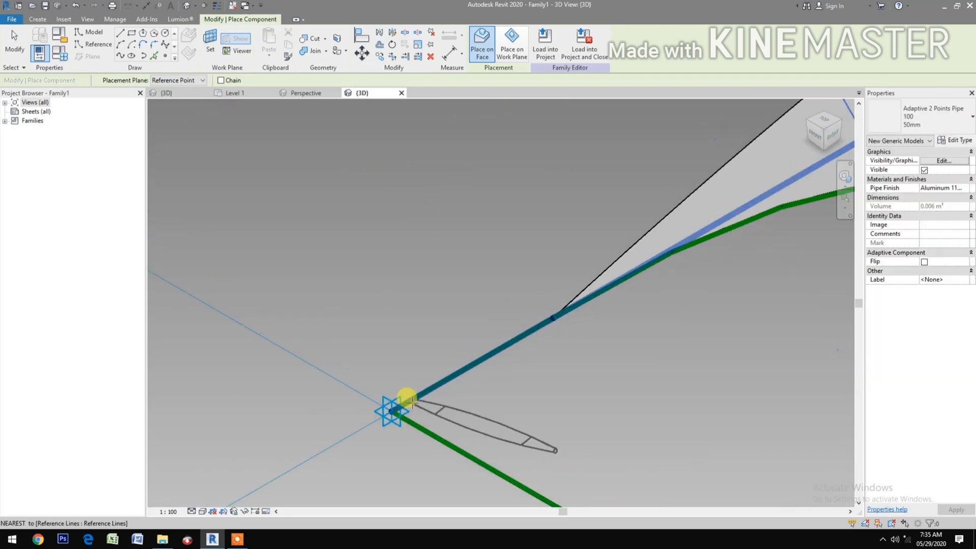
key("l")
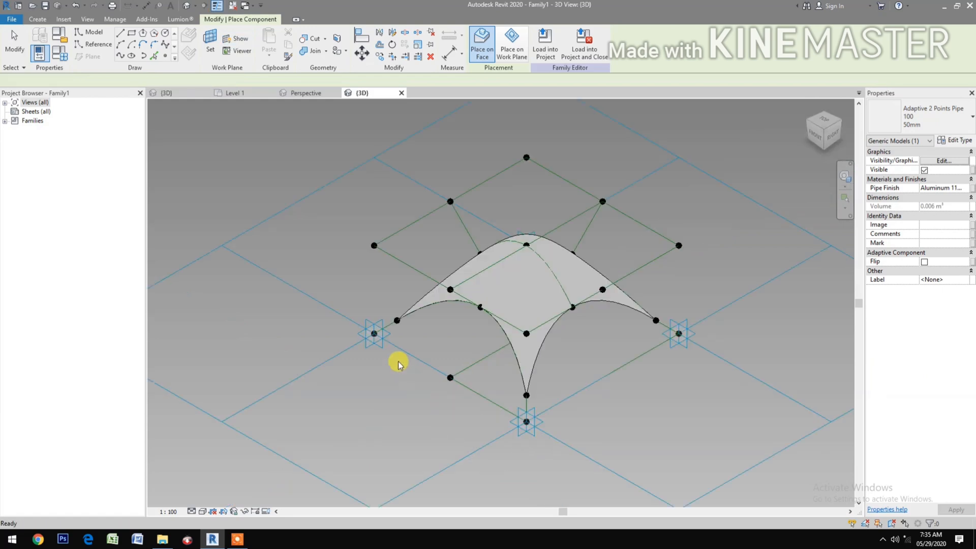
Step: Try to place a pipe from the left corner's adaptive point to the canopy's nearest tip point
scroll(398, 364, "up", 2)
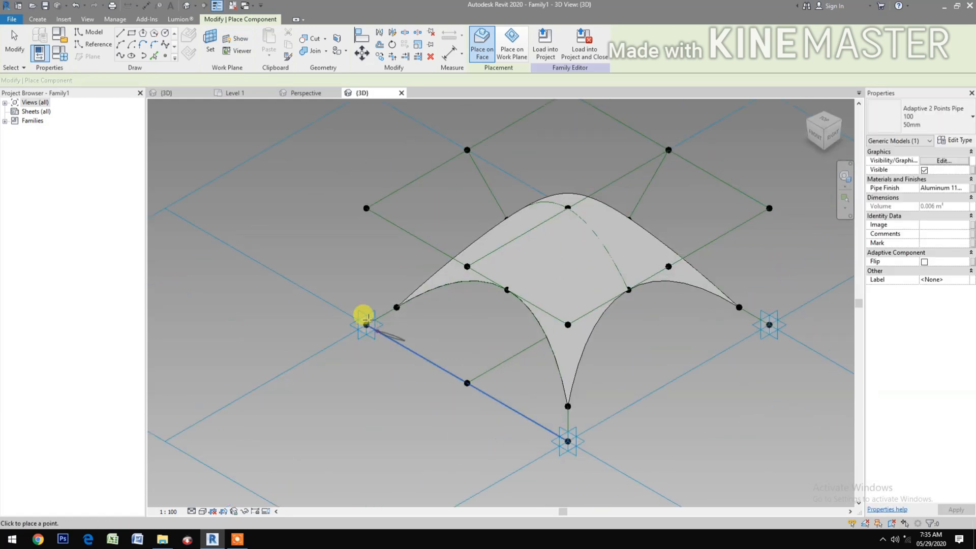
scroll(366, 318, "up", 4)
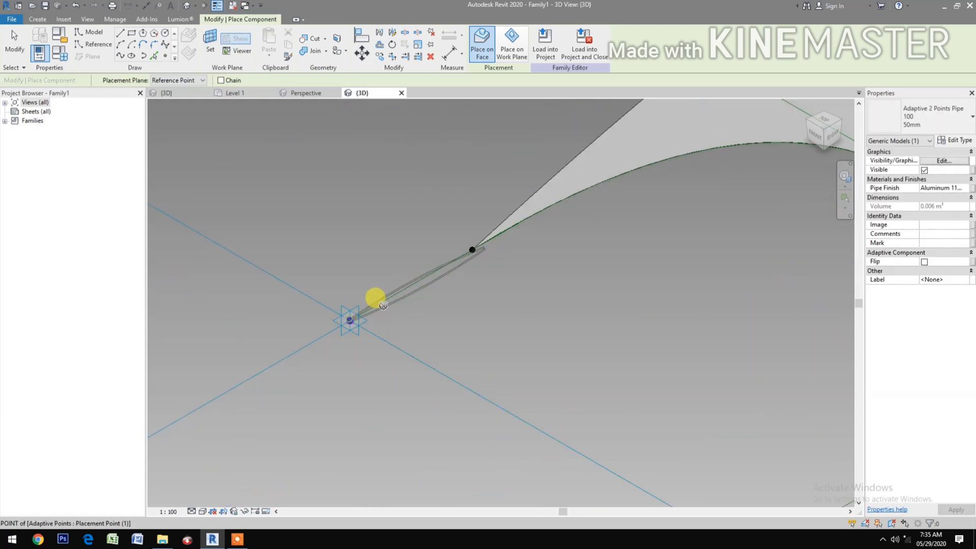
left_click(467, 253)
key("Escape")
key("Escape")
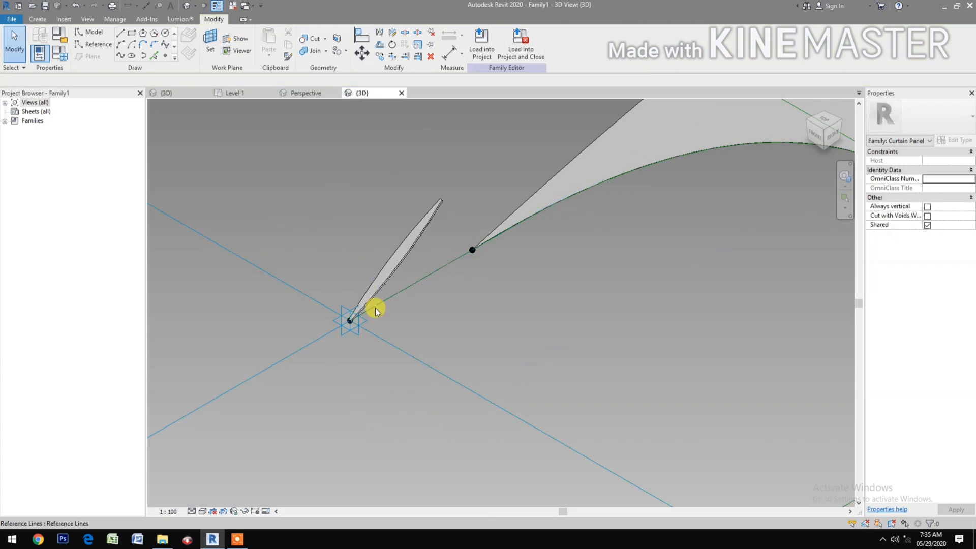
Step: Delete the misplaced pipe at the canopy's left corner
middle_click_drag(376, 312, 389, 344)
left_click(432, 293)
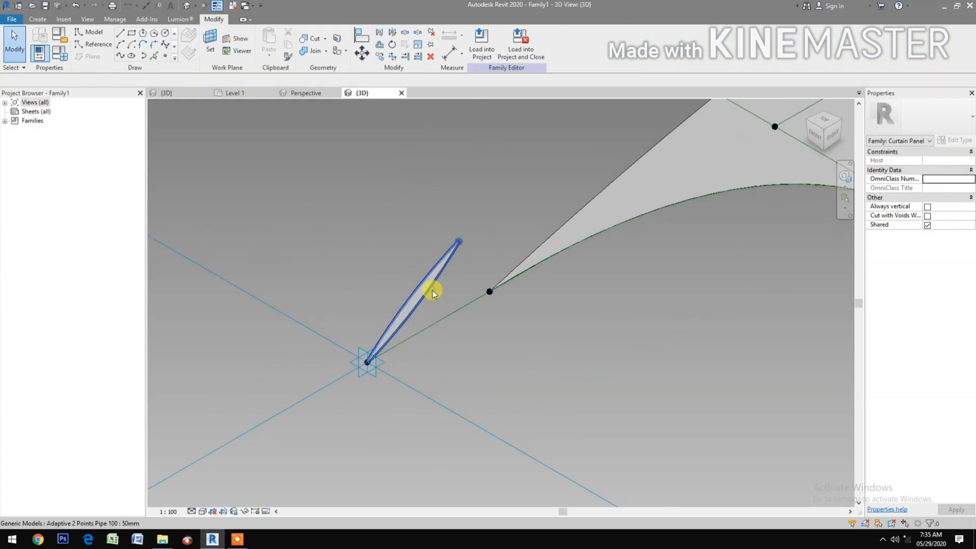
key("Delete")
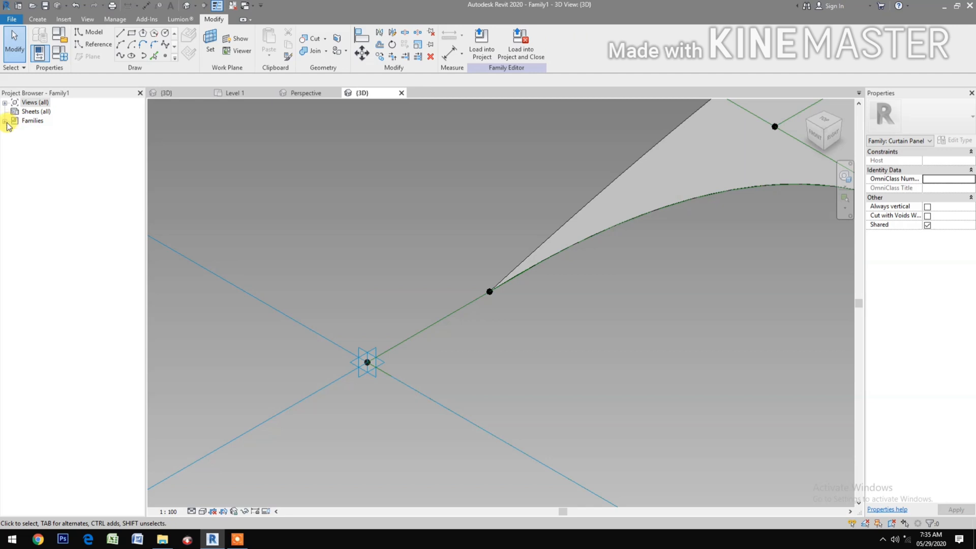
Step: Place the 50mm type of Adaptive 2 Points Pipe 100 from the left corner's adaptive point to the adjacent canopy tip point
left_click(5, 121)
scroll(394, 348, "up", 3)
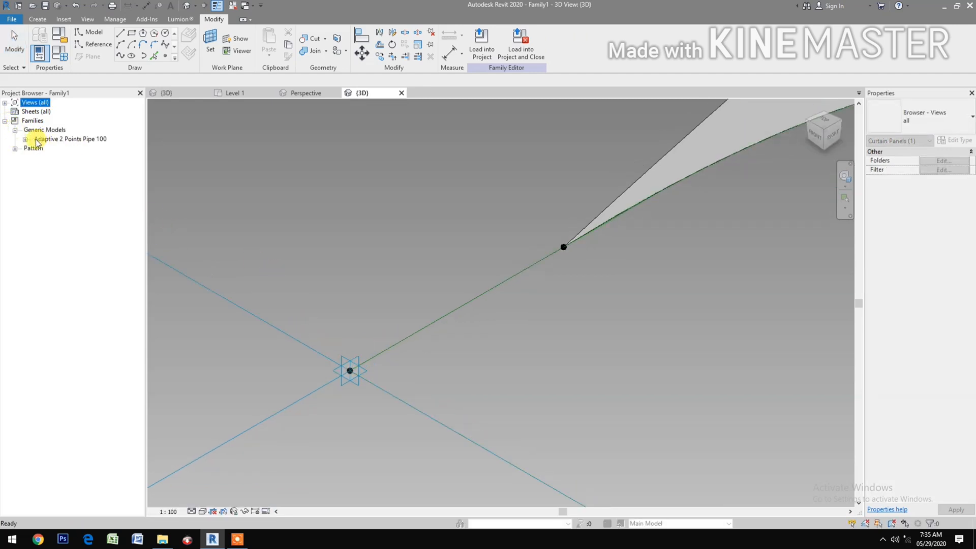
left_click(24, 139)
left_click(53, 148)
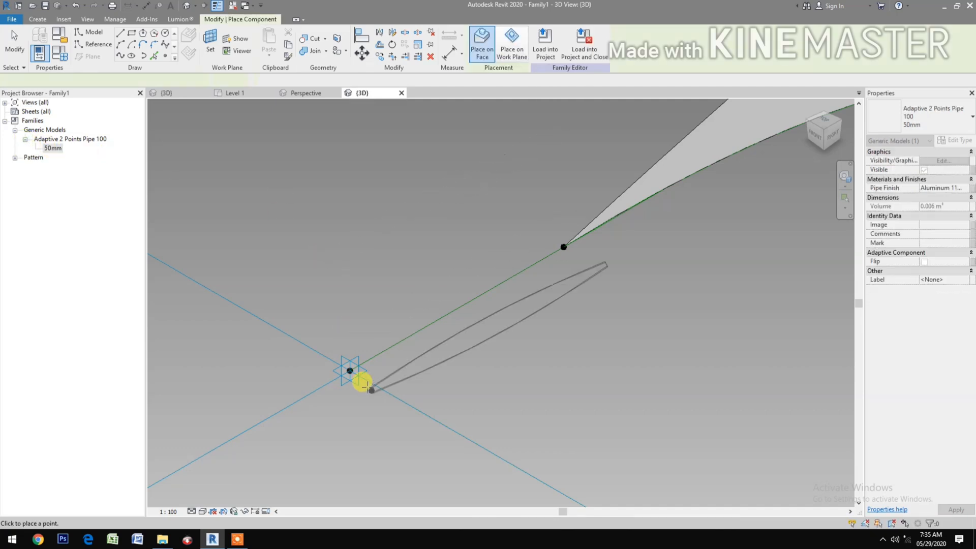
left_click(350, 370)
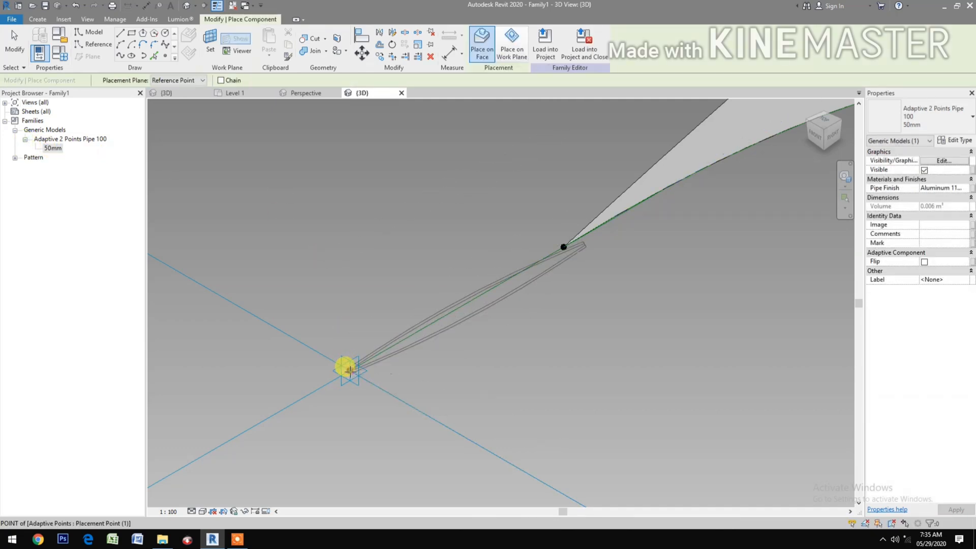
left_click(350, 370)
left_click(564, 248)
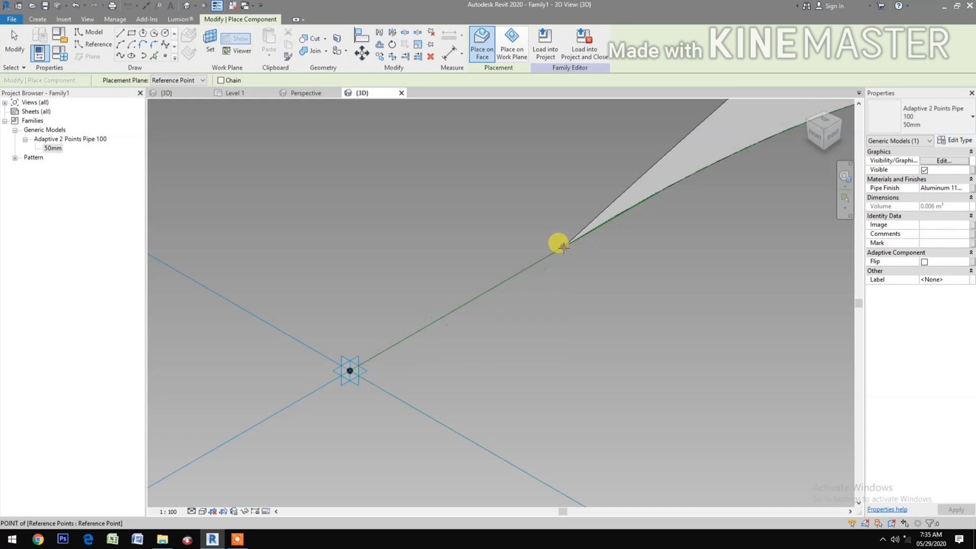
Step: Place another 50mm pipe from the front corner's adaptive point to the canopy's front tip point
scroll(580, 280, "down", 5)
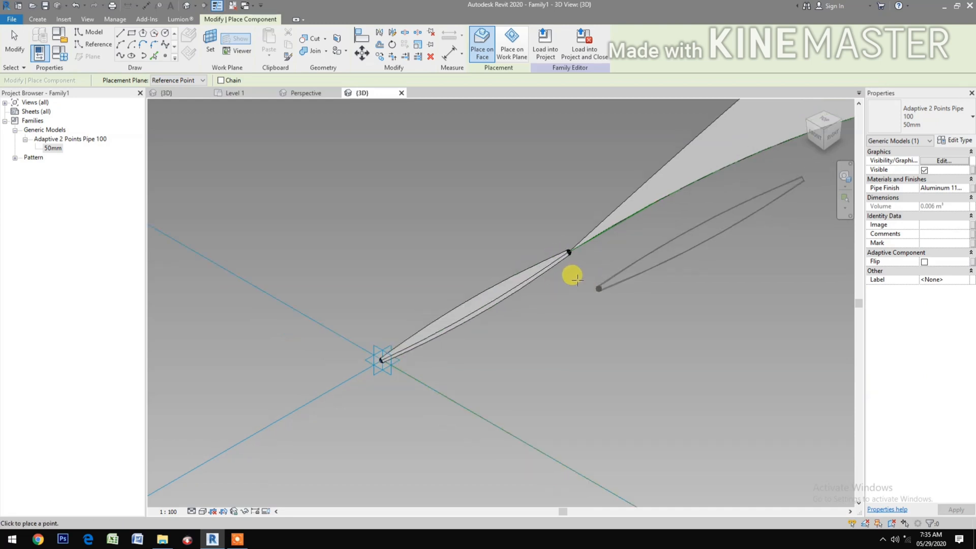
scroll(582, 311, "down", 2)
middle_click_drag(583, 311, 370, 195)
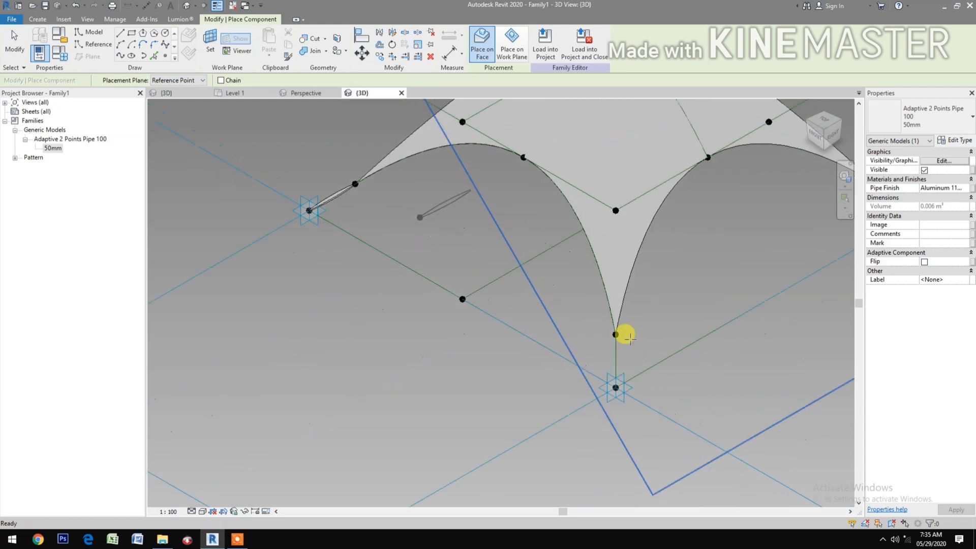
scroll(624, 364, "up", 5)
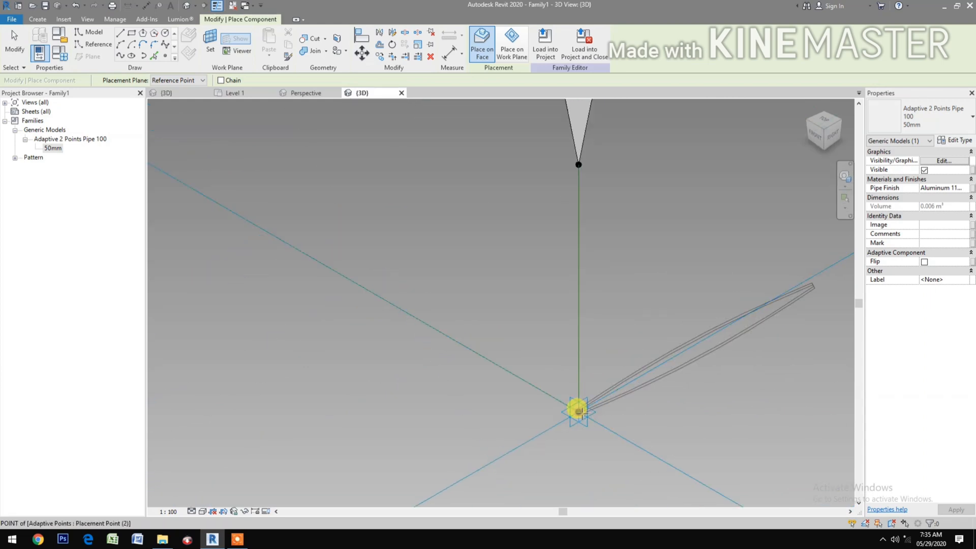
left_click(578, 411)
left_click(578, 163)
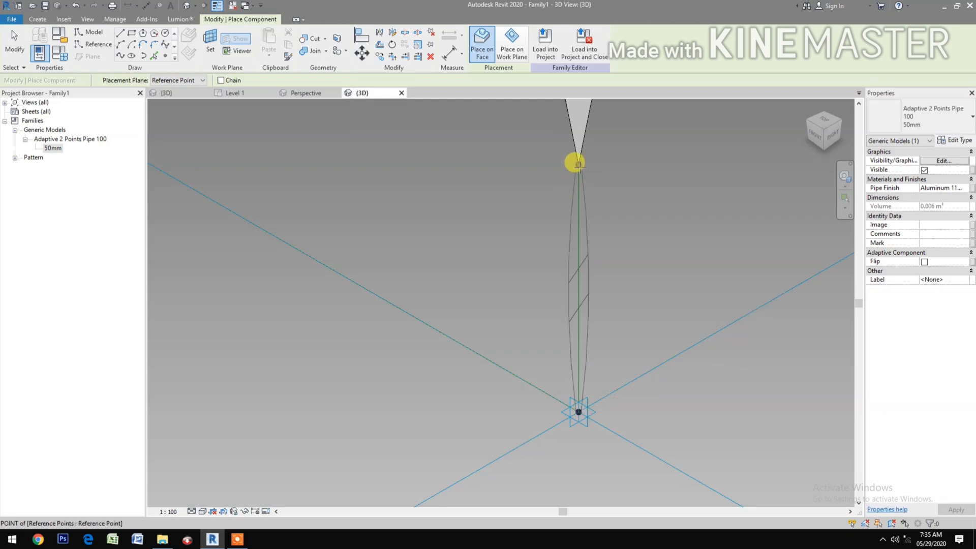
Step: Place a 50mm Adaptive 2 Points Pipe 100 from the right corner's adaptive point to the adjacent canopy tip point
scroll(580, 303, "down", 2)
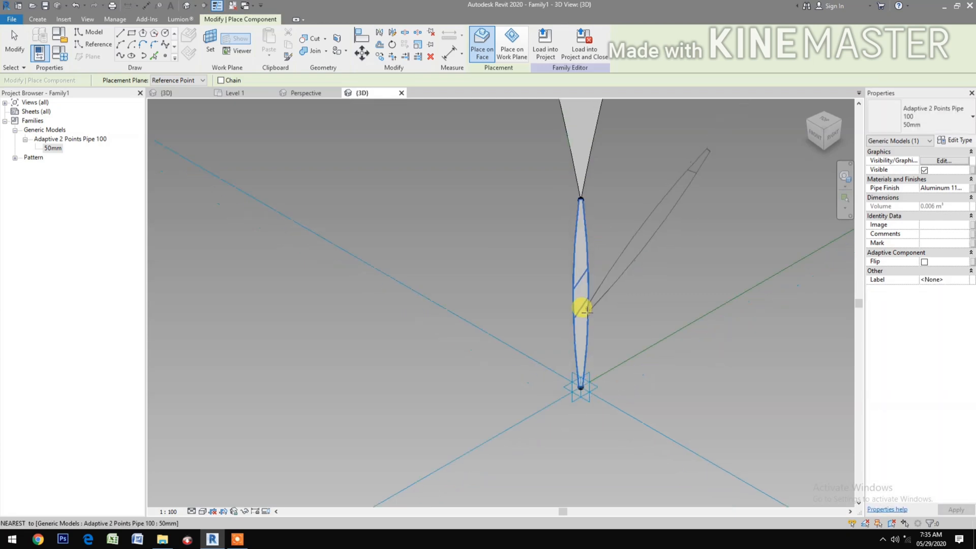
middle_click_drag(684, 350, 401, 459, "shift")
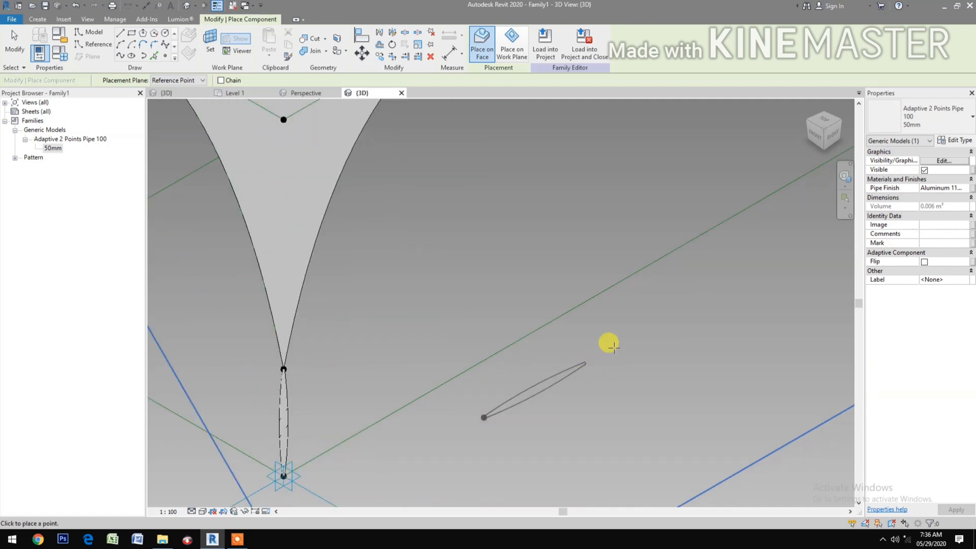
scroll(485, 412, "down", 4)
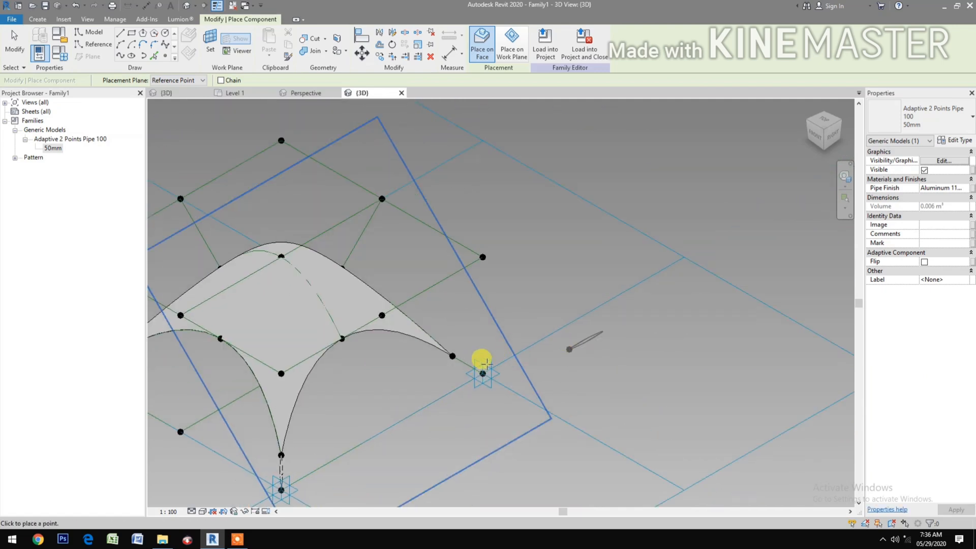
scroll(483, 361, "up", 4)
scroll(390, 398, "up", 1)
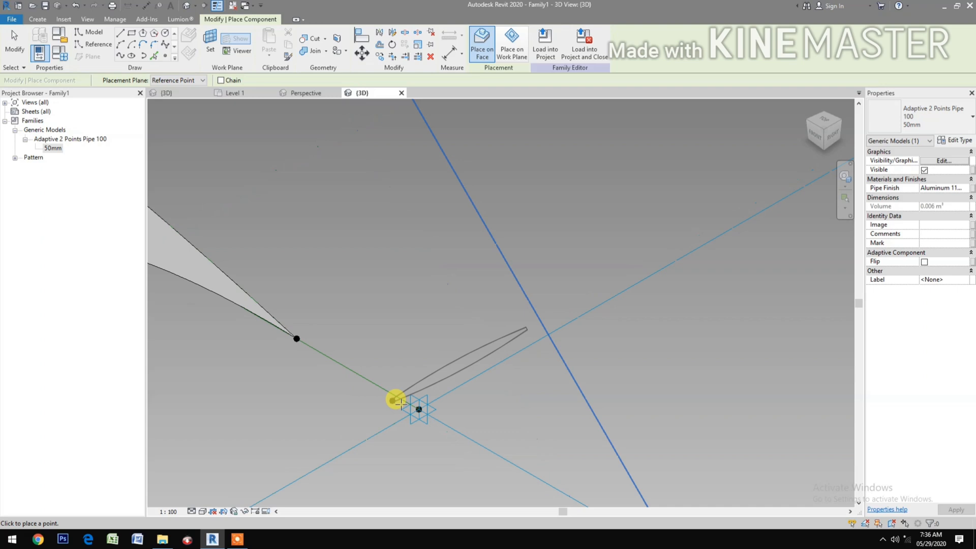
scroll(436, 417, "up", 2)
left_click(441, 415)
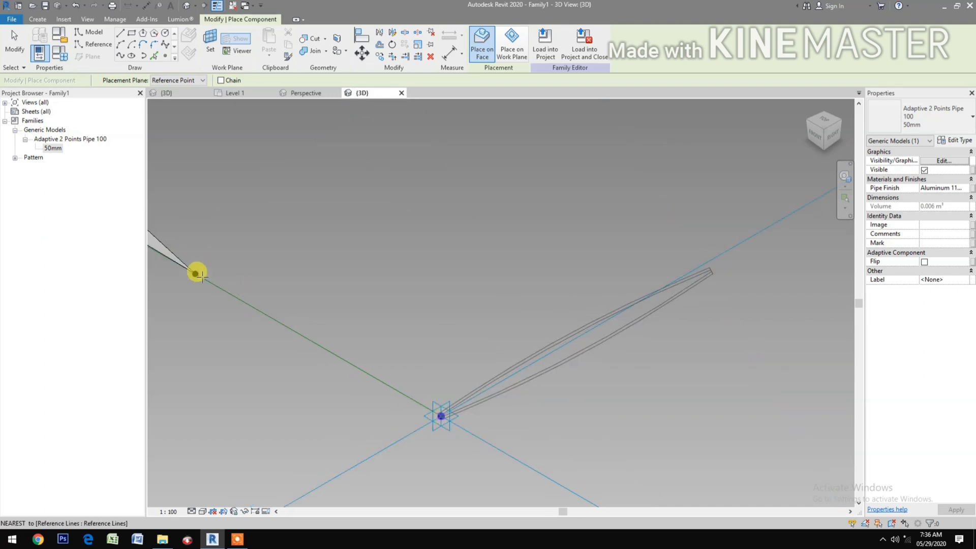
left_click(195, 273)
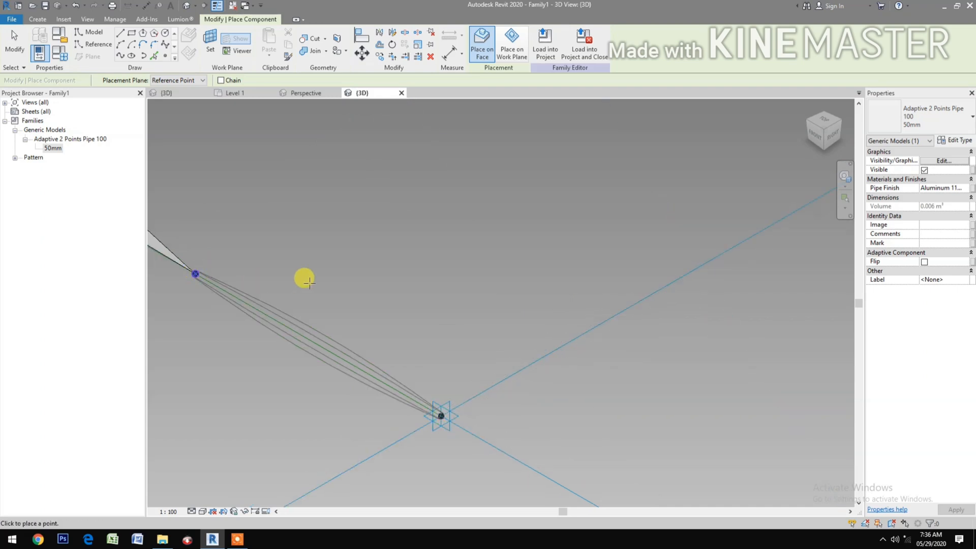
key("Escape")
key("Escape")
scroll(439, 331, "down", 6)
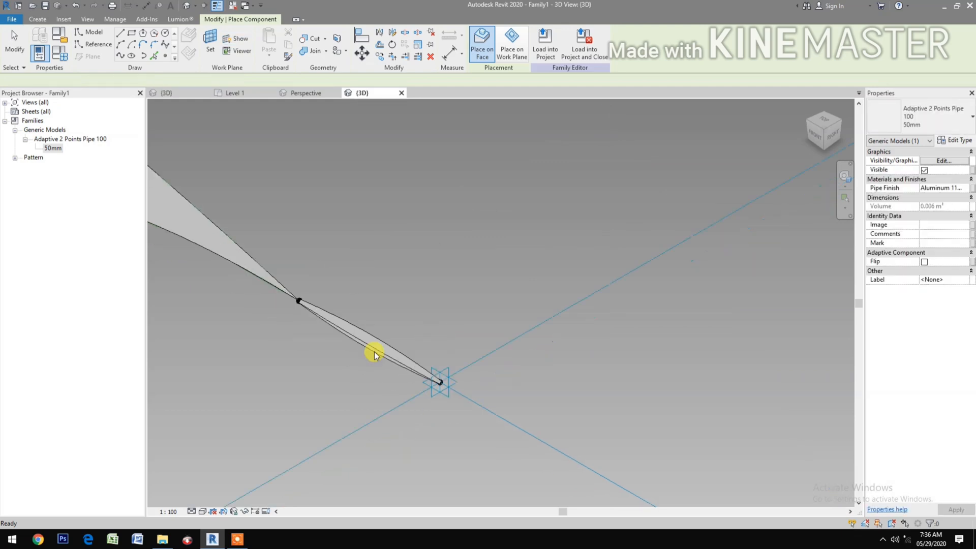
Step: Place the last 50mm pipe between the remaining corner's adaptive point, Placement Point (4), and its canopy tip point
left_click(838, 122)
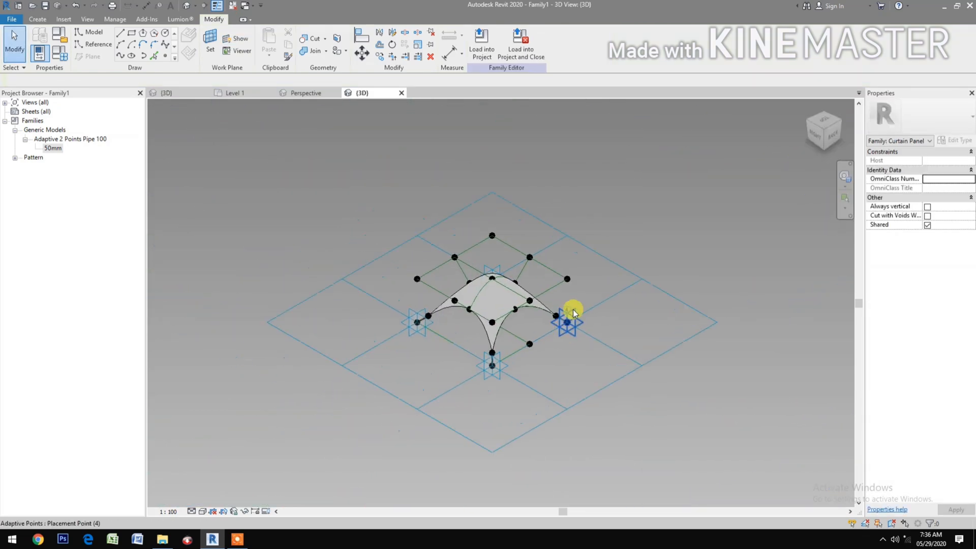
scroll(575, 315, "up", 3)
scroll(569, 326, "up", 4)
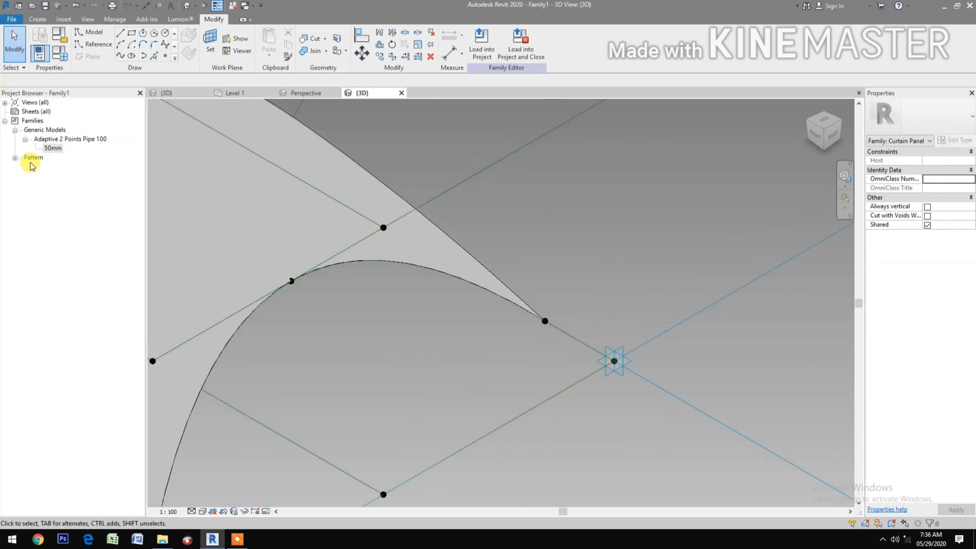
left_click_drag(53, 149, 602, 359)
scroll(613, 358, "up", 4)
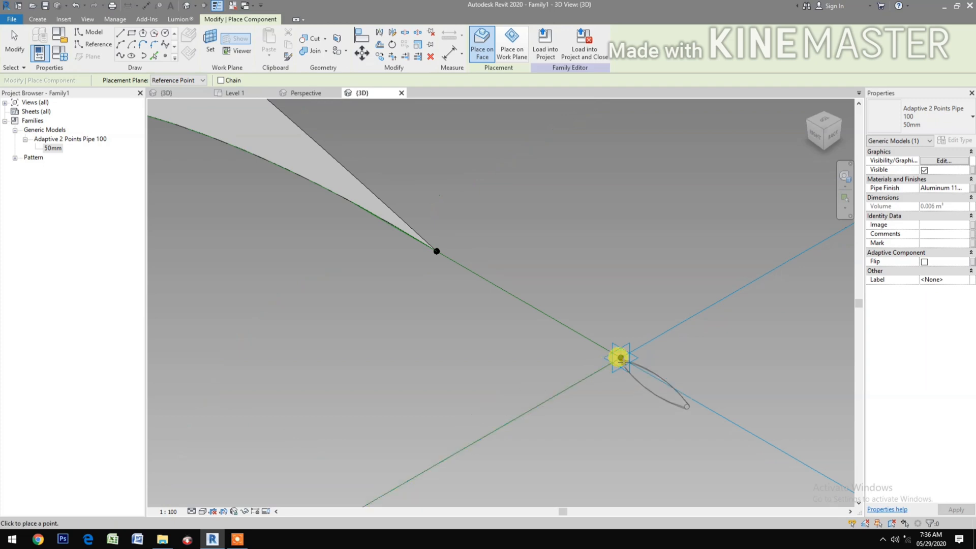
left_click(620, 357)
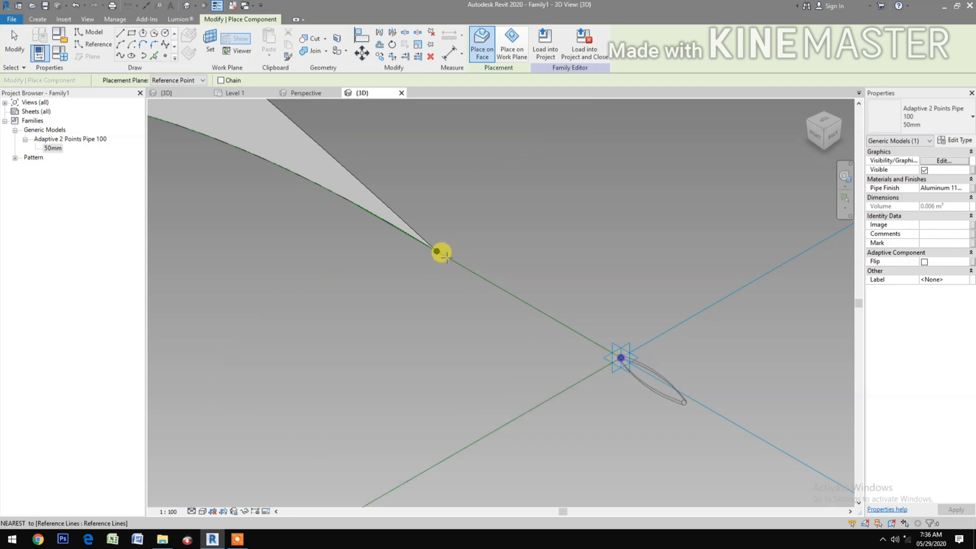
left_click(437, 251)
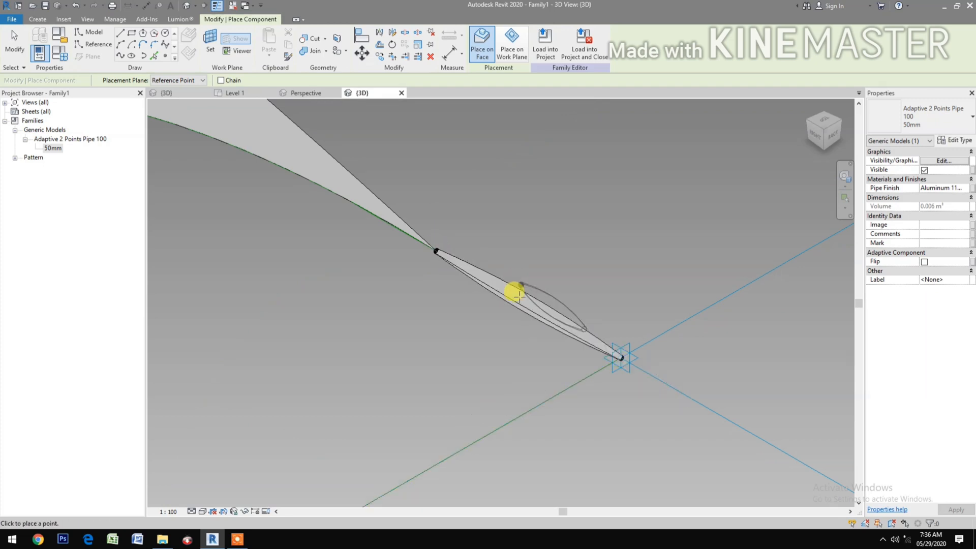
scroll(514, 290, "down", 1)
scroll(462, 351, "down", 2)
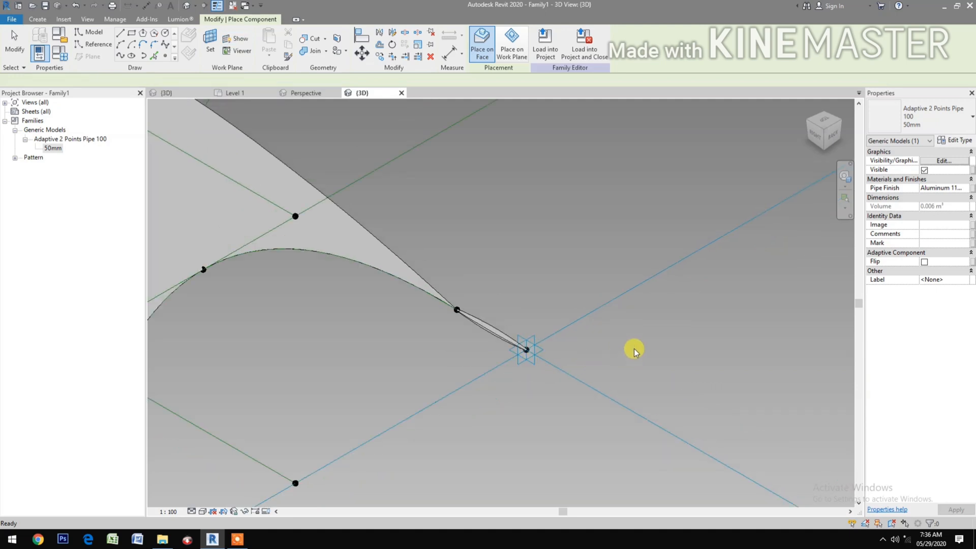
key("Escape")
scroll(508, 369, "down", 1)
middle_click_drag(587, 365, 735, 379)
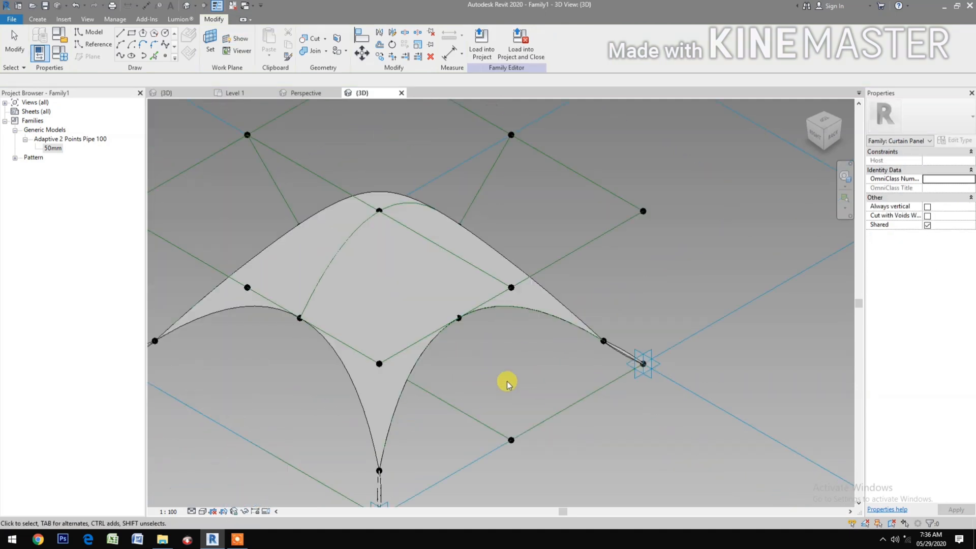
Step: Test how the canopy and pipes adapt by applying a value of 0.3 to the family parameter NCP2
middle_click_drag(508, 383, 577, 353)
scroll(570, 361, "down", 1)
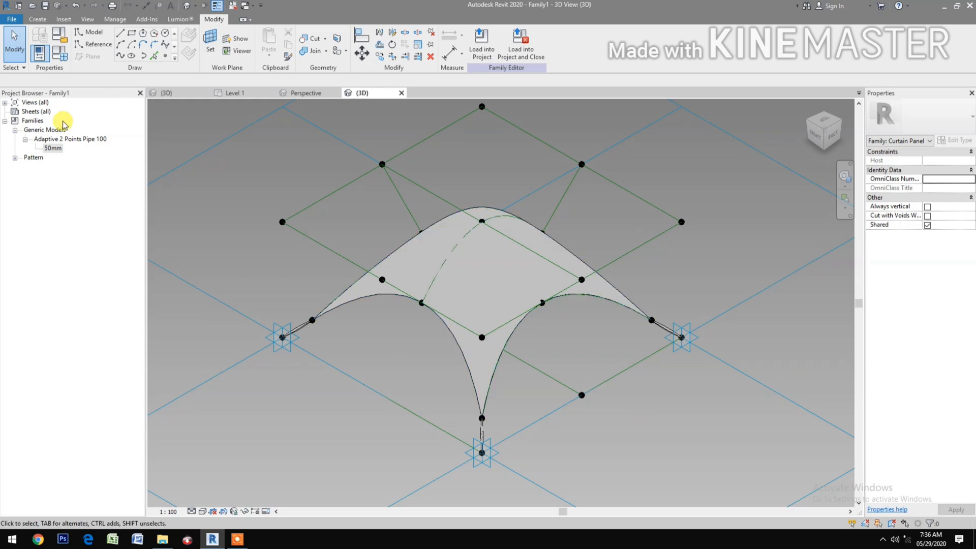
left_click(64, 54)
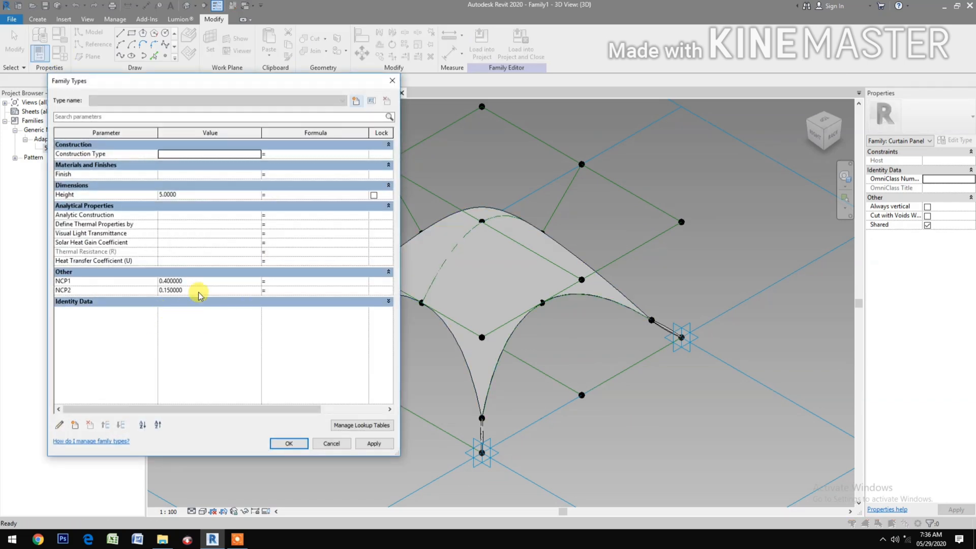
left_click(197, 290)
double_click(199, 290)
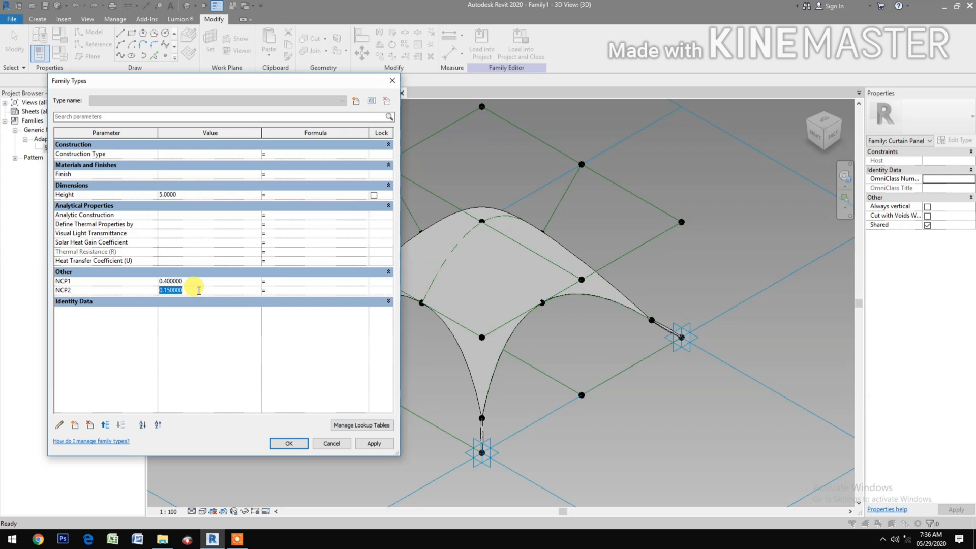
type(".3")
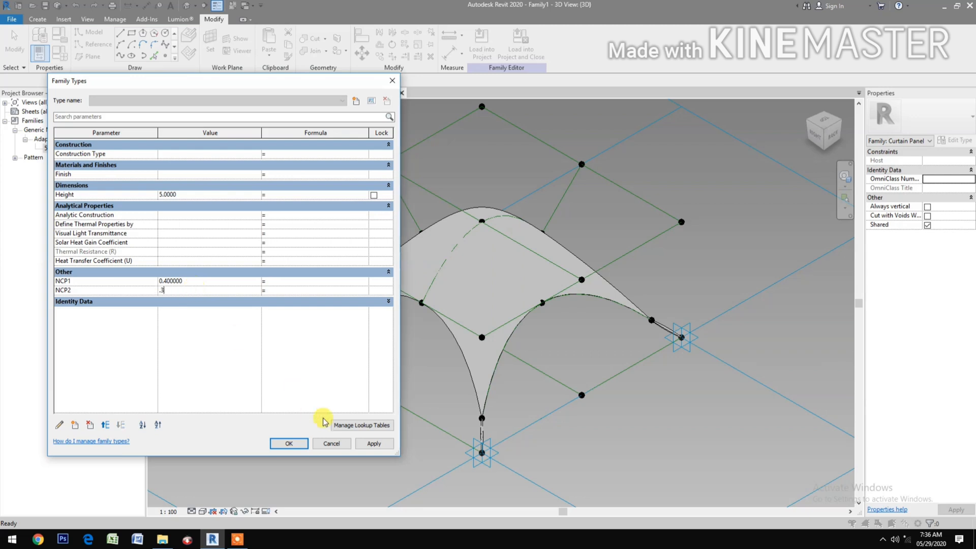
left_click(370, 446)
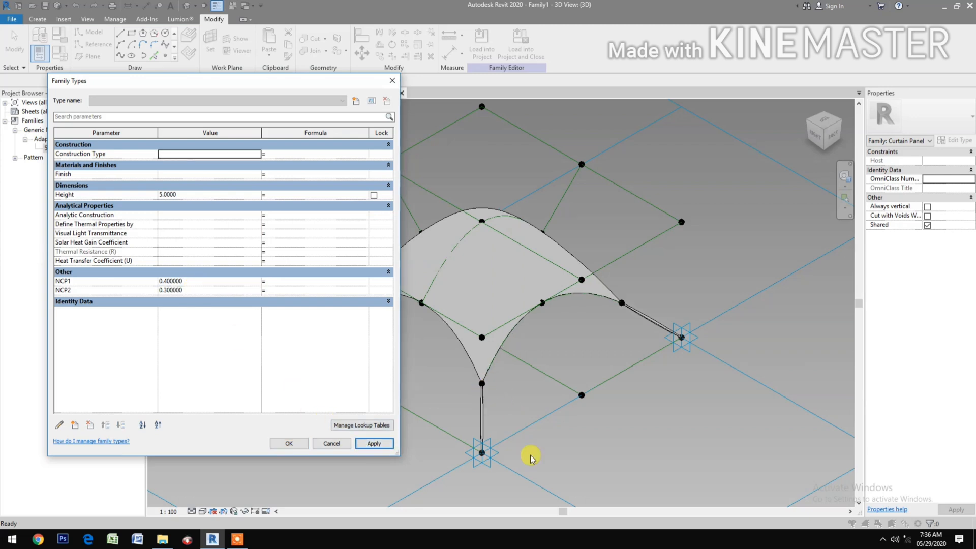
Step: Set the NCP2 parameter to 0.15 and accept the family type values
double_click(208, 289)
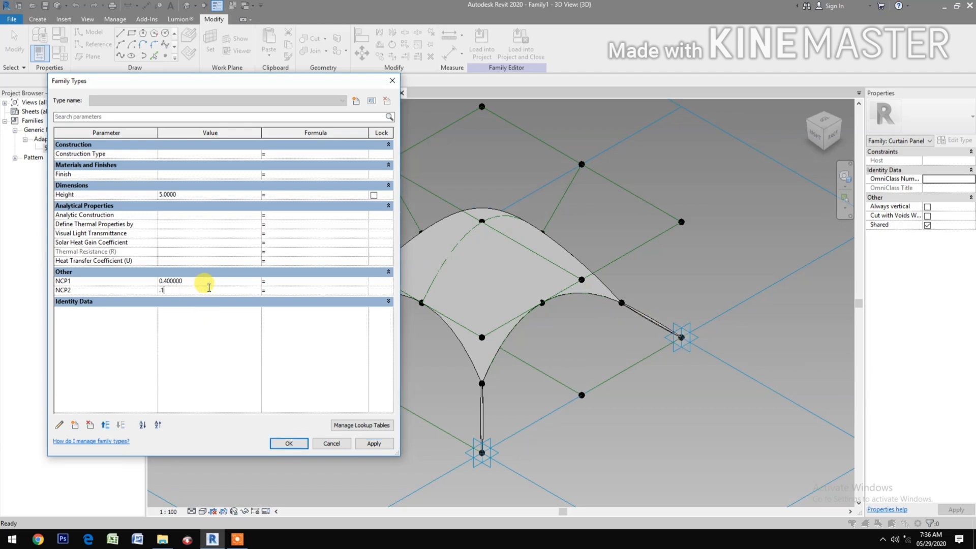
left_click(377, 445)
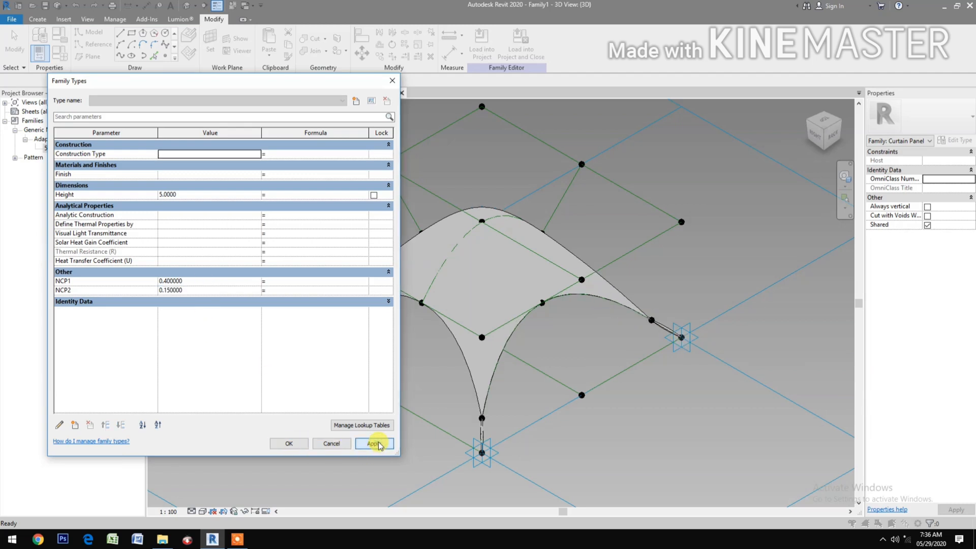
left_click(287, 444)
scroll(407, 379, "down", 2)
scroll(429, 363, "up", 1)
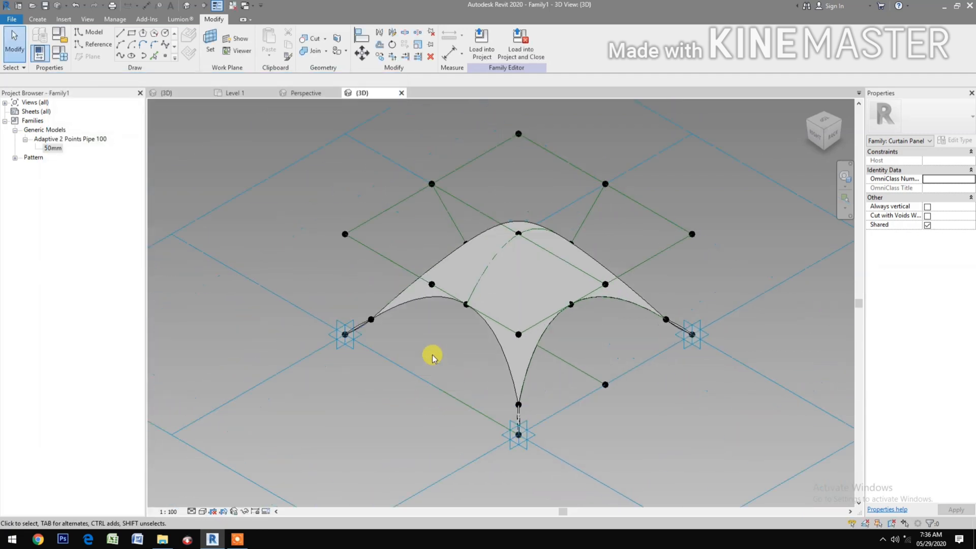
Step: Try to save the family on the Desktop under the name Tent Structure
scroll(409, 374, "up", 3)
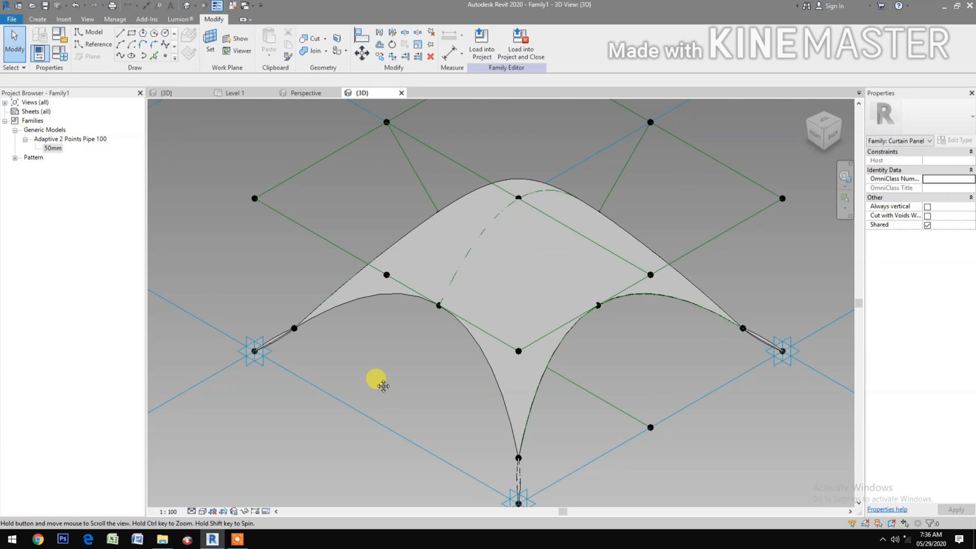
middle_click_drag(383, 385, 360, 359)
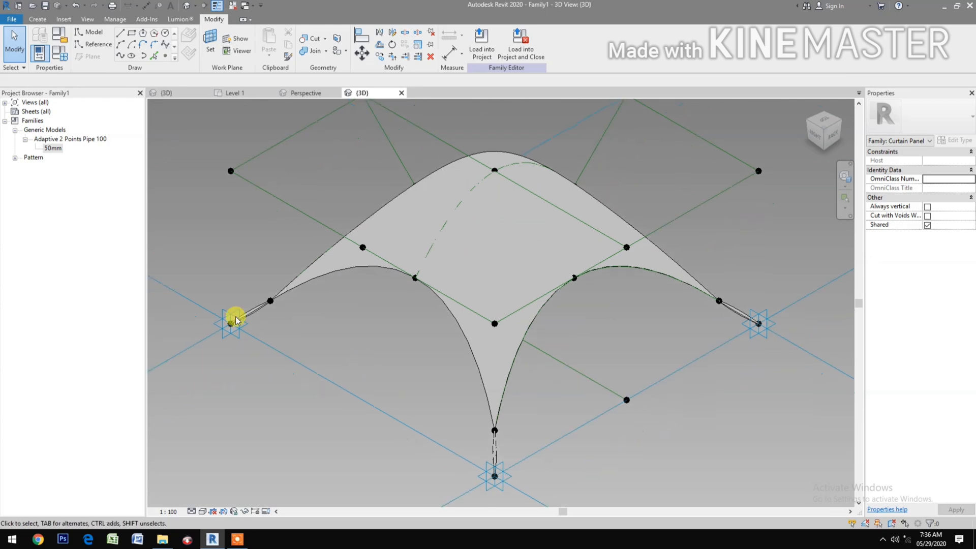
left_click(45, 7)
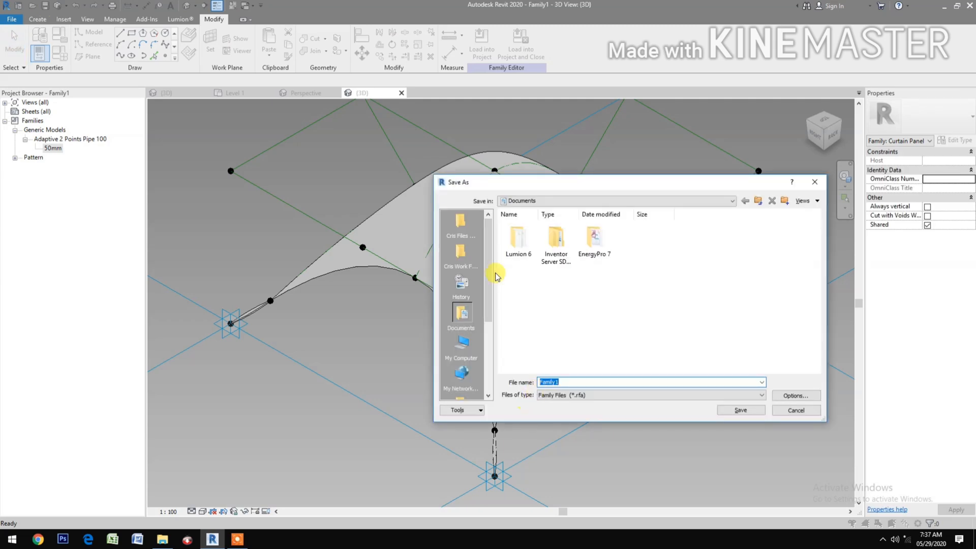
left_click(529, 200)
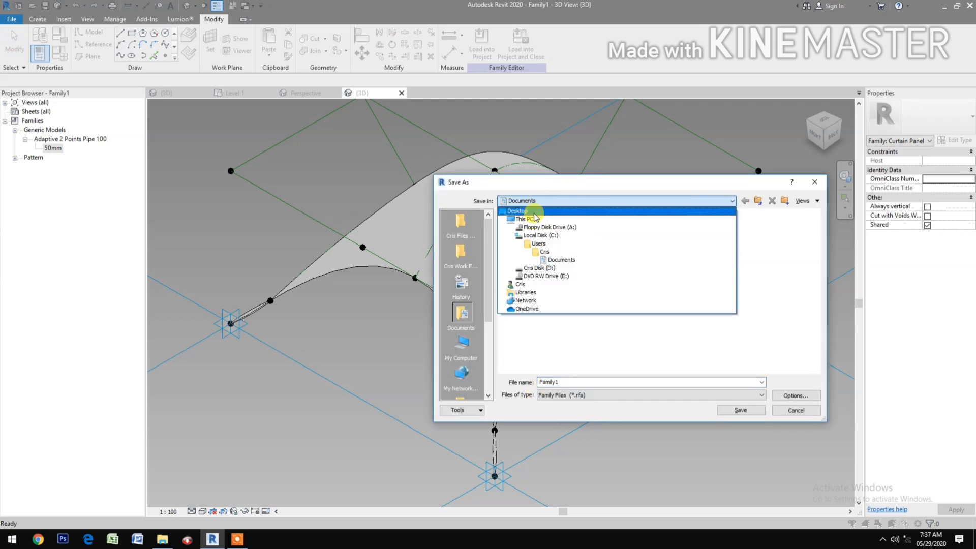
left_click(530, 211)
double_click(574, 382)
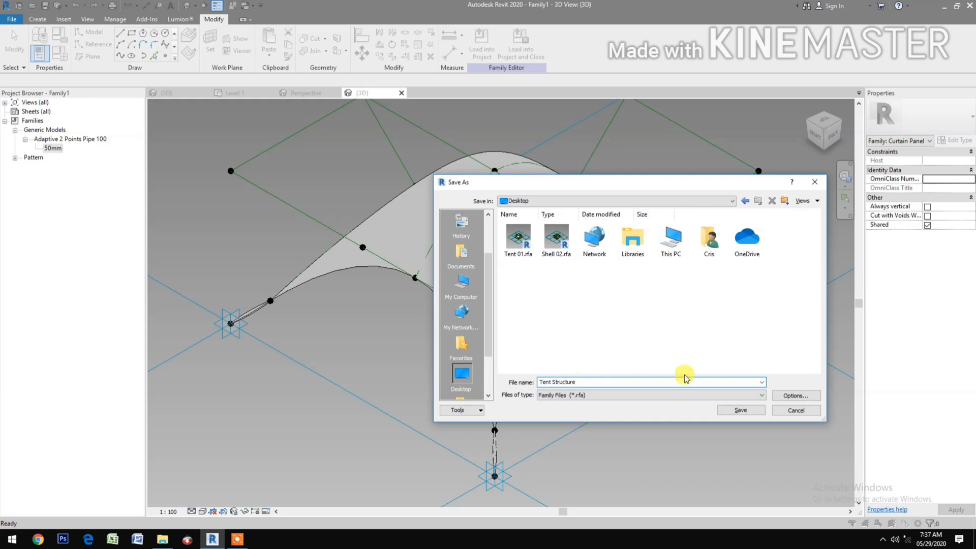
left_click(741, 410)
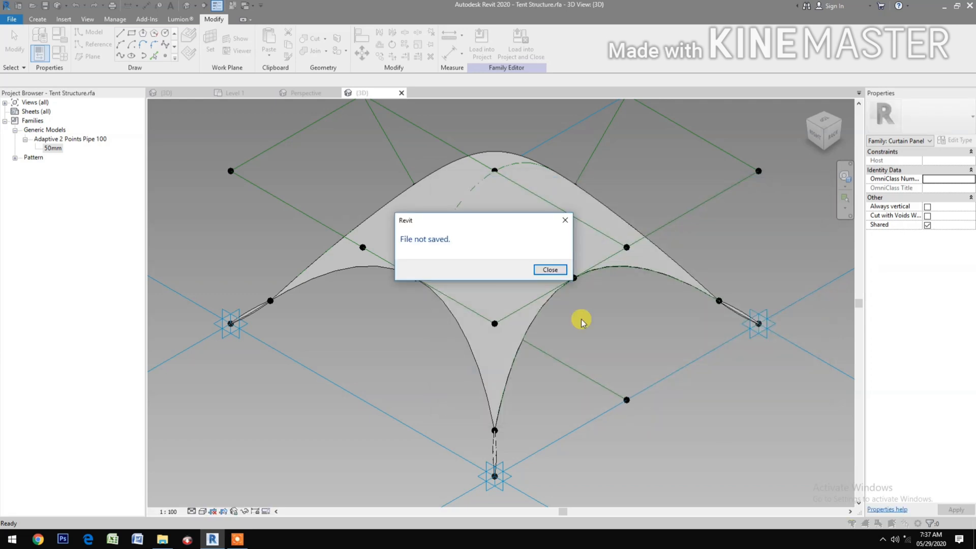
left_click(550, 270)
Step: Save the canopy family again on the Desktop as Tent Structure.rfa
scroll(563, 347, "down", 2)
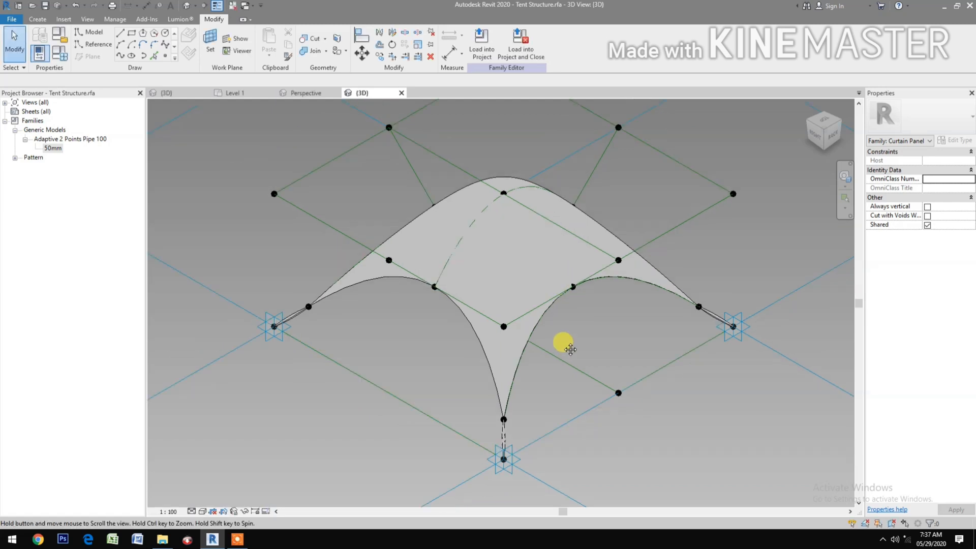
left_click(49, 9)
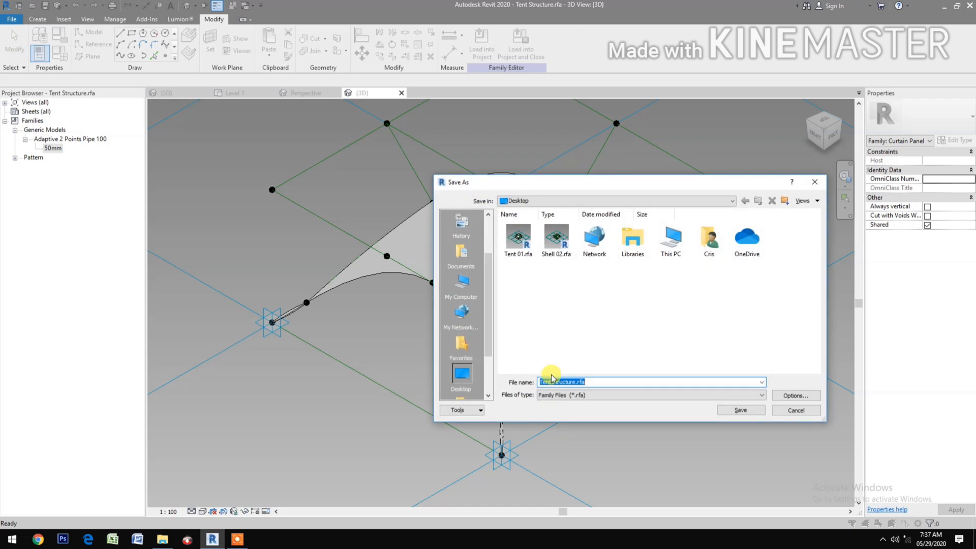
left_click(725, 411)
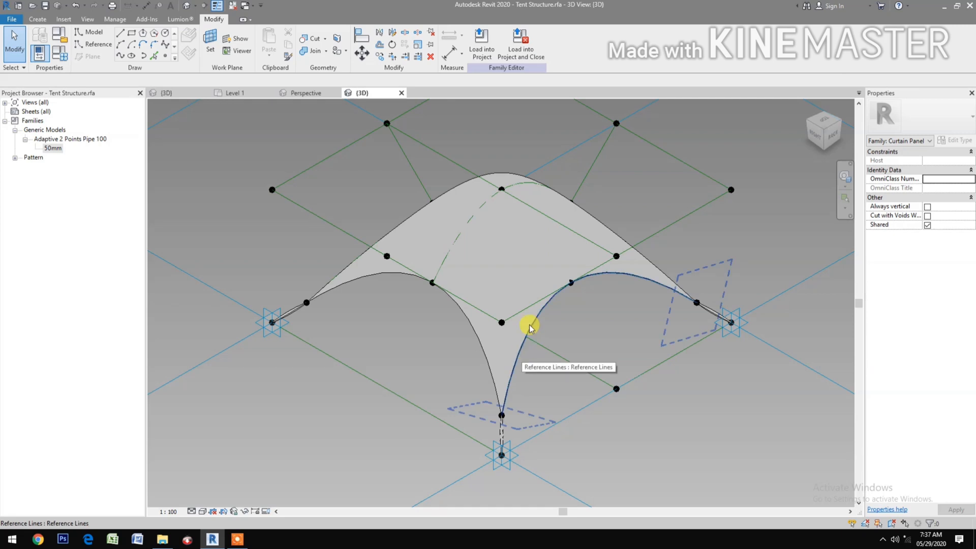
Step: Load the Tent Structure family into the 014Design.rte project, close the family, and show the Level 1 floor plan
left_click(517, 59)
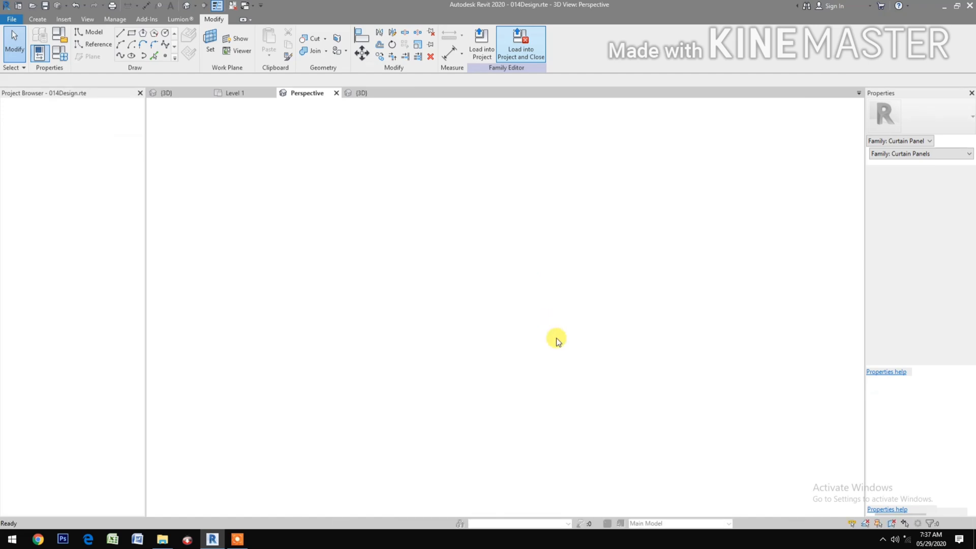
scroll(534, 338, "down", 3)
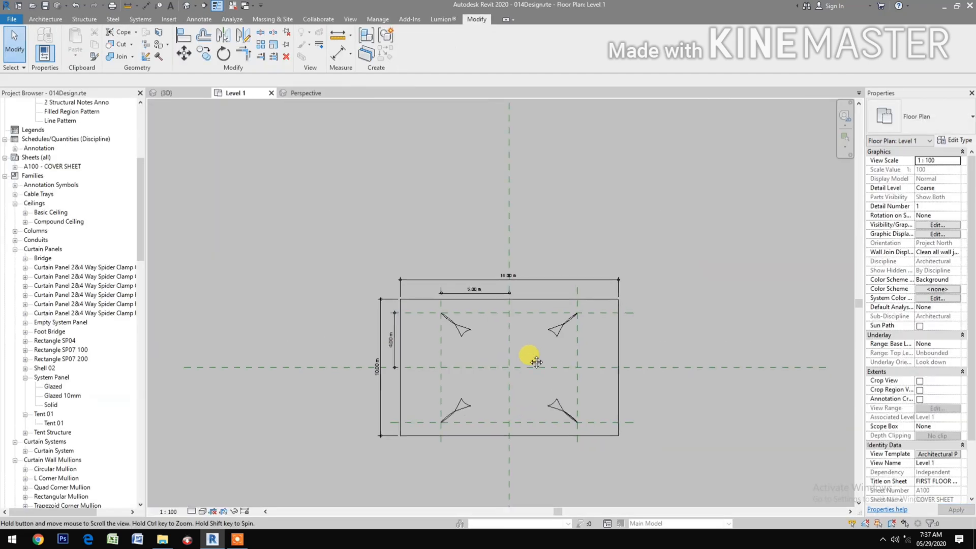
middle_click_drag(517, 334, 488, 382)
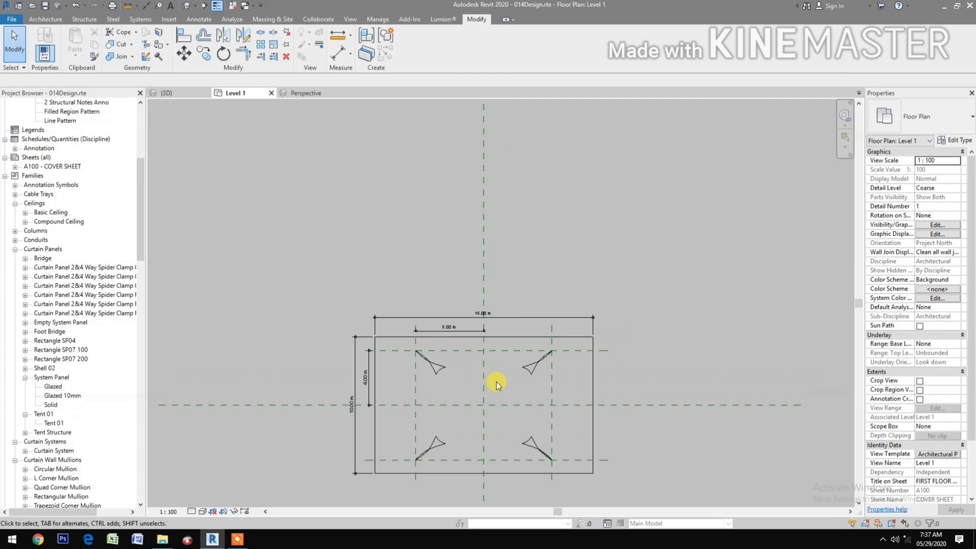
scroll(442, 258, "up", 2)
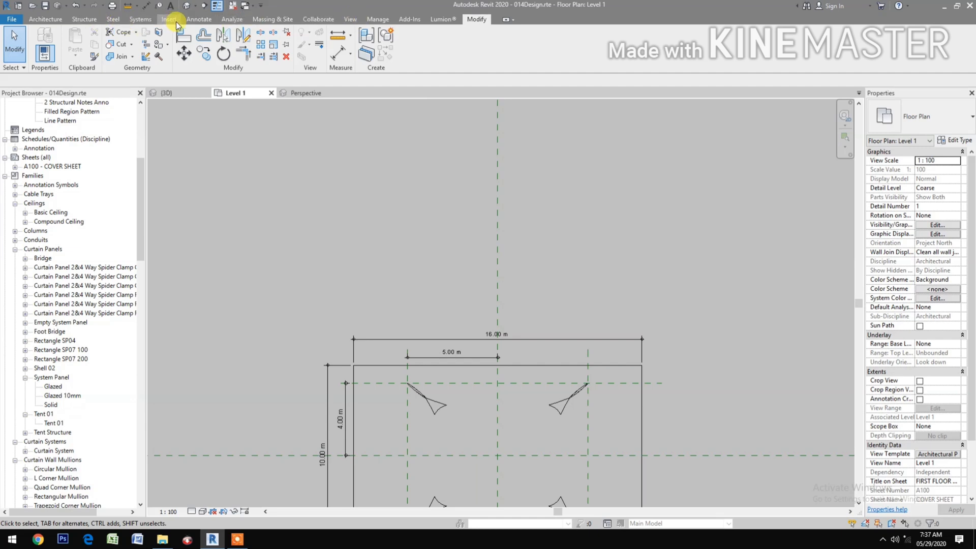
Step: Start a new in-place mass on the Level 1 plan and accept the name Mass 2
left_click(276, 21)
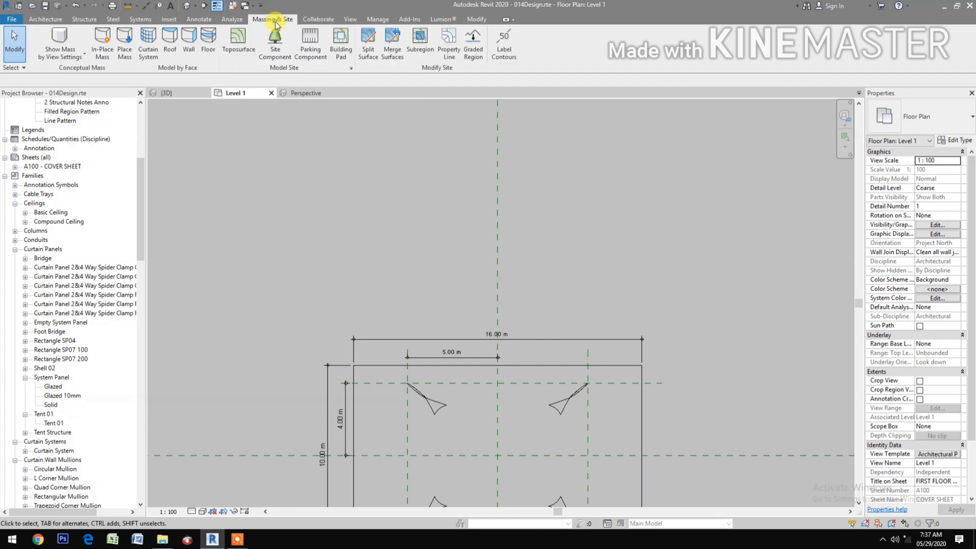
left_click(102, 41)
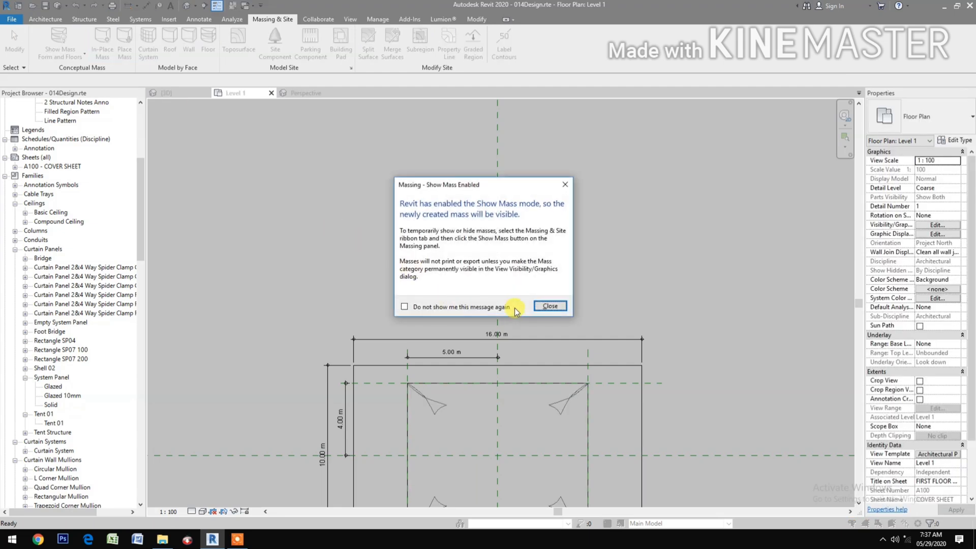
left_click(543, 307)
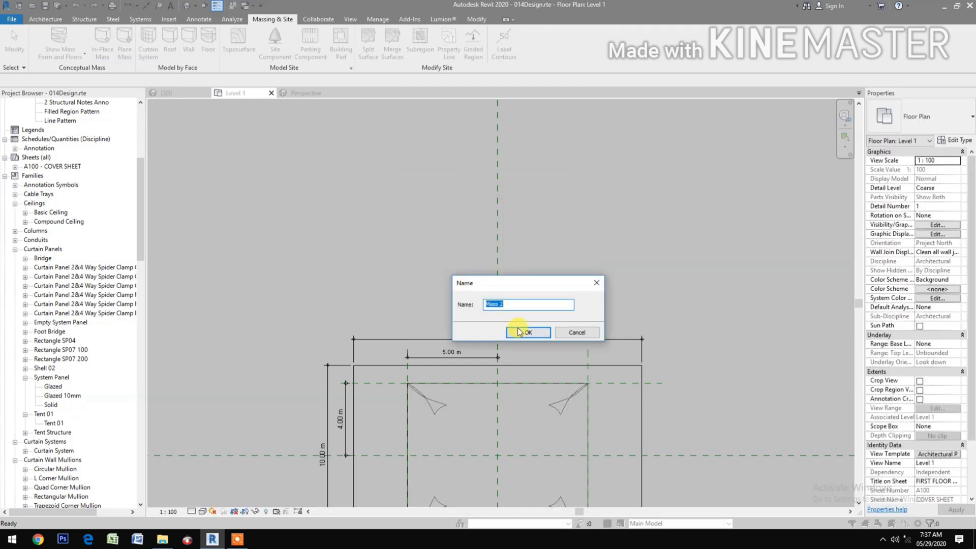
left_click(521, 332)
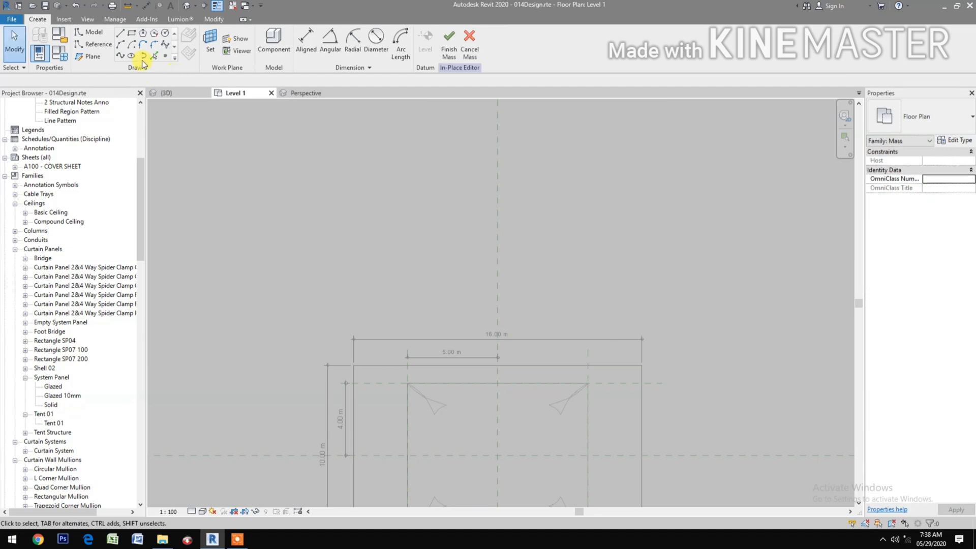
Step: Sketch a rectangle about 5 m by 4.5 m above the dimensioned tent plan and finish the mass
left_click(133, 33)
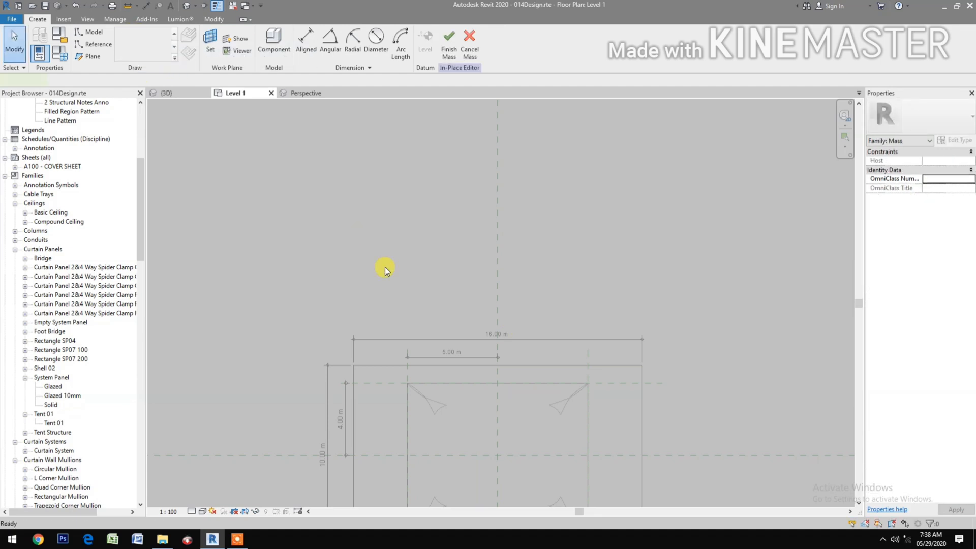
left_click(445, 310)
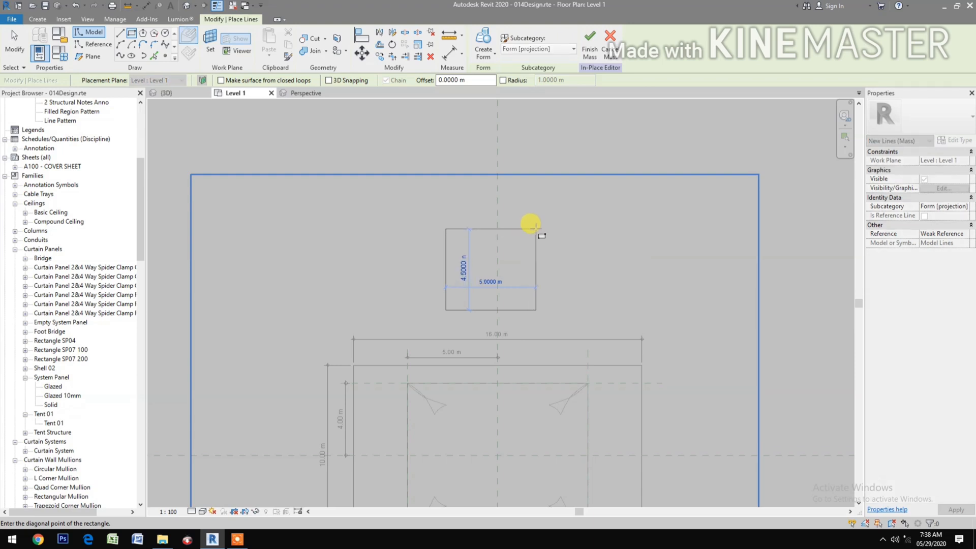
left_click(536, 229)
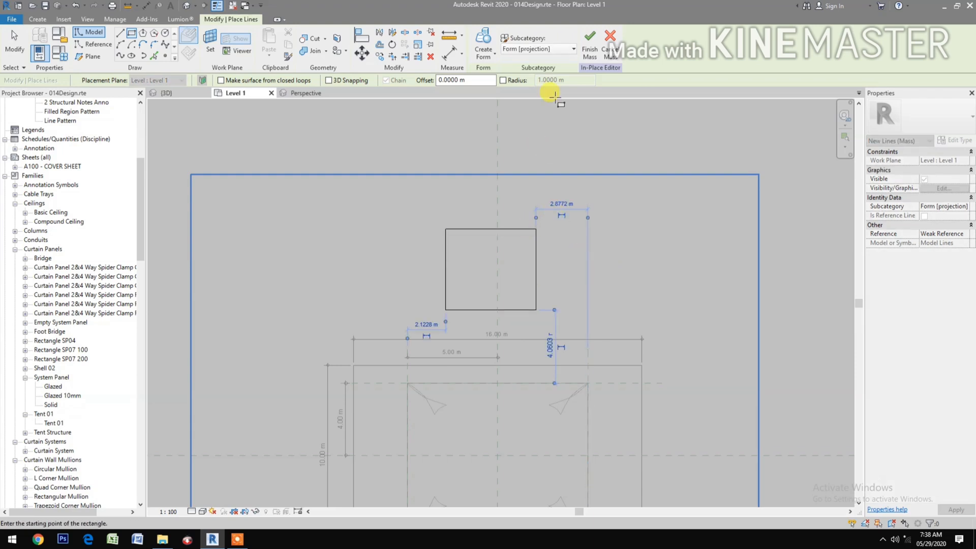
left_click(589, 47)
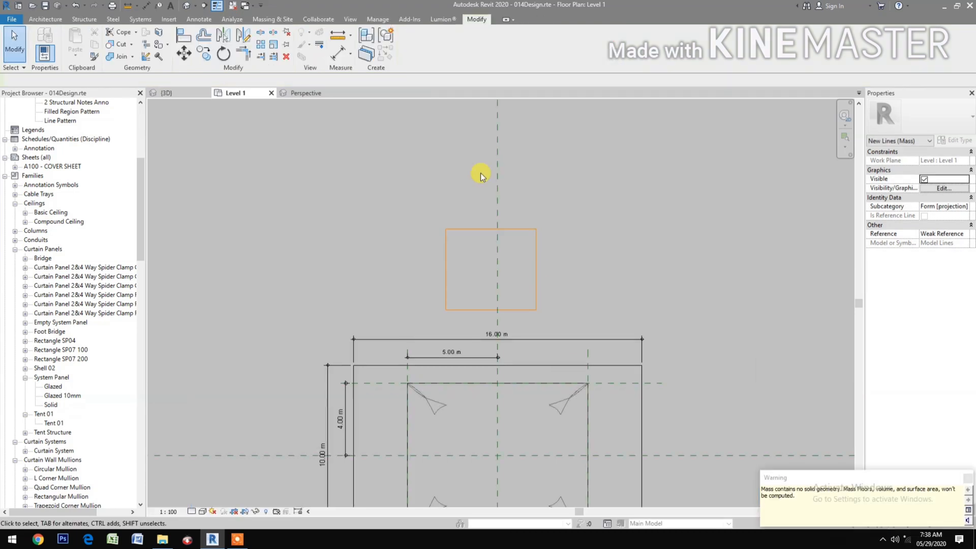
Step: Reopen the new rectangular mass for in-place editing and create a solid form from its outline in the 3D view
left_click(468, 229)
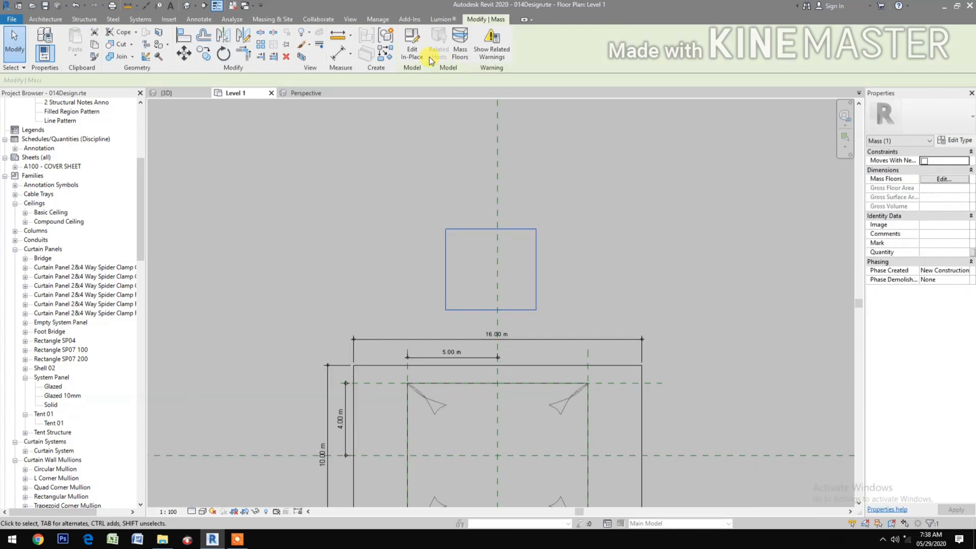
left_click(179, 95)
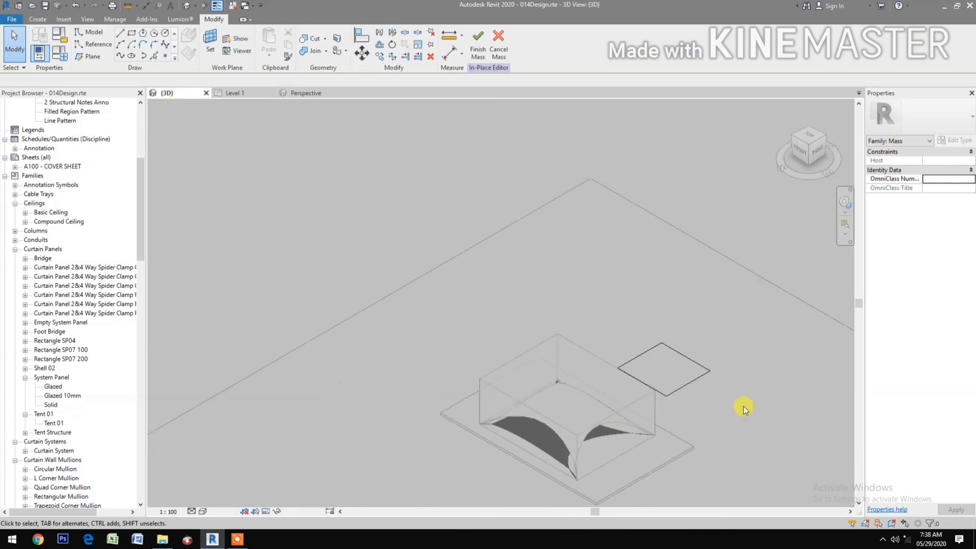
scroll(677, 386, "up", 5)
left_click(642, 375)
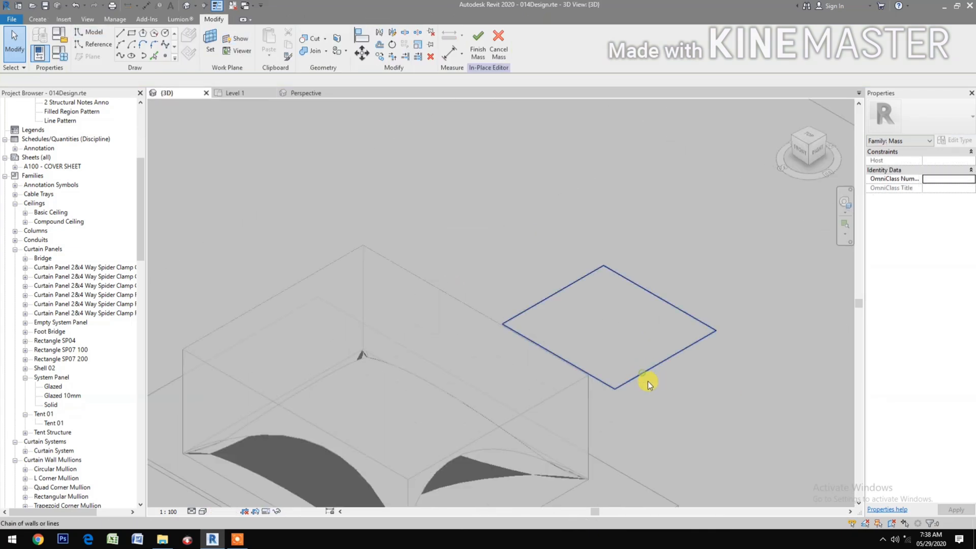
middle_click_drag(642, 401, 596, 401)
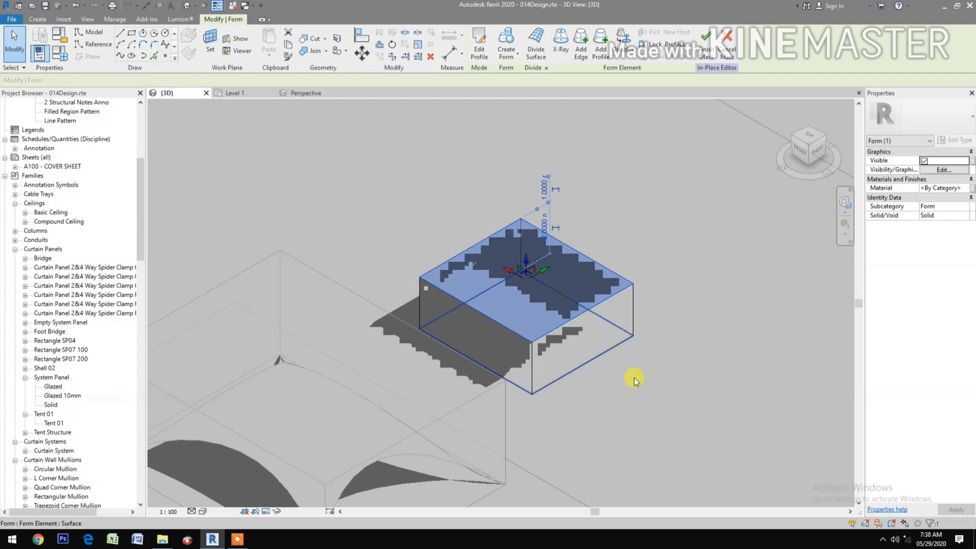
left_click(642, 393)
Step: Select the bottom face of the new box form and divide its surface
key("Tab")
key("Tab")
key("Tab")
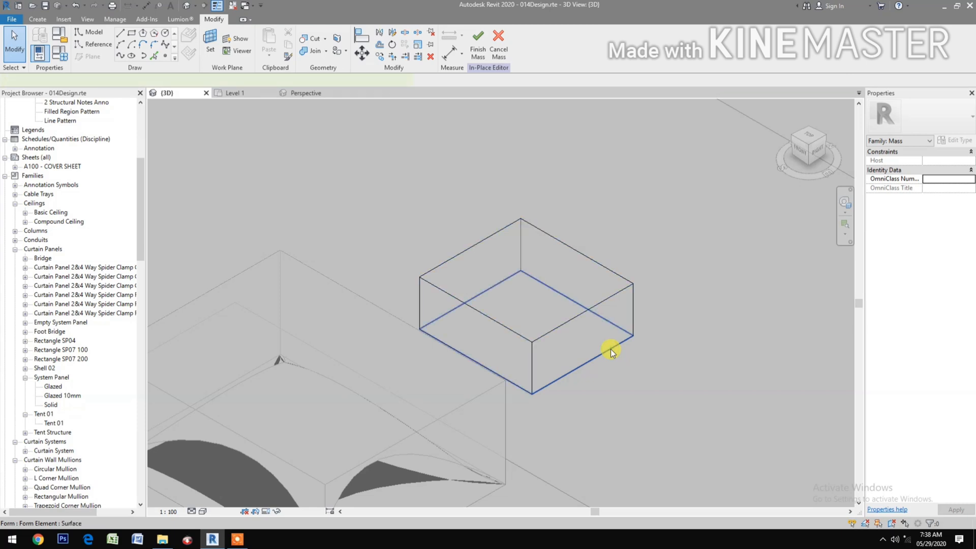
left_click(611, 349)
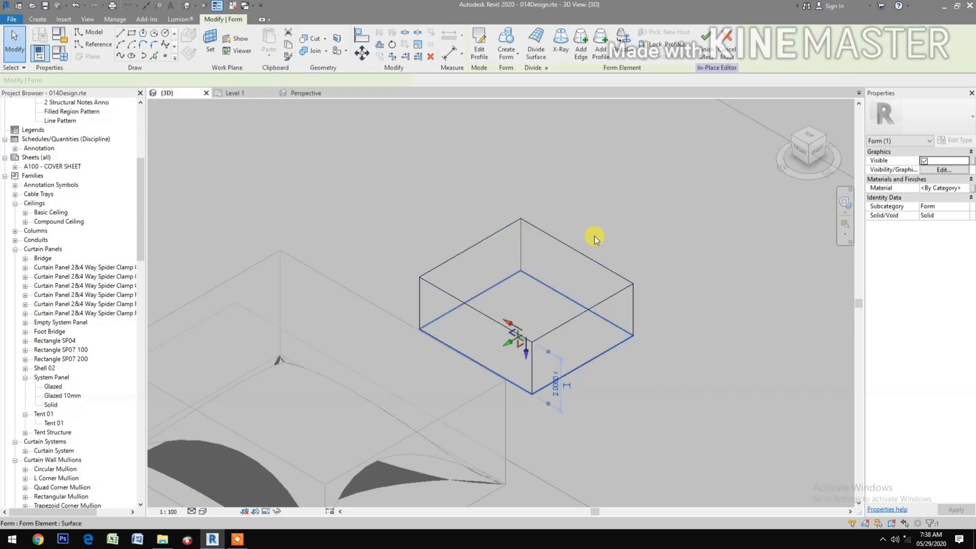
left_click(532, 38)
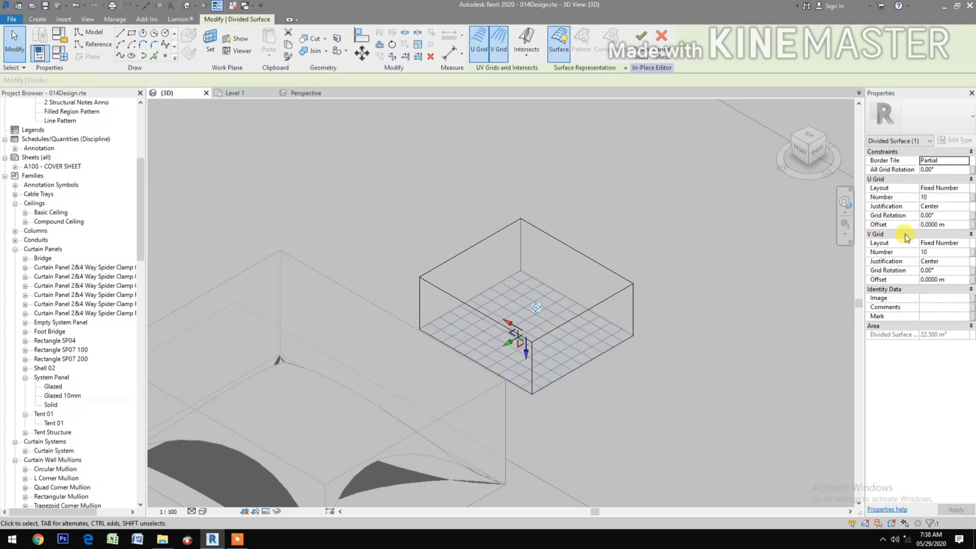
Step: Set both the U Grid and V Grid numbers of the divided surface to 1
left_click(937, 197)
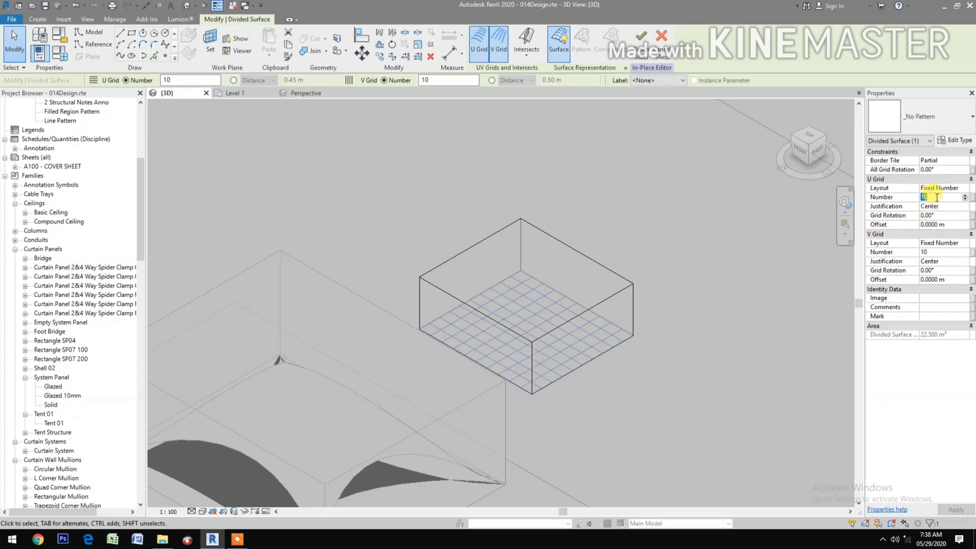
type("1")
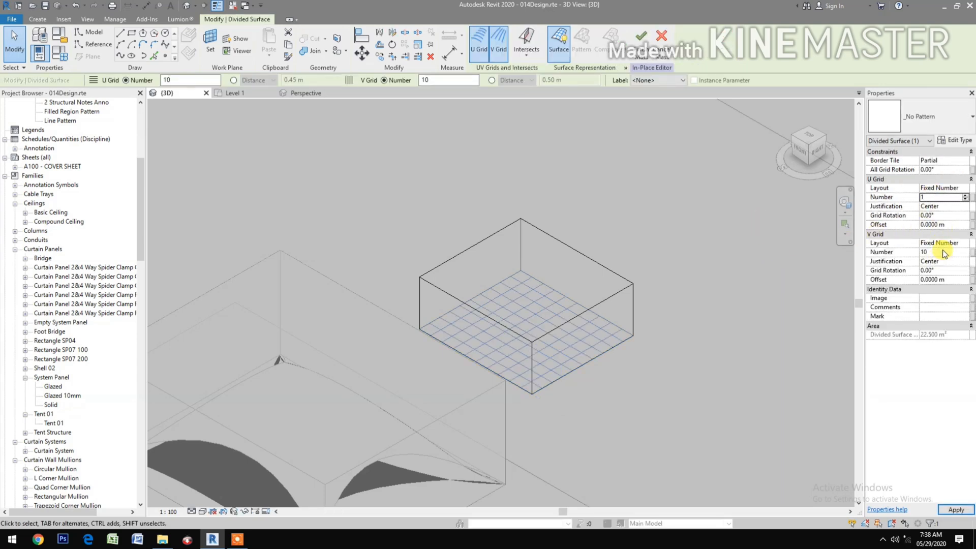
left_click(944, 251)
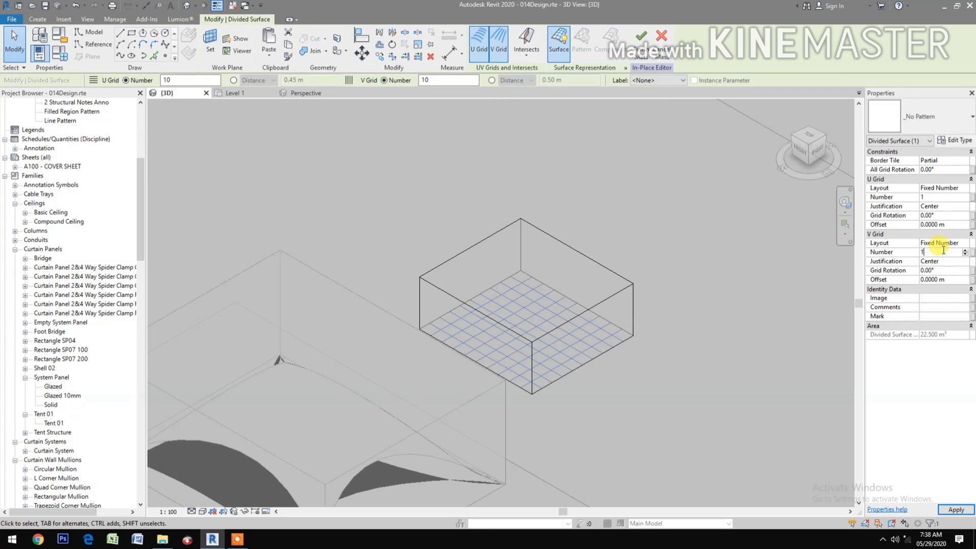
Step: Apply the Tent Structure pattern component to the divided bottom face and enable Component Flip
left_click(936, 127)
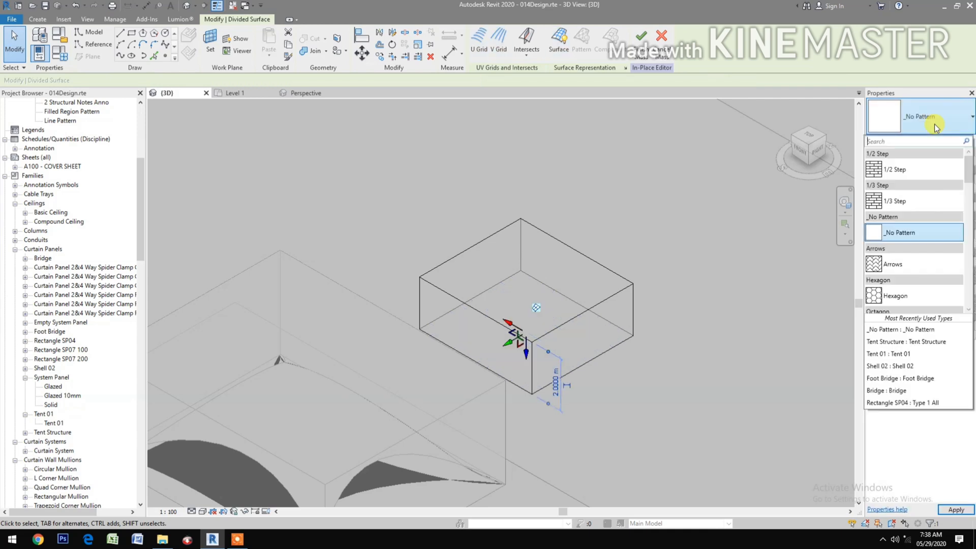
left_click(879, 346)
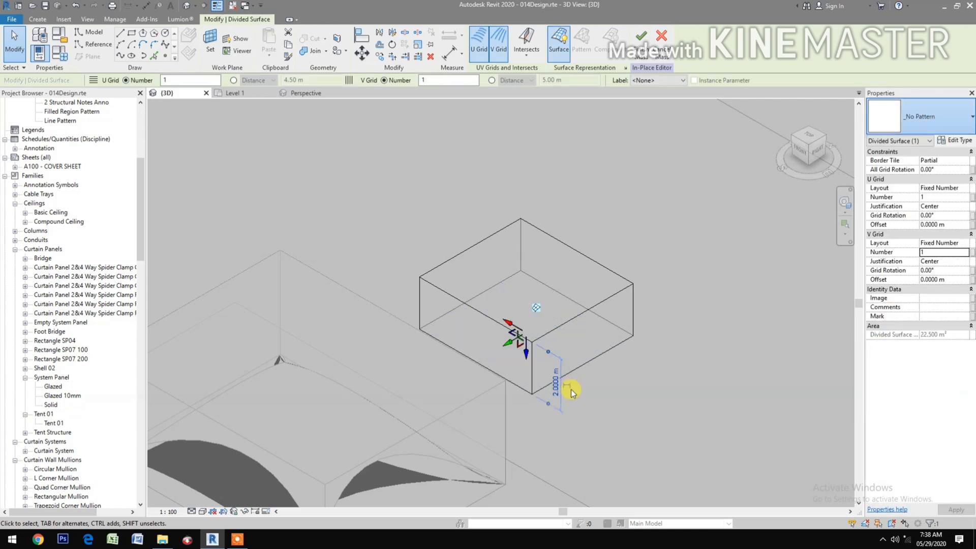
left_click(627, 353)
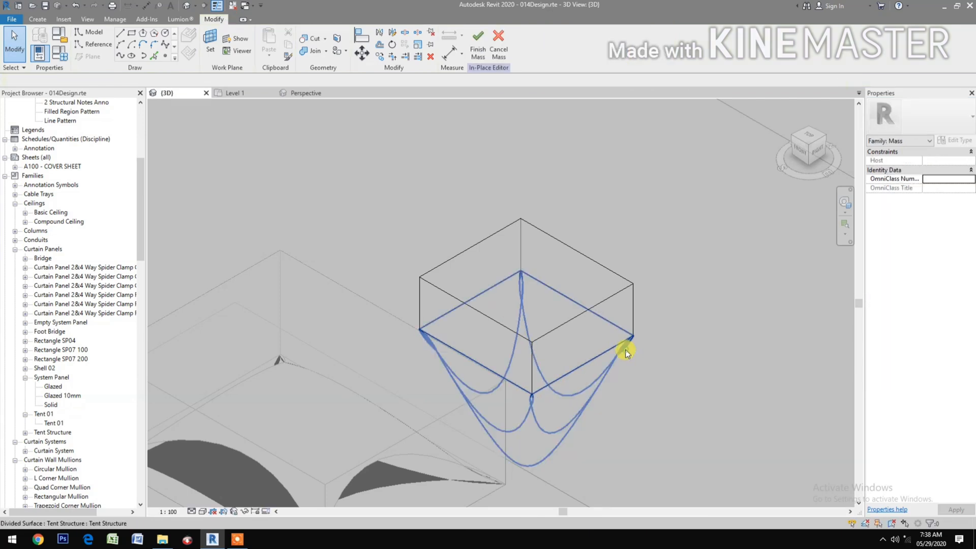
left_click(625, 350)
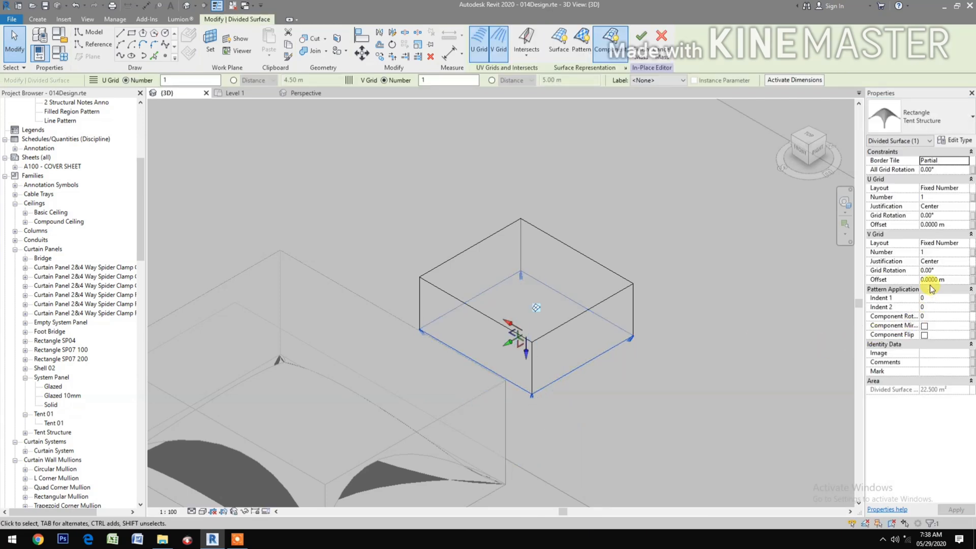
left_click(924, 335)
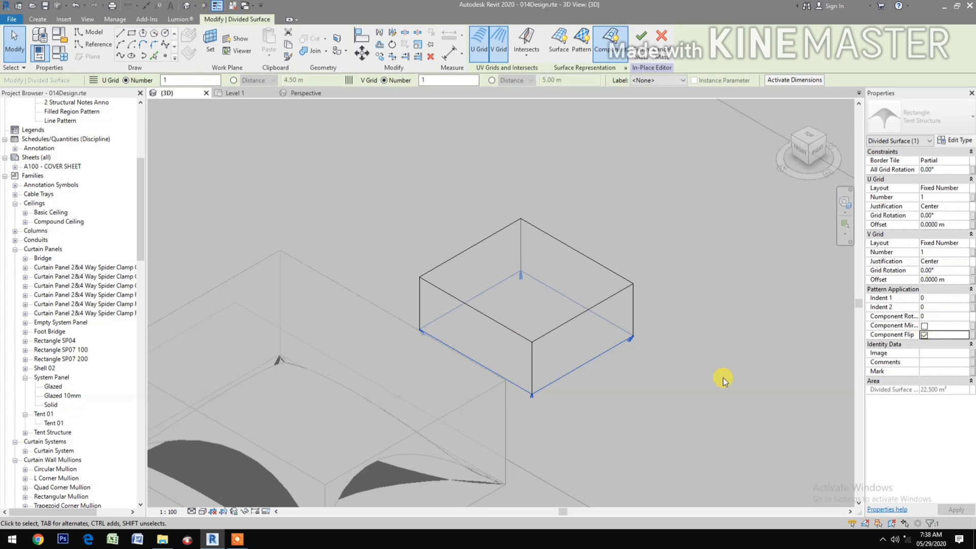
left_click(715, 382)
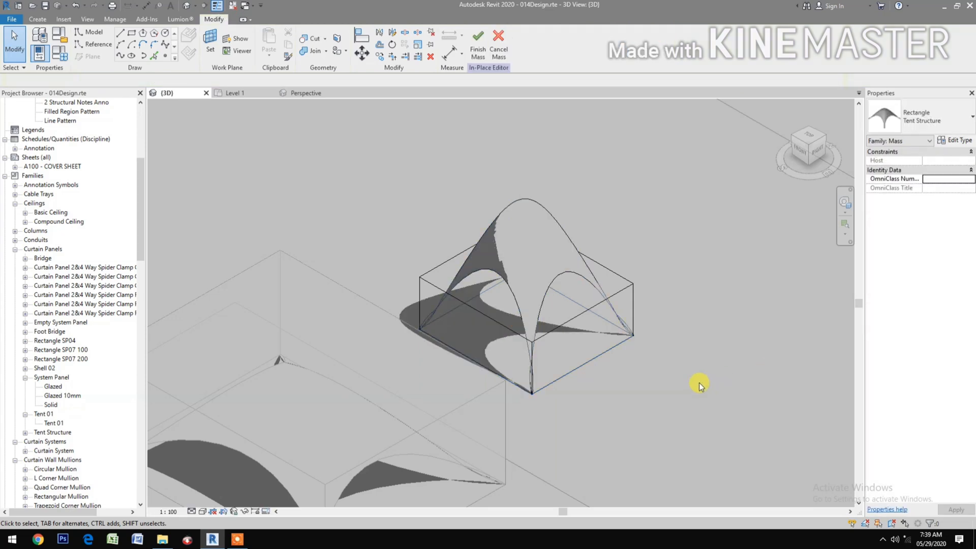
Step: Set the Height type parameter of the Tent Structure canopy to 3 m and accept the type properties
scroll(640, 377, "down", 1)
middle_click_drag(638, 377, 634, 377)
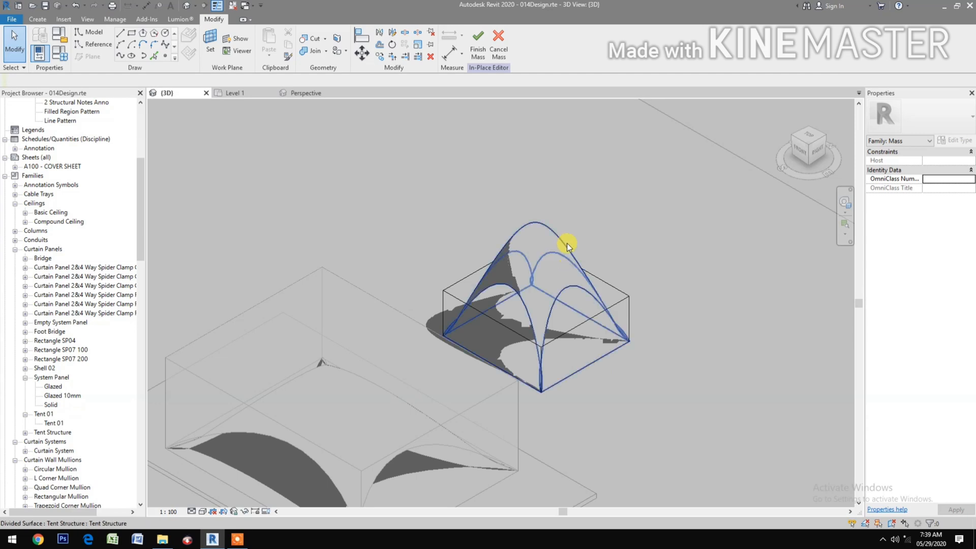
left_click(536, 221)
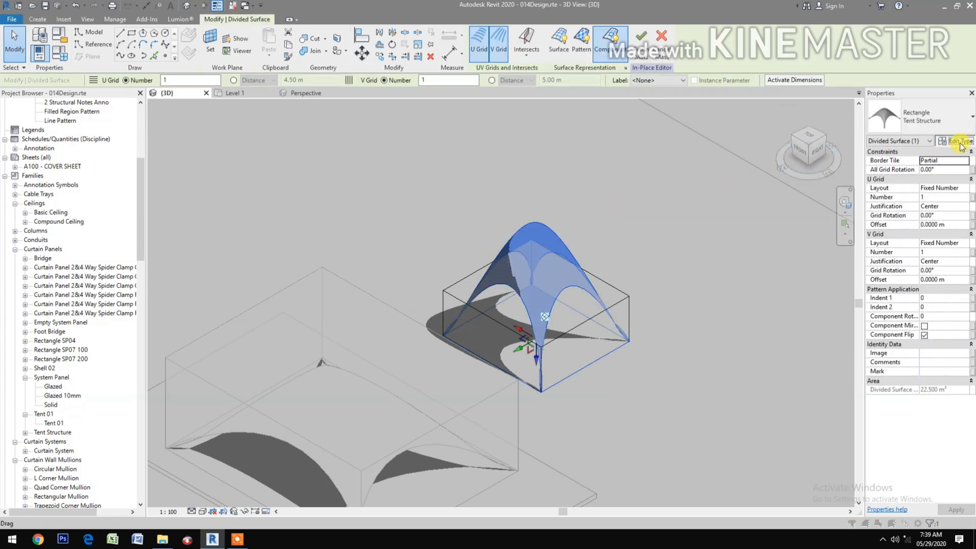
left_click(959, 142)
left_click(299, 254)
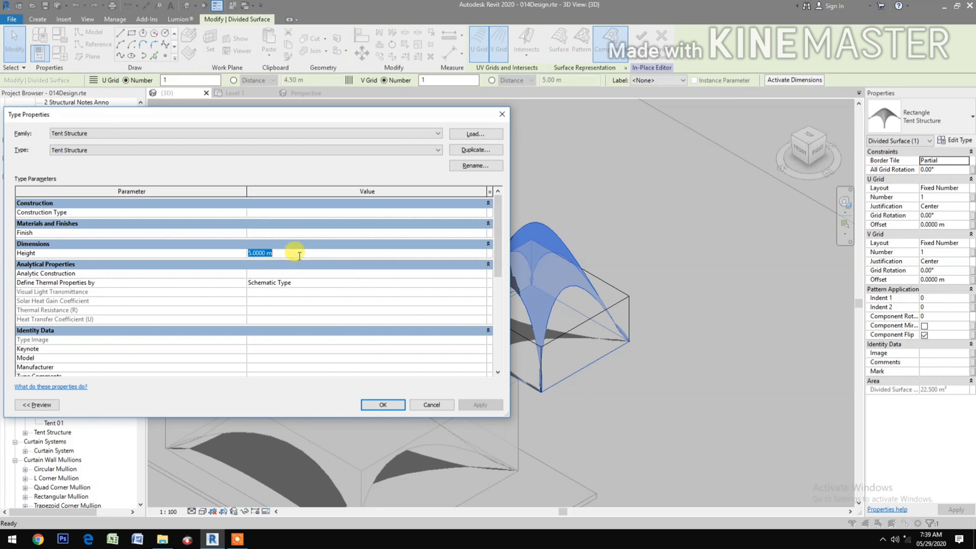
type("3")
left_click(486, 406)
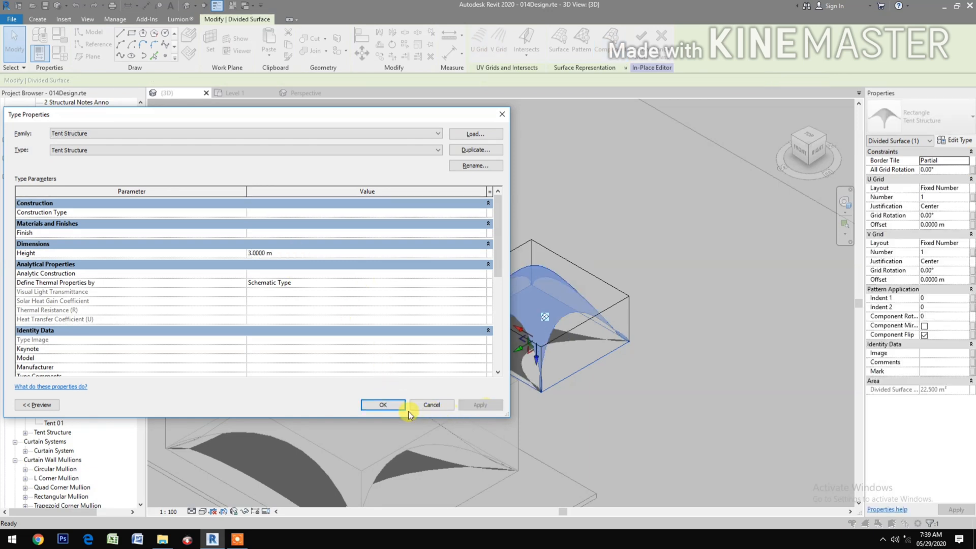
left_click(387, 407)
left_click(559, 399)
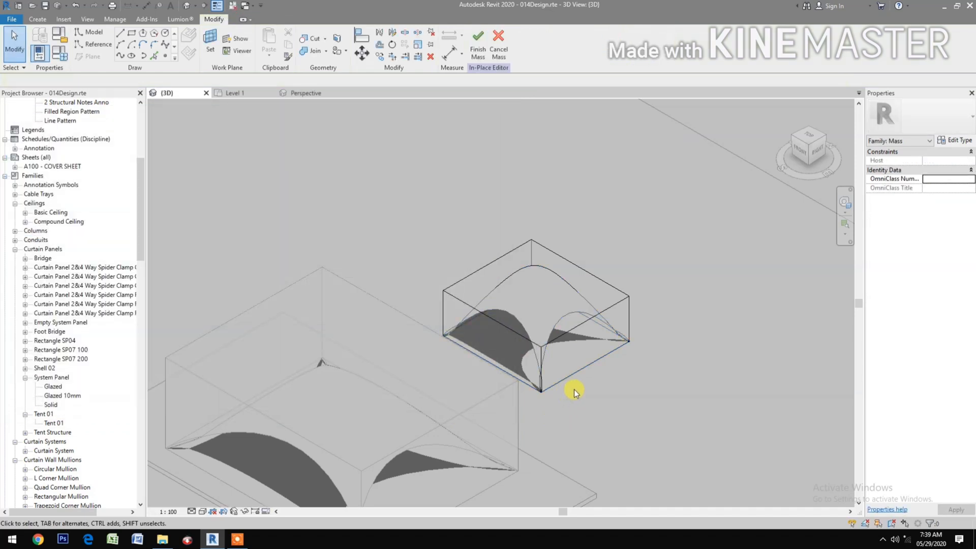
Step: Finish the in-place mass with the canopy and save the project
scroll(585, 406, "up", 3)
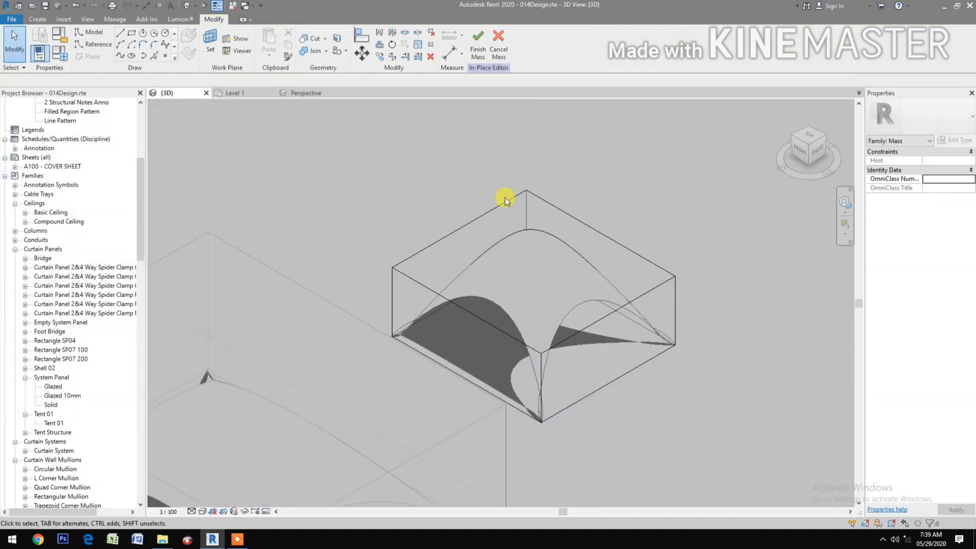
left_click(478, 40)
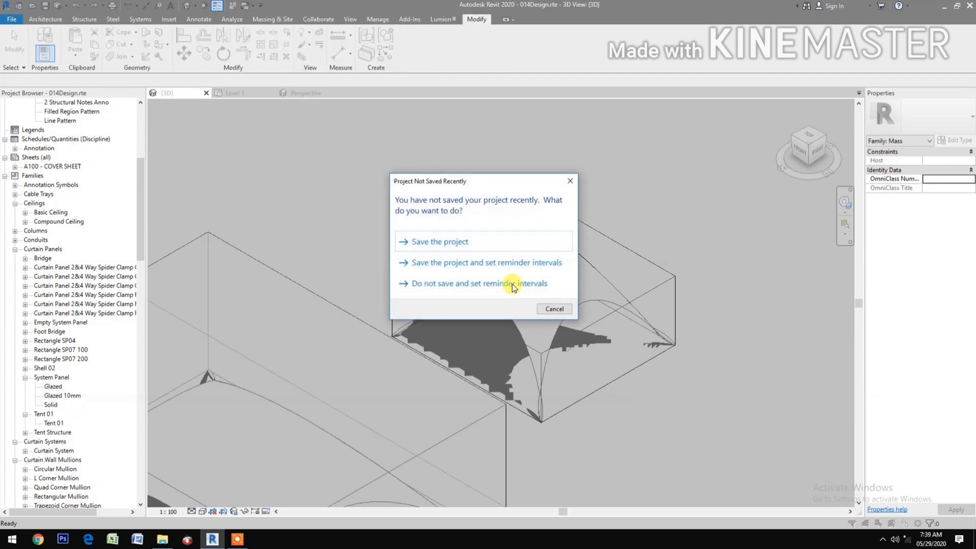
left_click(464, 242)
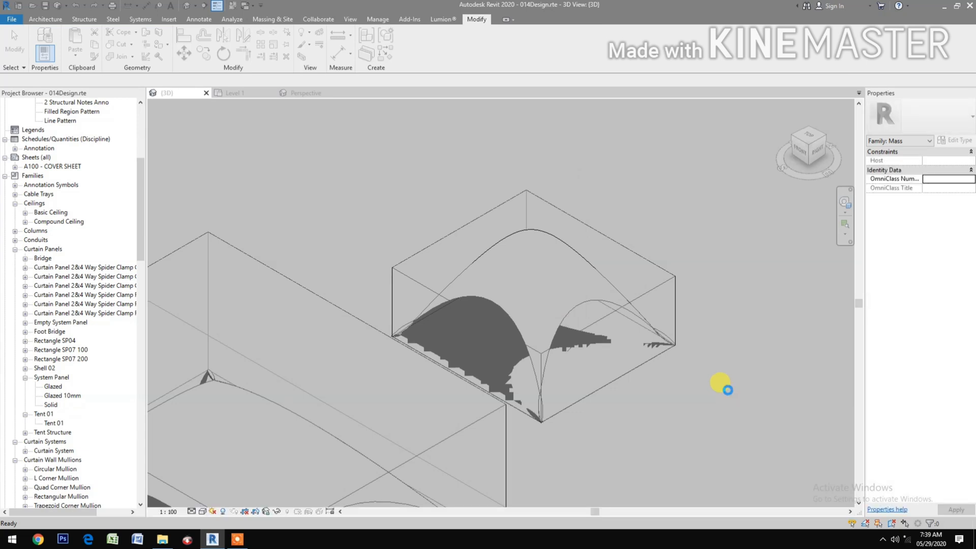
Step: Switch the mass display to Show Mass by View Settings and check the new canopy panel by briefly selecting it
left_click(277, 19)
left_click(61, 43)
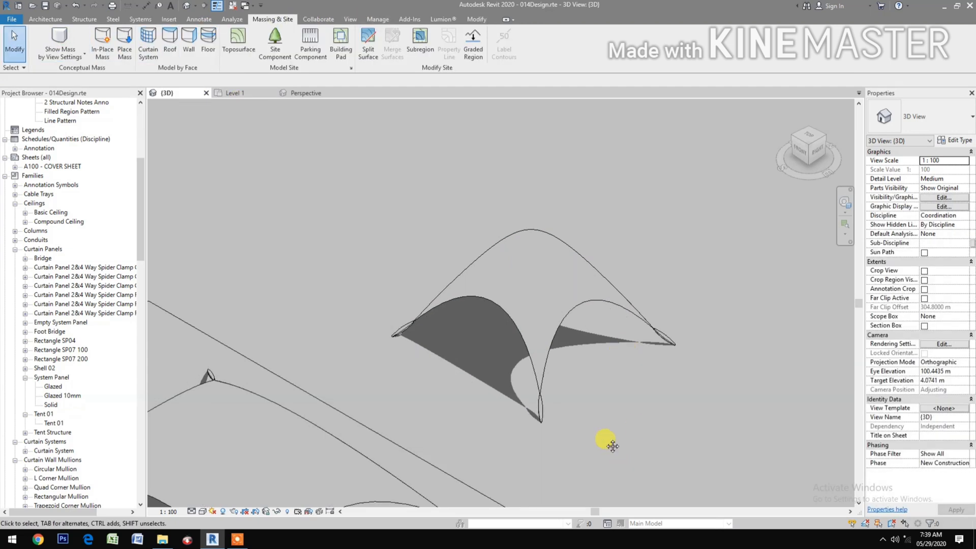
left_click(567, 300)
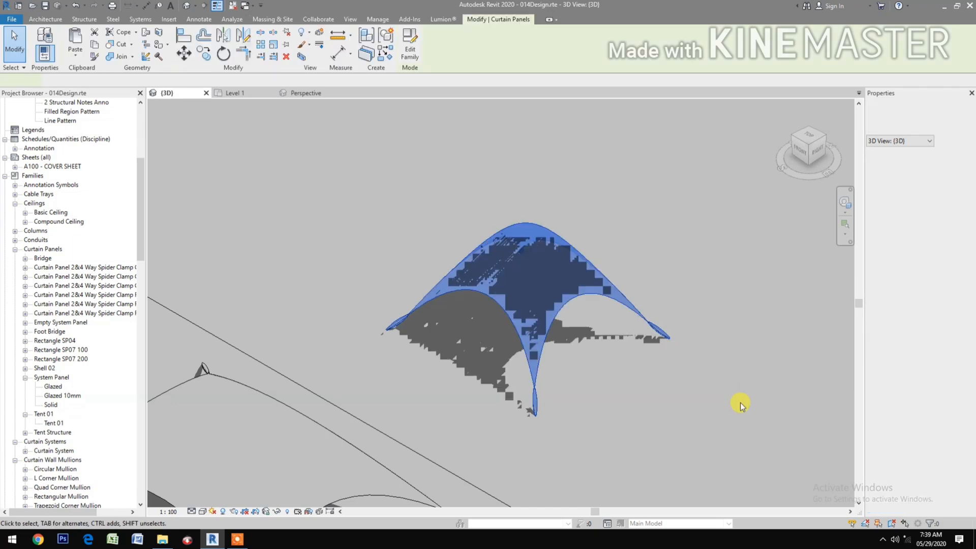
left_click(740, 402)
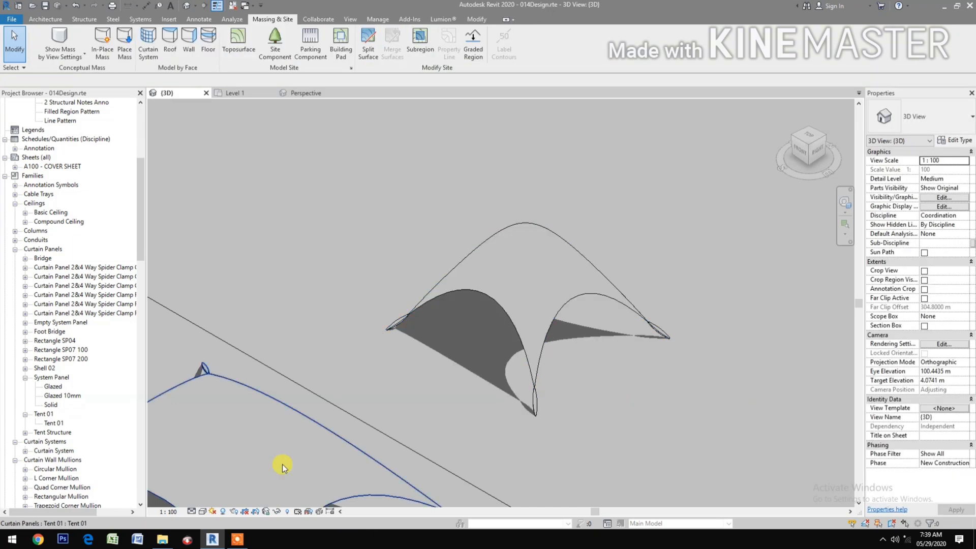
Step: Switch to the Perspective view and frame the new canopy beside the tent on the slab
left_click(321, 93)
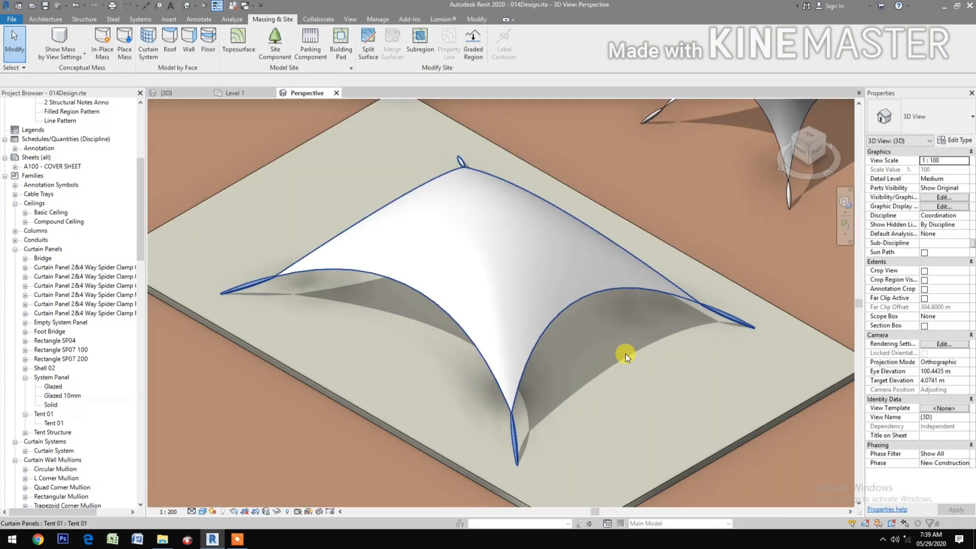
scroll(509, 418, "down", 3)
middle_click_drag(539, 442, 467, 488)
scroll(623, 330, "up", 4)
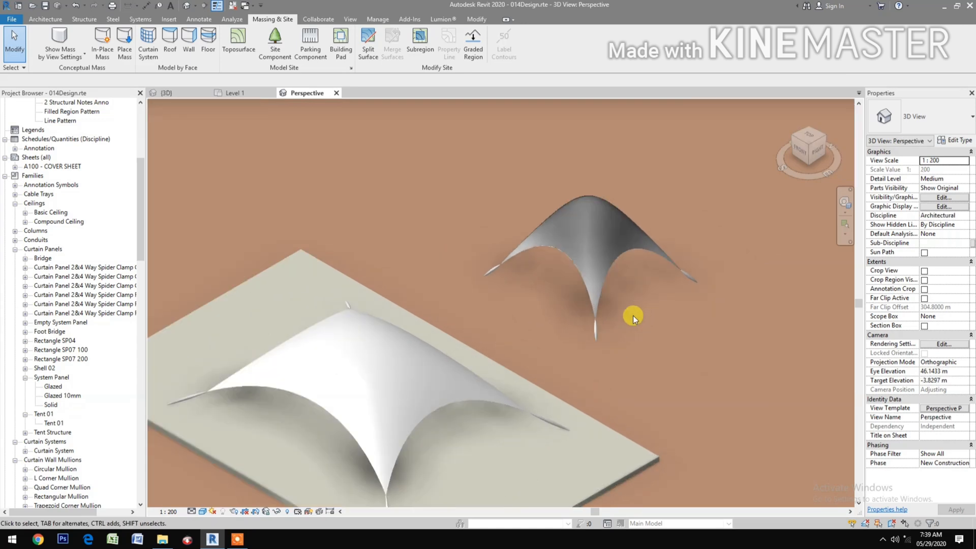
Step: Set the NCP2 type parameter of the smaller Tent Structure canopy to 0.1 and accept the type properties
left_click(603, 271)
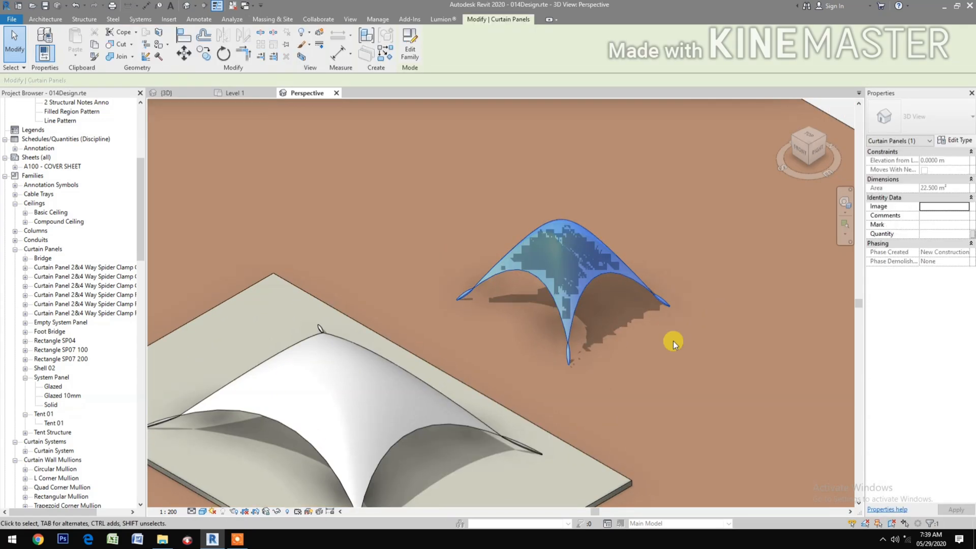
left_click(959, 141)
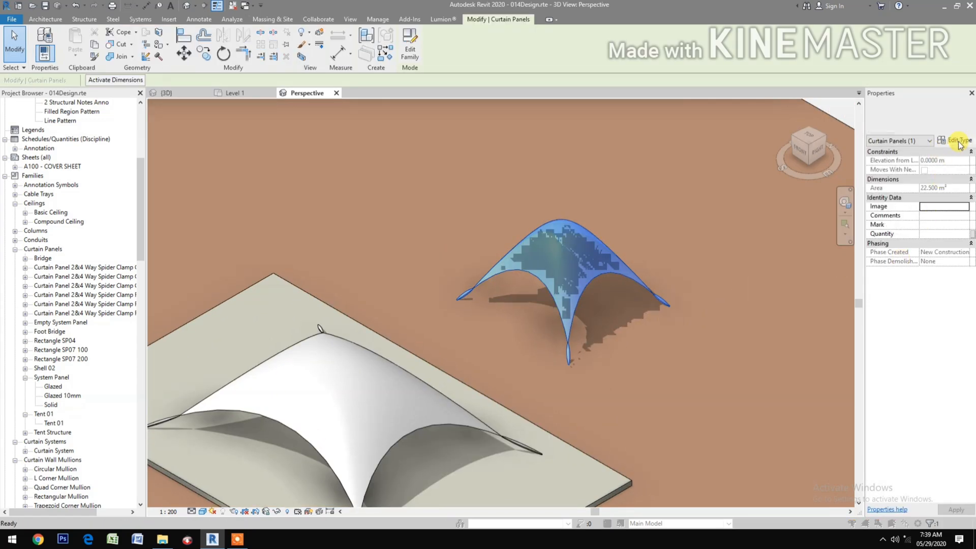
scroll(305, 305, "down", 3)
scroll(278, 360, "down", 5)
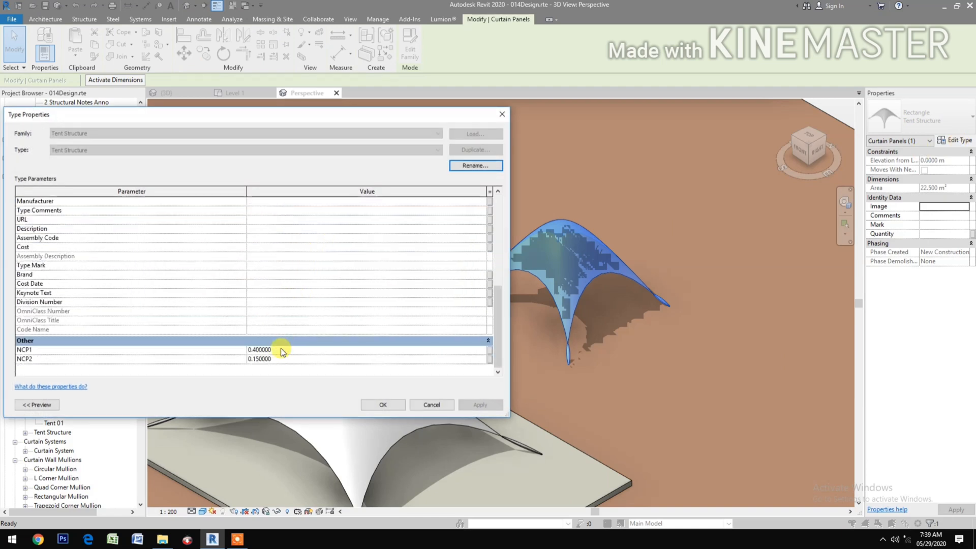
left_click(307, 359)
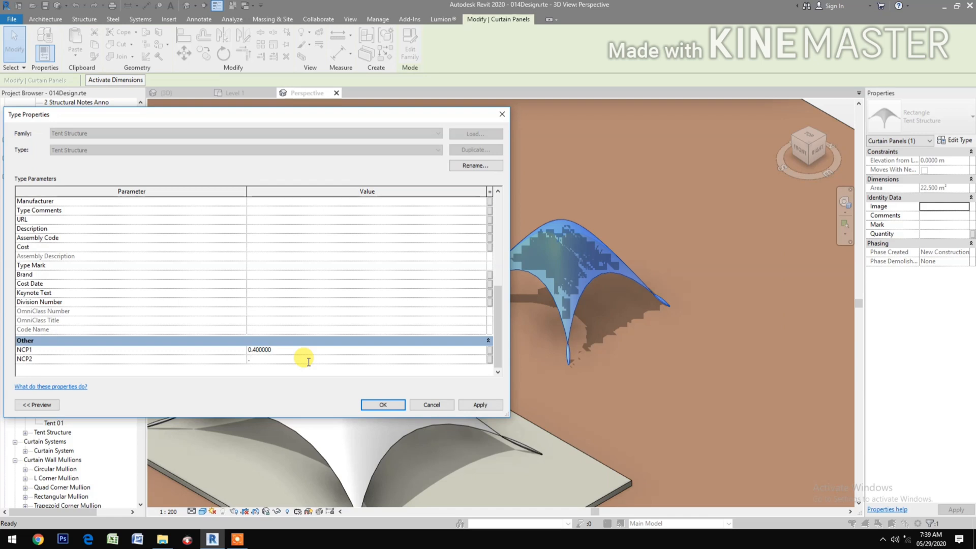
type(".1")
left_click(475, 405)
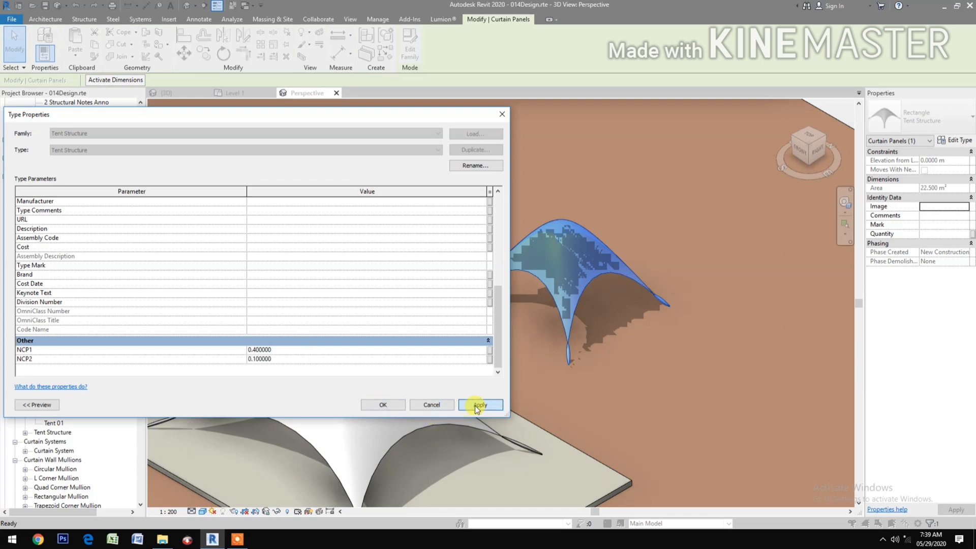
left_click(308, 353)
scroll(312, 296, "up", 6)
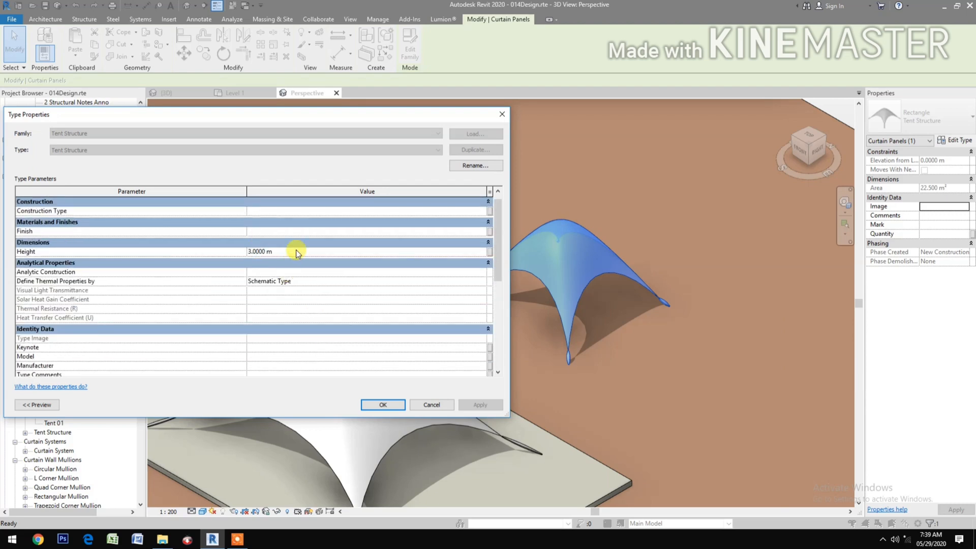
left_click(380, 406)
left_click(618, 382)
scroll(617, 381, "down", 3)
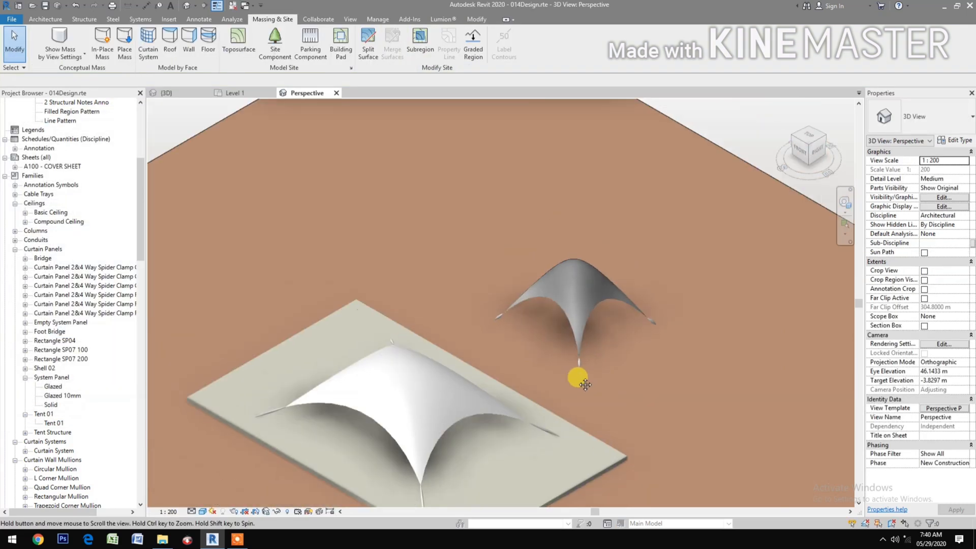
middle_click_drag(595, 402, 591, 364)
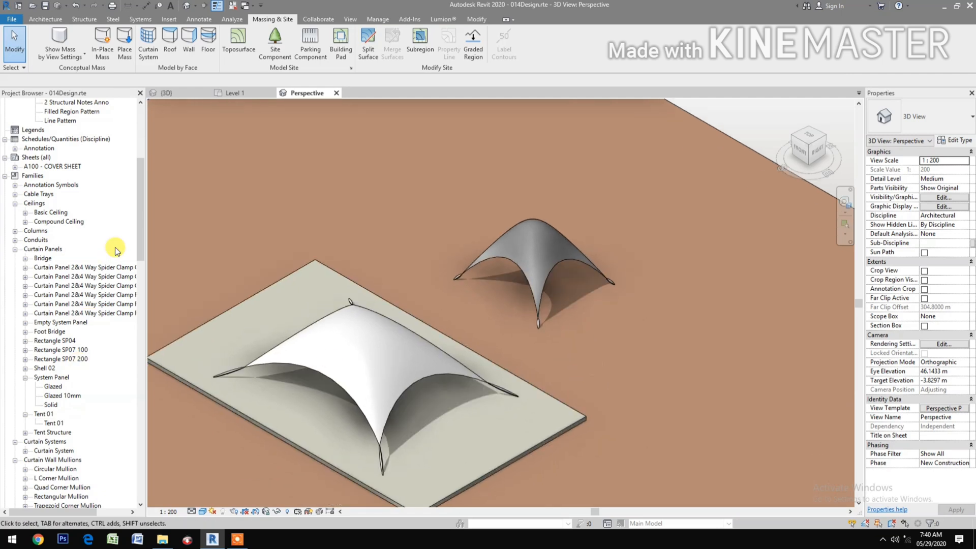
Step: Place a Tent Structure curtain panel from the project's families on the Level 1 work plane, using four corner points beside the existing canopy
mouse_move(145, 230)
left_mouse_down()
mouse_move(154, 179)
mouse_move(146, 247)
left_mouse_up()
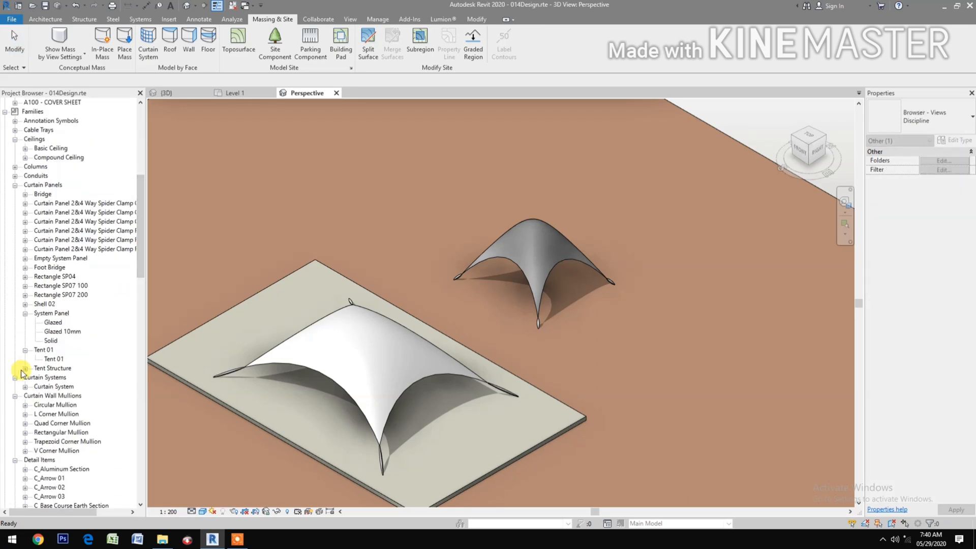
left_click(25, 368)
left_click(56, 377)
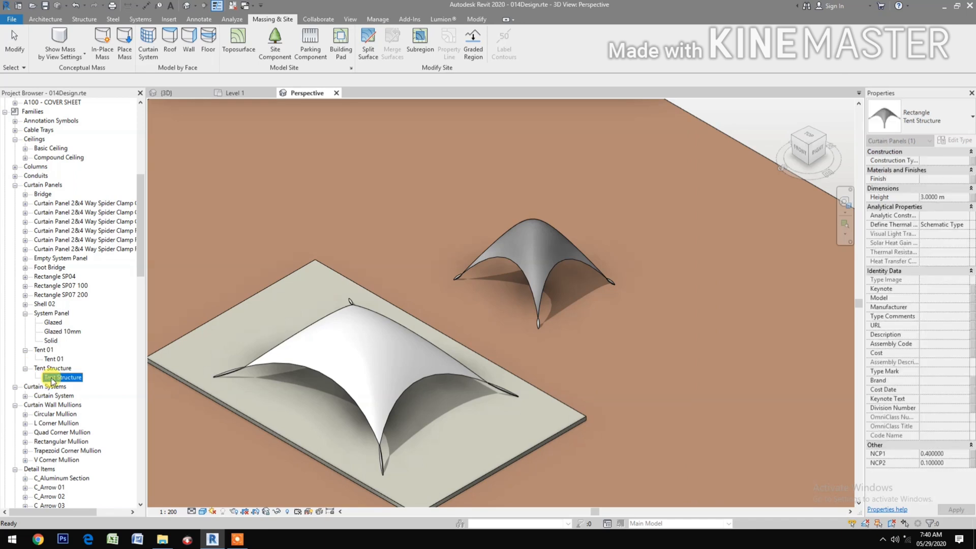
left_click_drag(245, 252, 238, 247)
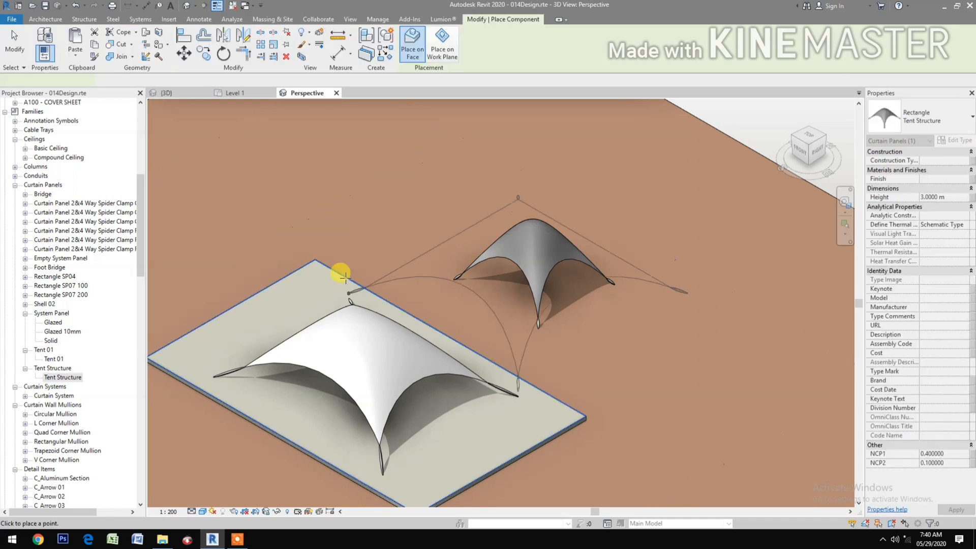
left_click(443, 51)
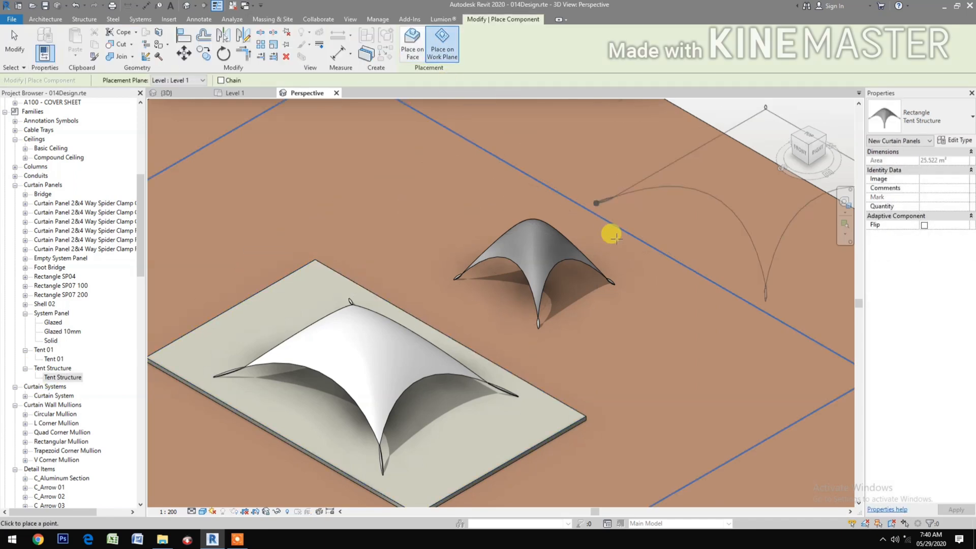
scroll(541, 310, "down", 1)
scroll(547, 314, "down", 1)
middle_click_drag(547, 314, 519, 305)
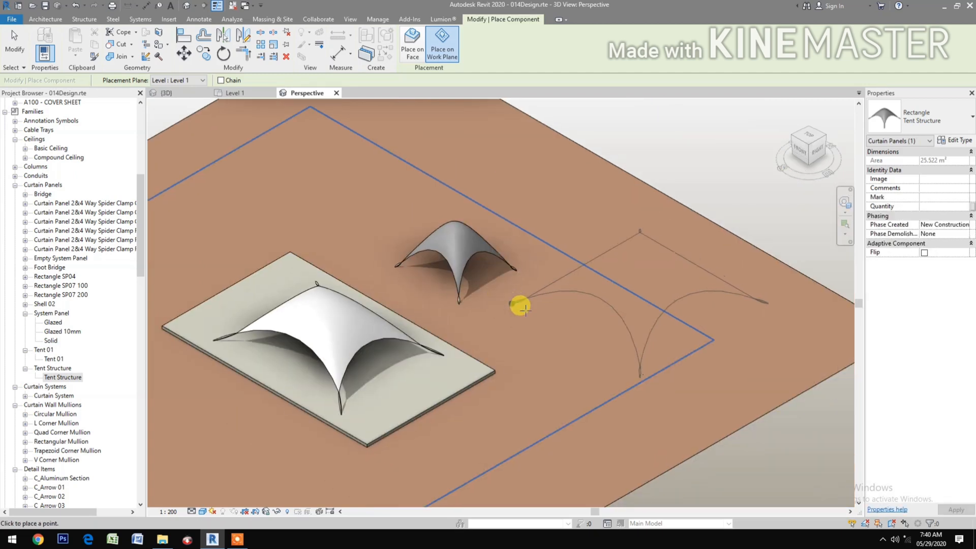
left_click(519, 314)
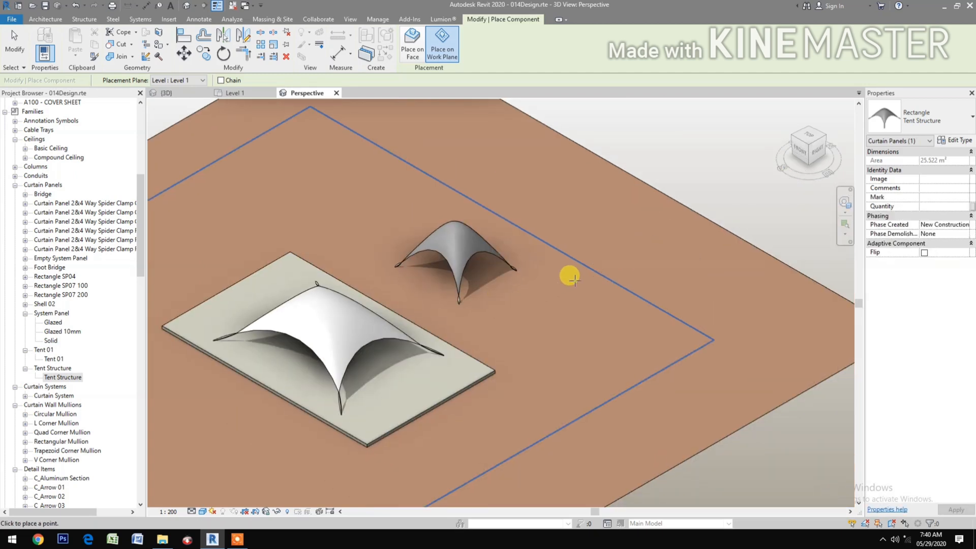
left_click(574, 279)
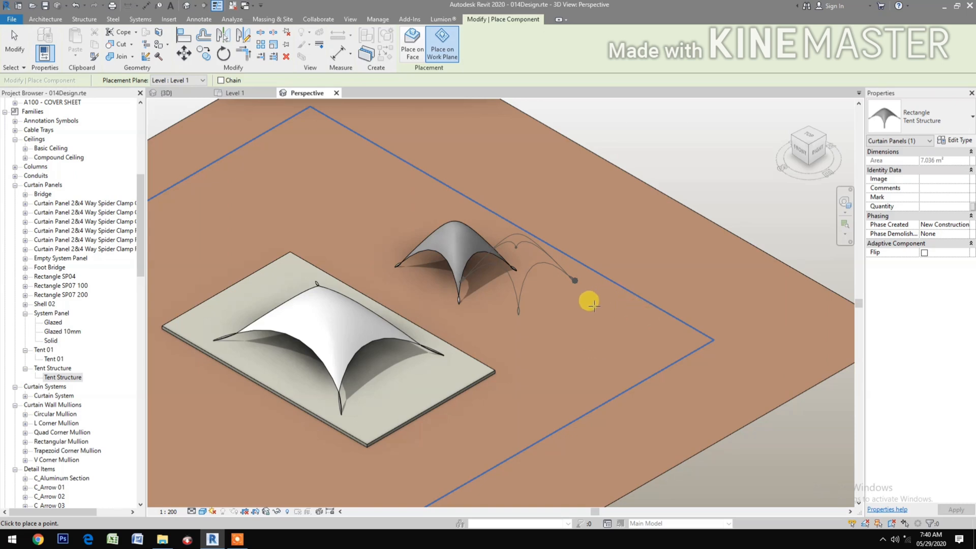
key("Escape")
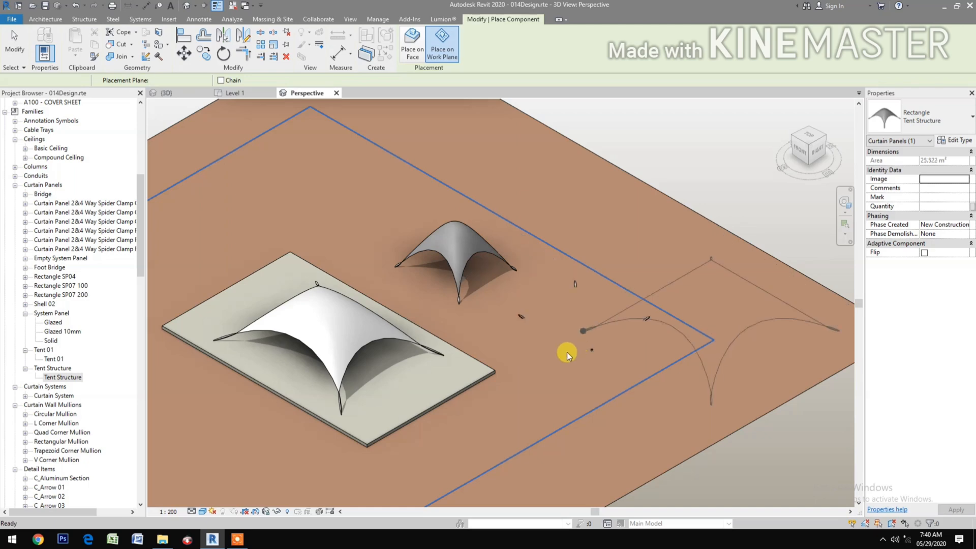
Step: Enable Flip on the newly placed four-point Tent Structure panel, deselect it and inspect the canopy
left_click(521, 316)
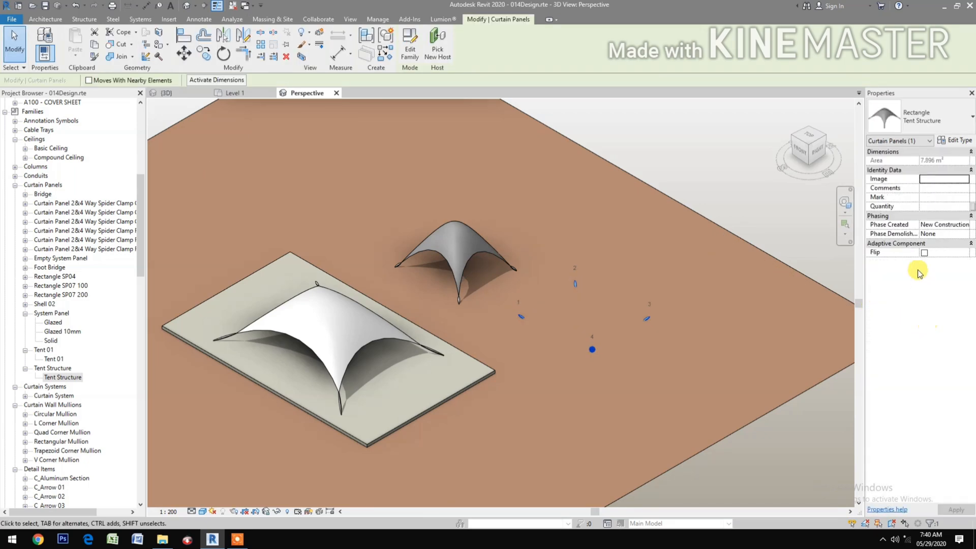
left_click(924, 253)
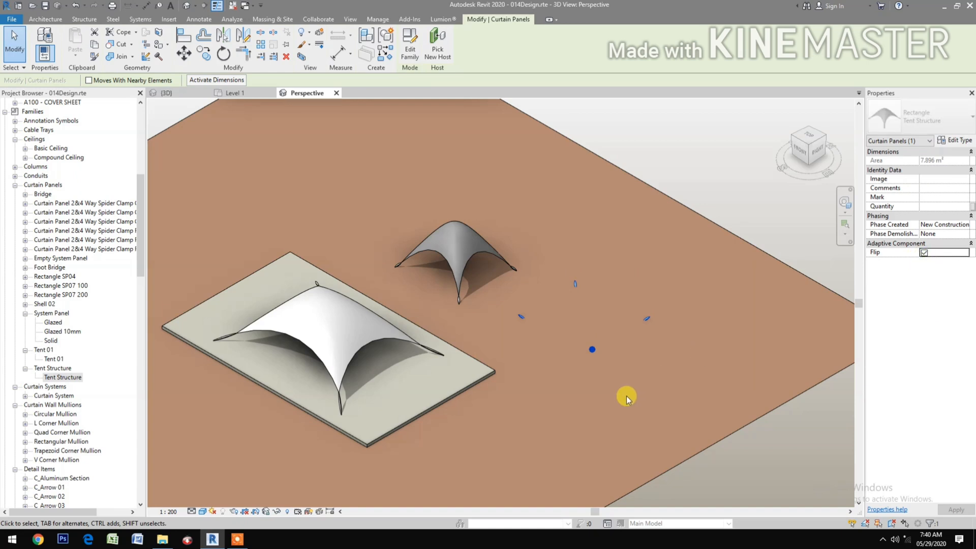
key("Escape")
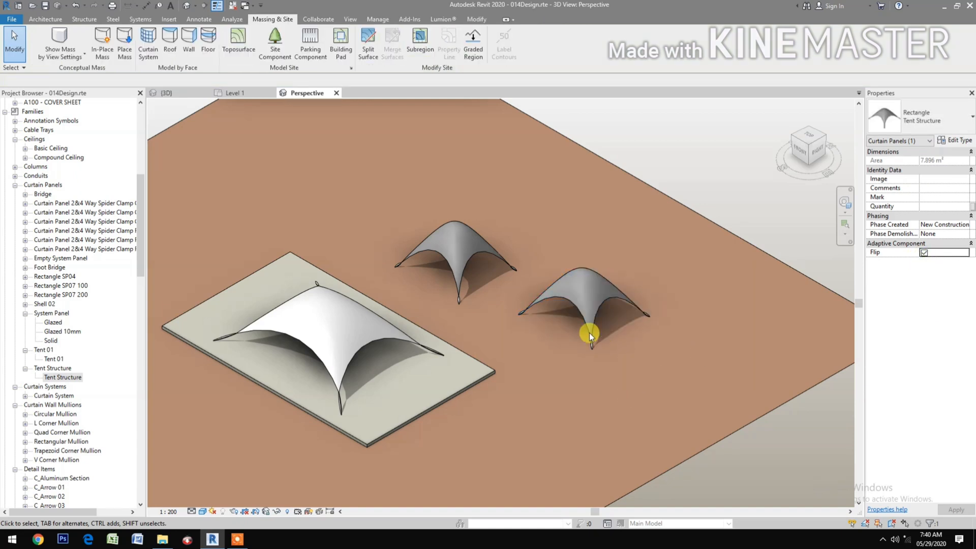
scroll(590, 332, "up", 2)
middle_click_drag(572, 315, 572, 352)
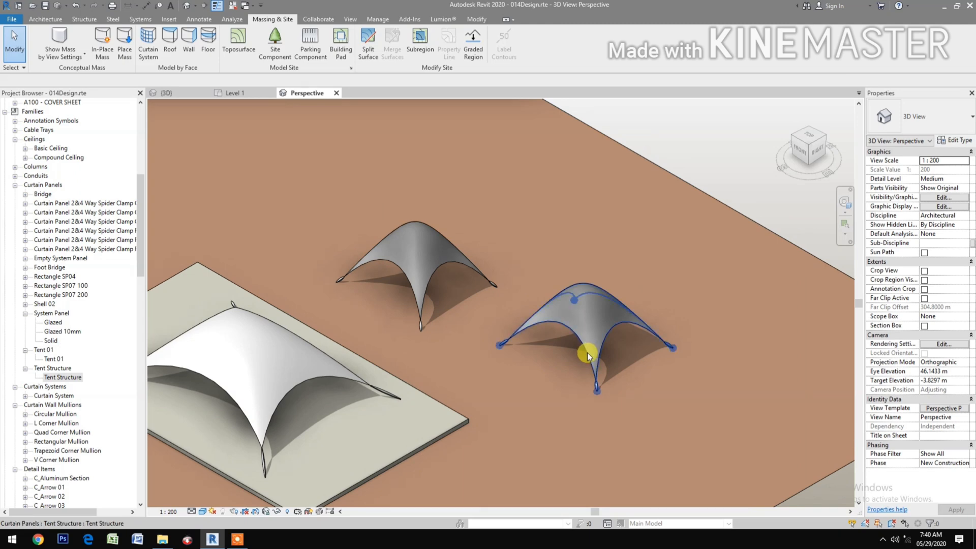
scroll(539, 399, "down", 2)
middle_click_drag(539, 414, 646, 410)
scroll(622, 400, "up", 2)
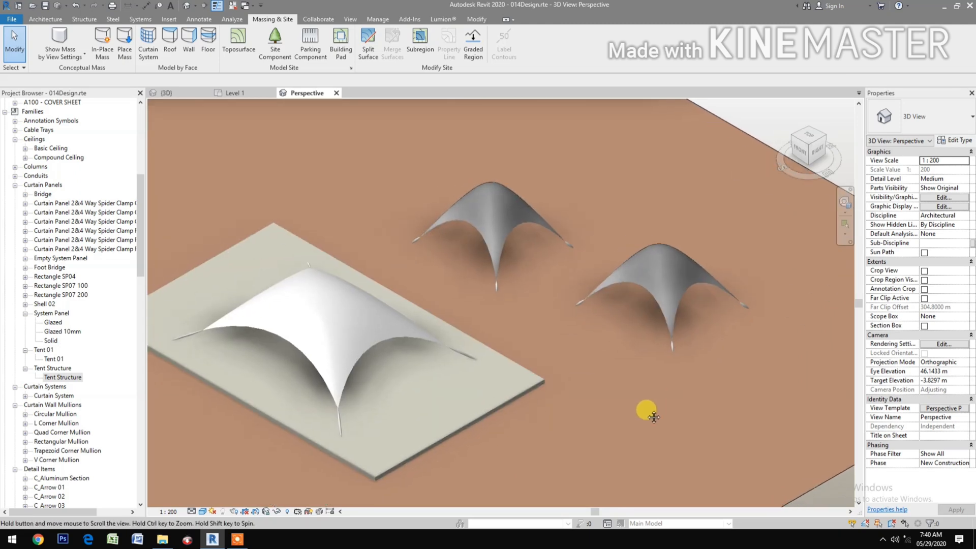